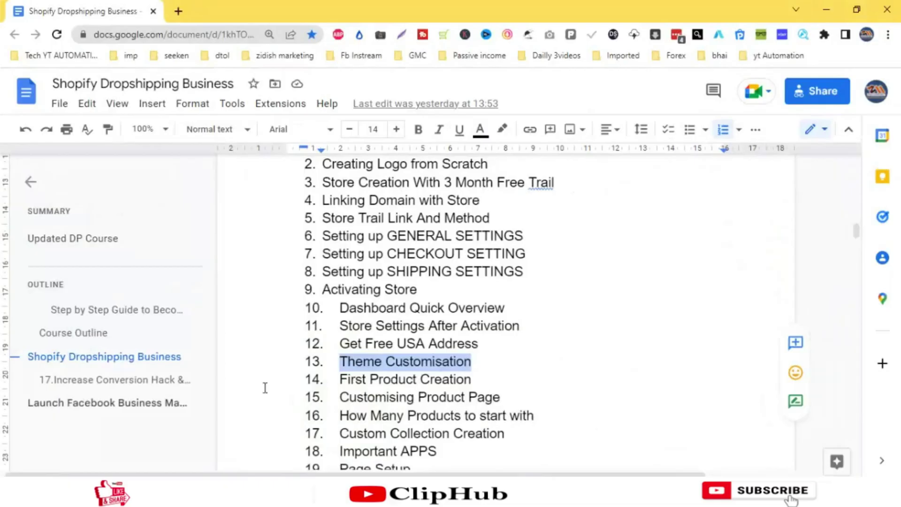
- Review section 13 of the course outline and highlight its "Theme Customisation" item
scroll(380, 288, "up", 6)
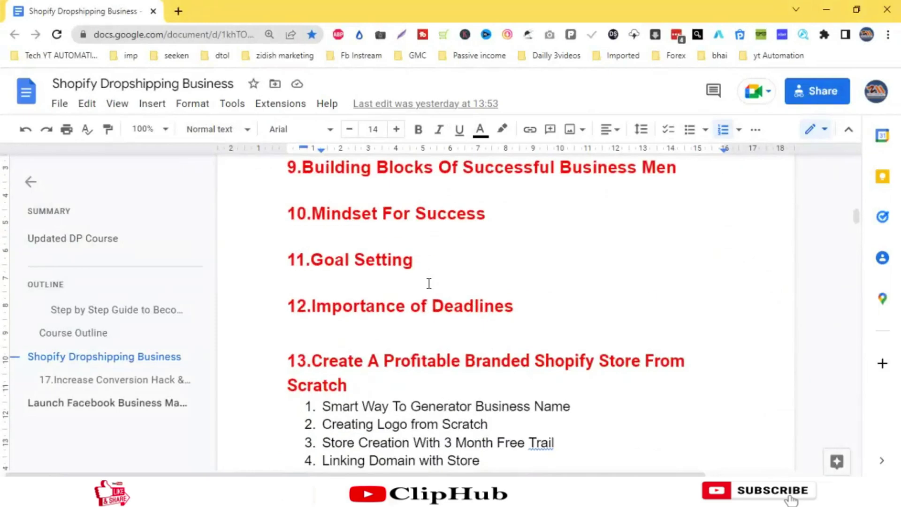
scroll(380, 288, "down", 1)
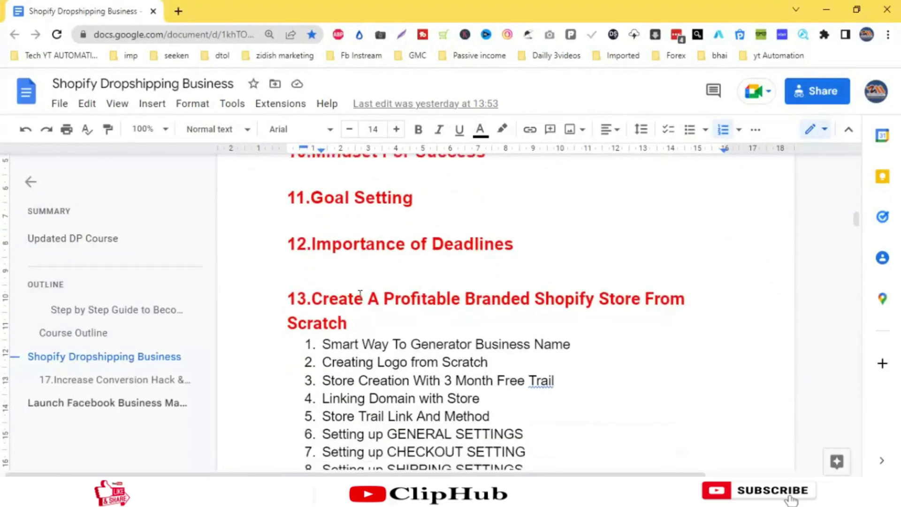
scroll(360, 295, "down", 1)
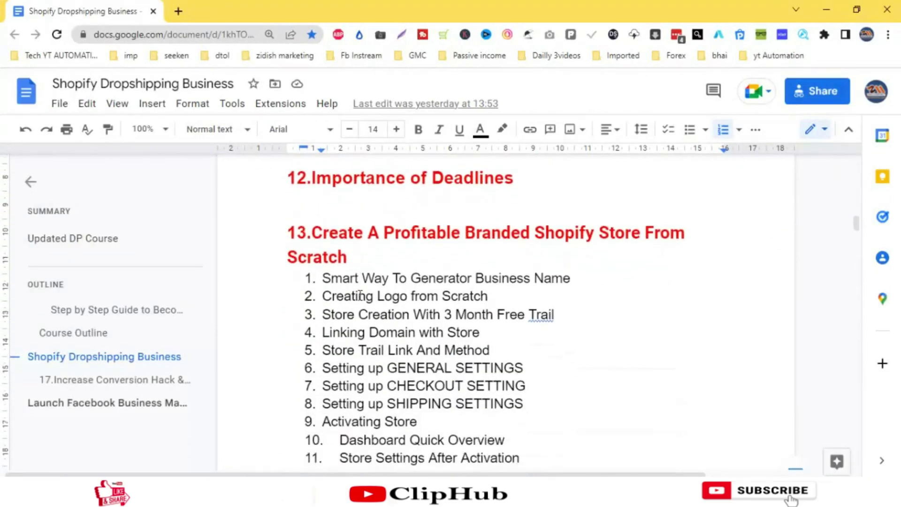
scroll(360, 296, "down", 2)
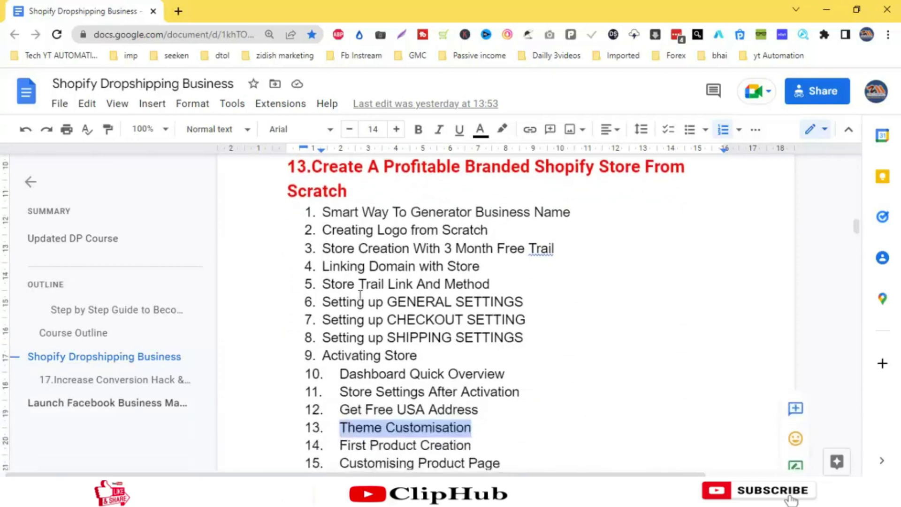
left_click(340, 346)
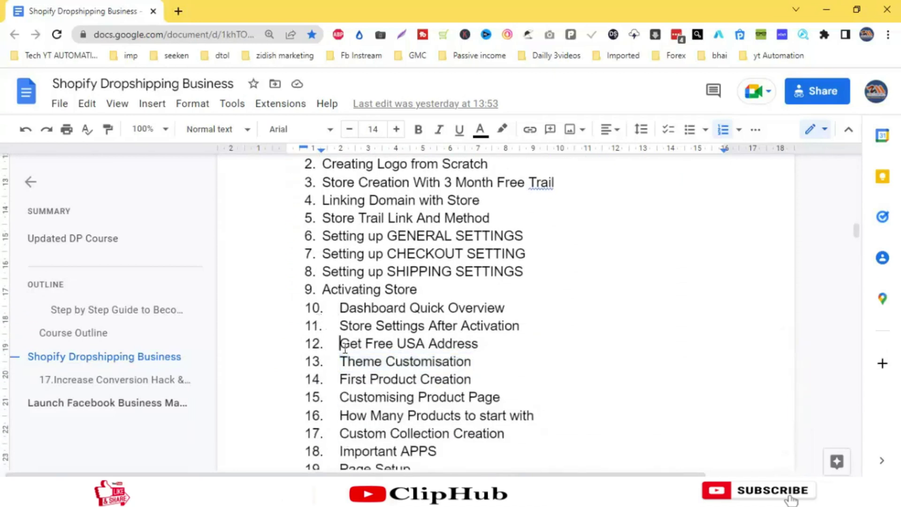
left_click(341, 362)
left_click_drag(341, 362, 473, 362)
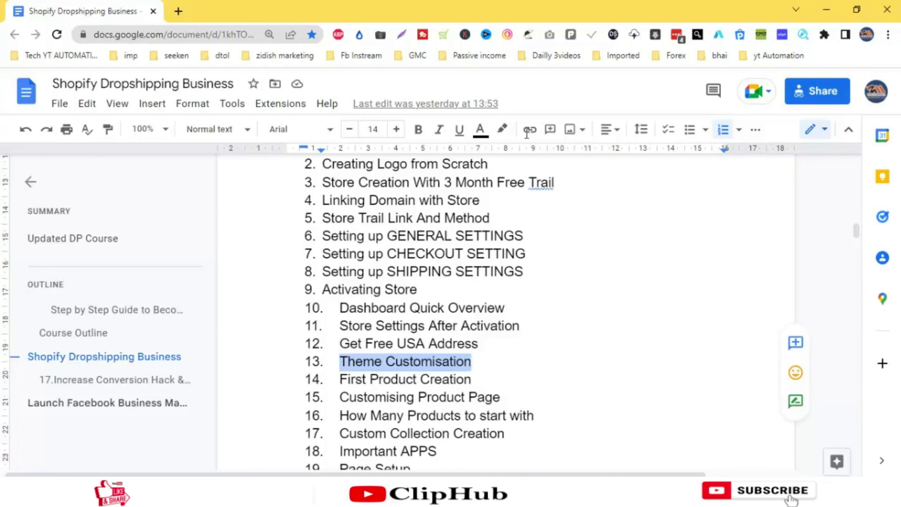
- Switch to the Shopify admin's Themes page and highlight the name of the live Motion theme
left_click(824, 10)
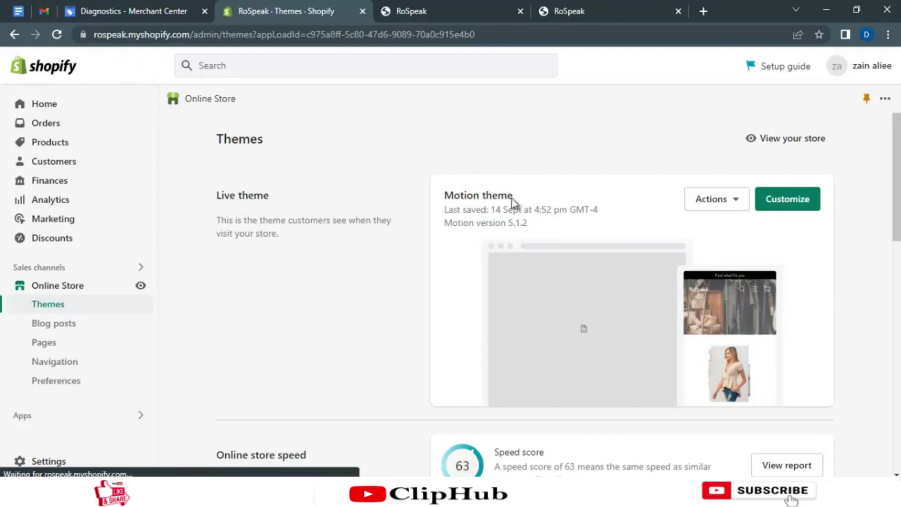
left_click_drag(514, 197, 446, 199)
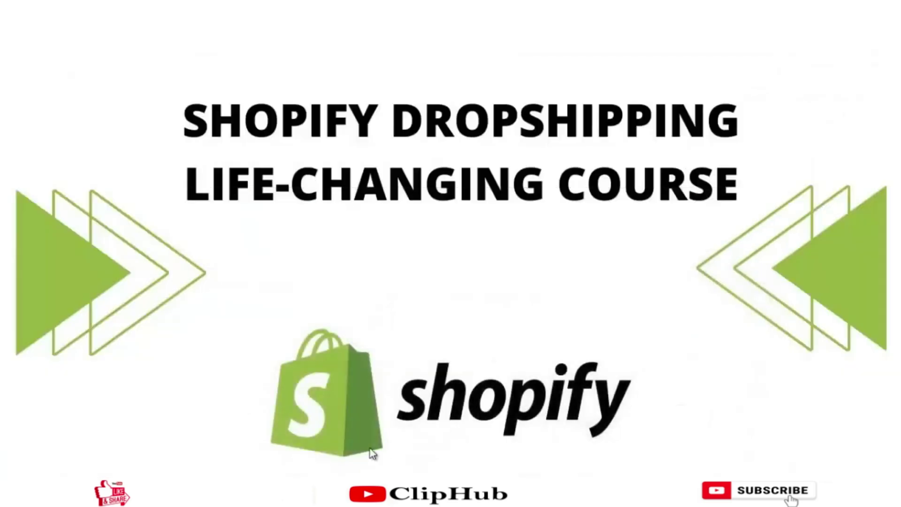
- Return to the course outline in Google Docs and highlight the premium themes giveaway line at the document's end, then its "15 Premium" wording
mouse_move(215, 496)
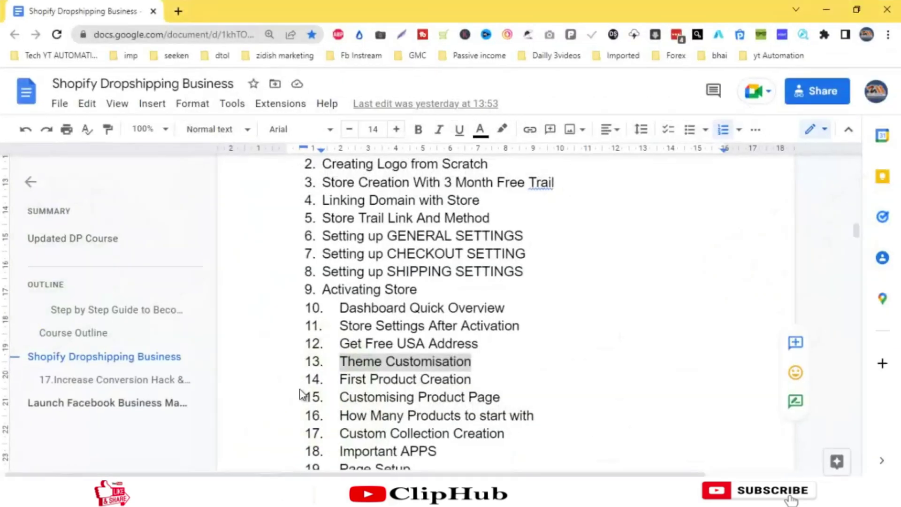
left_click(214, 436)
scroll(710, 288, "down", 5)
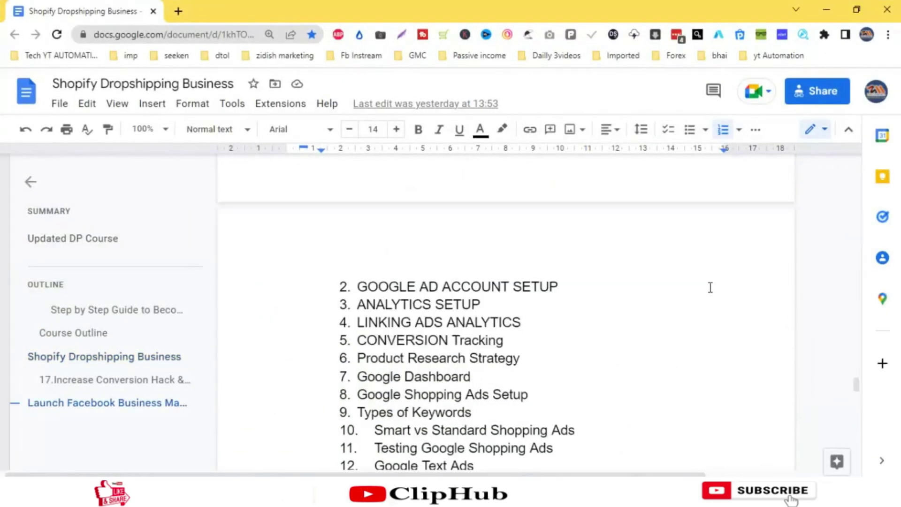
scroll(710, 287, "down", 20)
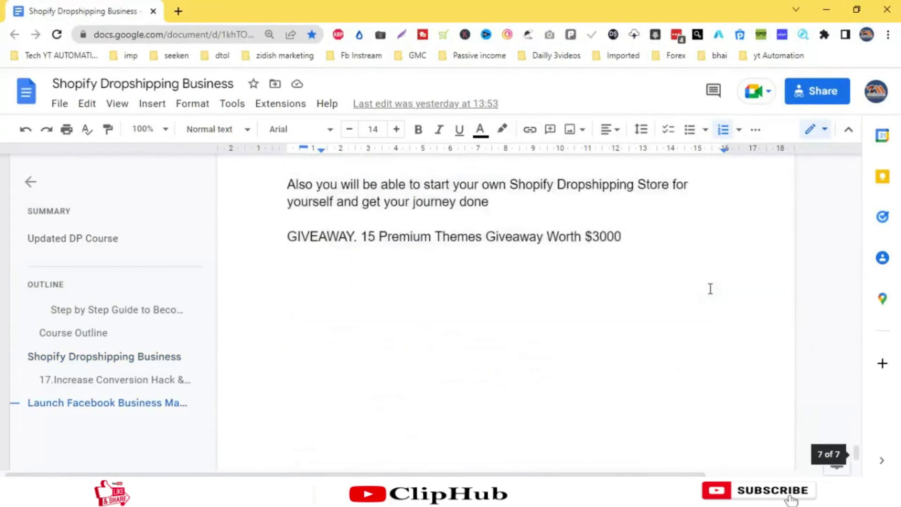
scroll(710, 289, "down", 3)
scroll(706, 288, "up", 2)
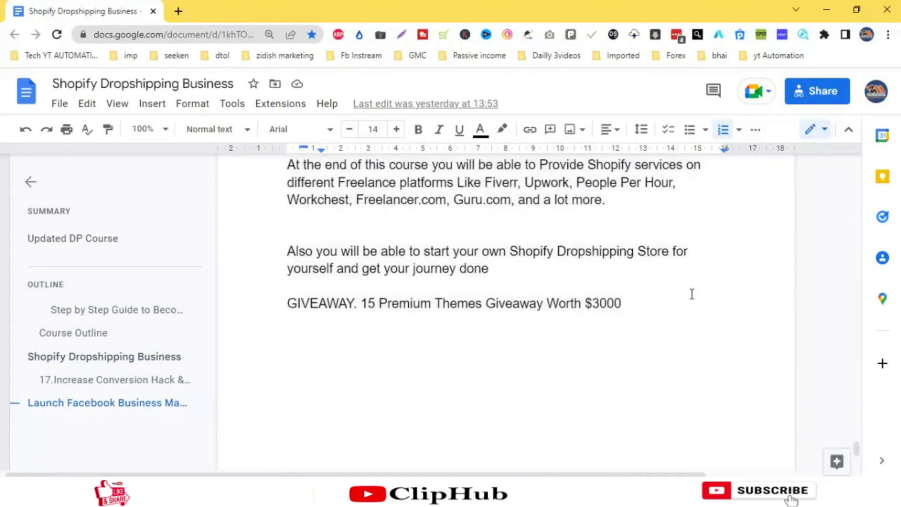
left_click_drag(288, 305, 621, 305)
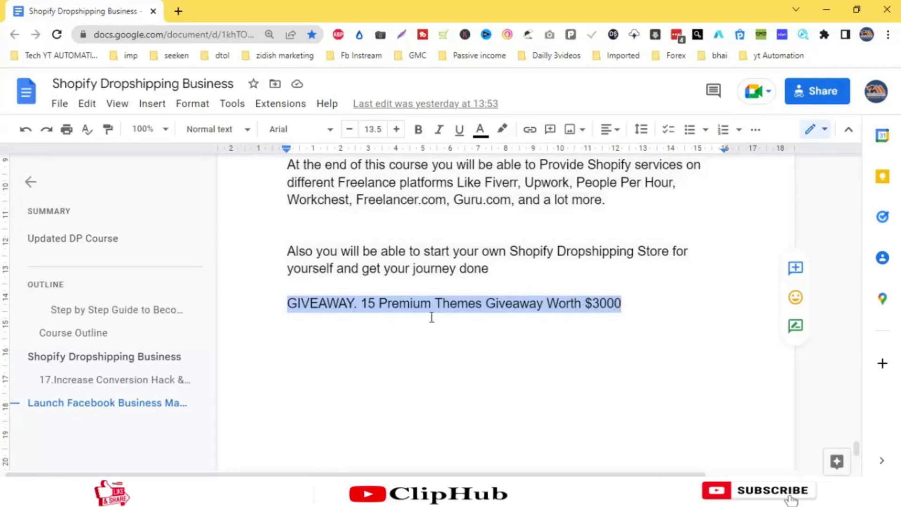
left_click(359, 304)
left_click_drag(361, 304, 431, 306)
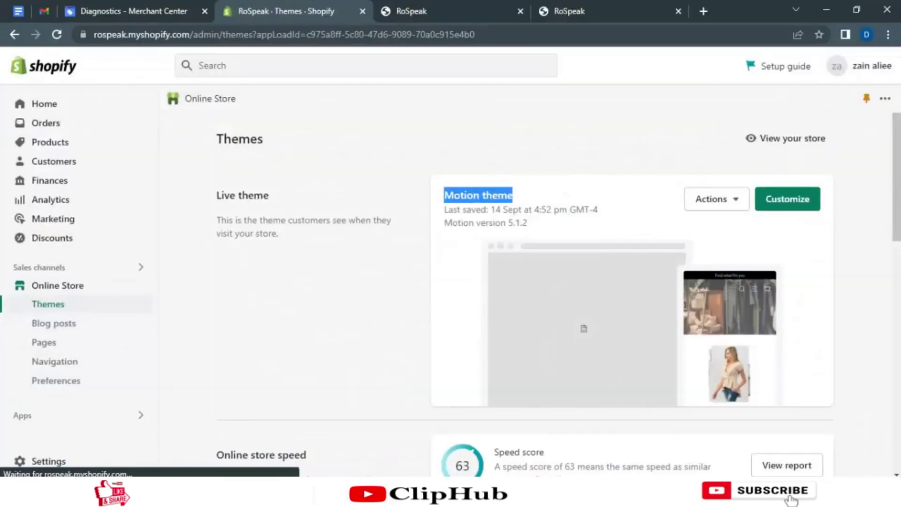
- Go back to the Shopify admin's Themes page and highlight the live theme's title, "Motion theme", again
left_click(416, 174)
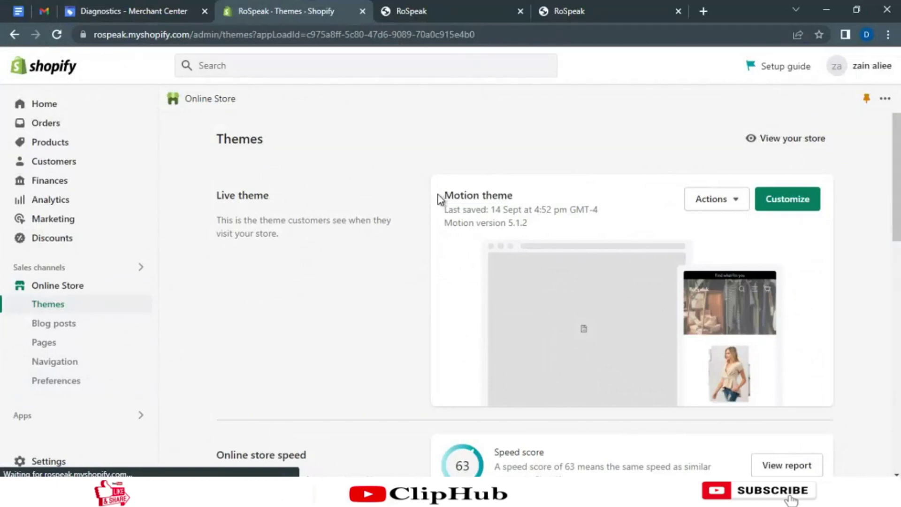
left_click_drag(443, 195, 513, 196)
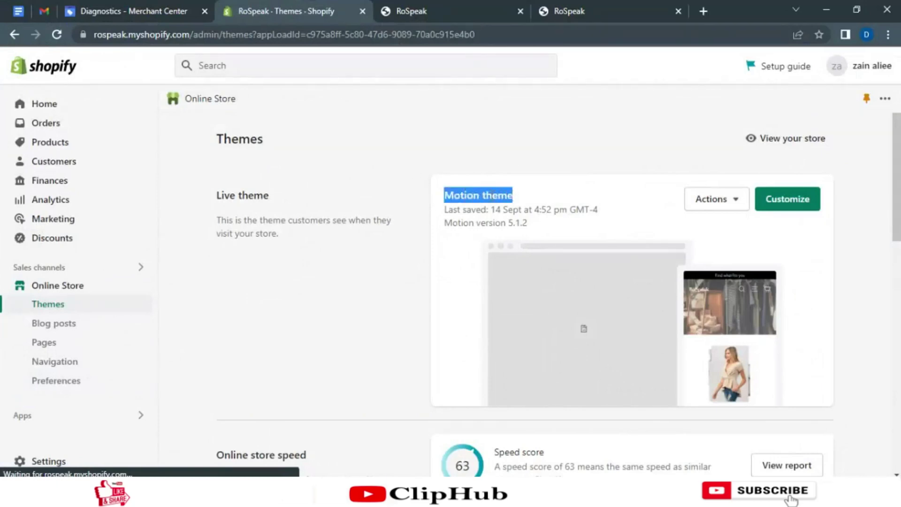
- Compare the two open RoSpeak storefront pages and close the one with the logo header, keeping the other open
left_click(578, 3)
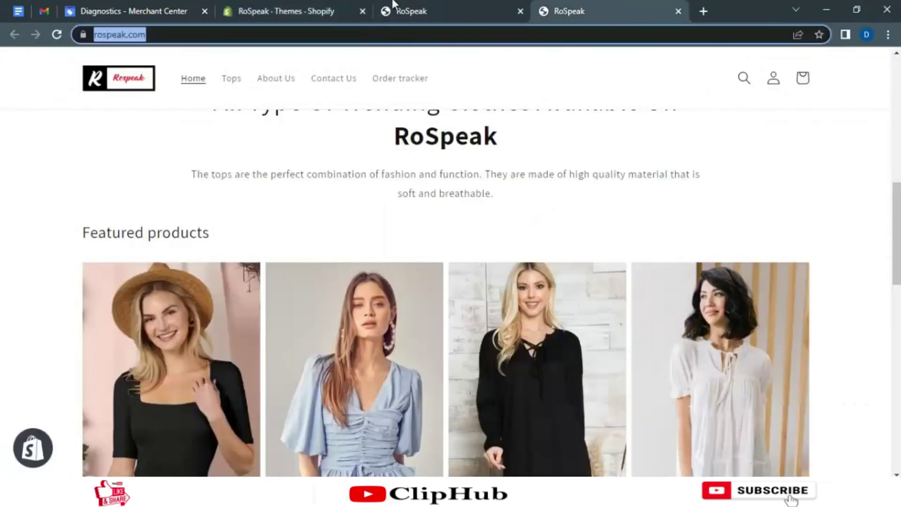
left_click(393, 2)
left_click(678, 11)
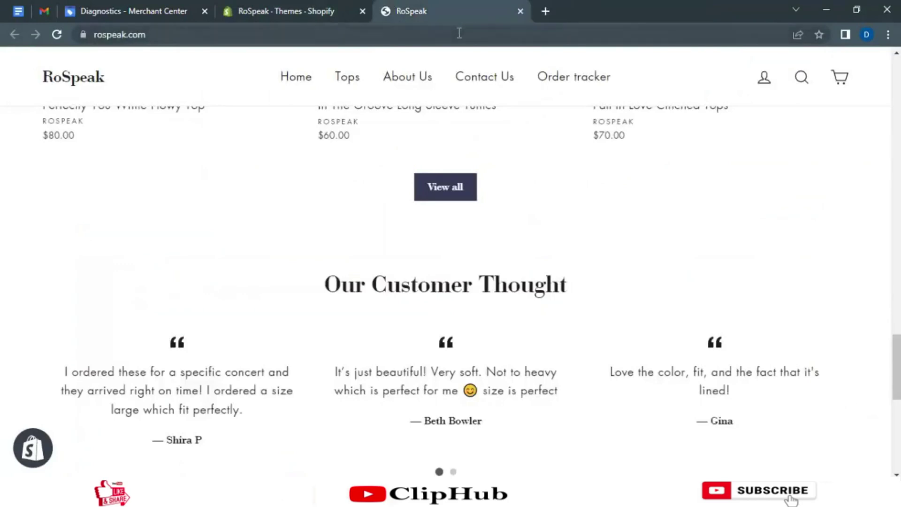
left_click(459, 33)
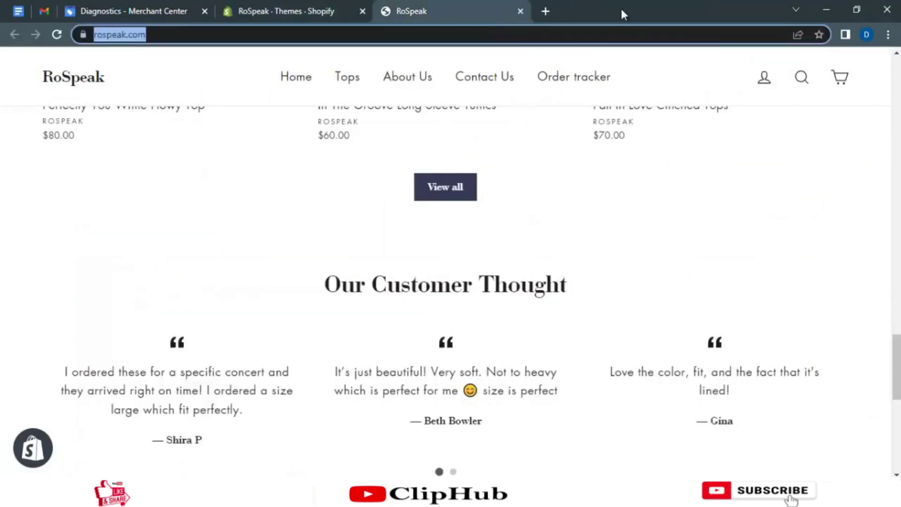
- Search Google for "motion theme price" and open the "Motion Theme - Classic" Shopify theme store result in a new tab
left_click(544, 10)
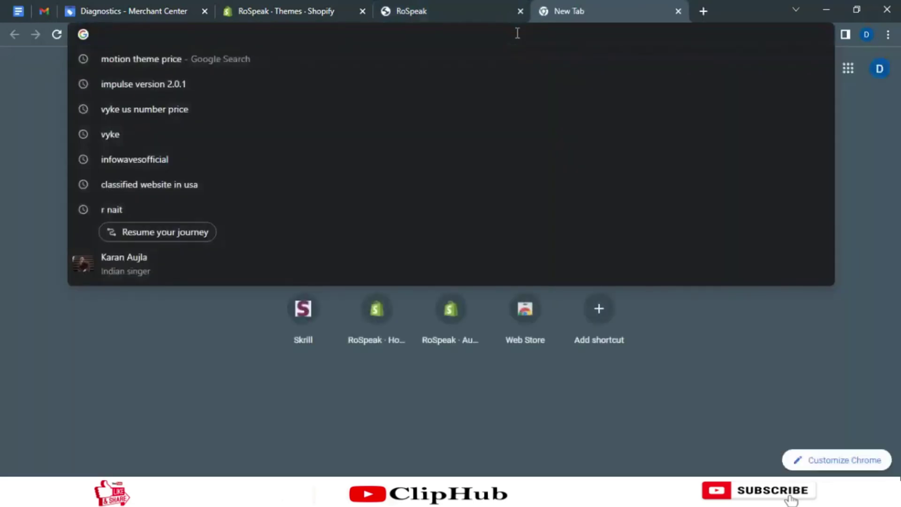
type("mo")
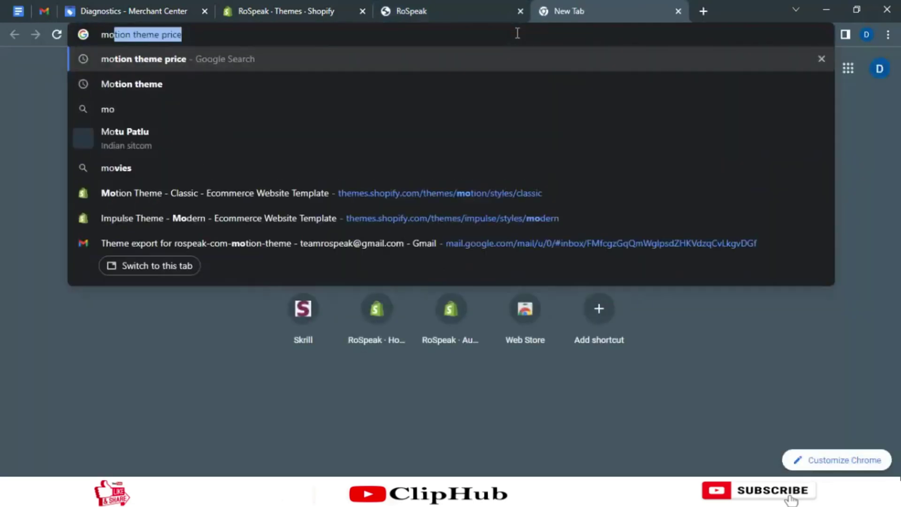
type("tion ")
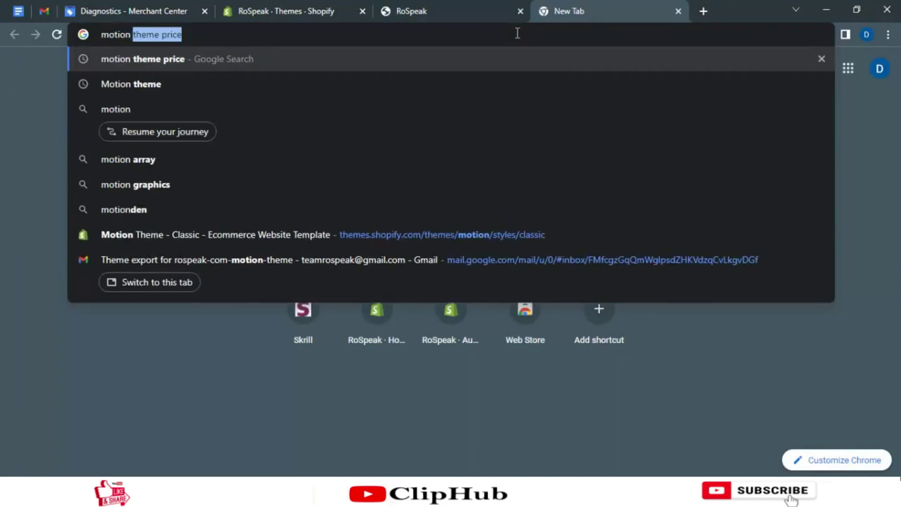
type("theme")
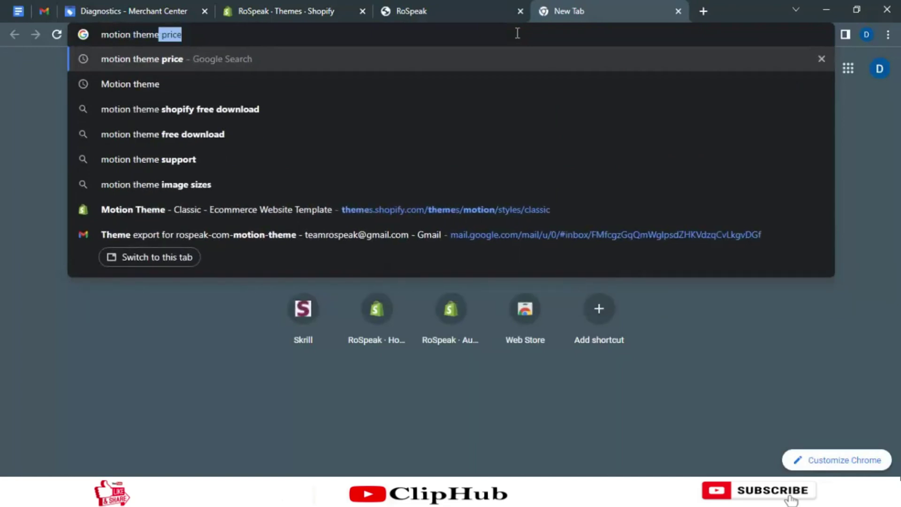
key("Return")
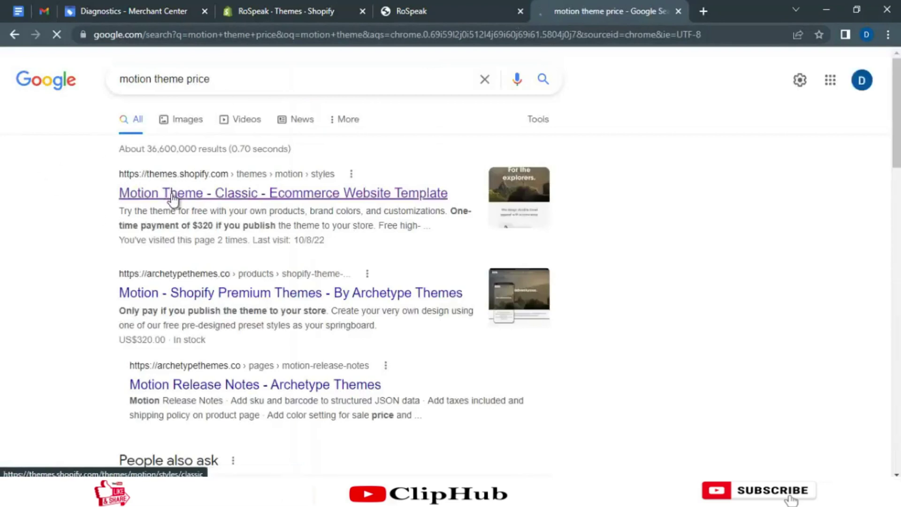
right_click(171, 195)
left_click(209, 204)
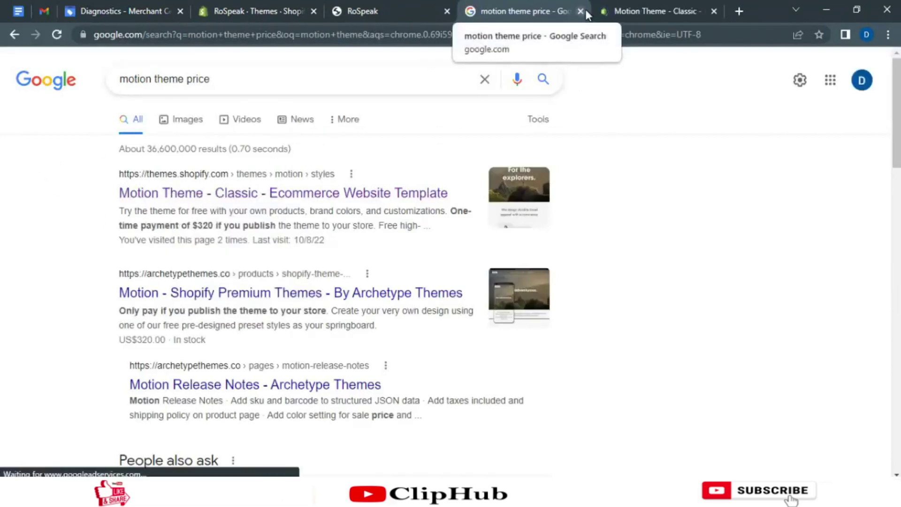
- Search Google for the "Impulse version 2.0.1" theme from the Shopify theme library and place its results tab after the RoSpeak storefront tab
left_click(239, 6)
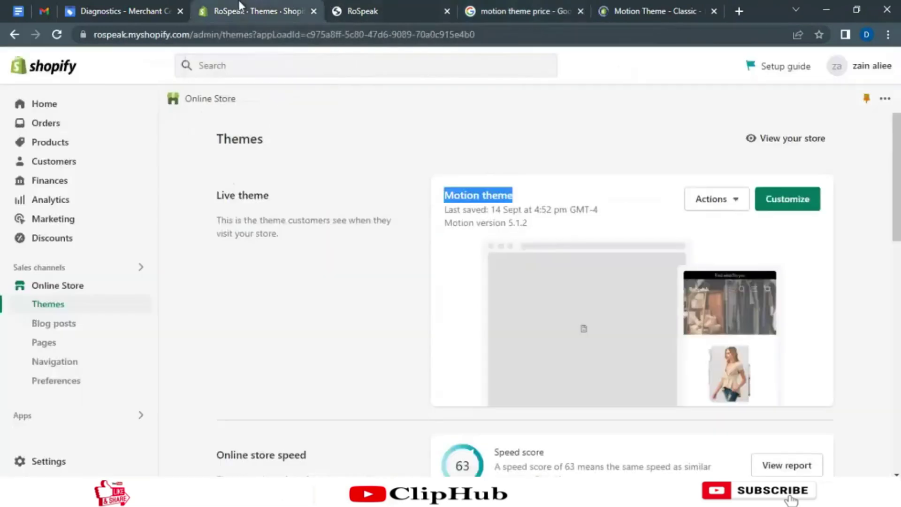
scroll(524, 274, "down", 8)
scroll(523, 276, "down", 3)
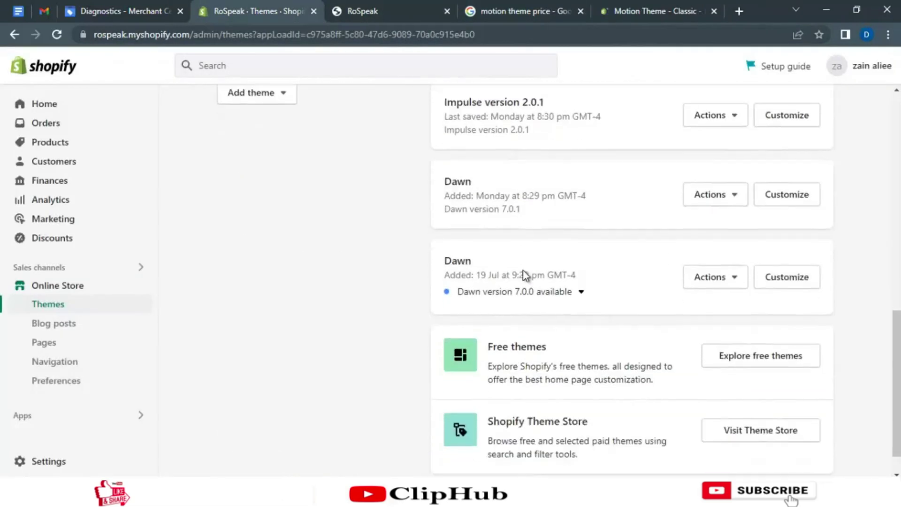
scroll(522, 275, "up", 1)
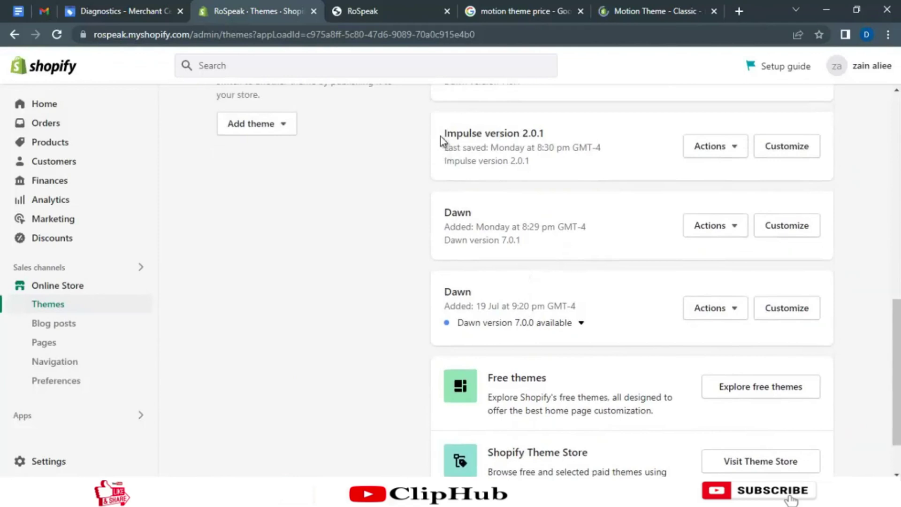
left_click_drag(442, 134, 550, 137)
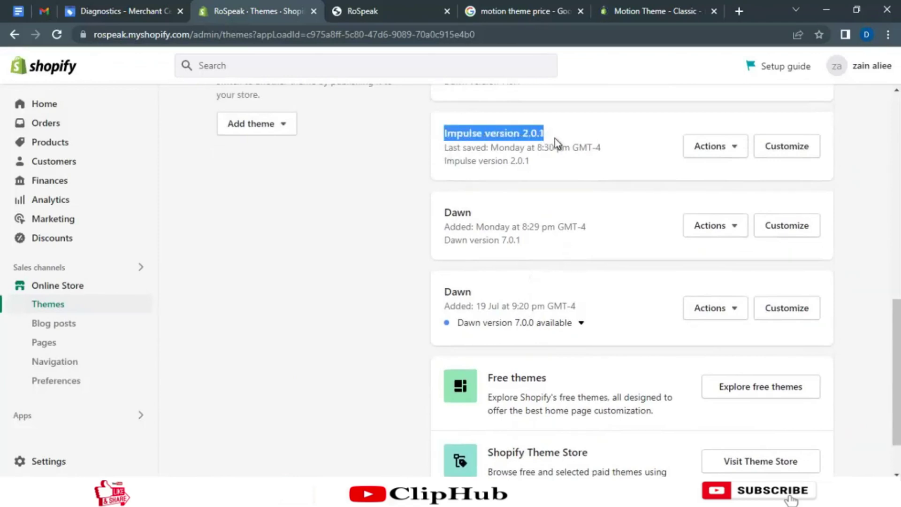
right_click(484, 136)
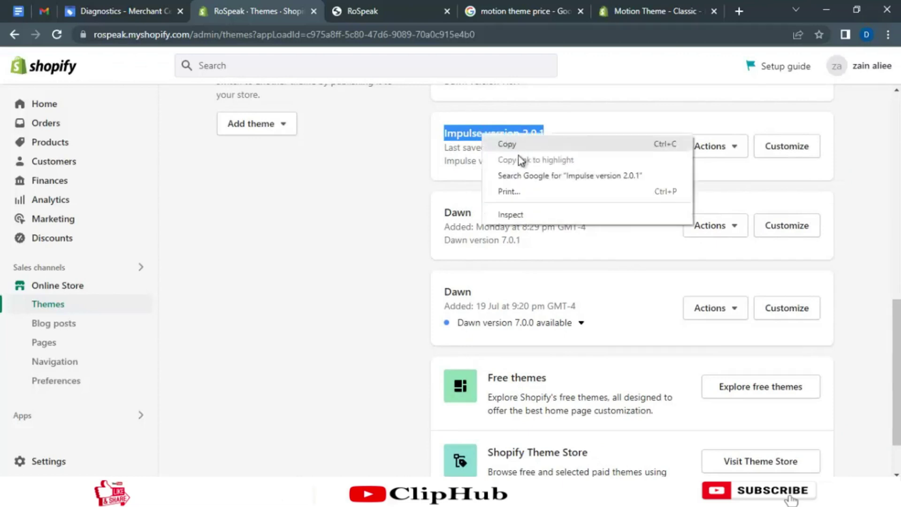
left_click(528, 174)
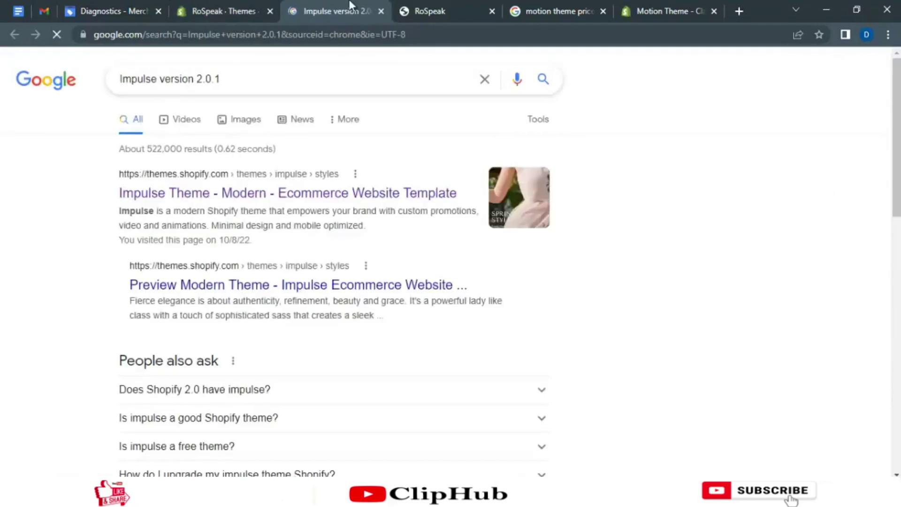
left_click_drag(333, 11, 452, 1)
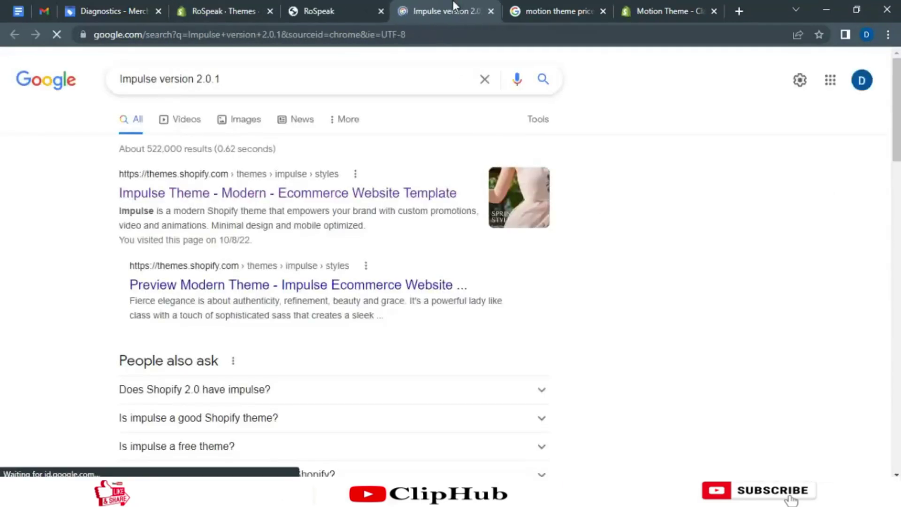
- Refine the Google search to "impulse version 2.0.1 price"
left_click(235, 79)
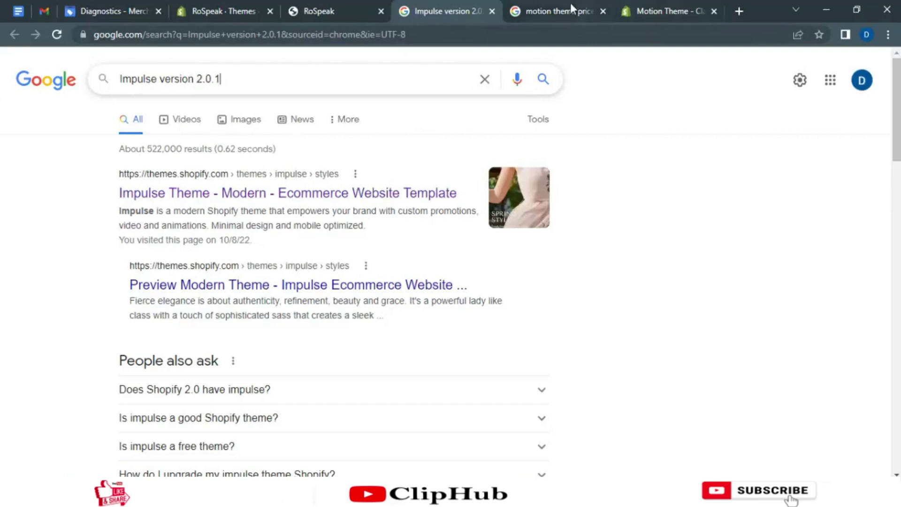
left_click(249, 79)
type("p")
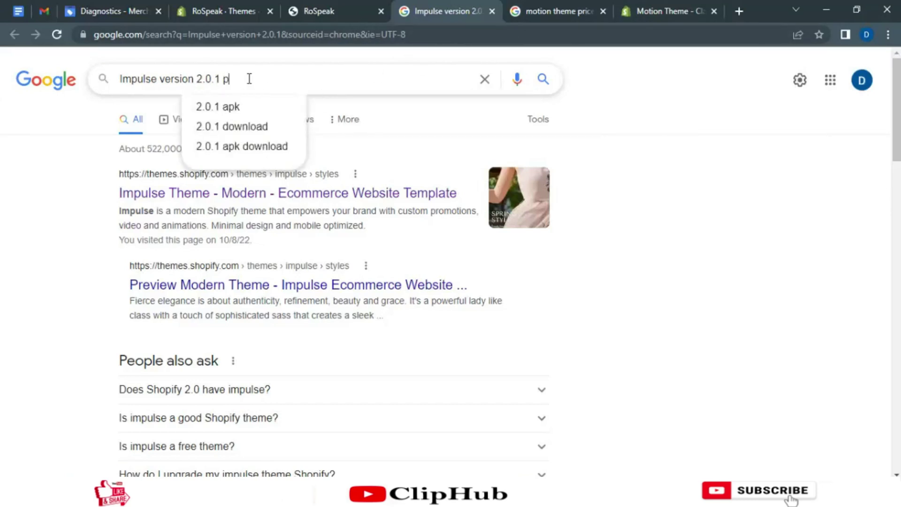
left_click(257, 108)
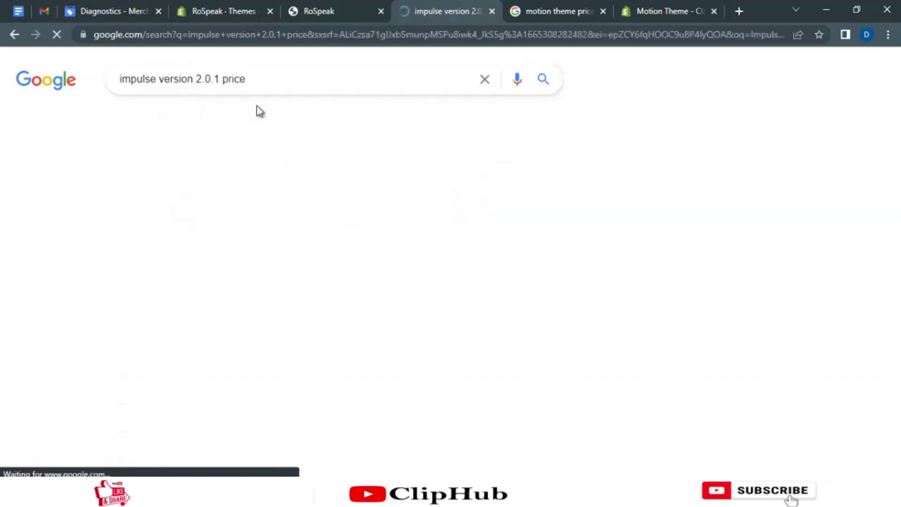
- Open the "Impulse Theme - Modern" Shopify theme store result in a new tab
right_click(260, 195)
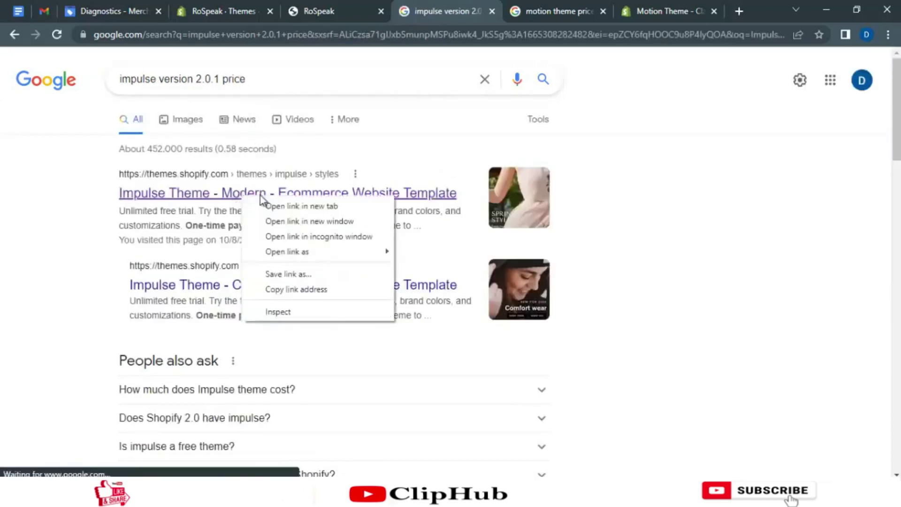
left_click(280, 206)
left_click(576, 7)
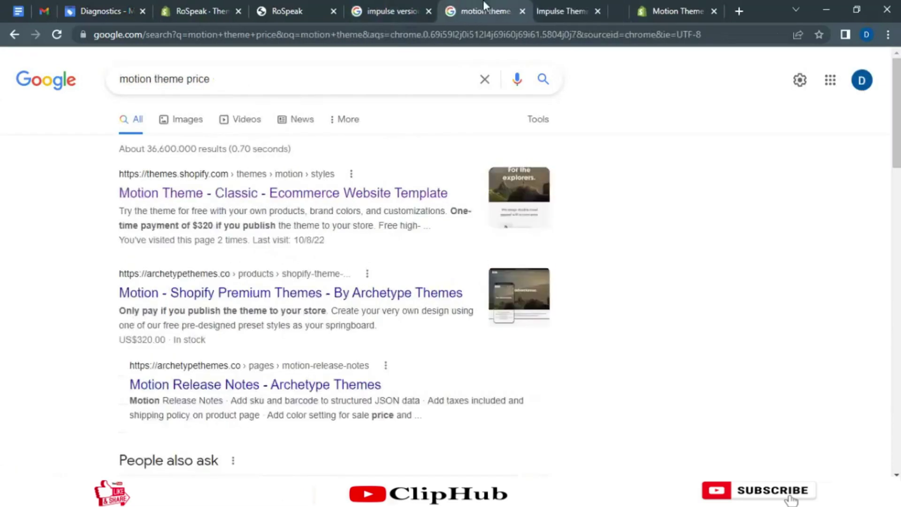
- Check the Motion theme's name and price on its Shopify theme store page
left_click(651, 9)
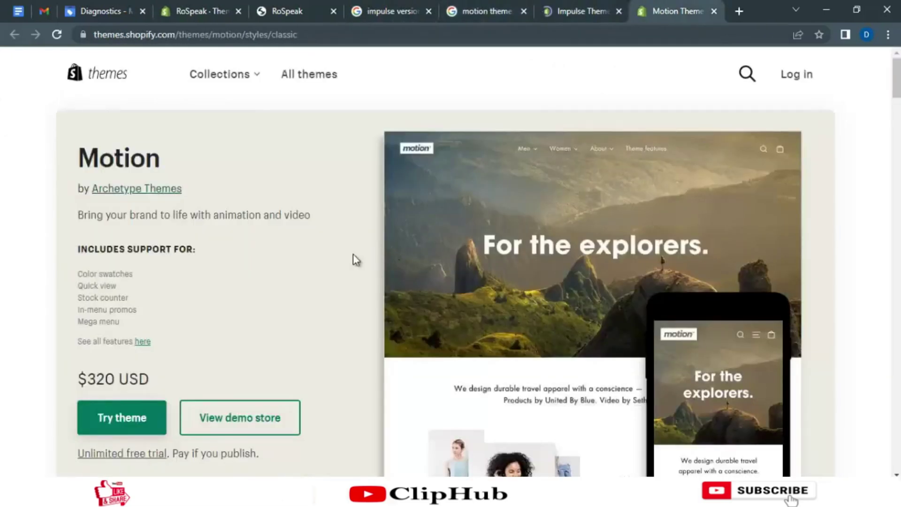
scroll(282, 234, "down", 2)
scroll(177, 150, "up", 2)
left_click_drag(178, 153, 61, 150)
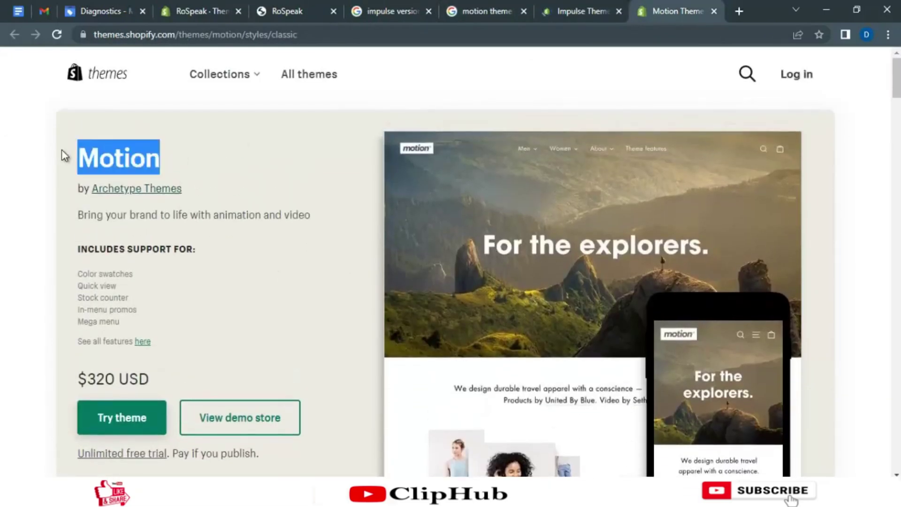
scroll(64, 382, "down", 2)
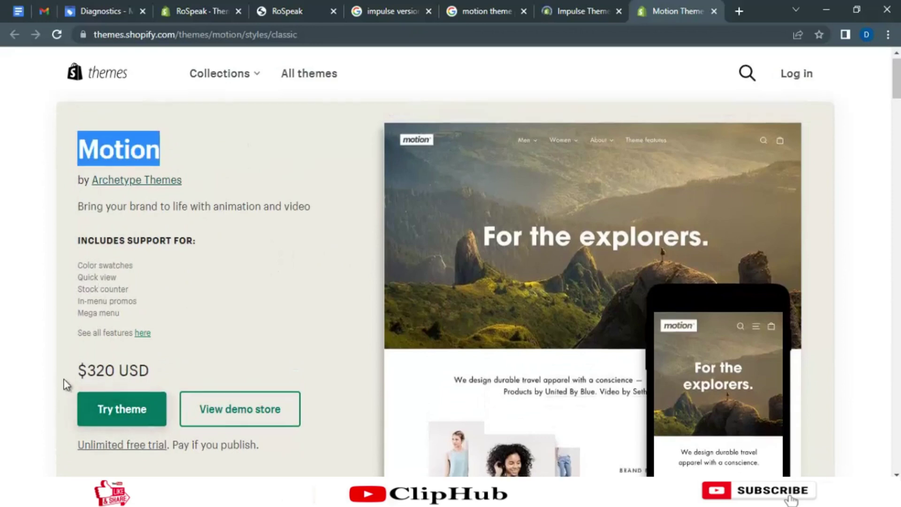
left_click_drag(81, 320, 140, 311)
left_click(161, 315)
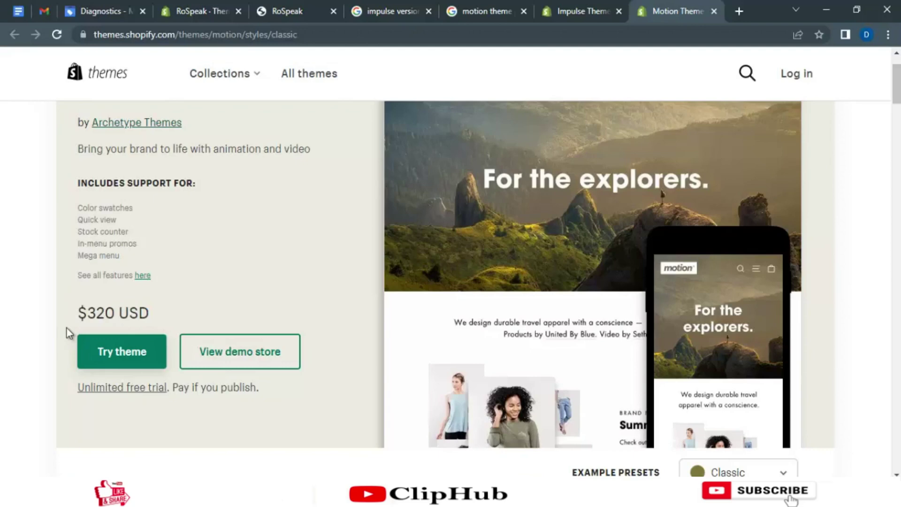
left_click_drag(81, 313, 156, 316)
- Check the Impulse theme's name and price on its Shopify theme store page
left_click(589, 7)
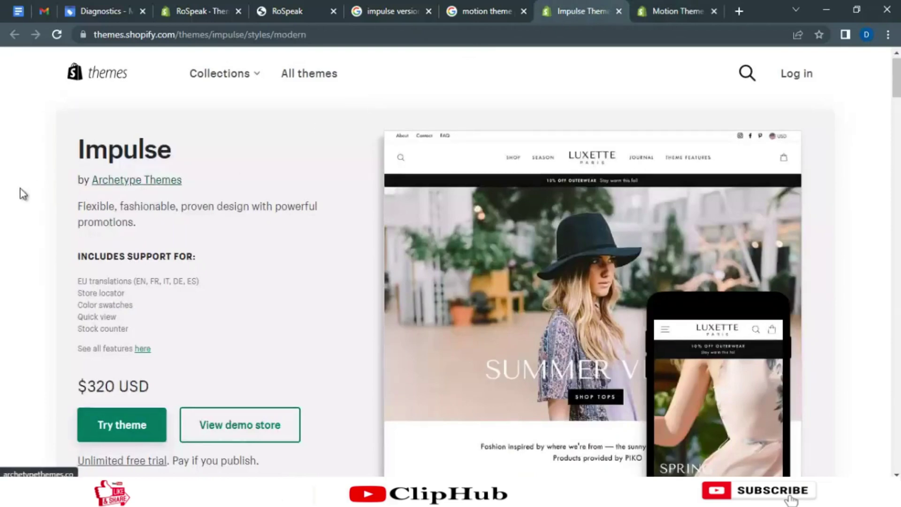
scroll(28, 192, "down", 3)
scroll(37, 172, "up", 2)
scroll(35, 167, "up", 1)
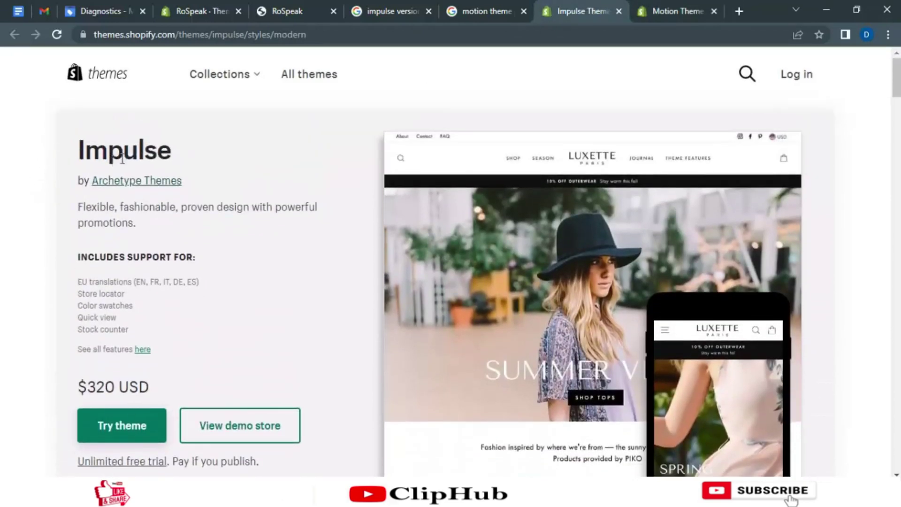
left_click_drag(195, 144, 82, 166)
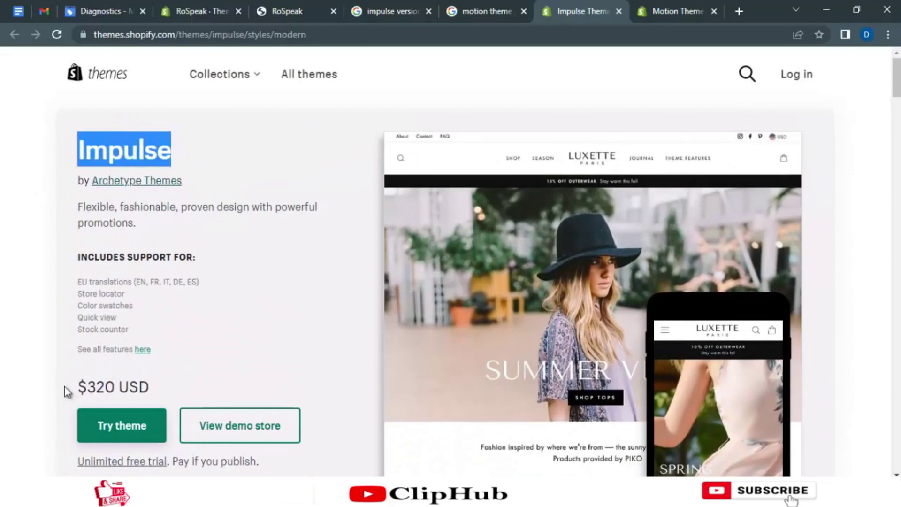
left_click_drag(66, 392, 159, 395)
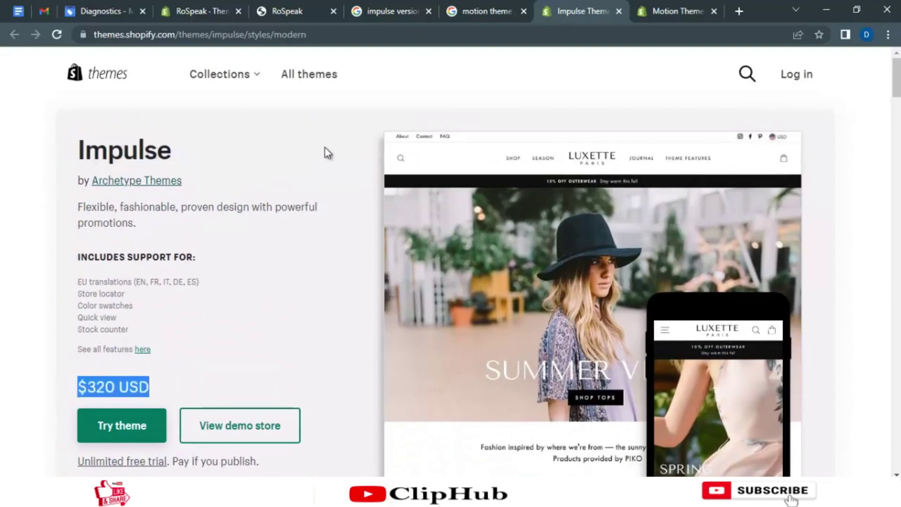
- Close both Google price searches and the Impulse and Motion theme store pages
left_click(408, 7)
left_click(428, 11)
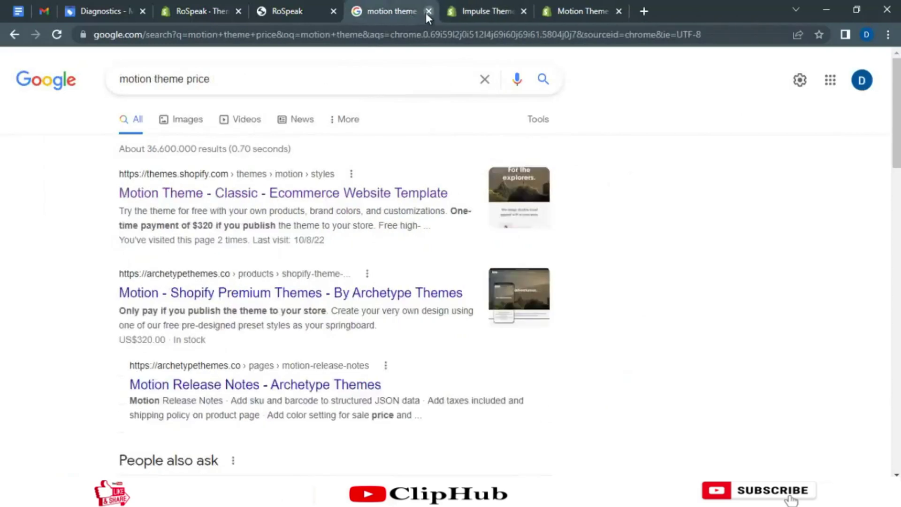
left_click(428, 11)
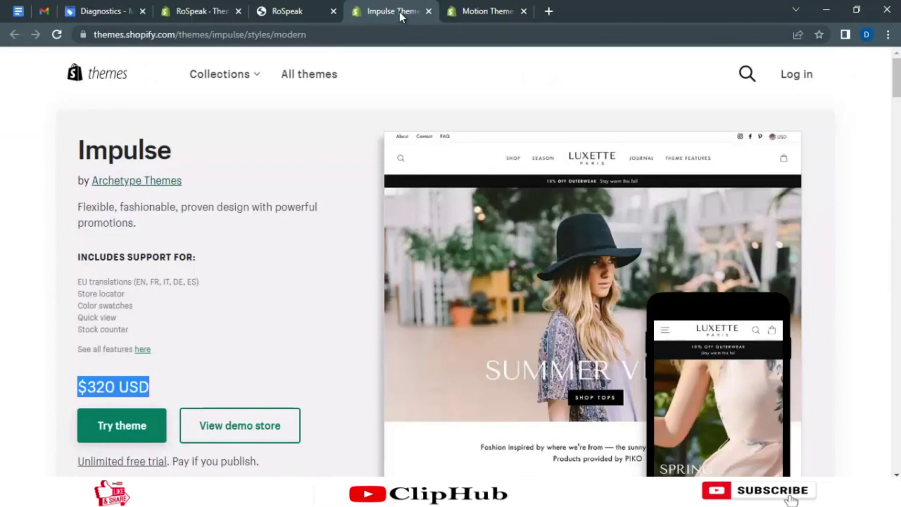
left_click(424, 13)
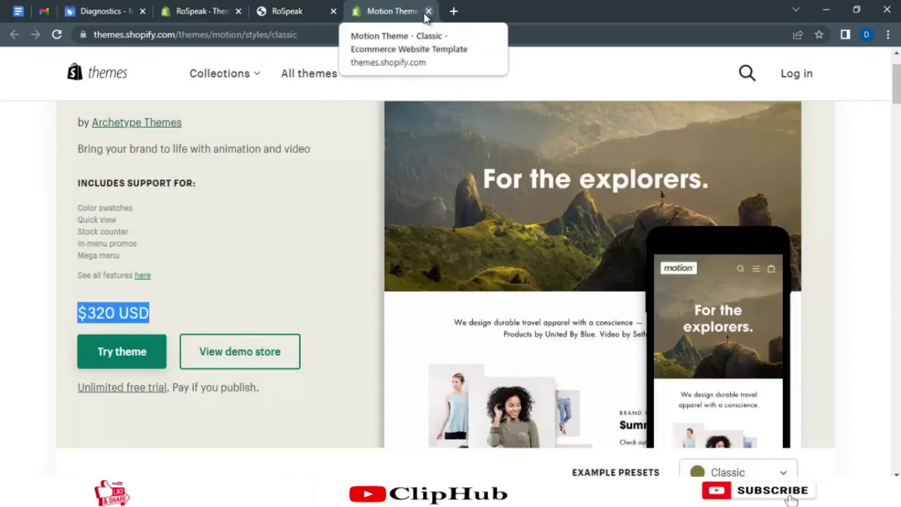
left_click(425, 13)
- Return to the Shopify Themes page and review the theme library and the live Motion theme
left_click(275, 6)
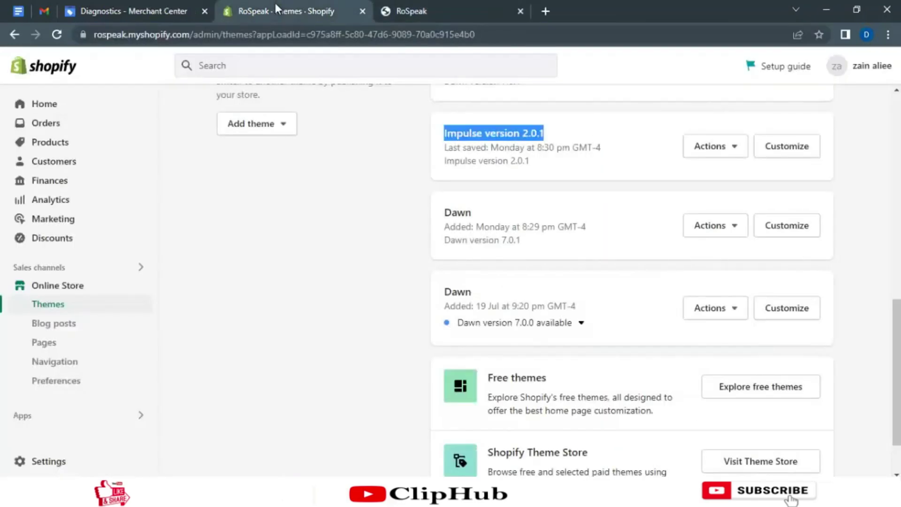
scroll(358, 141, "down", 2)
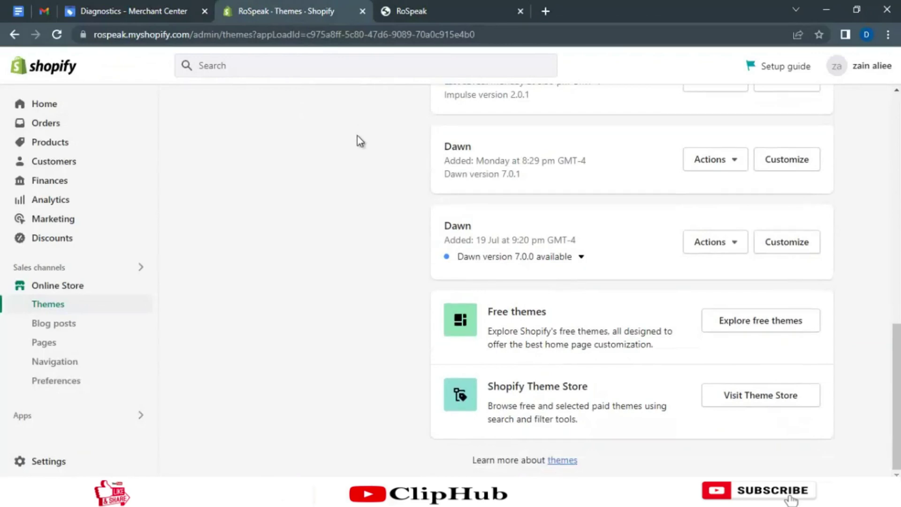
scroll(360, 141, "up", 8)
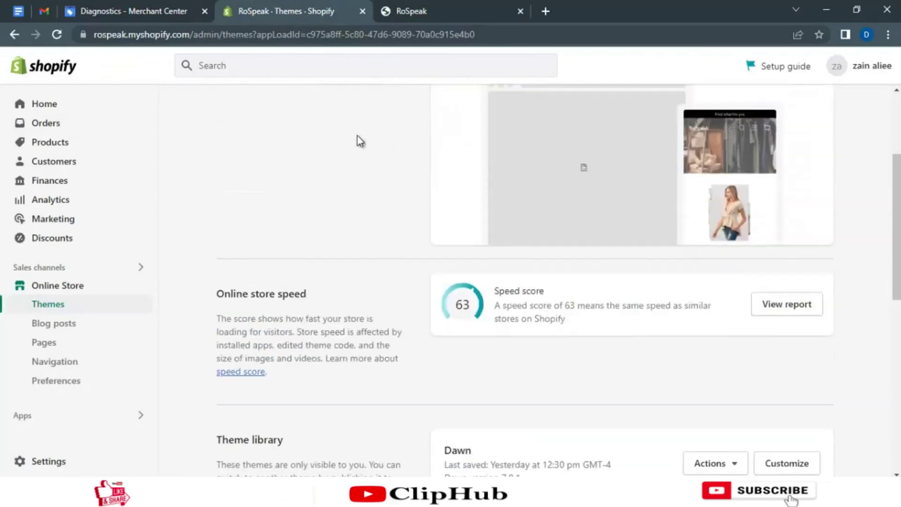
scroll(357, 136, "up", 3)
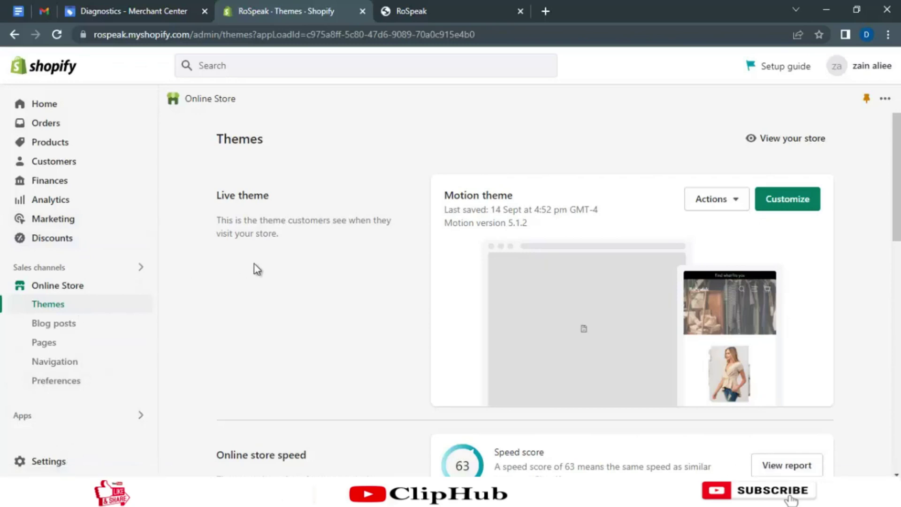
scroll(257, 270, "down", 3)
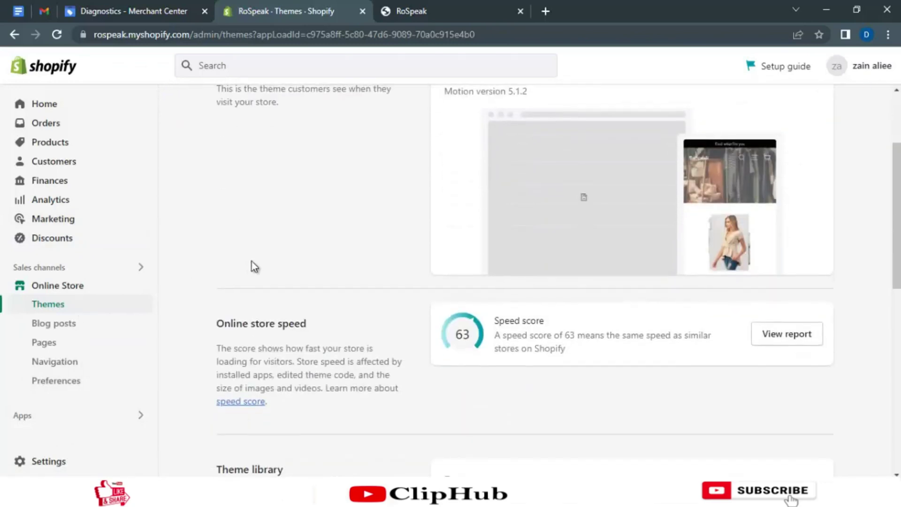
scroll(251, 261, "up", 3)
triple_click(458, 193)
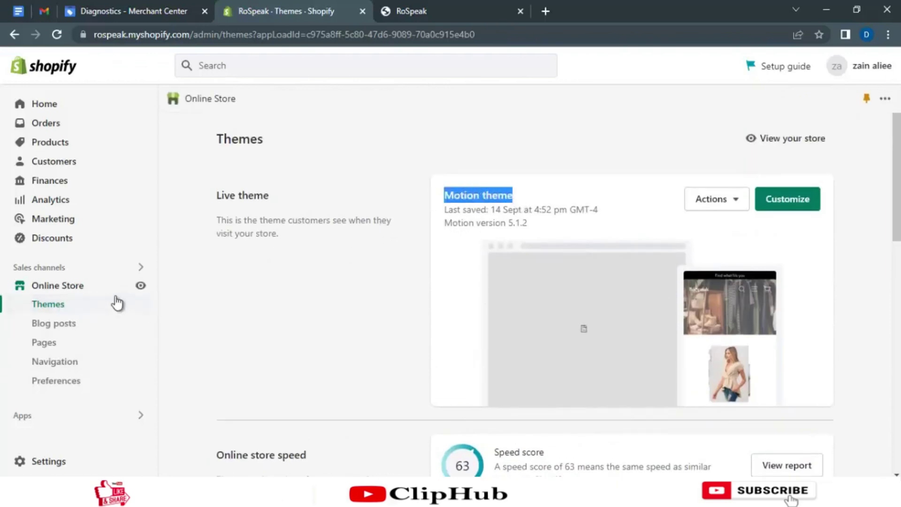
- View the live RoSpeak storefront down to its footer and dismiss the store admin bar
left_click(141, 285)
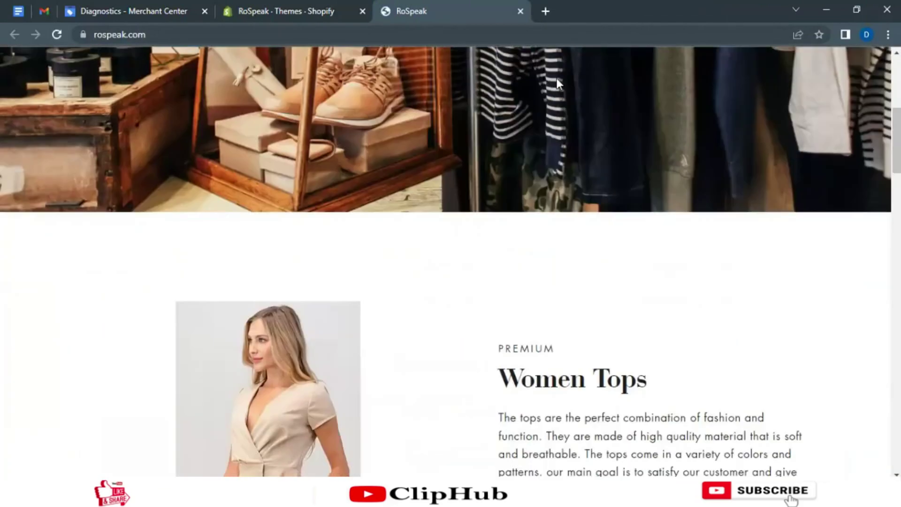
scroll(558, 91, "down", 10)
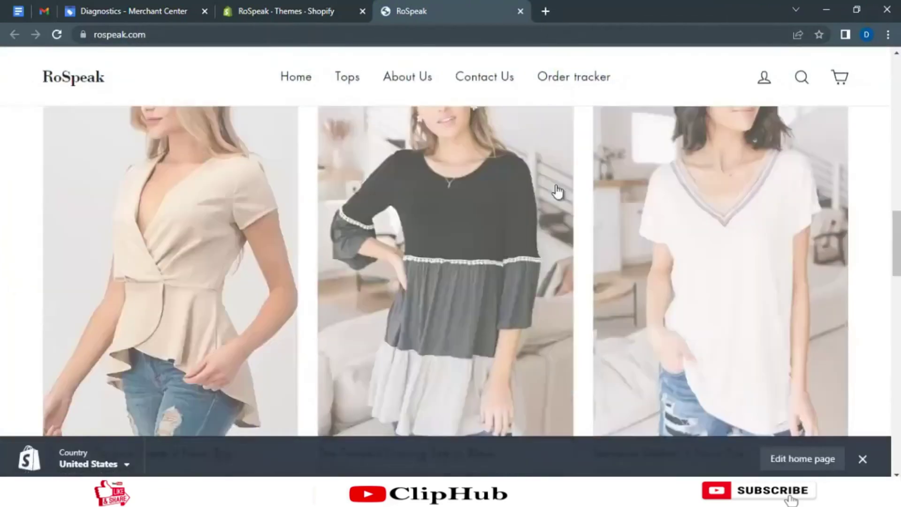
scroll(557, 192, "down", 15)
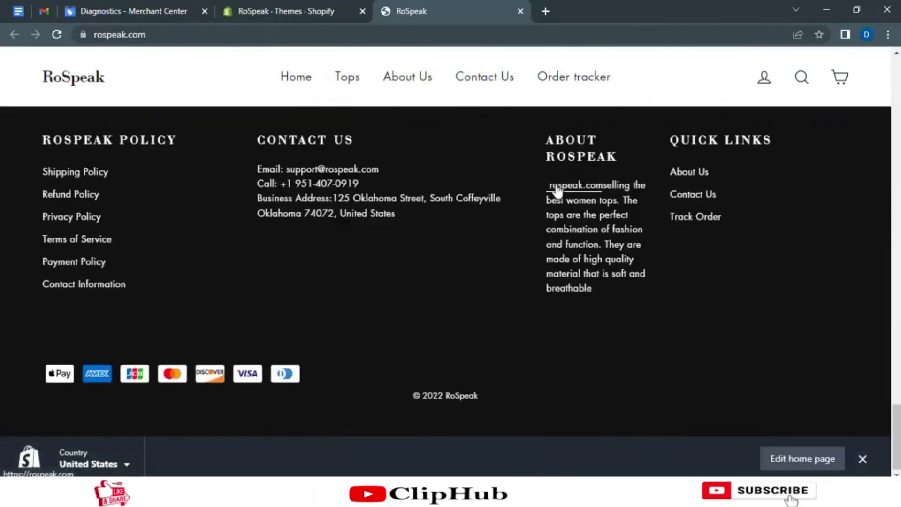
scroll(558, 191, "up", 4)
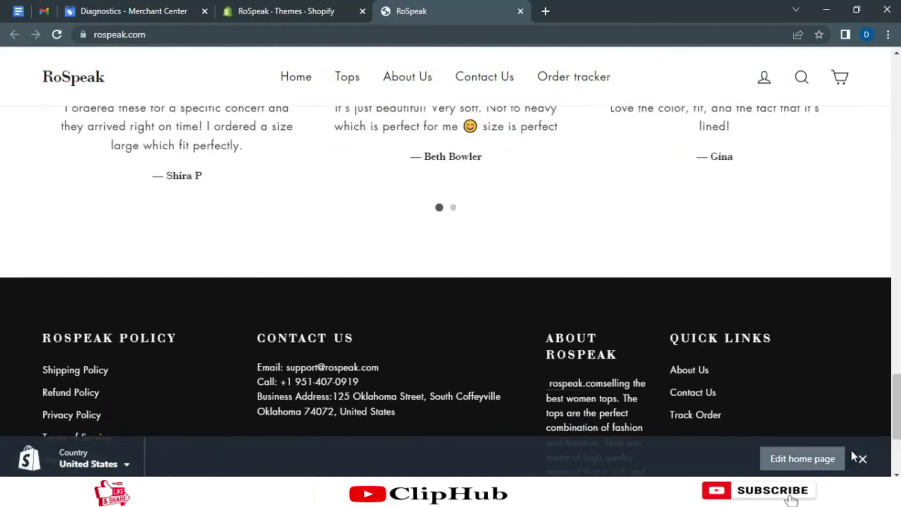
left_click(864, 456)
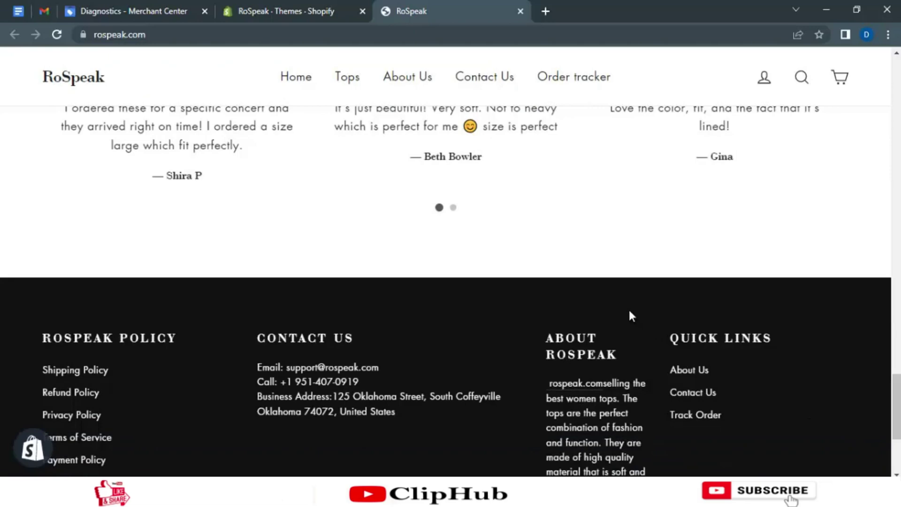
- Review the storefront home page's customer thoughts, Trendy Tops and Women Tops sections and its hero banner
scroll(630, 315, "up", 8)
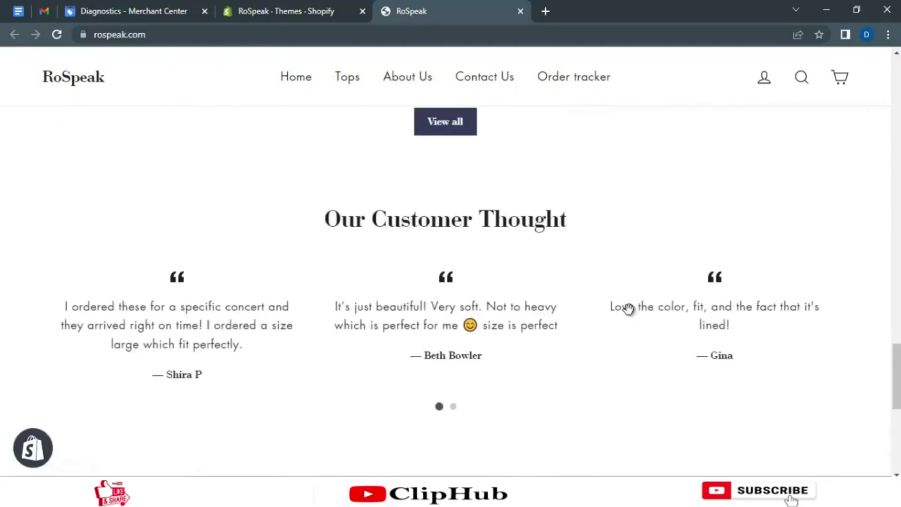
scroll(630, 316, "up", 9)
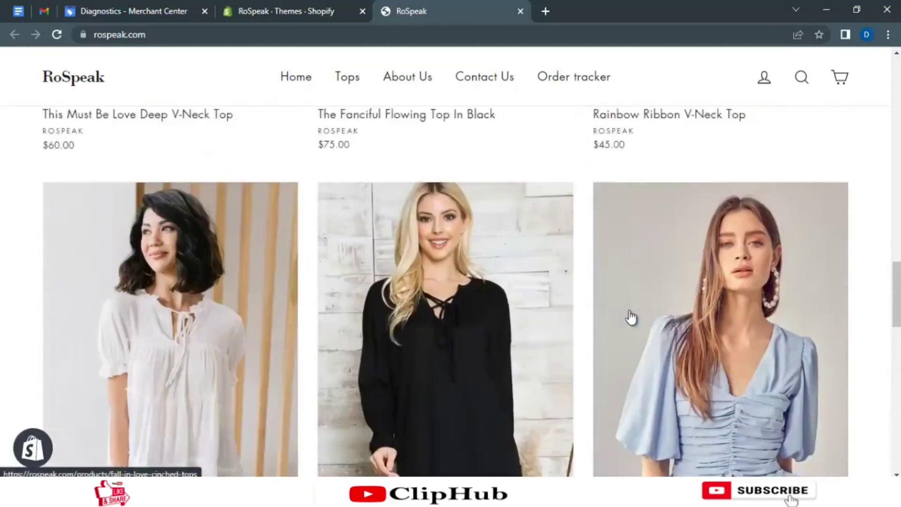
scroll(630, 316, "up", 10)
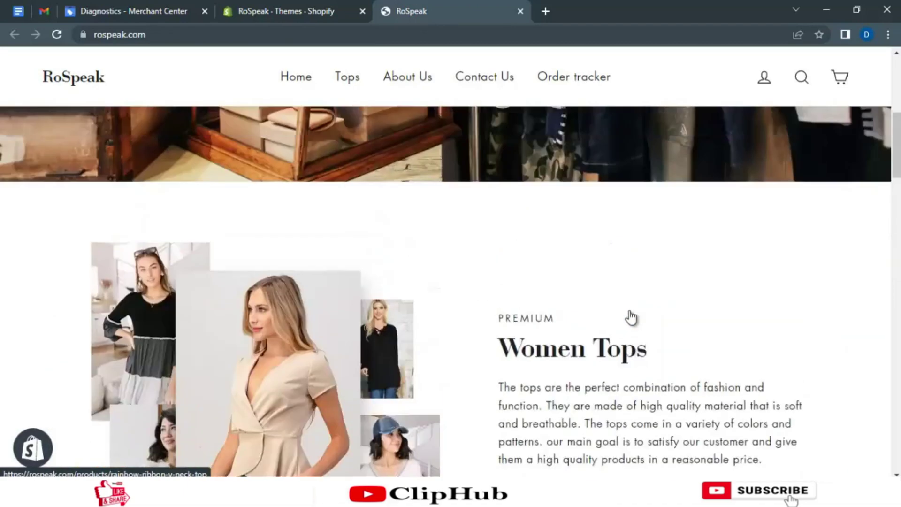
scroll(629, 315, "up", 2)
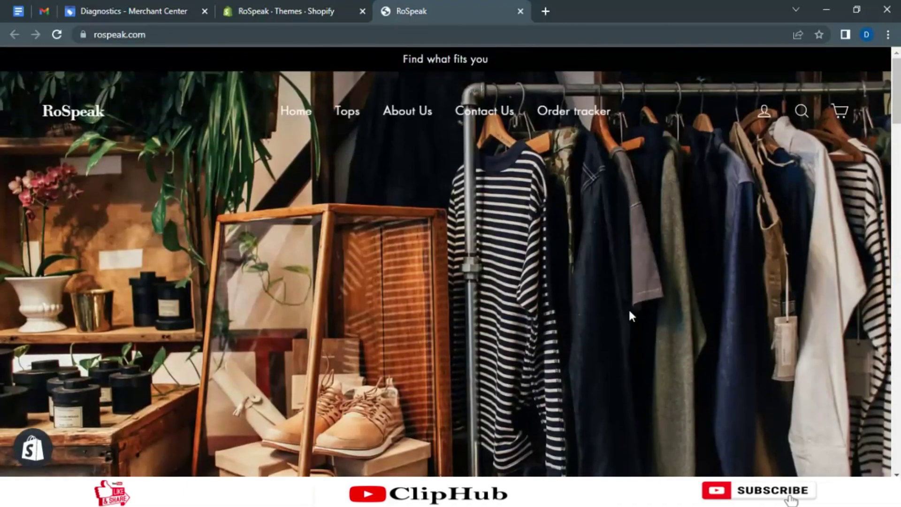
scroll(629, 312, "down", 8)
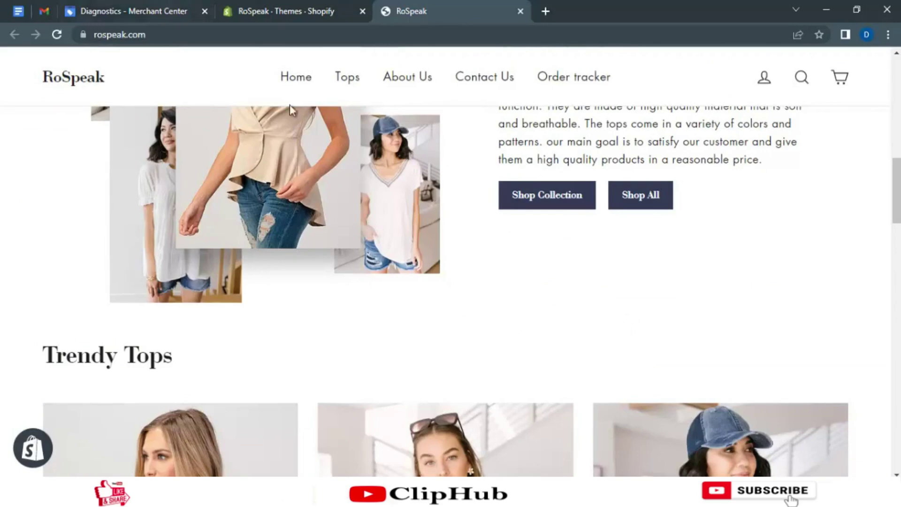
scroll(498, 356, "up", 10)
scroll(500, 359, "up", 2)
- Go back to the Shopify Themes page and examine the live Motion theme's entry
left_click(295, 9)
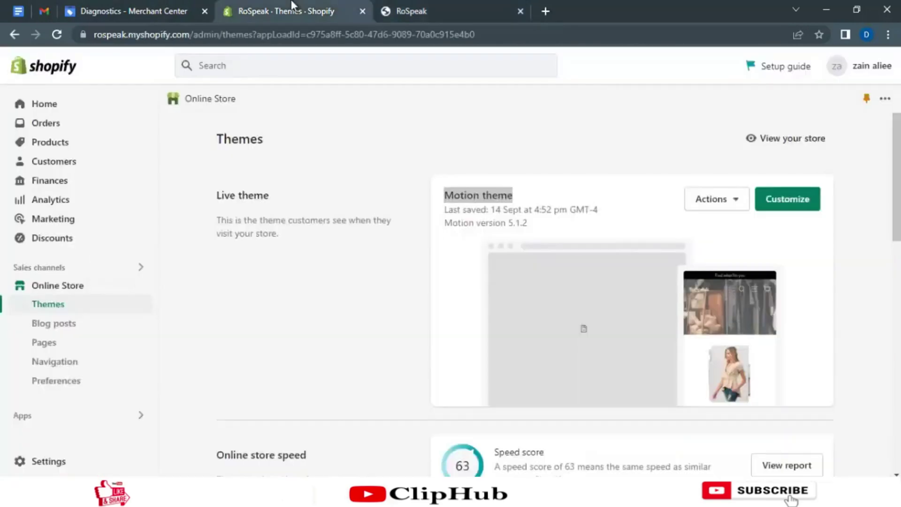
left_click(510, 154)
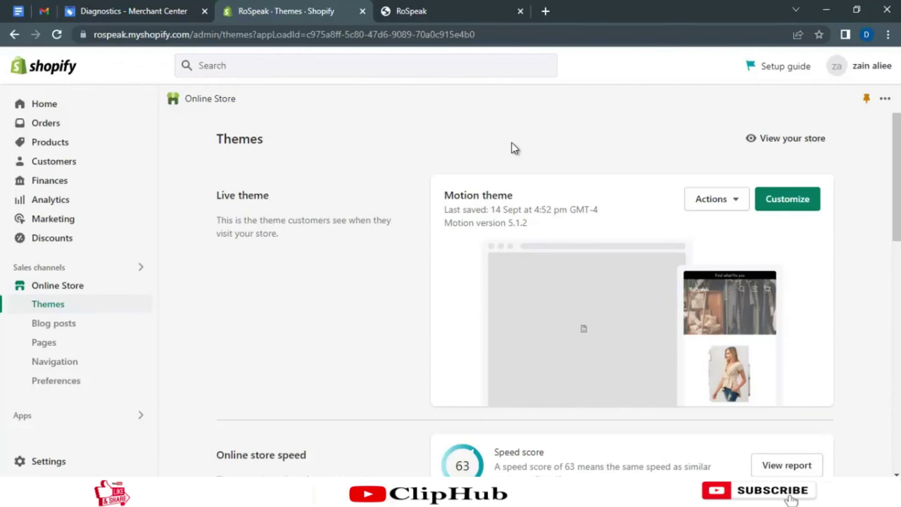
scroll(514, 148, "down", 2)
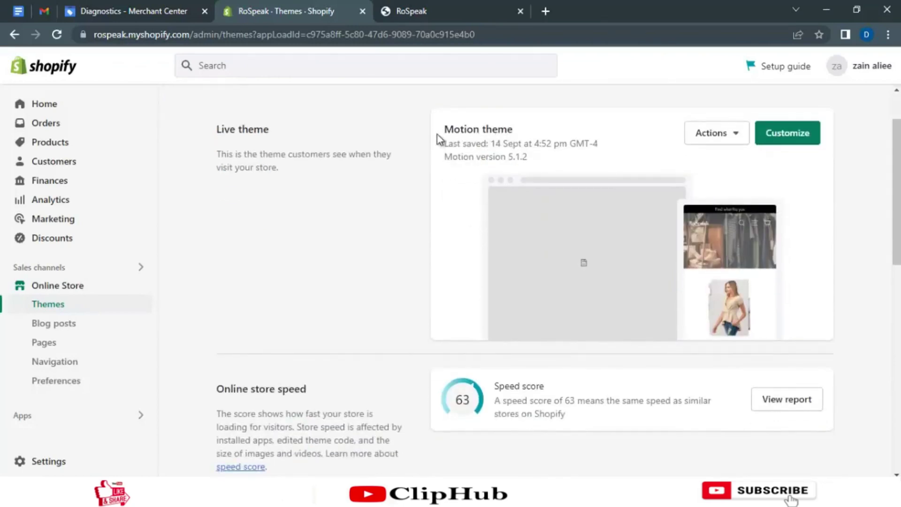
left_click_drag(436, 137, 540, 129)
left_click(563, 121)
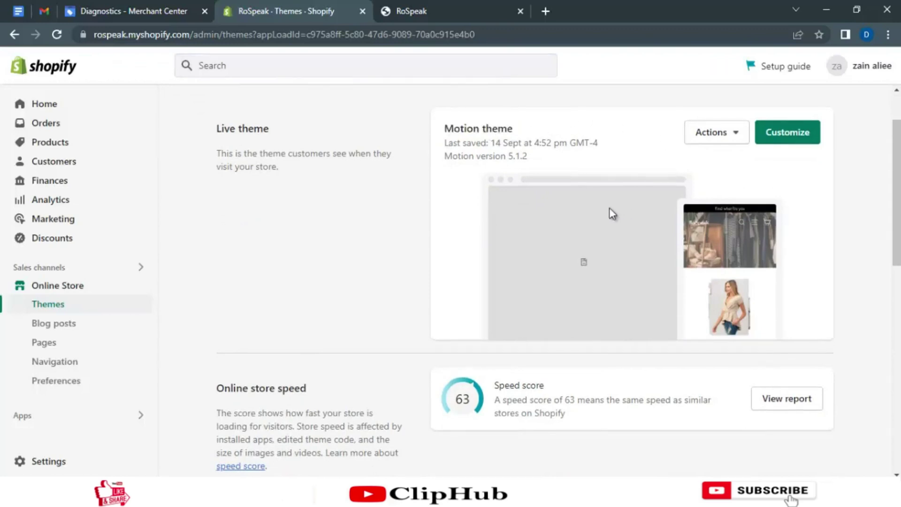
- Check the available actions for the Dawn theme added Monday at 8:29 pm and return to the live theme
scroll(609, 210, "down", 7)
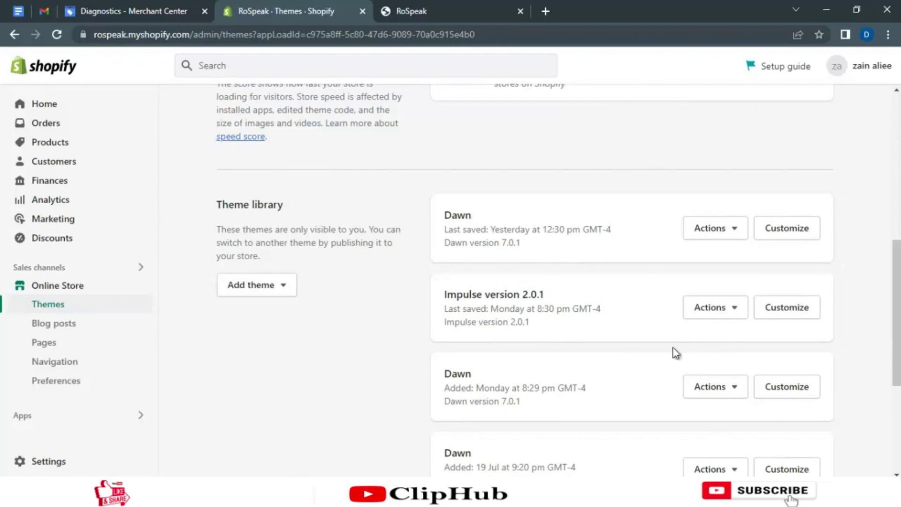
scroll(673, 352, "up", 4)
scroll(685, 344, "down", 5)
left_click(723, 325)
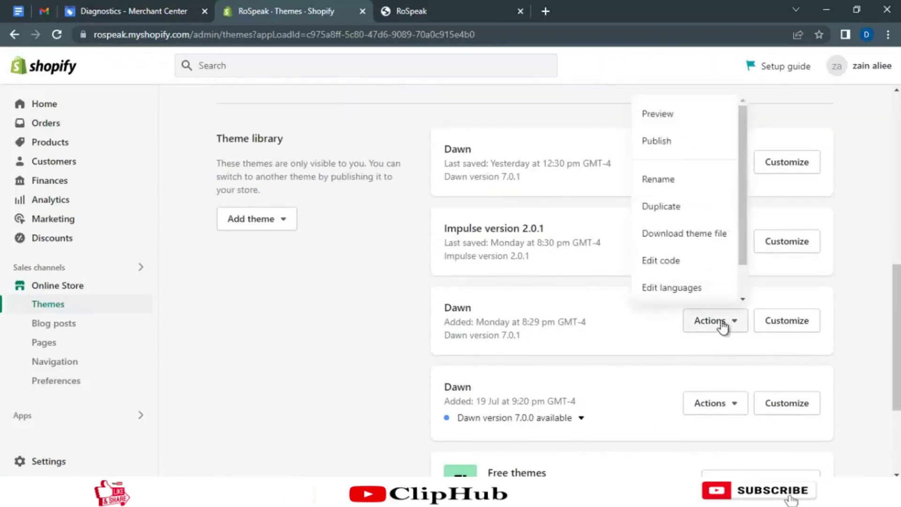
scroll(690, 230, "up", 3)
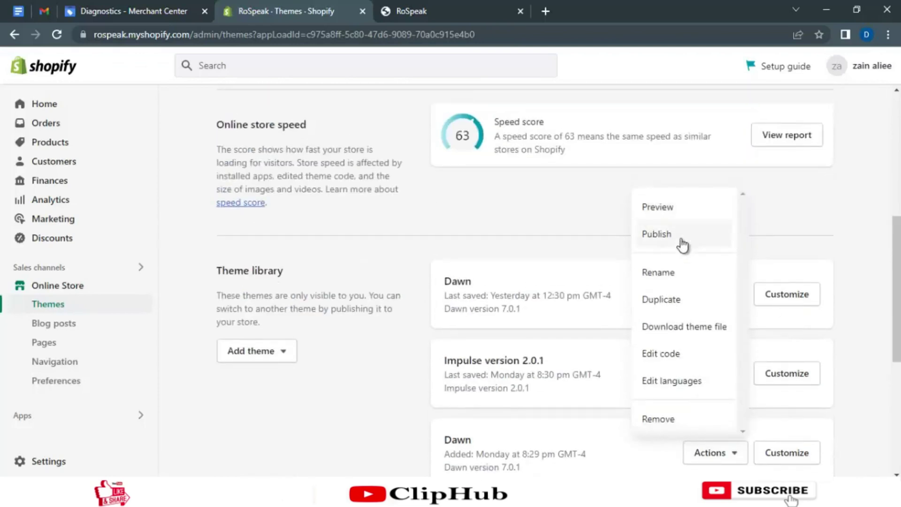
left_click(577, 201)
scroll(568, 235, "up", 5)
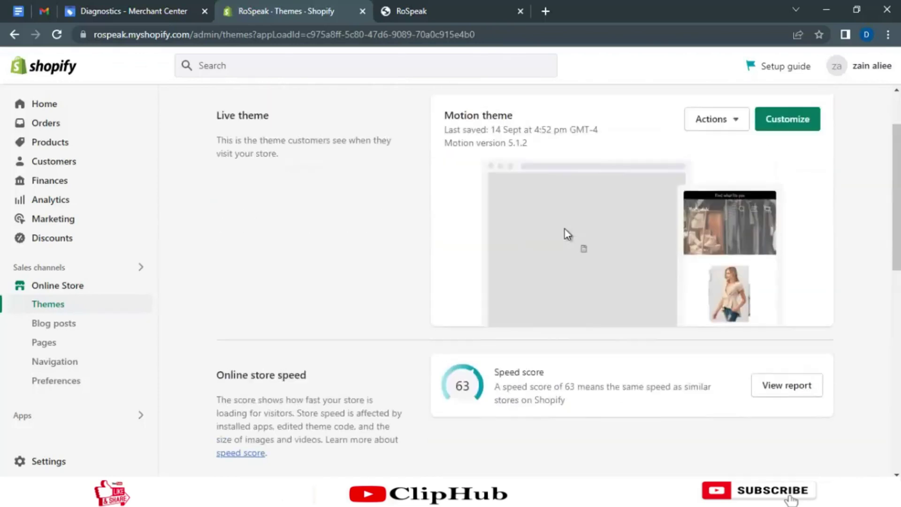
scroll(568, 234, "up", 2)
- Compare the live Motion theme's entry with the live RoSpeak storefront, highlighting the theme's name
left_click(436, 11)
left_click(264, 8)
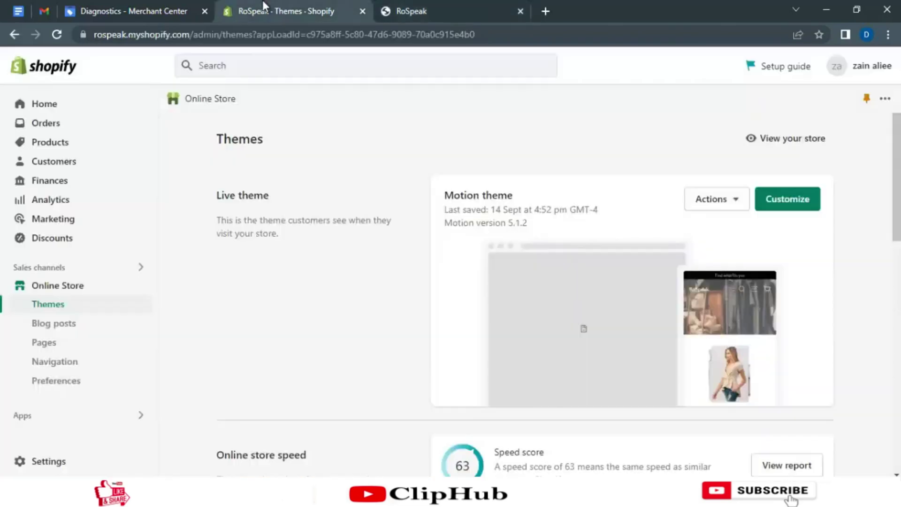
scroll(408, 149, "down", 2)
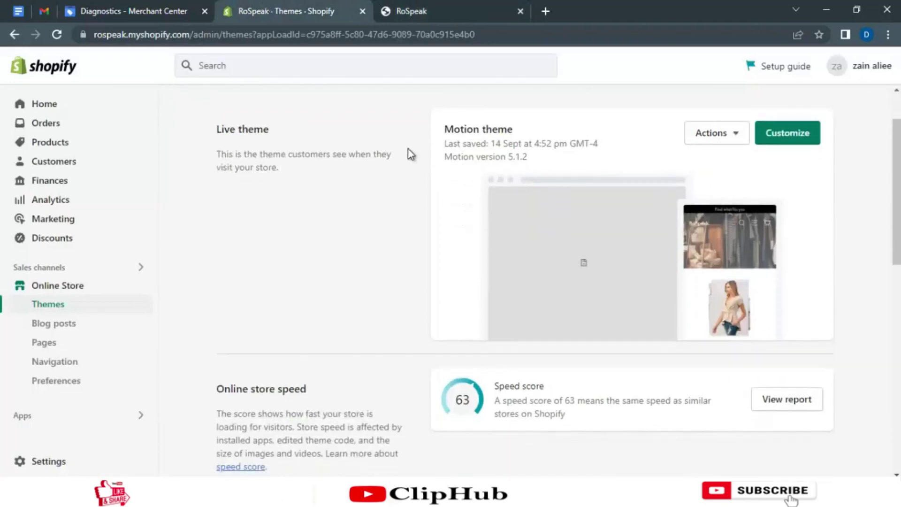
left_click_drag(436, 133, 537, 139)
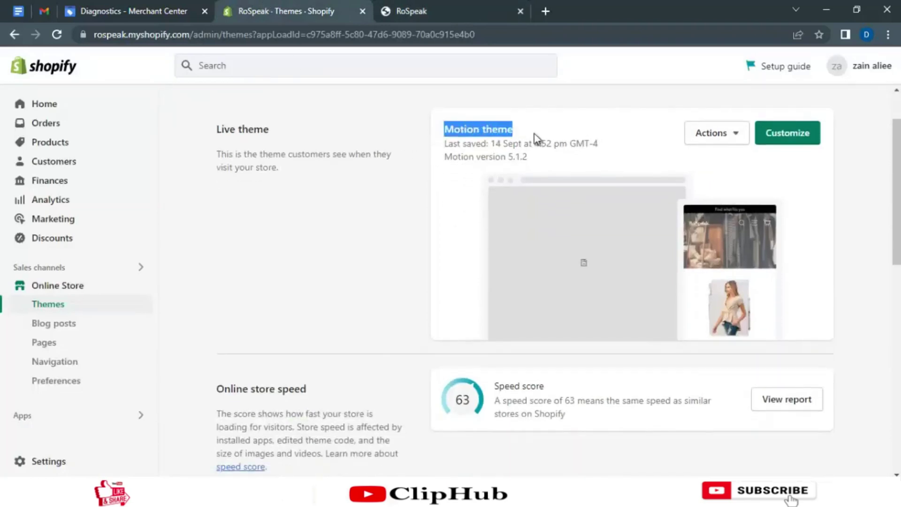
left_click(569, 119)
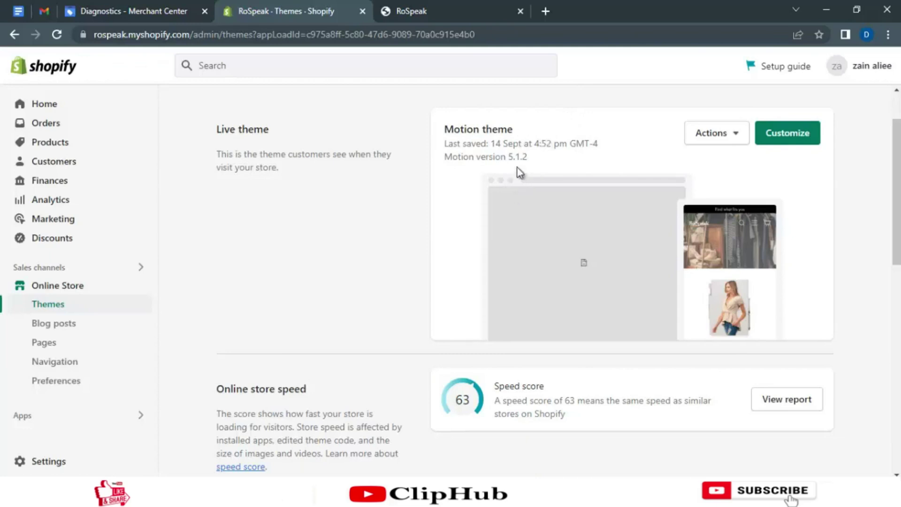
left_click_drag(444, 132, 522, 132)
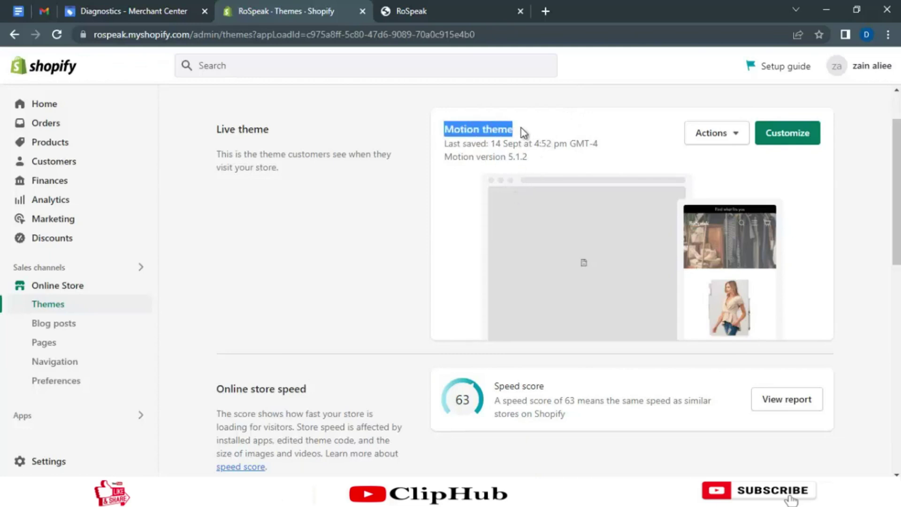
left_click(403, 10)
left_click(300, 11)
- Check the available actions for the Dawn theme last saved yesterday in the theme library without choosing one
scroll(511, 166, "down", 4)
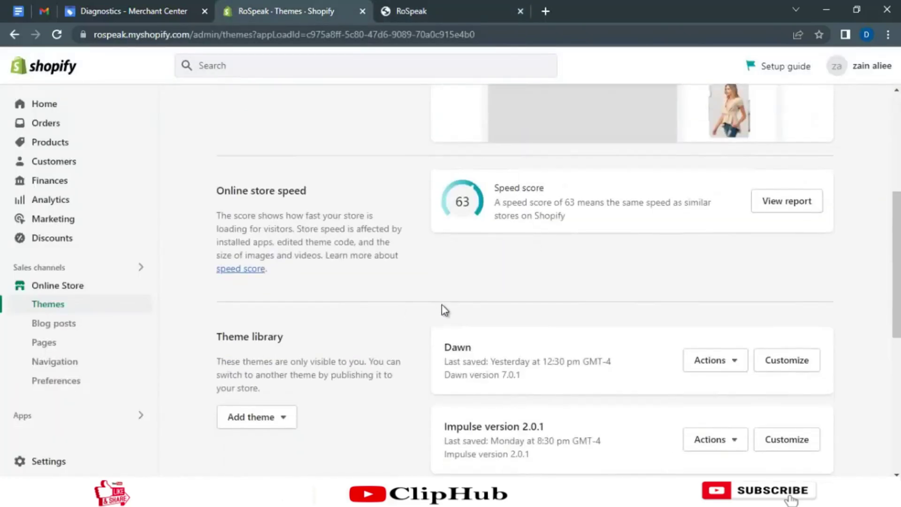
scroll(422, 300, "down", 3)
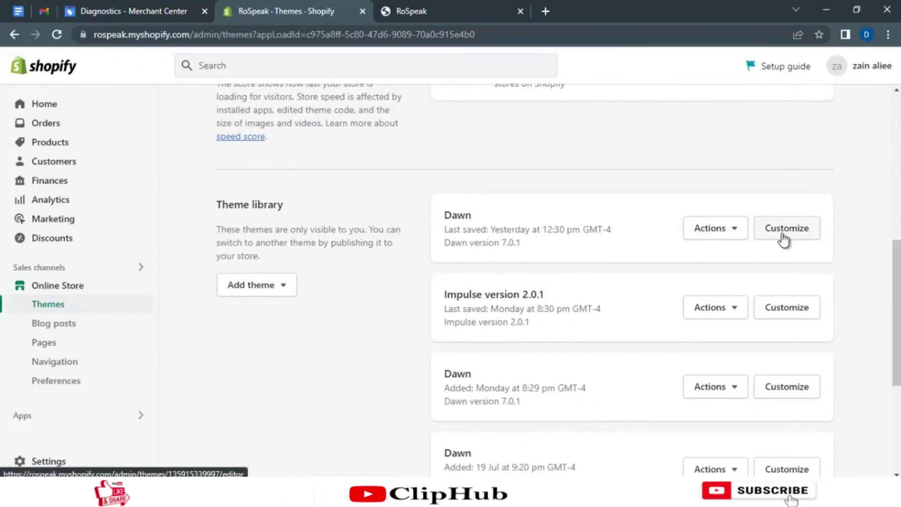
left_click(719, 237)
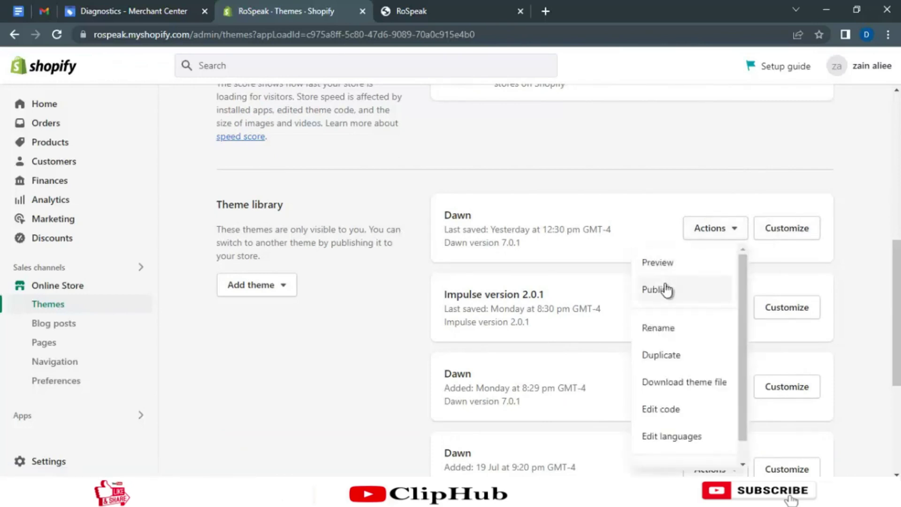
left_click(702, 191)
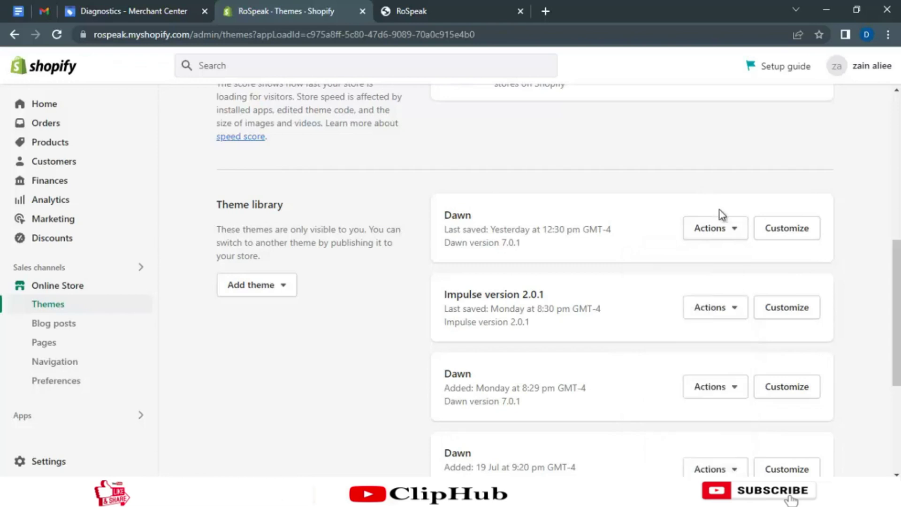
scroll(743, 244, "up", 3)
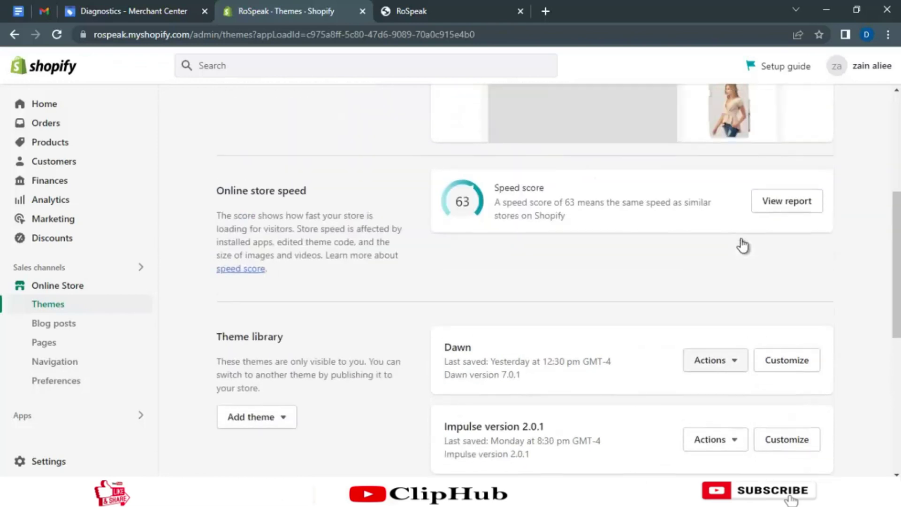
- Look at the zip file upload dialog for adding a theme and close it without adding a file
scroll(743, 244, "up", 2)
scroll(657, 207, "up", 4)
scroll(663, 209, "down", 6)
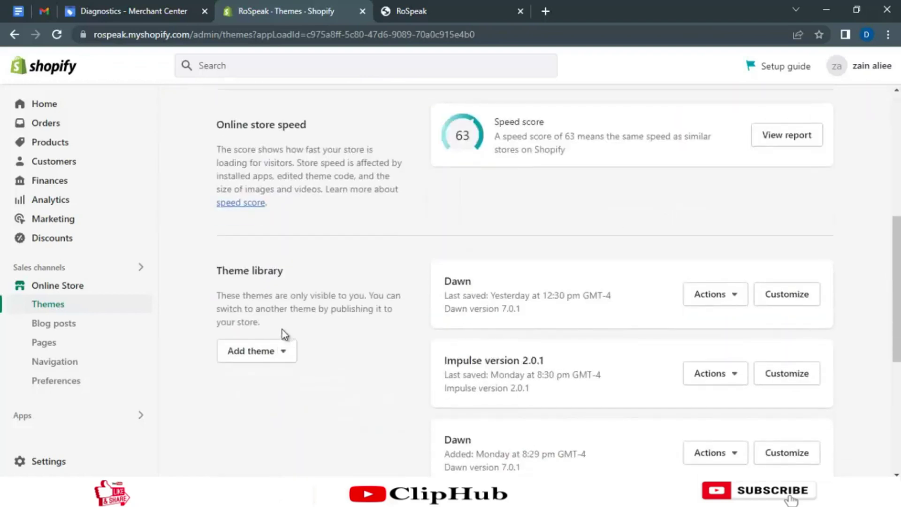
left_click(253, 364)
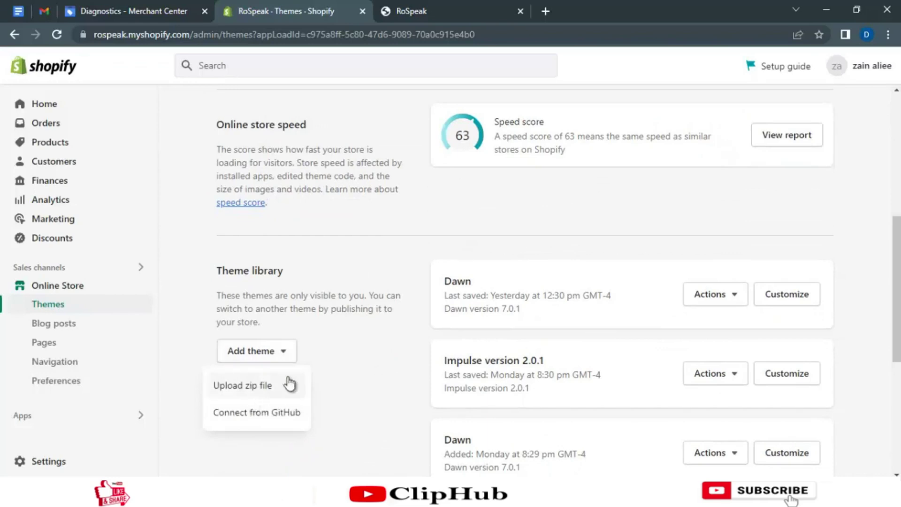
left_click(241, 386)
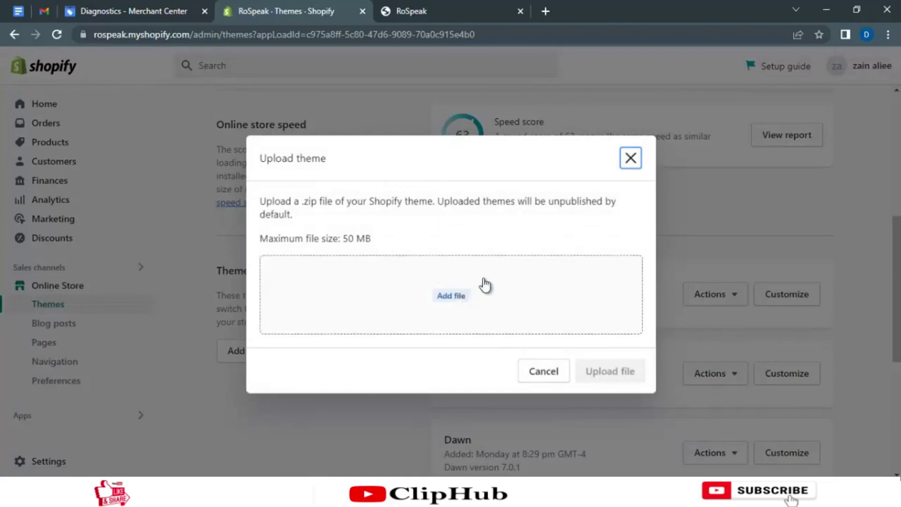
left_click(630, 158)
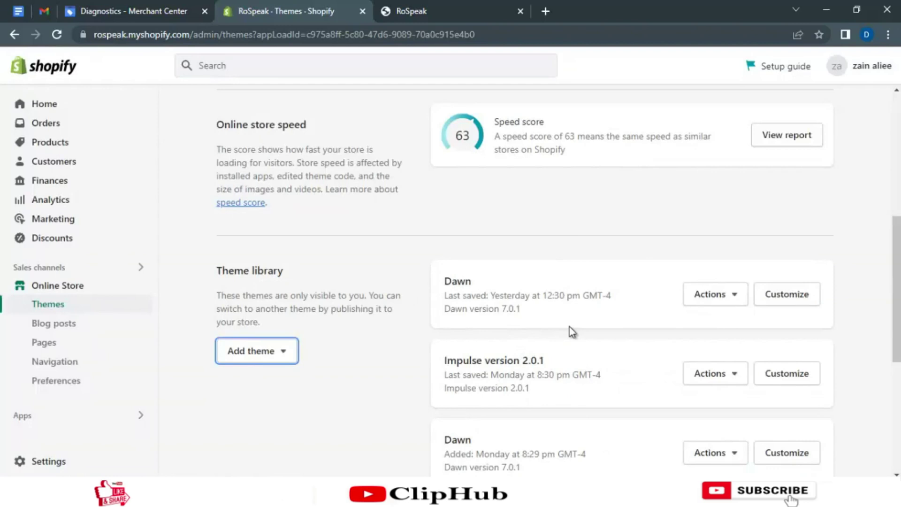
- Review the remaining theme library entries and free theme options, and open the Shopify Theme Store
scroll(572, 331, "down", 5)
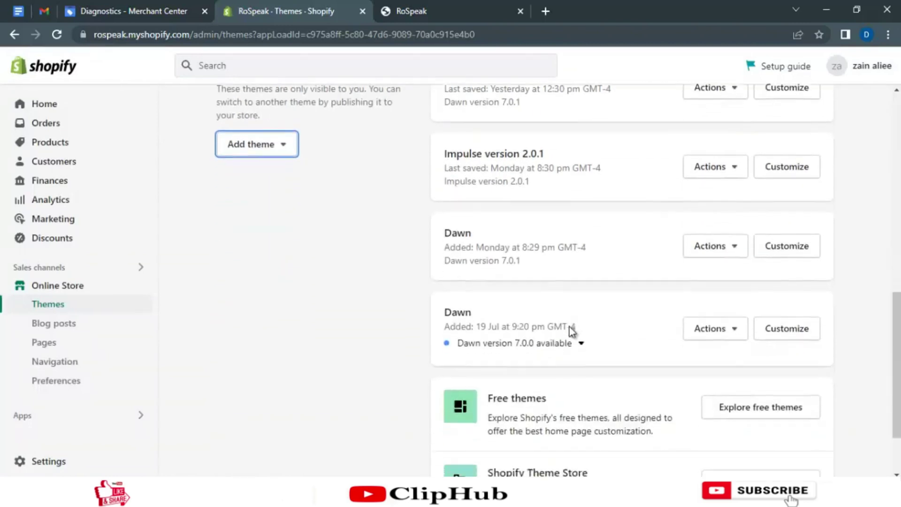
scroll(571, 331, "down", 2)
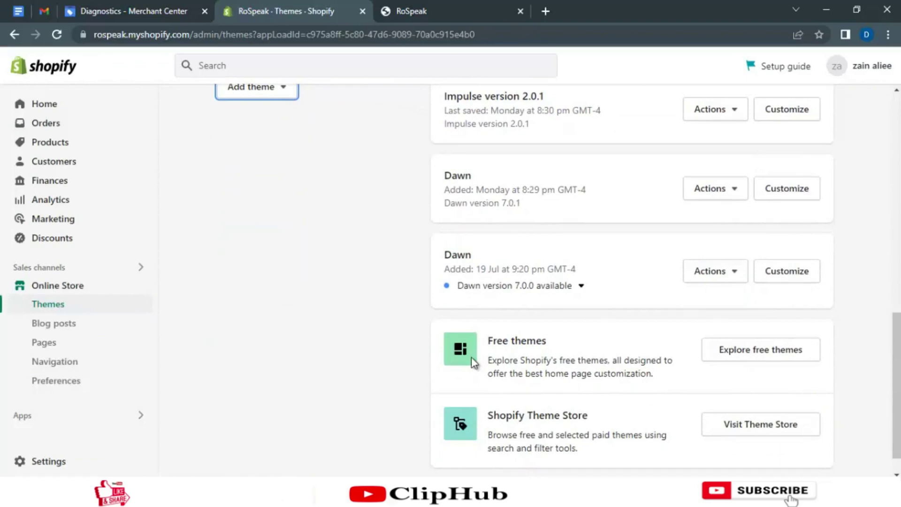
scroll(471, 356, "down", 1)
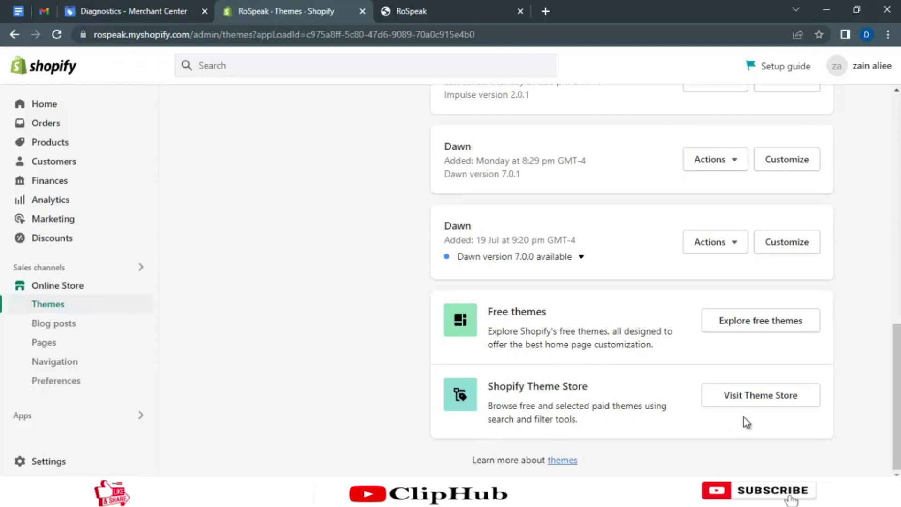
left_click(765, 397)
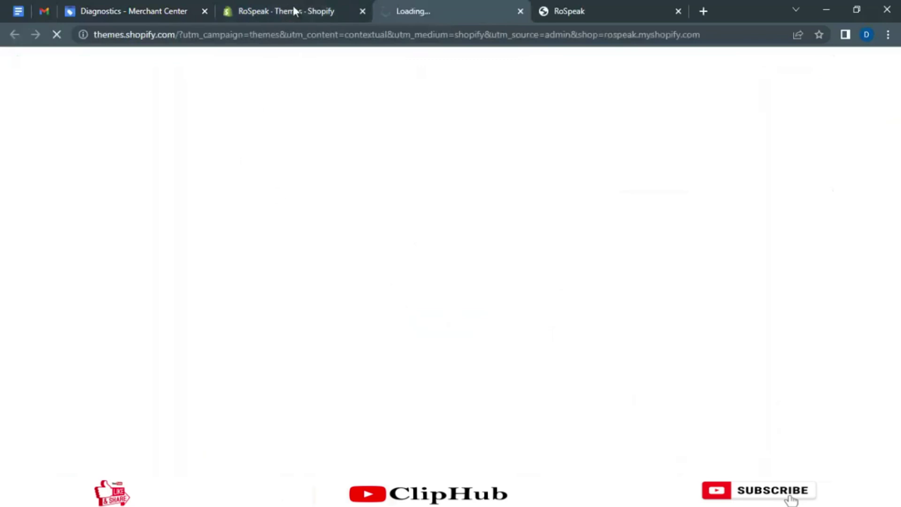
- Return to the Themes page and browse Shopify's free themes, from Refresh to Dawn
left_click(293, 5)
left_click(759, 320)
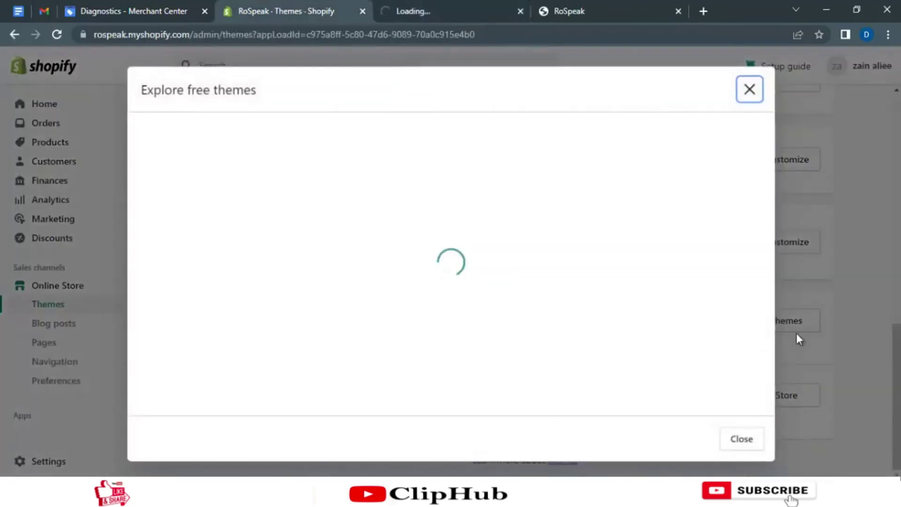
scroll(571, 265, "down", 3)
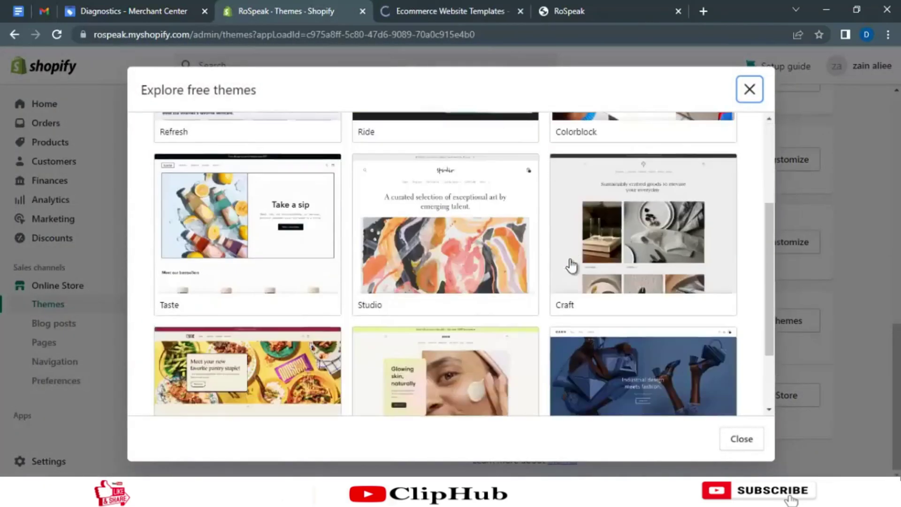
scroll(571, 265, "down", 2)
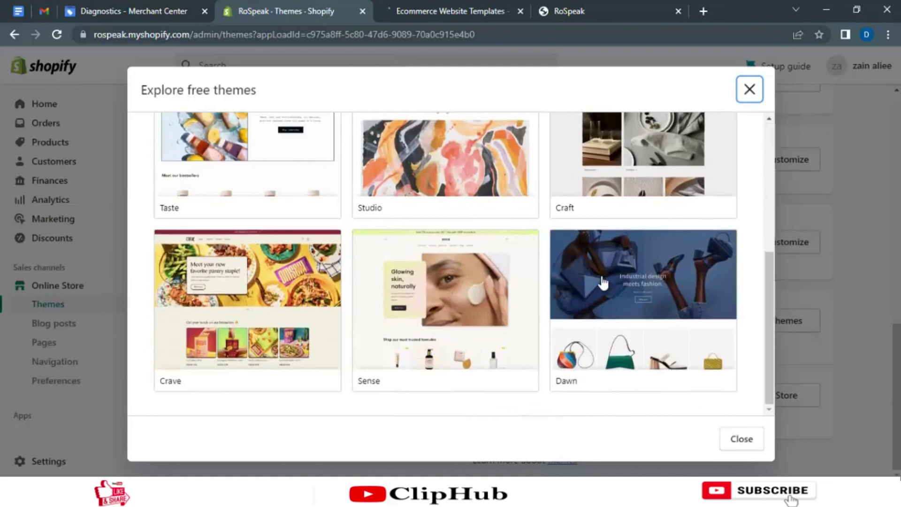
scroll(568, 322, "up", 3)
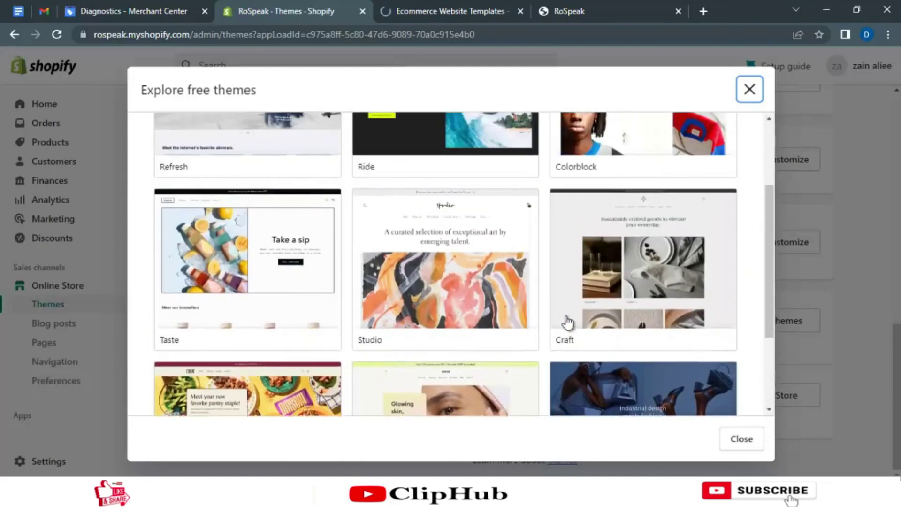
scroll(610, 321, "up", 3)
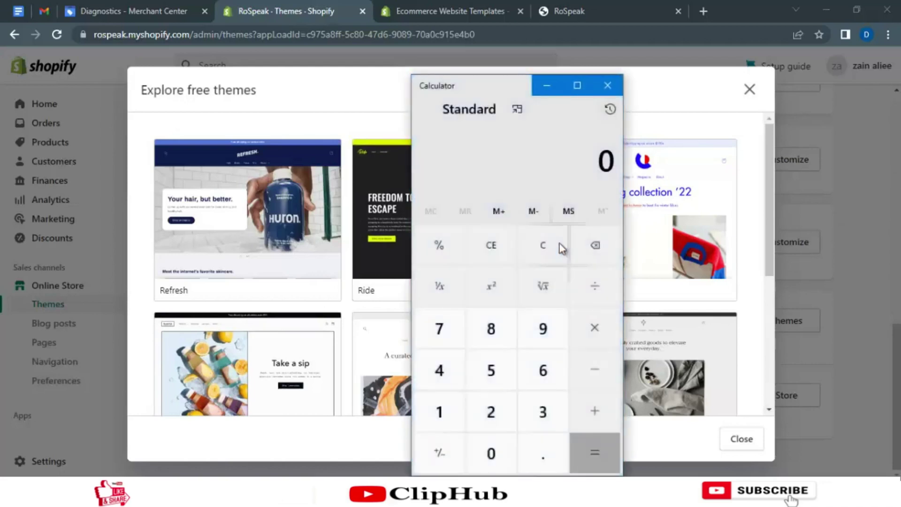
- Switch to Calculator, add 9 and 15, and highlight the result
left_click(541, 337)
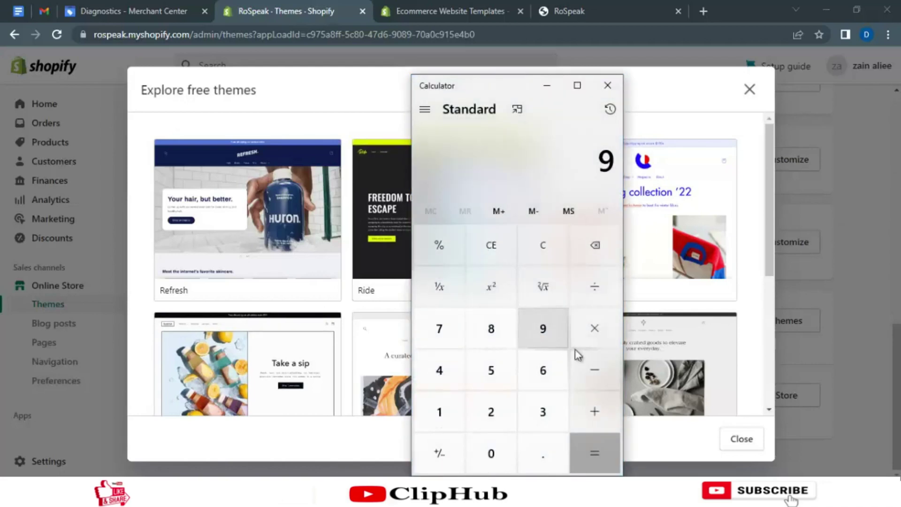
left_click(605, 420)
left_click(445, 426)
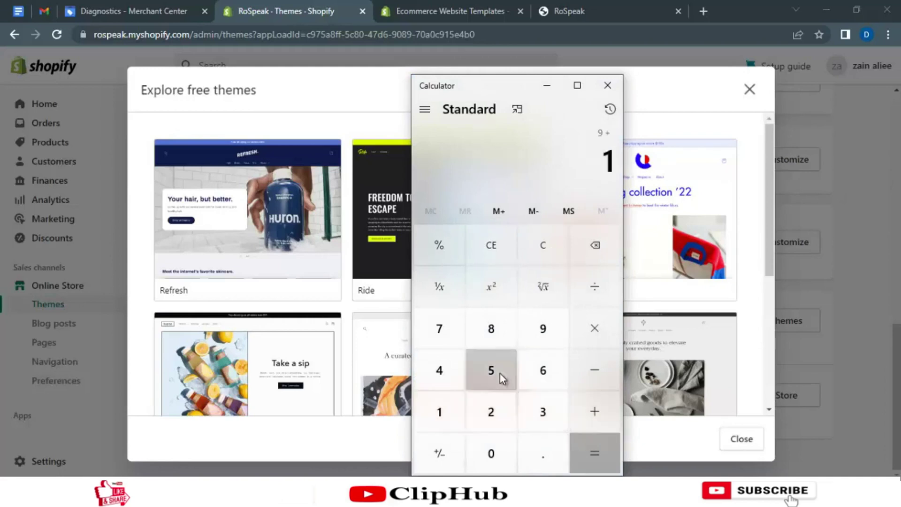
left_click(497, 378)
left_click(592, 452)
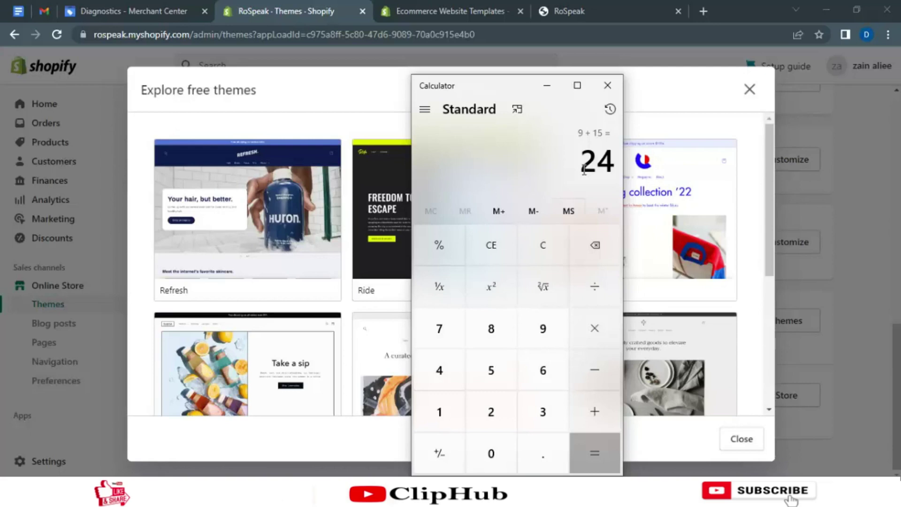
left_click_drag(584, 173, 605, 173)
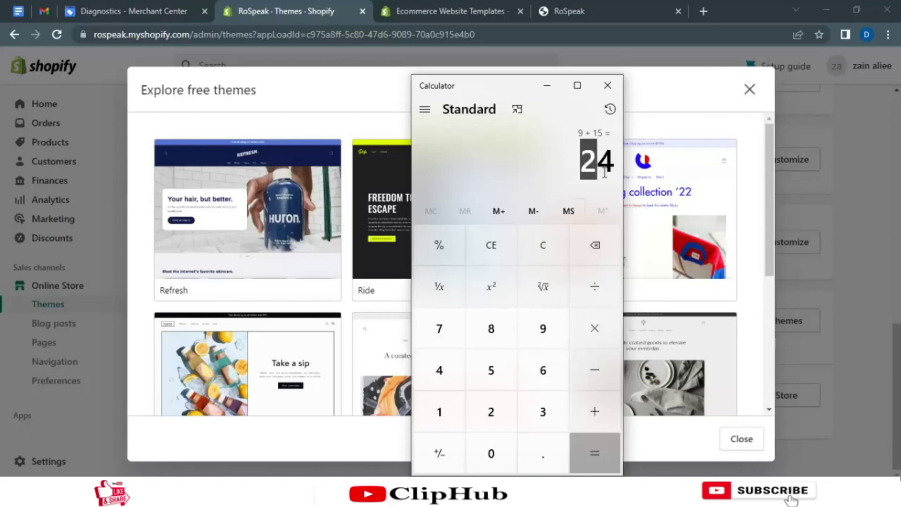
left_click(605, 172)
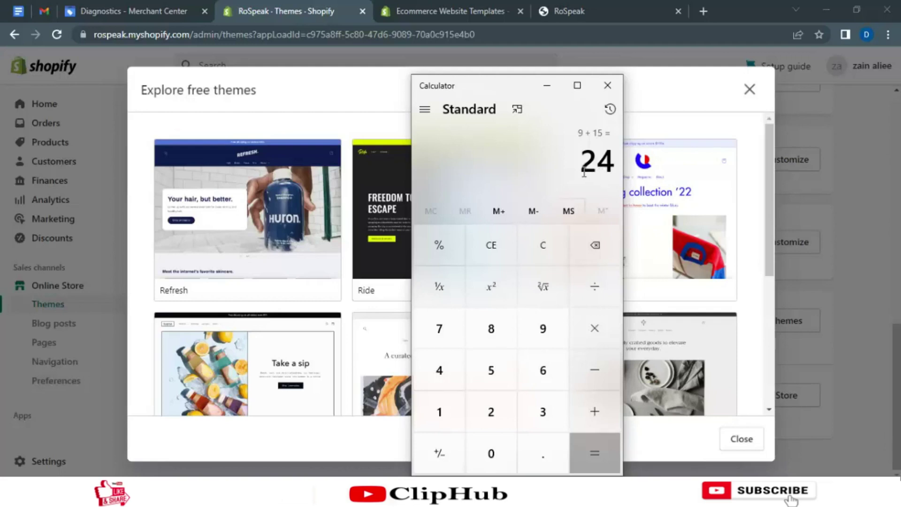
left_click_drag(583, 173, 612, 165)
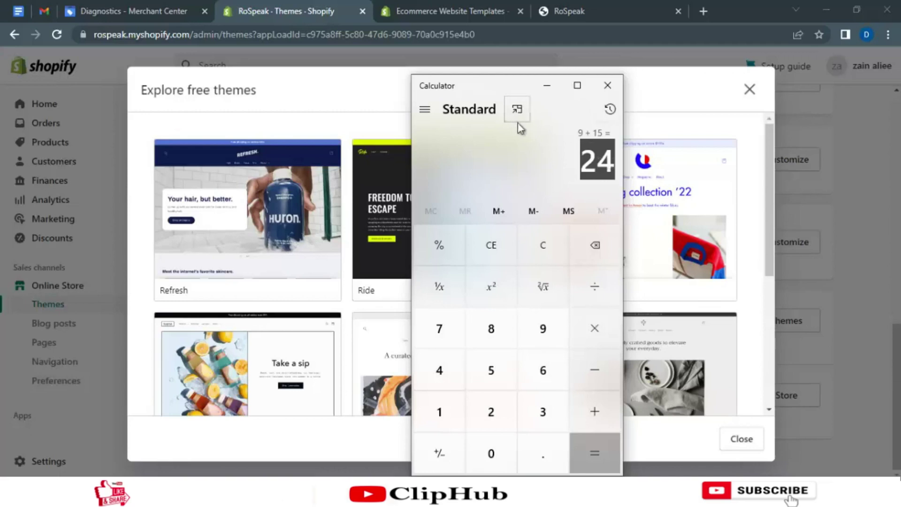
- Return to Shopify's free themes and add the Dawn theme to the theme library
left_click(548, 87)
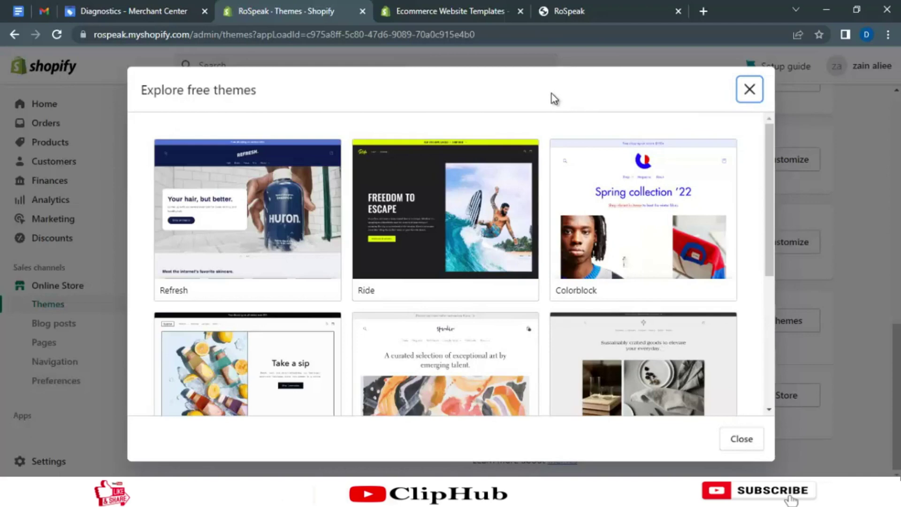
scroll(628, 211, "down", 3)
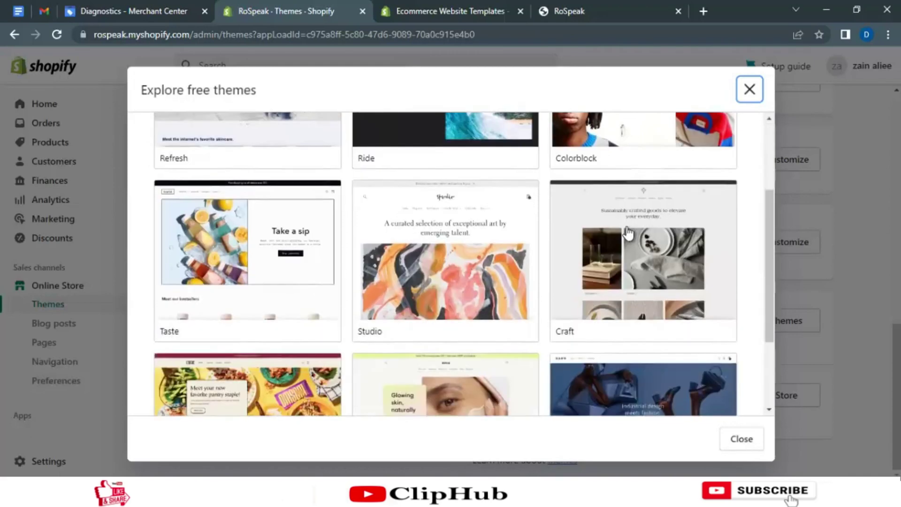
scroll(628, 232, "down", 3)
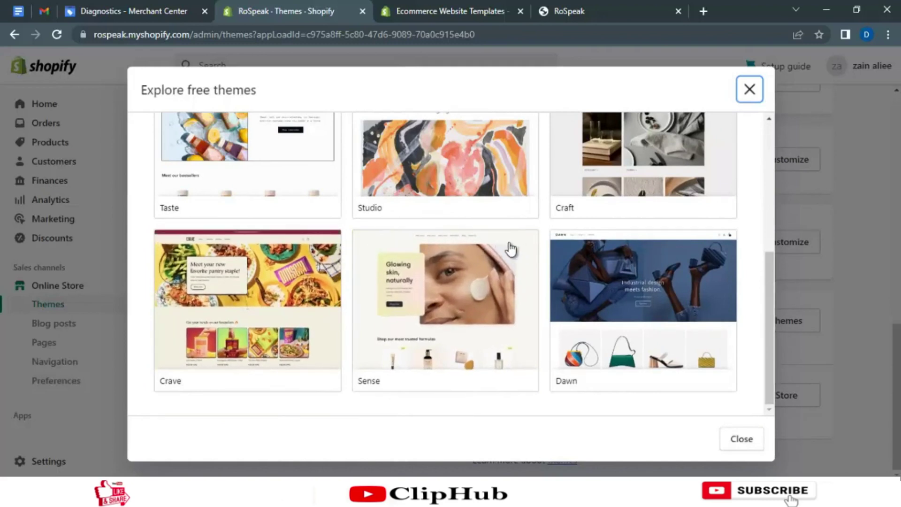
left_click(625, 332)
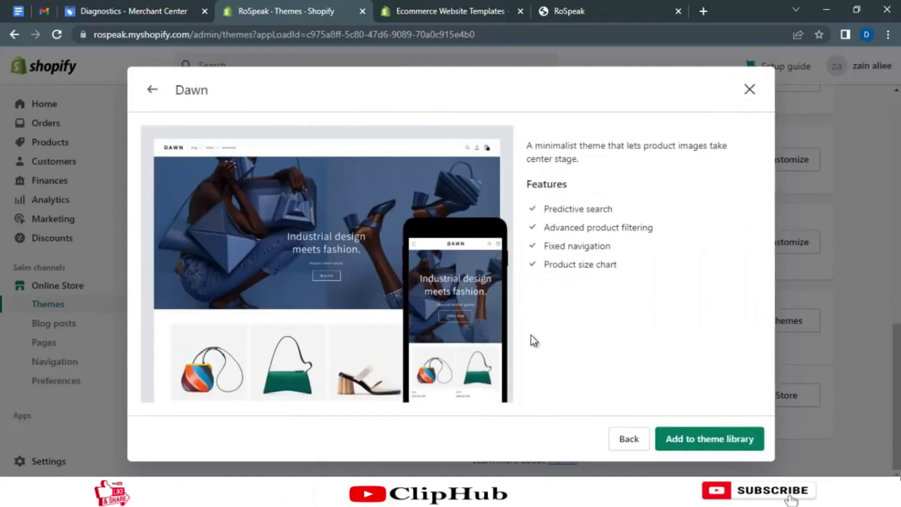
left_click(703, 446)
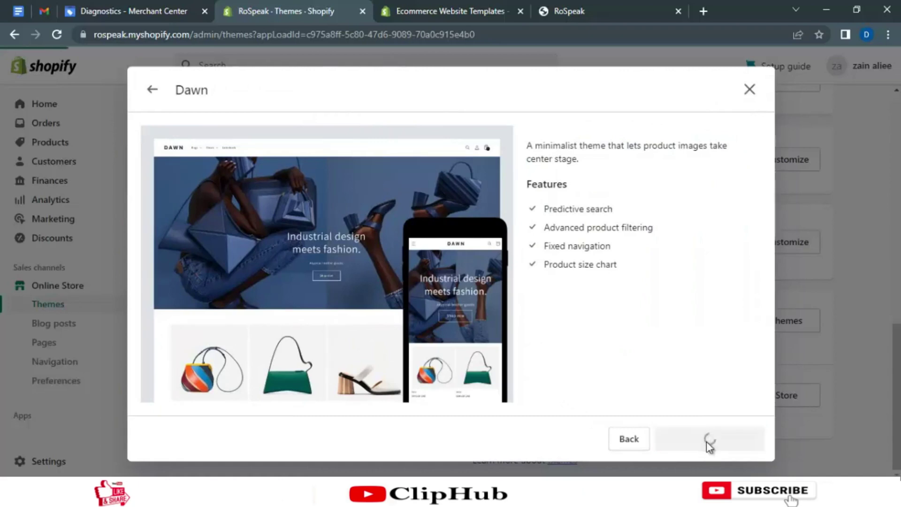
- Glance at the Theme Store page, then check the Dawn installation and the other entries in the store's theme library
left_click(439, 11)
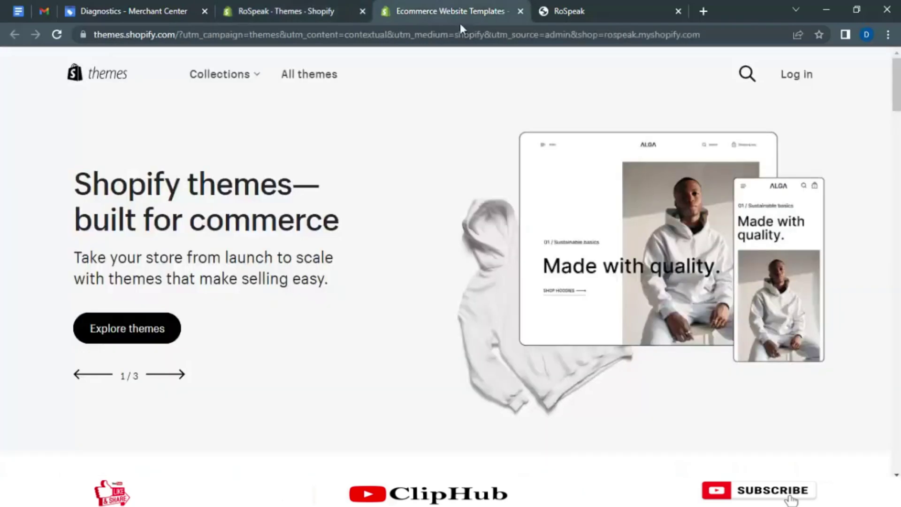
scroll(424, 242, "down", 3)
scroll(424, 242, "up", 3)
left_click(321, 10)
scroll(593, 336, "down", 5)
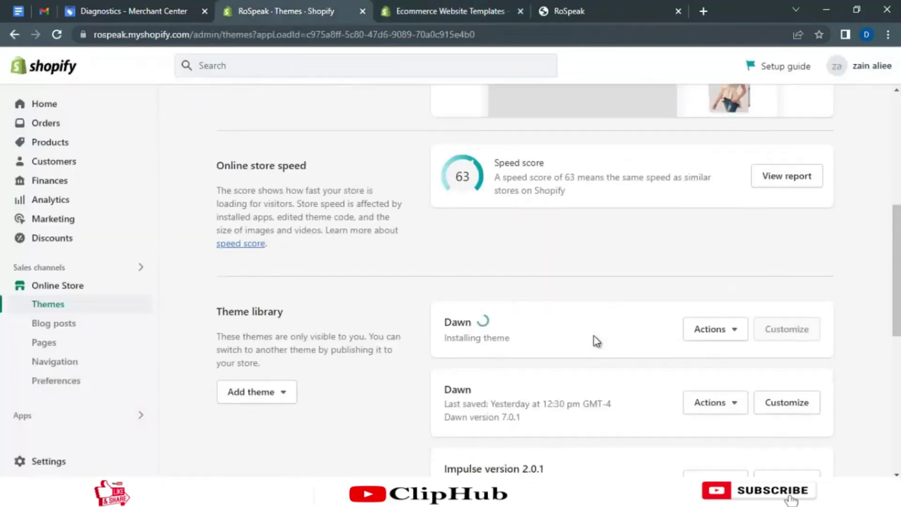
scroll(592, 335, "down", 4)
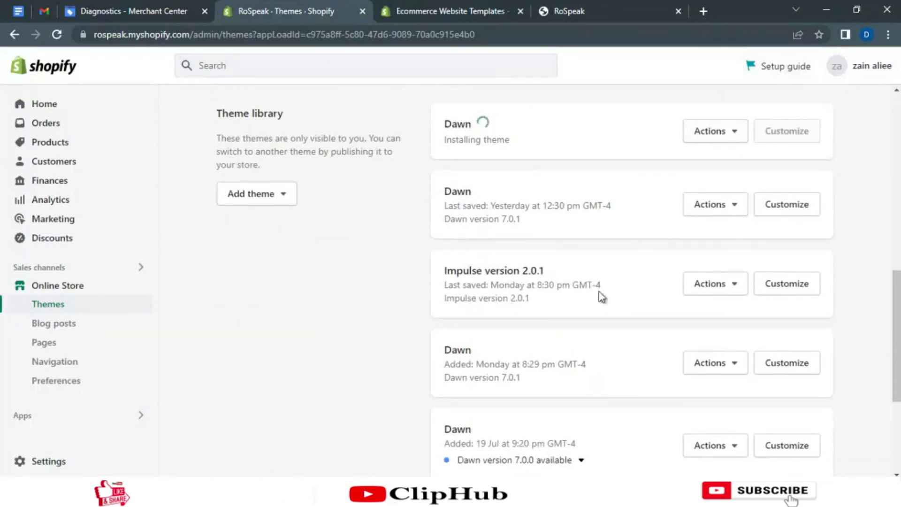
scroll(601, 296, "down", 4)
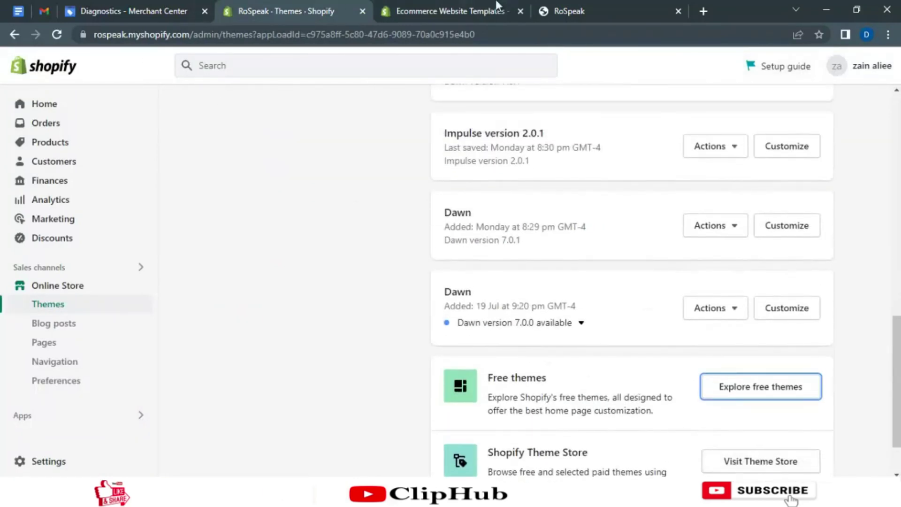
- Browse the full Shopify Theme Store catalogue, comparing the themes' prices and features from Impact to Motion, and close the store page
left_click(496, 7)
scroll(144, 343, "down", 1)
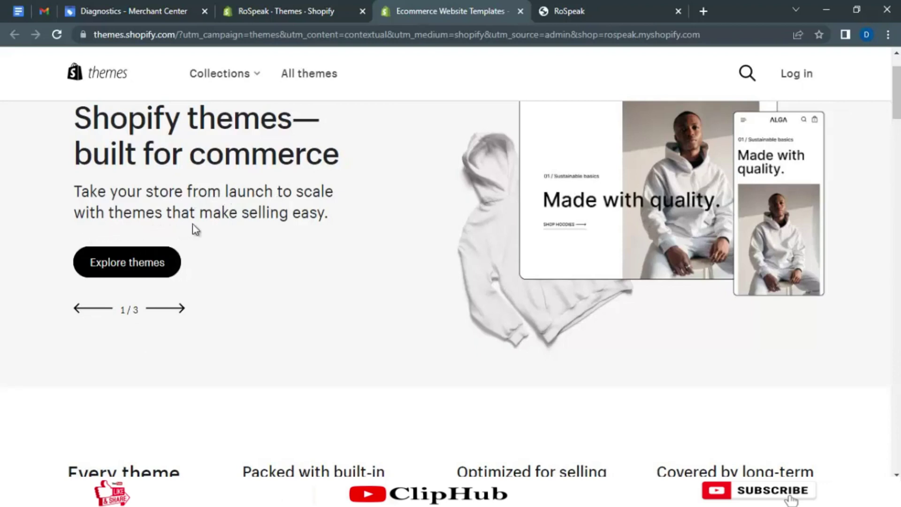
left_click(153, 276)
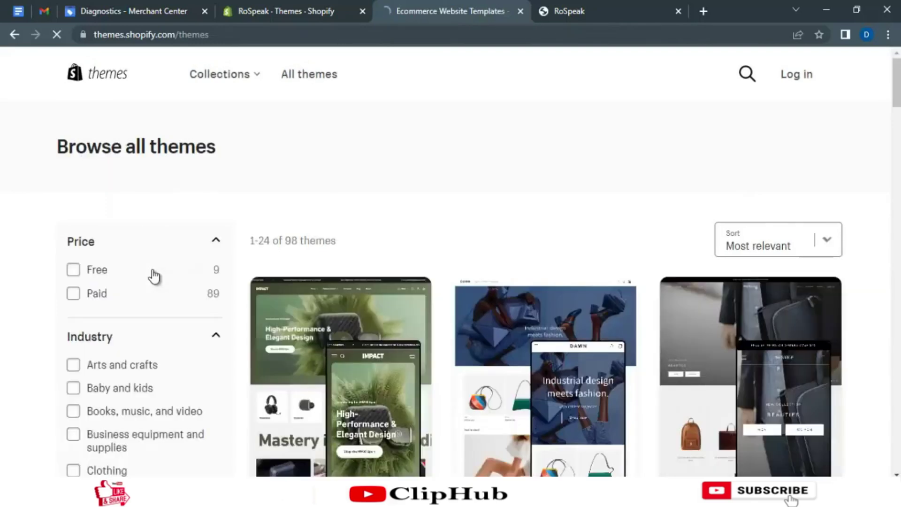
scroll(160, 275, "down", 1)
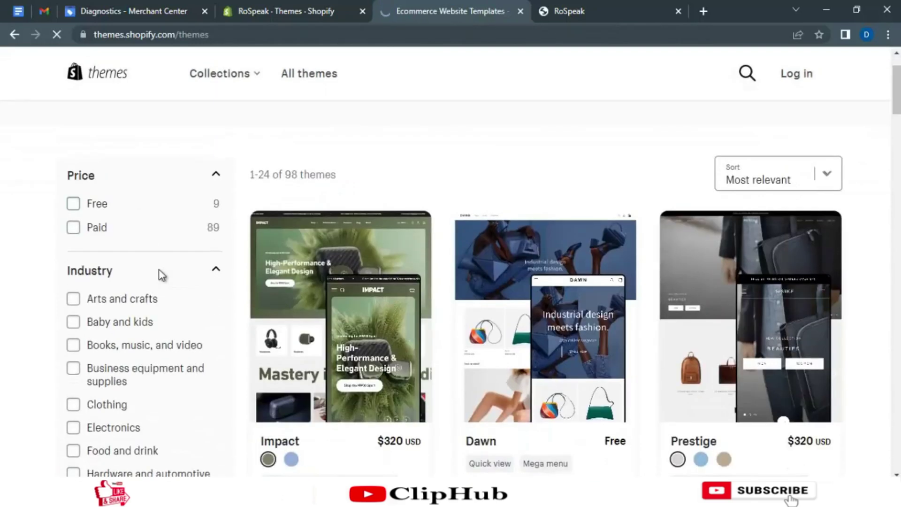
scroll(160, 275, "down", 2)
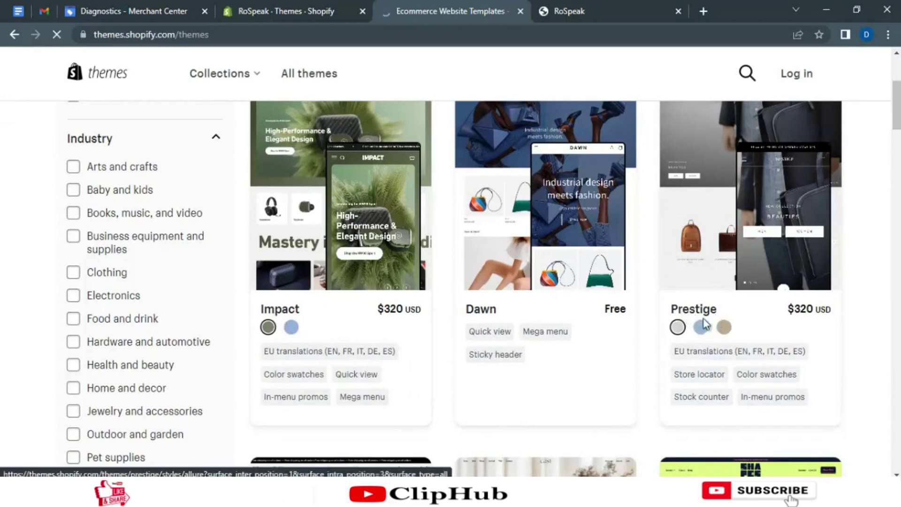
scroll(703, 319, "down", 5)
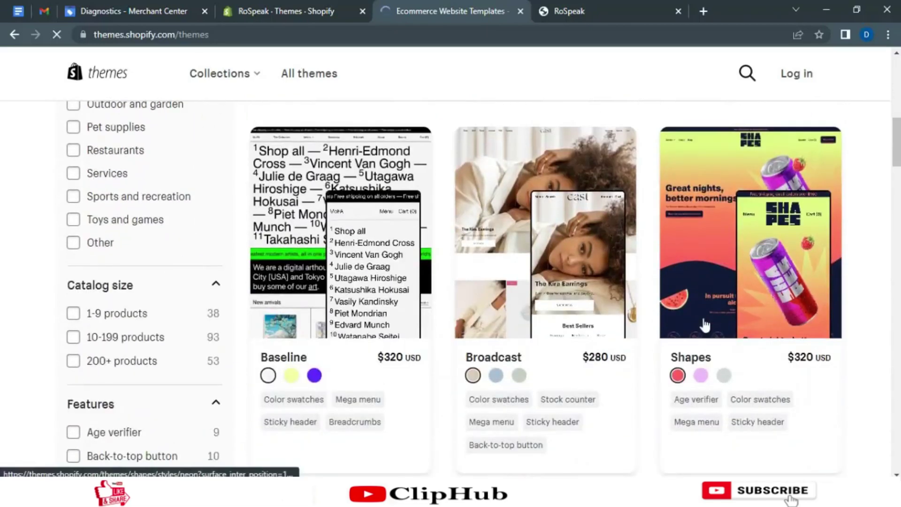
scroll(703, 322, "down", 1)
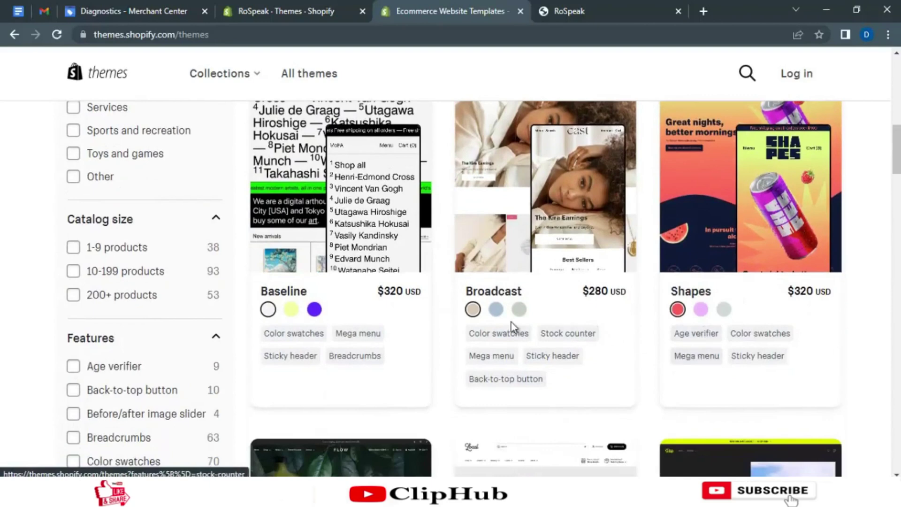
scroll(452, 335, "down", 3)
scroll(451, 310, "down", 4)
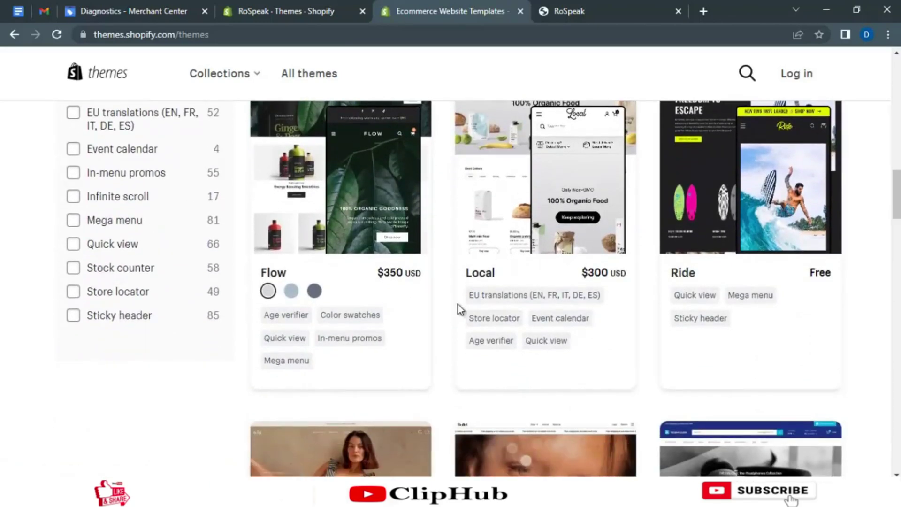
scroll(459, 309, "down", 6)
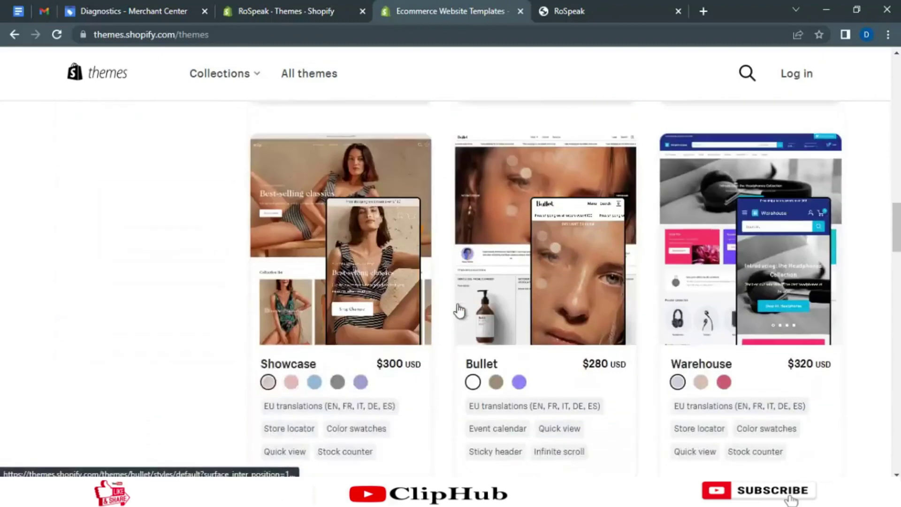
scroll(459, 309, "down", 7)
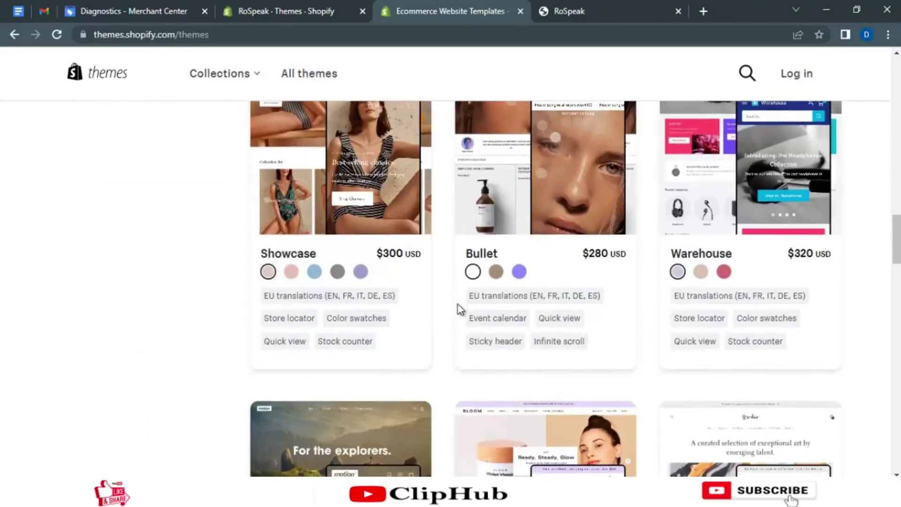
scroll(471, 304, "down", 8)
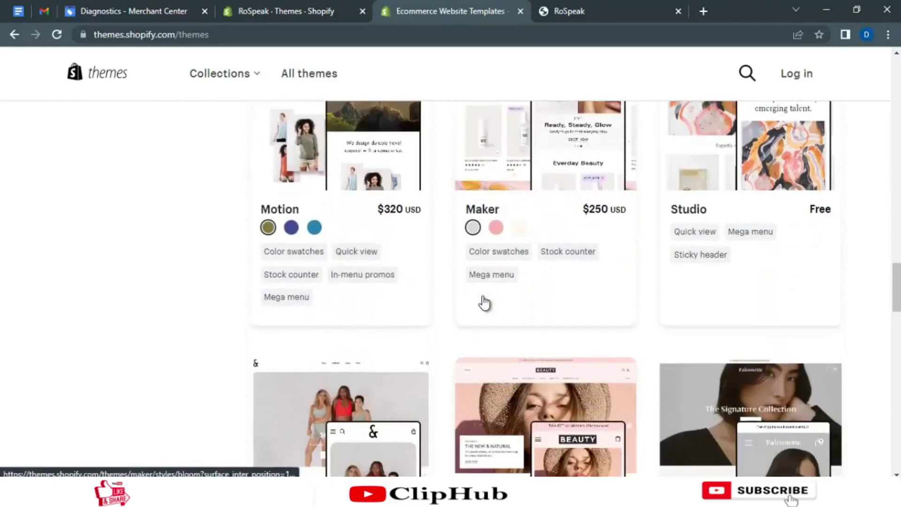
scroll(485, 301, "up", 5)
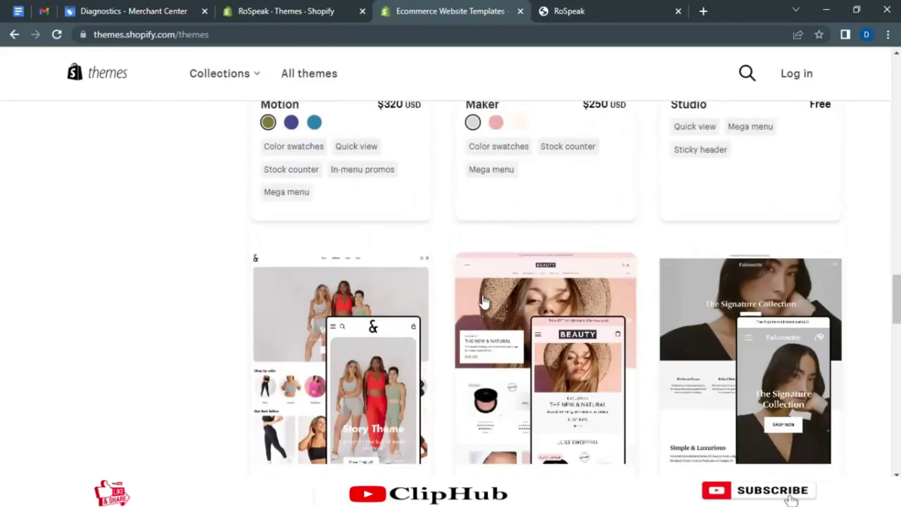
key("ctrl+w")
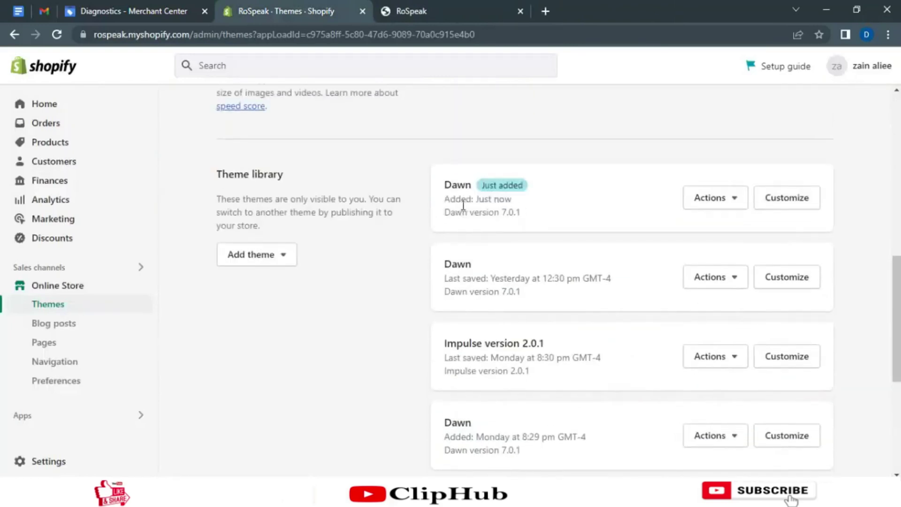
- Highlight when the new Dawn theme was added, and review the live Motion theme and the RoSpeak storefront
left_click_drag(512, 201, 446, 199)
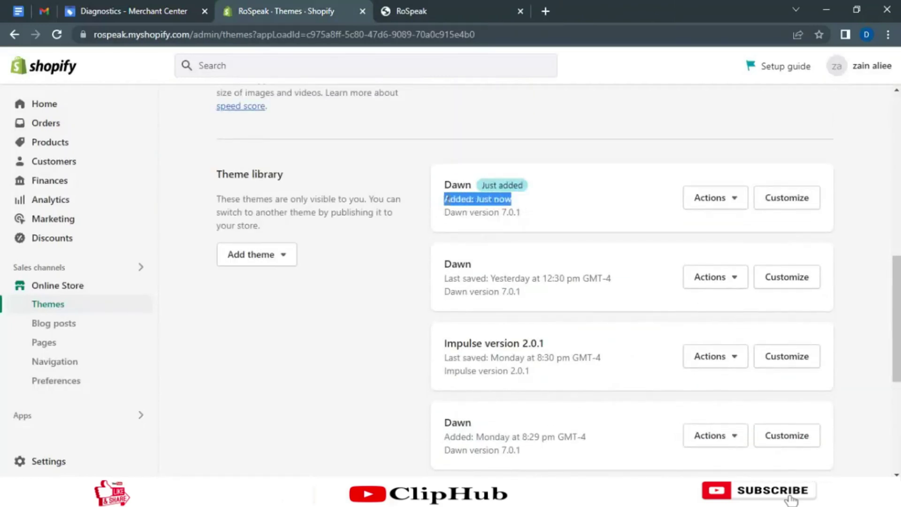
scroll(686, 272, "up", 7)
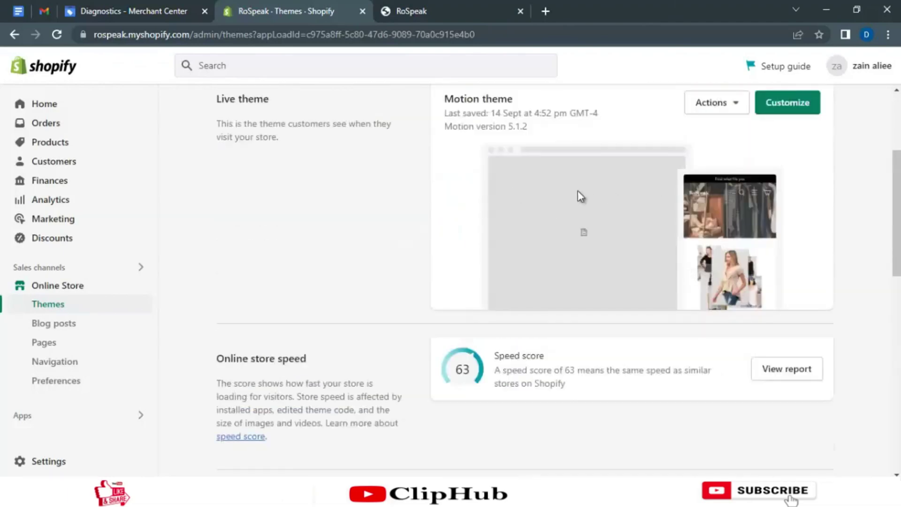
left_click(421, 10)
scroll(531, 358, "down", 6)
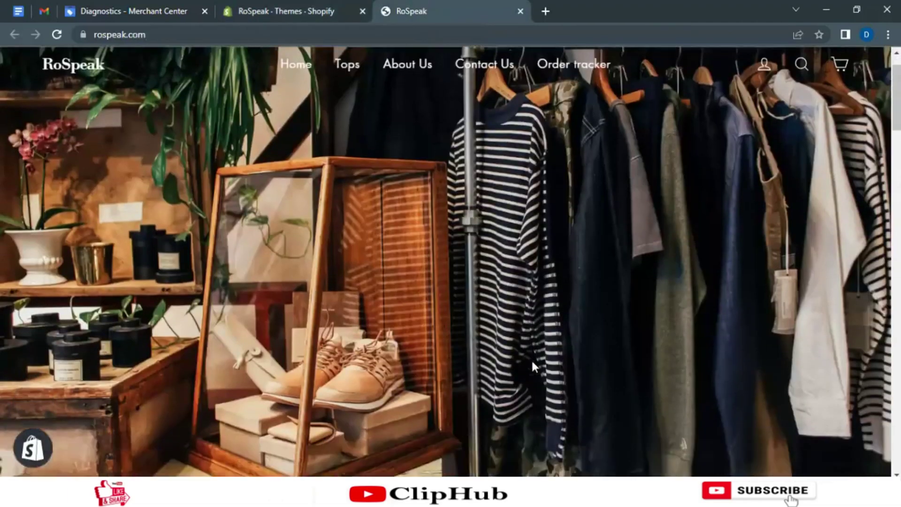
scroll(531, 358, "down", 10)
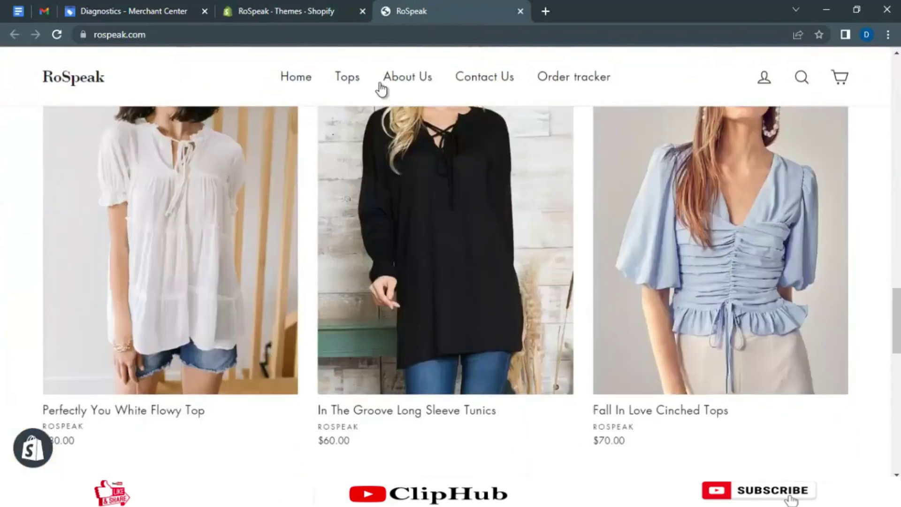
left_click(308, 7)
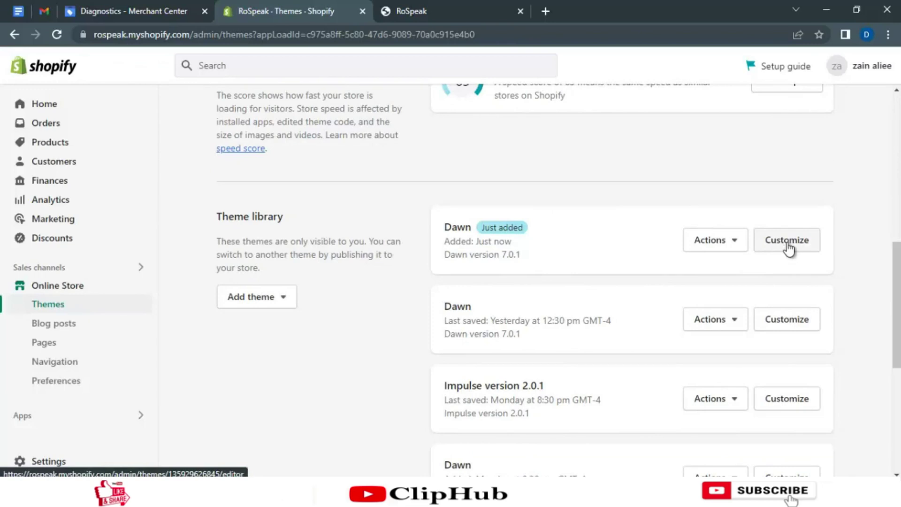
- Look at the actions offered for the newly added Dawn theme and recheck the live Motion theme and storefront
left_click(730, 247)
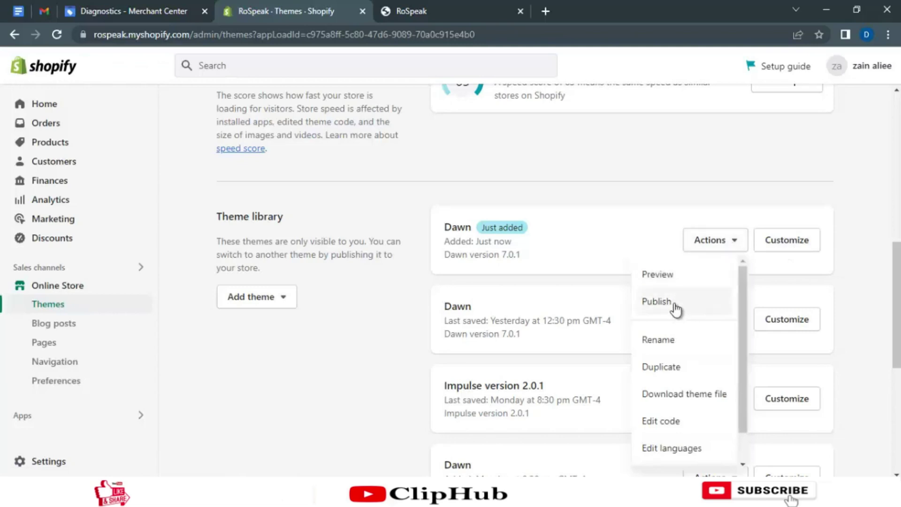
left_click(660, 204)
scroll(666, 244, "up", 4)
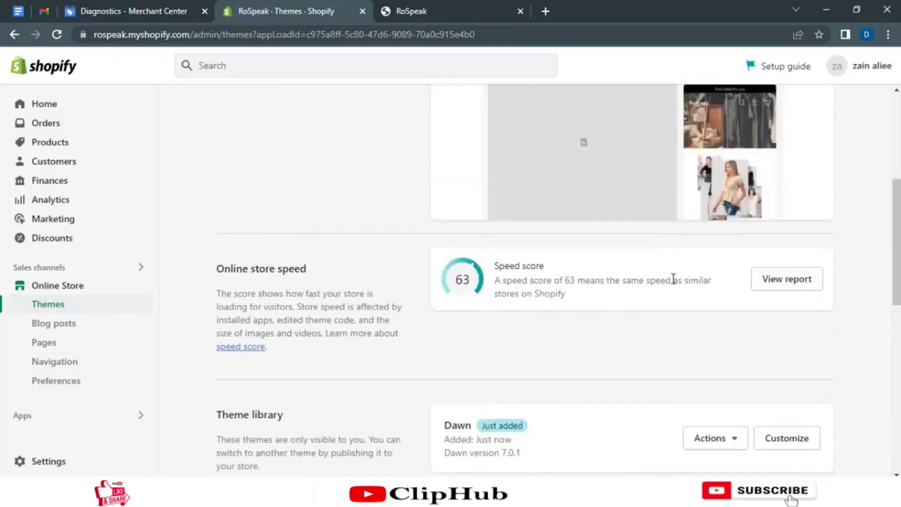
scroll(669, 382, "up", 4)
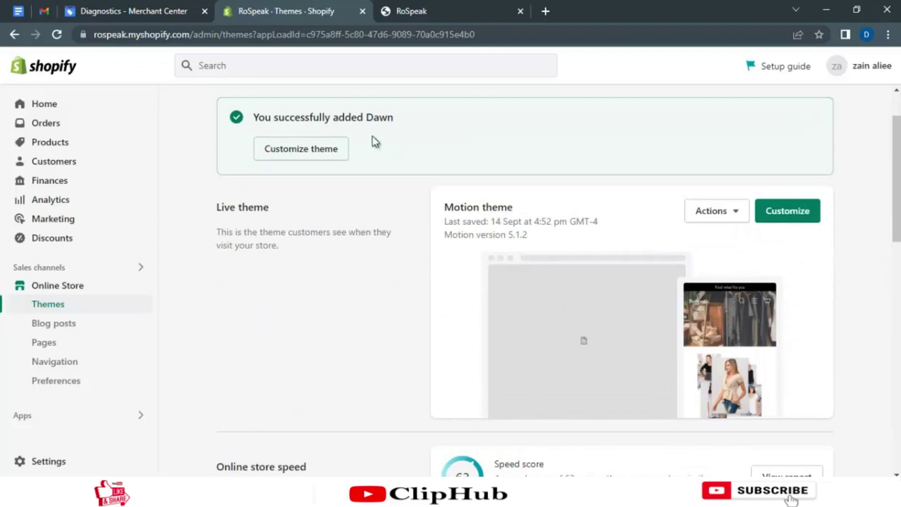
left_click(432, 10)
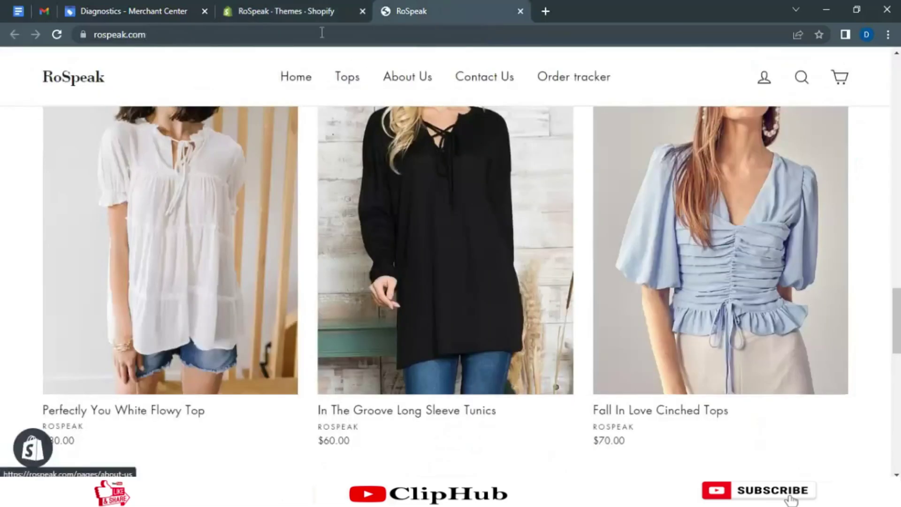
left_click(299, 6)
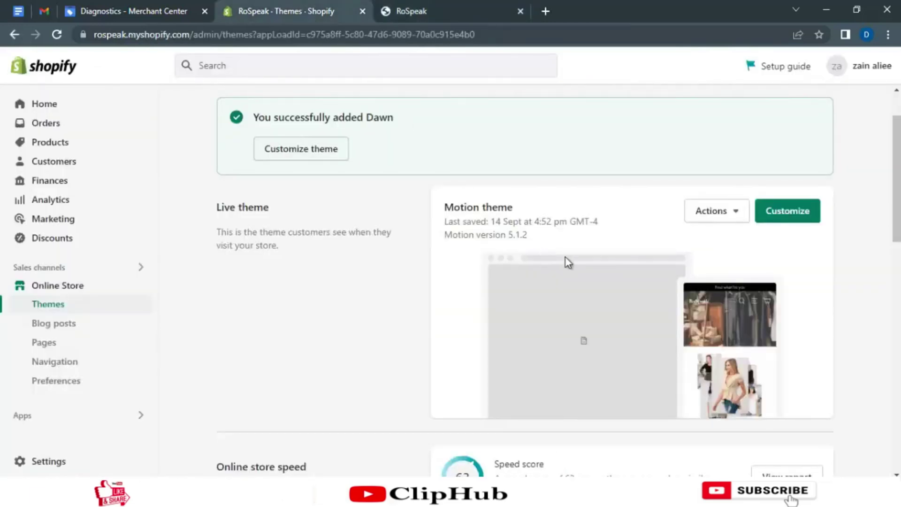
- Open the newly added Dawn theme for customisation and look through its home page preview down to the collage section
scroll(565, 257, "down", 10)
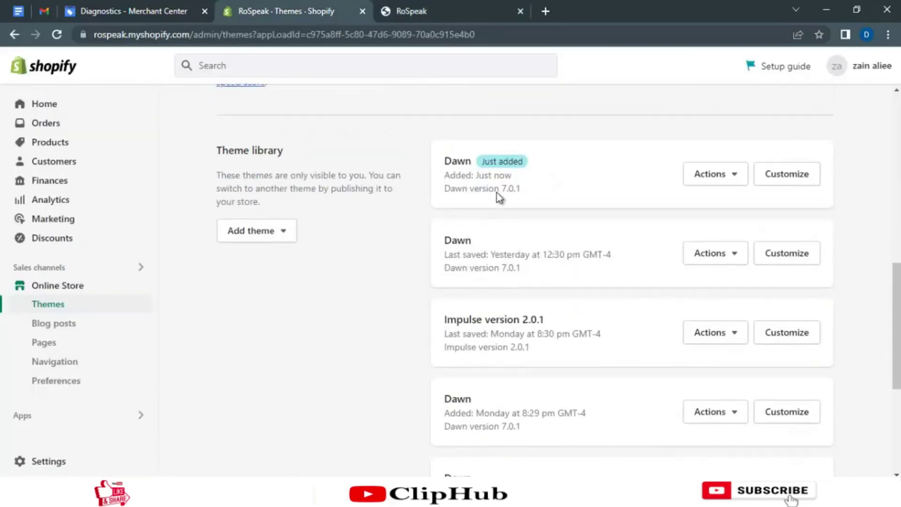
left_click_drag(444, 161, 472, 160)
left_click(791, 183)
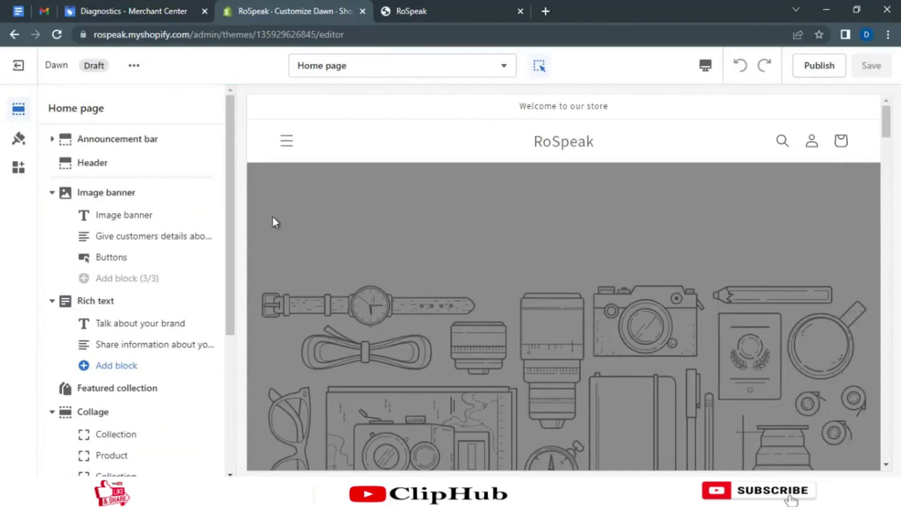
scroll(526, 325, "down", 5)
scroll(526, 325, "down", 15)
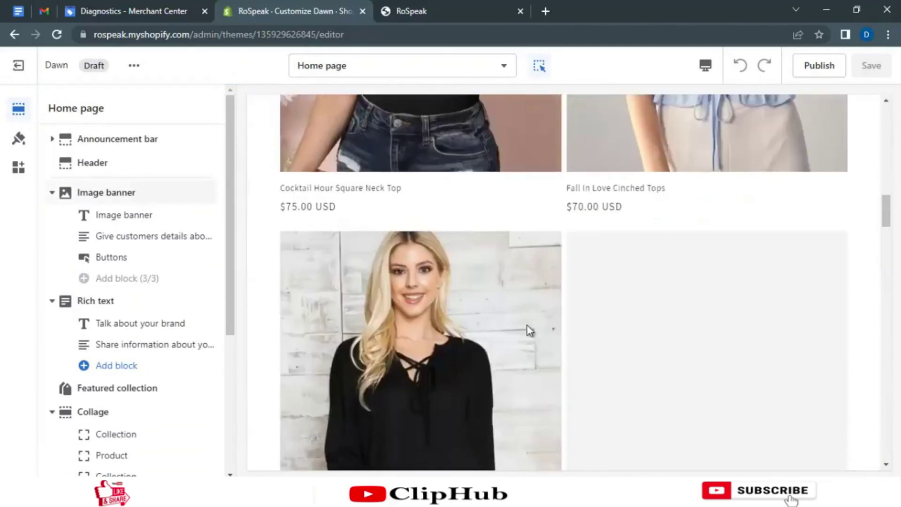
scroll(527, 325, "down", 20)
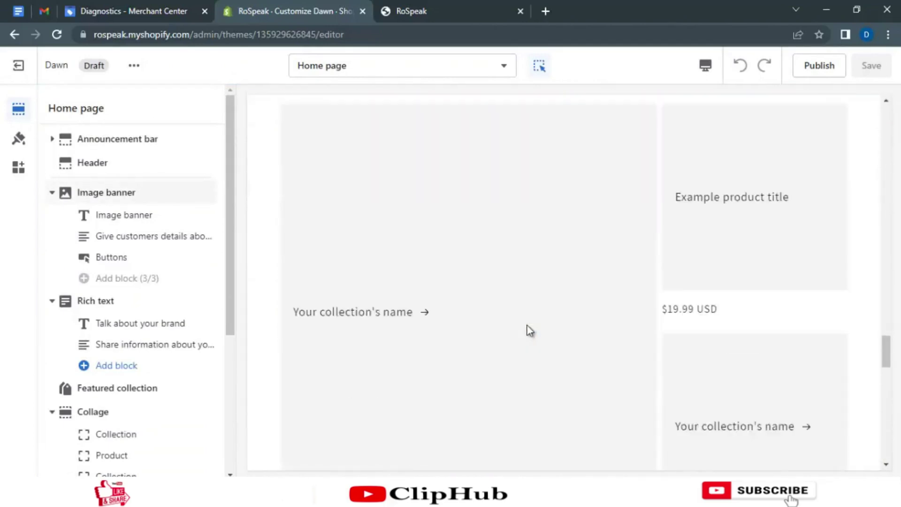
- Look through the rest of the home page preview down to the footer, and compare it with the full list of page sections
scroll(528, 329, "down", 5)
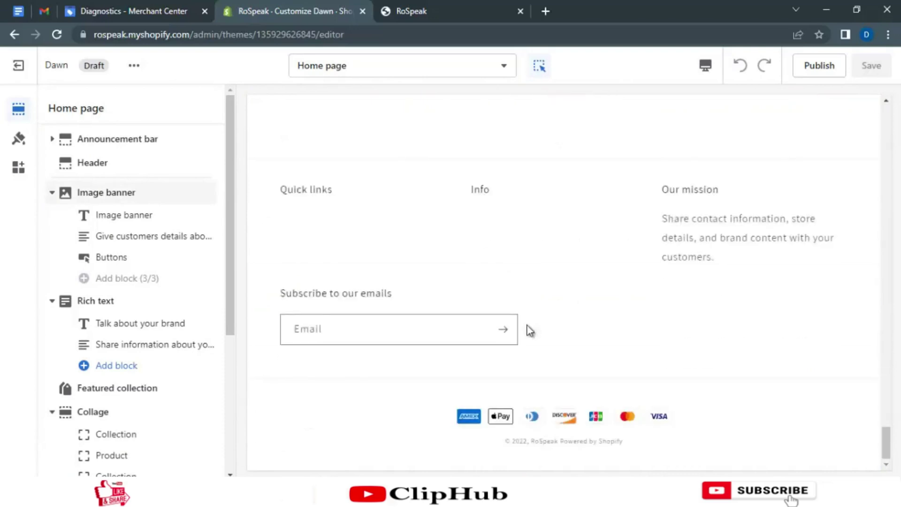
scroll(419, 268, "up", 1)
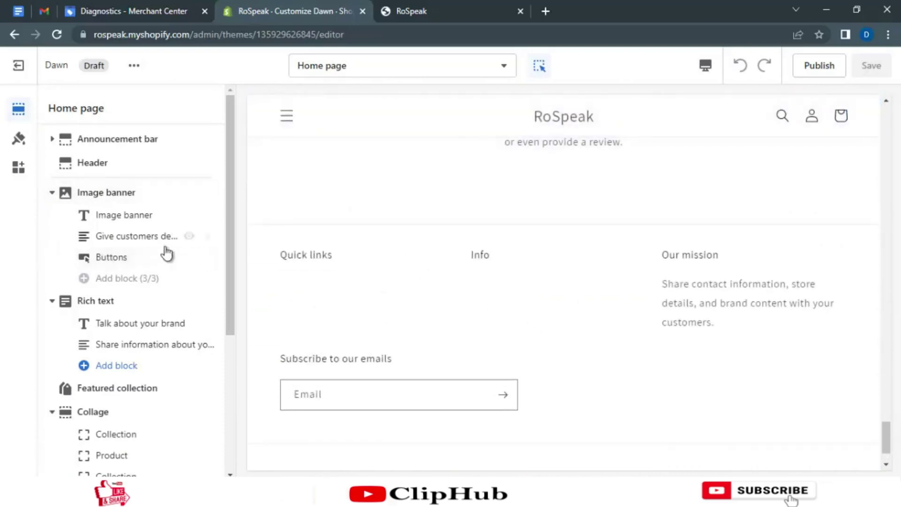
left_click(166, 247)
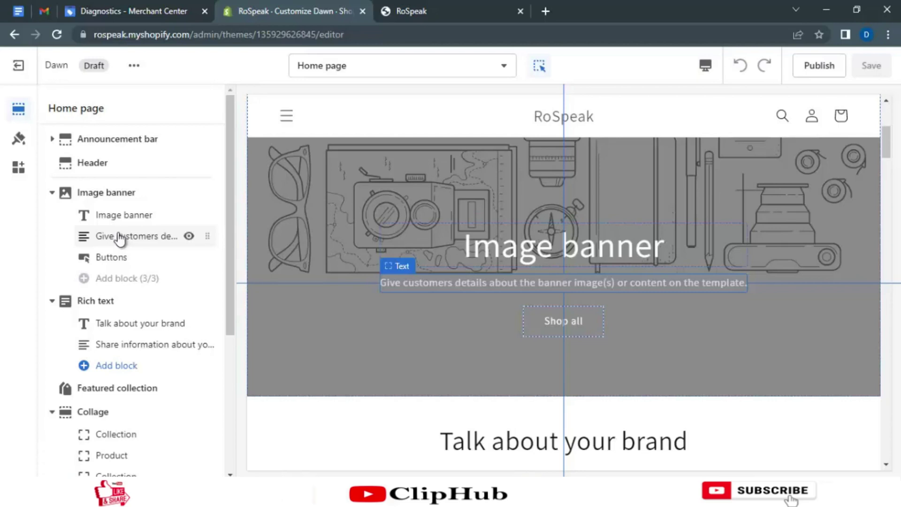
left_click_drag(226, 198, 219, 391)
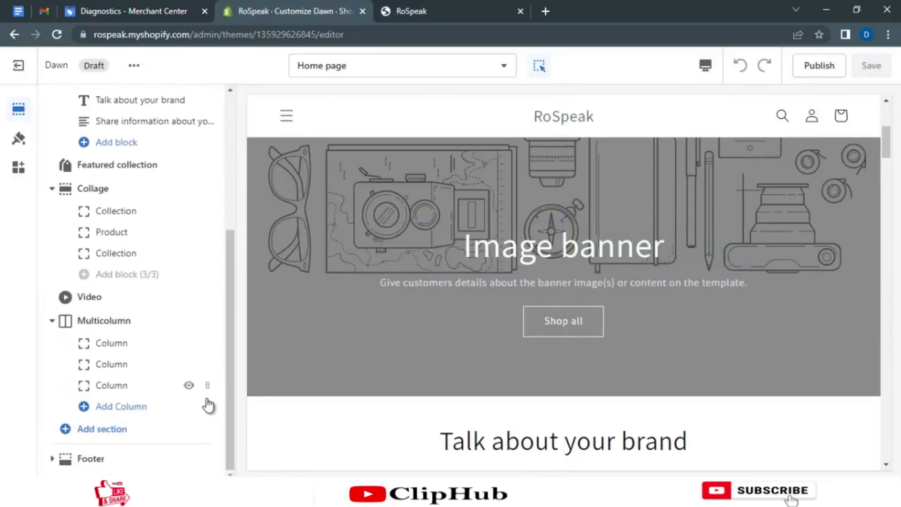
left_click(119, 409)
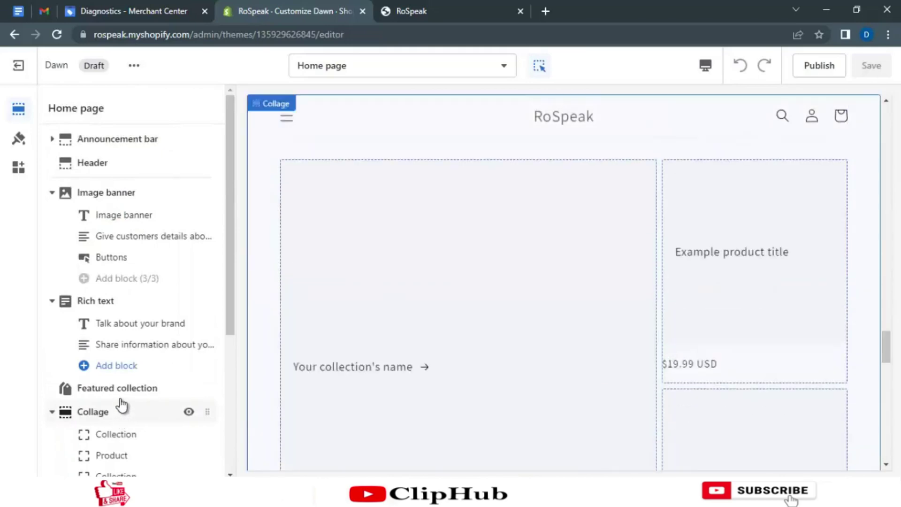
scroll(357, 310, "up", 10)
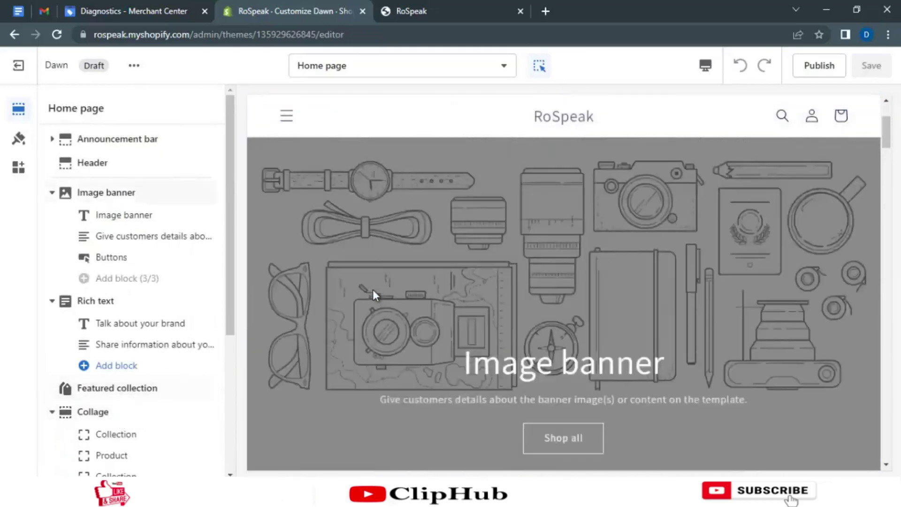
scroll(419, 244, "down", 5)
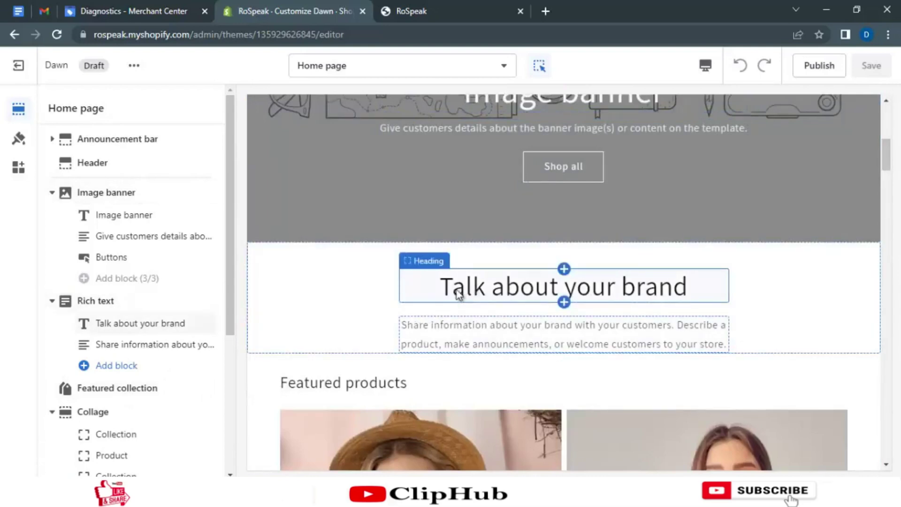
- Look at the settings of the "Talk about your brand" heading and review how the listed sections correspond to the home page preview
left_click(476, 293)
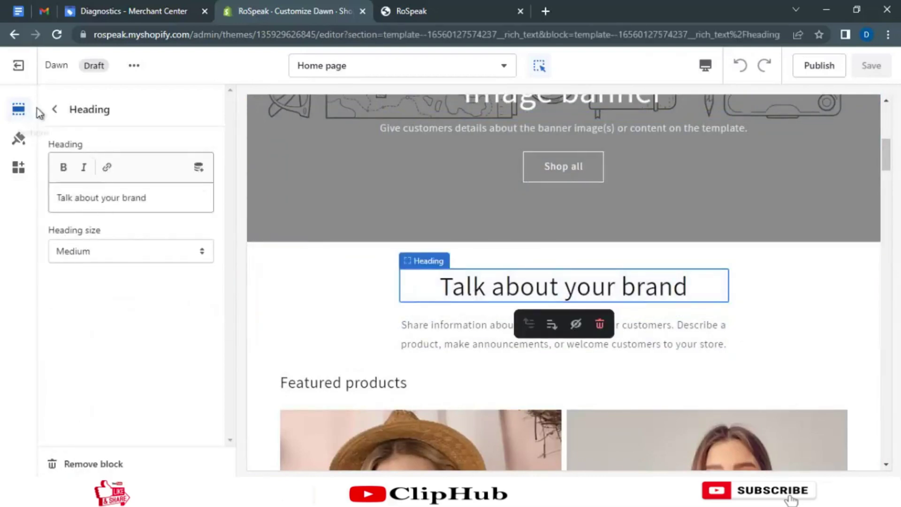
left_click(54, 109)
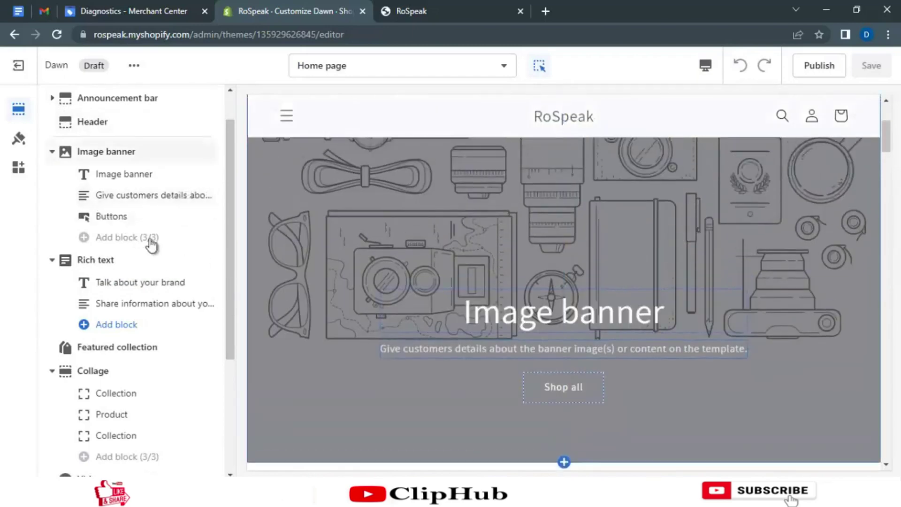
scroll(139, 218, "down", 4)
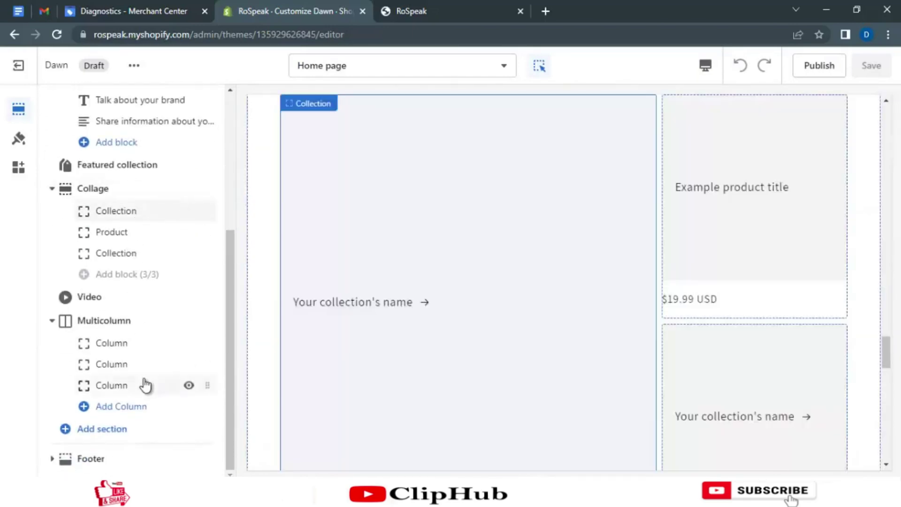
scroll(146, 370, "up", 5)
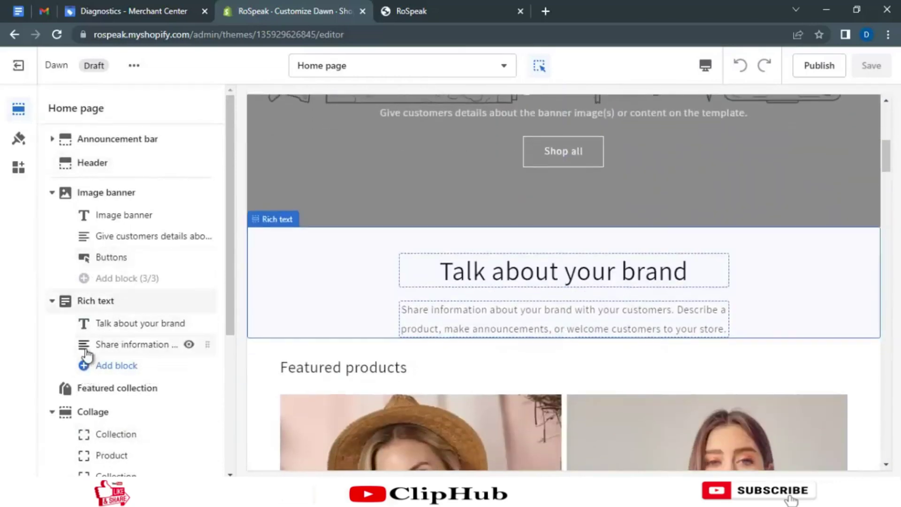
scroll(87, 356, "down", 3)
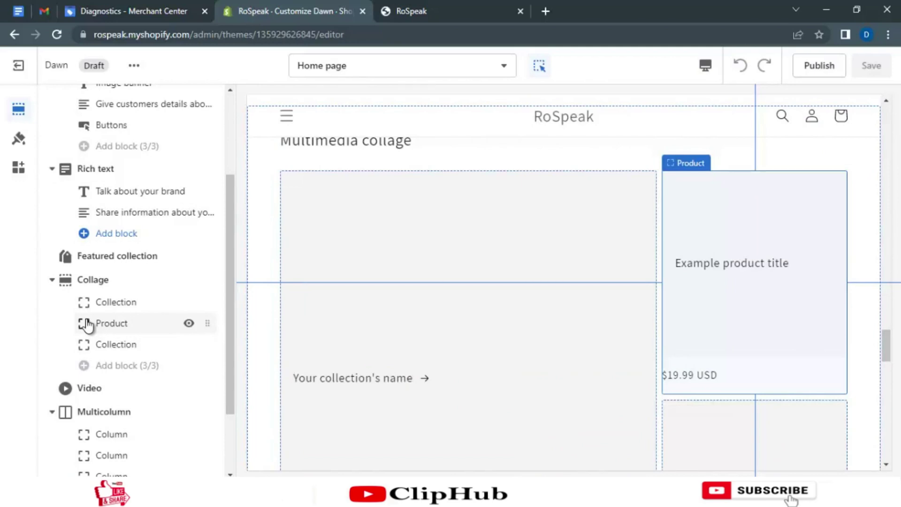
scroll(137, 316, "up", 3)
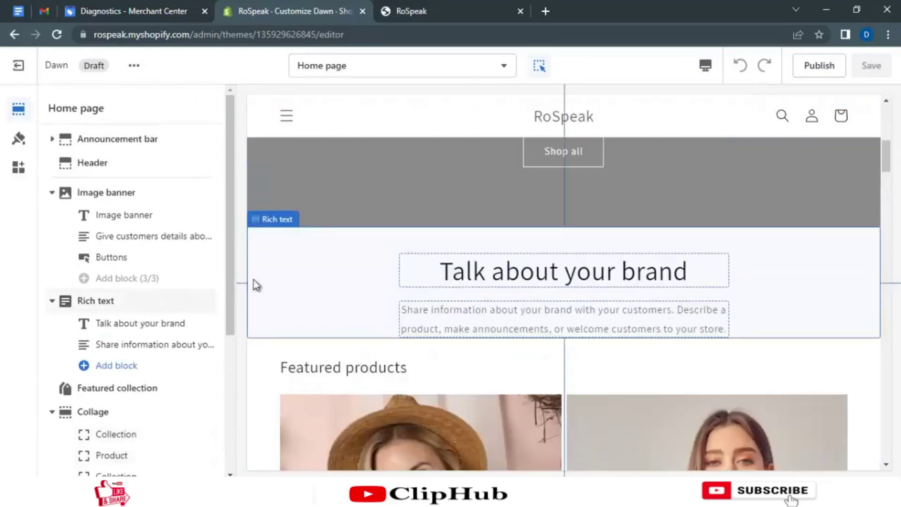
scroll(449, 307, "up", 7)
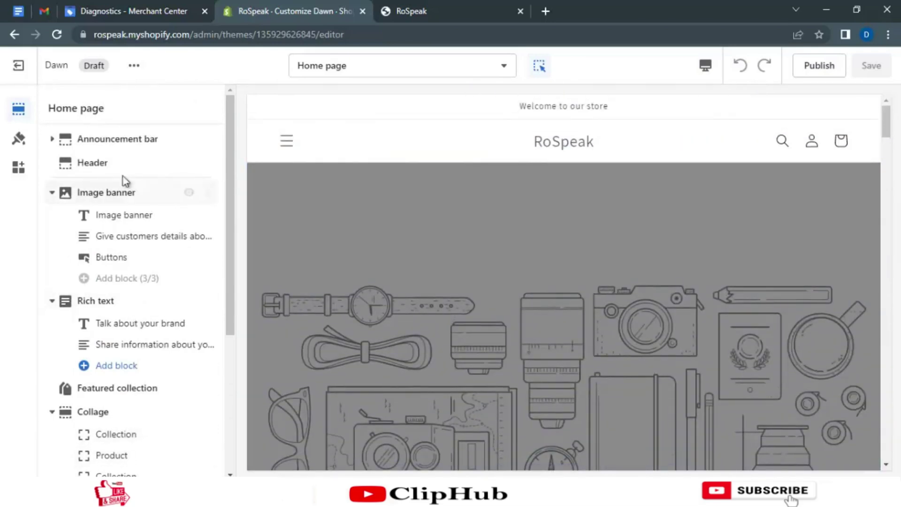
- Examine the announcement bar section and its blocks, and browse the other home page sections and their preview down to the collage
left_click(90, 141)
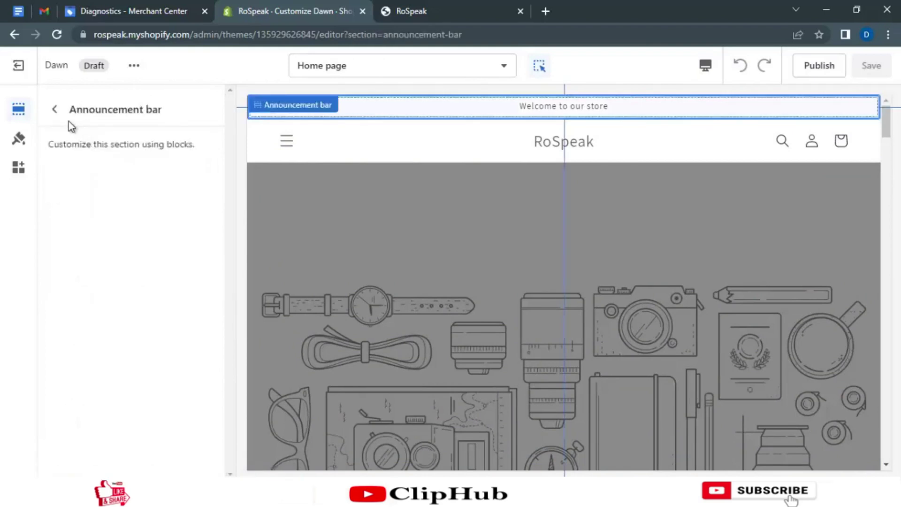
left_click(55, 109)
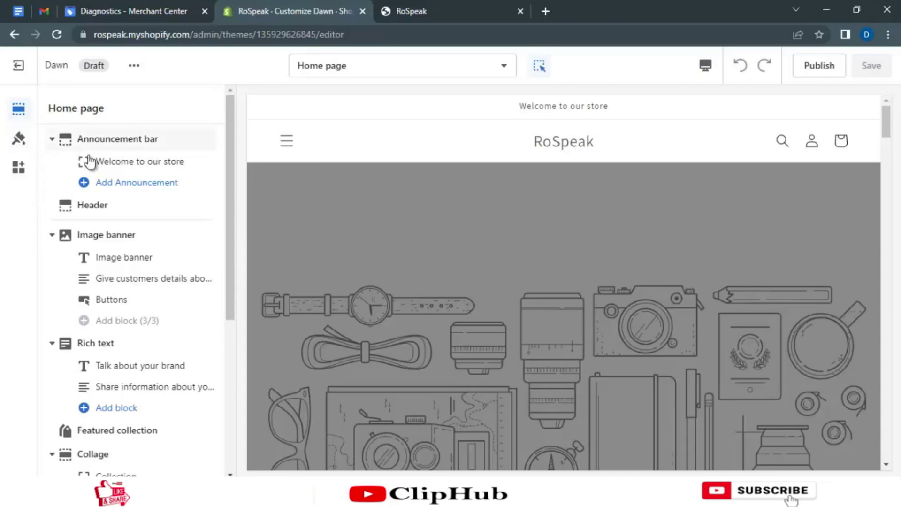
mouse_move(125, 257)
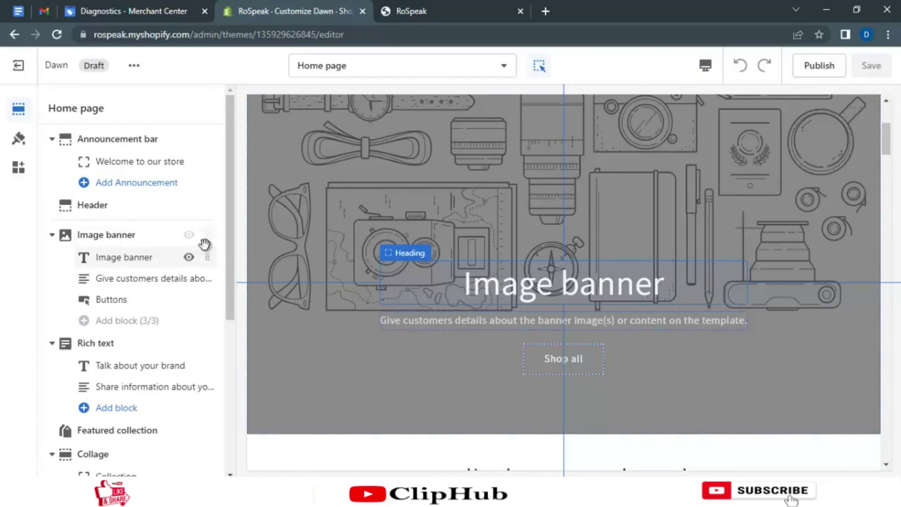
scroll(363, 283, "up", 5)
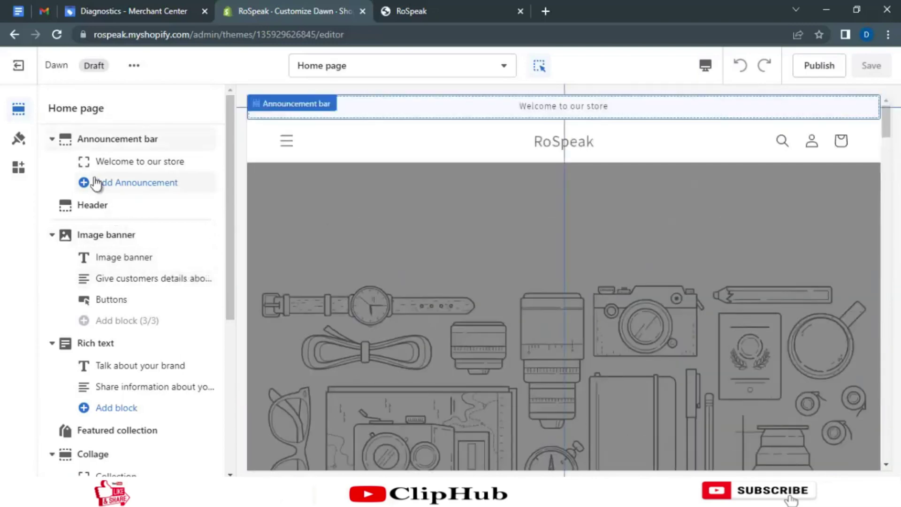
scroll(114, 245, "down", 6)
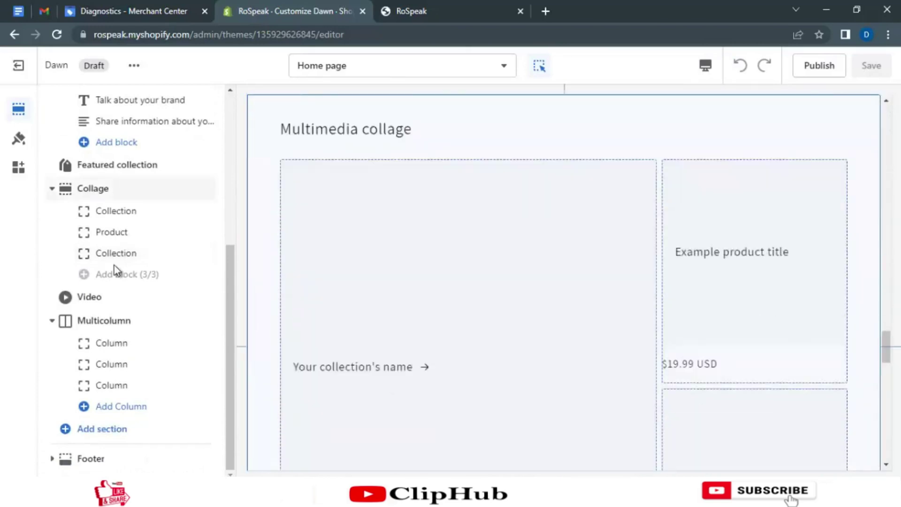
scroll(116, 271, "up", 5)
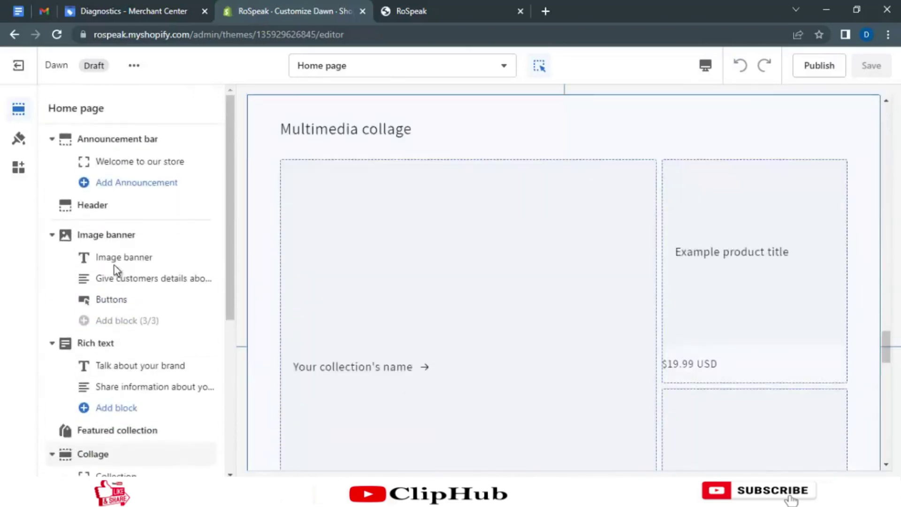
scroll(441, 150, "up", 7)
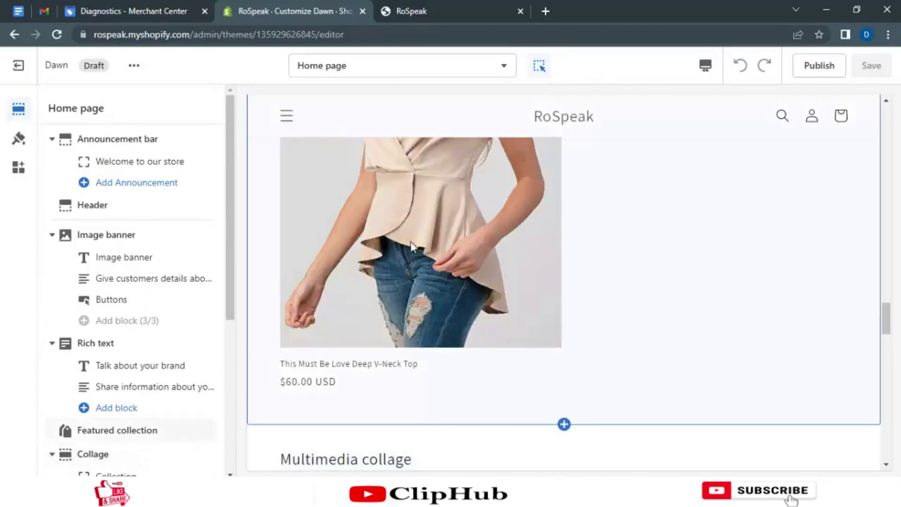
scroll(409, 226, "up", 6)
scroll(404, 192, "up", 3)
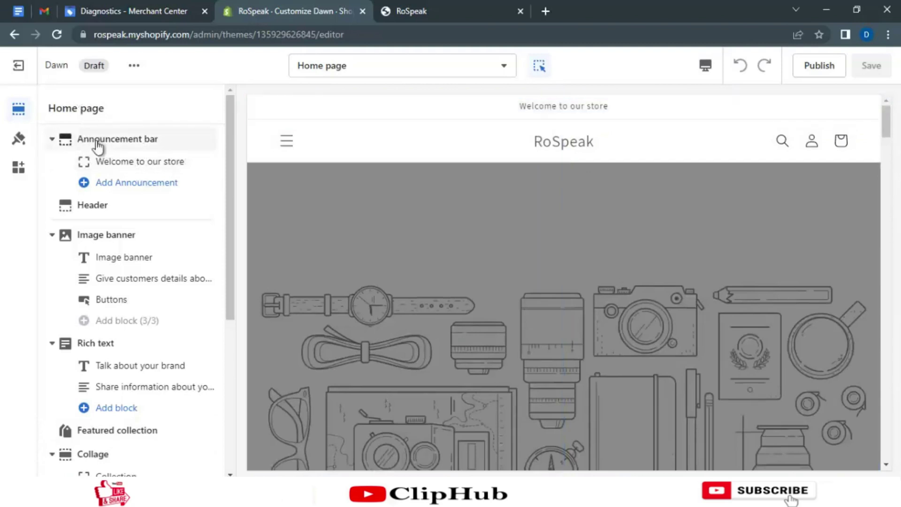
- Recheck the announcement bar section and open its "Welcome to our store" announcement for editing
left_click(98, 145)
left_click(55, 111)
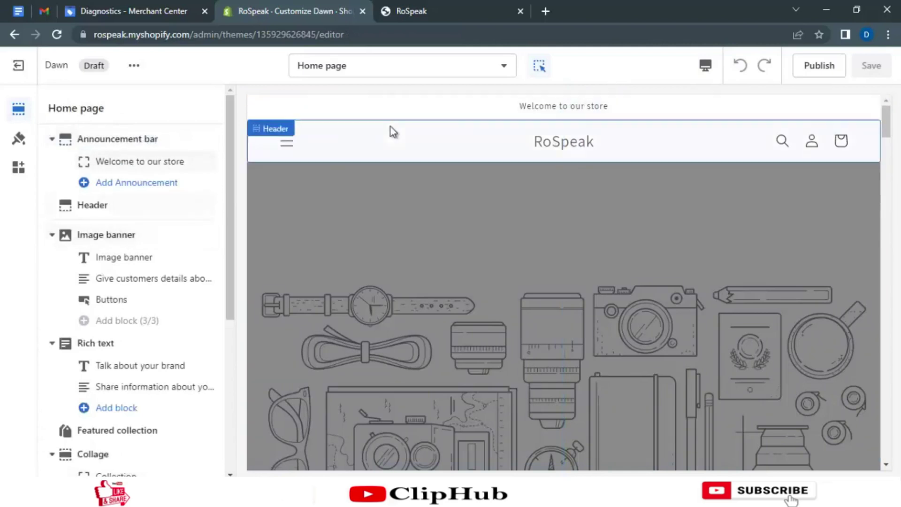
left_click(109, 140)
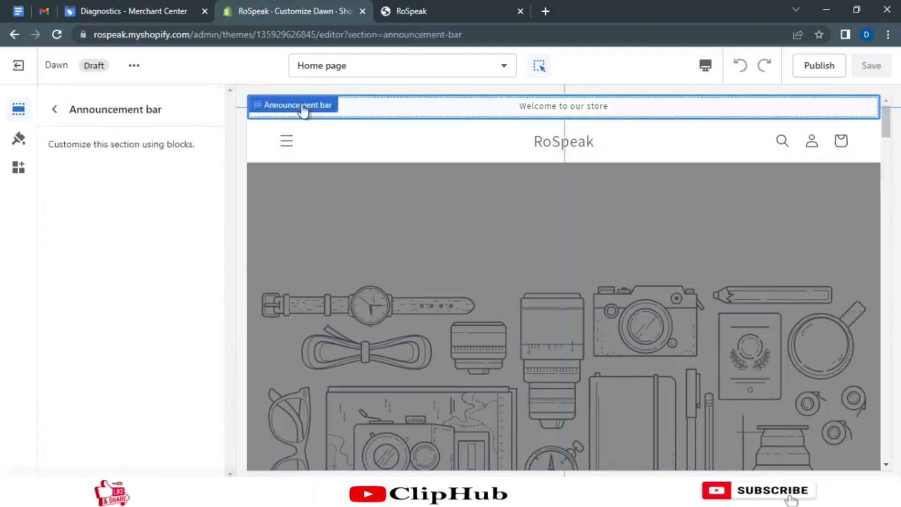
left_click(55, 111)
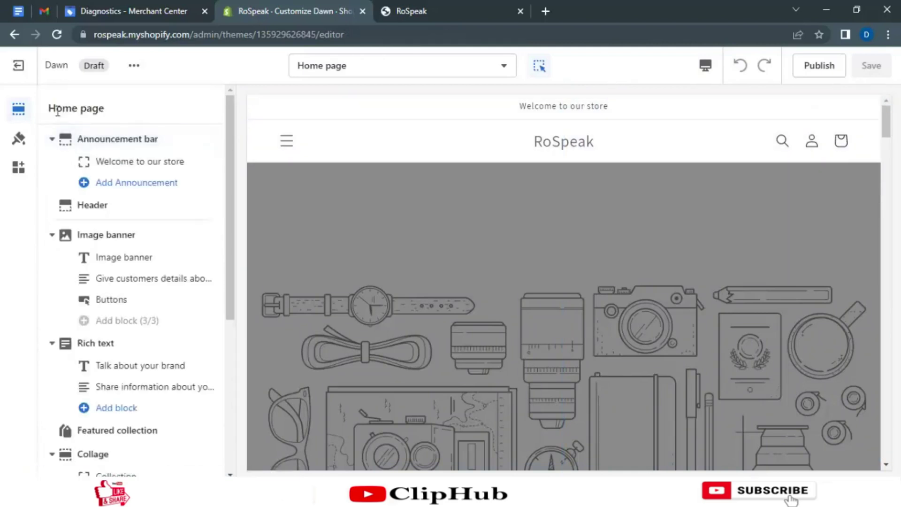
double_click(124, 164)
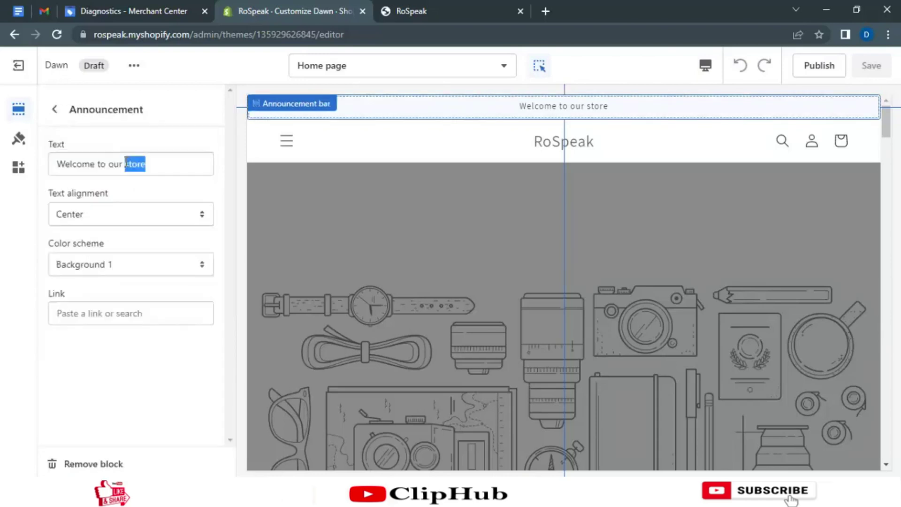
left_click(92, 165)
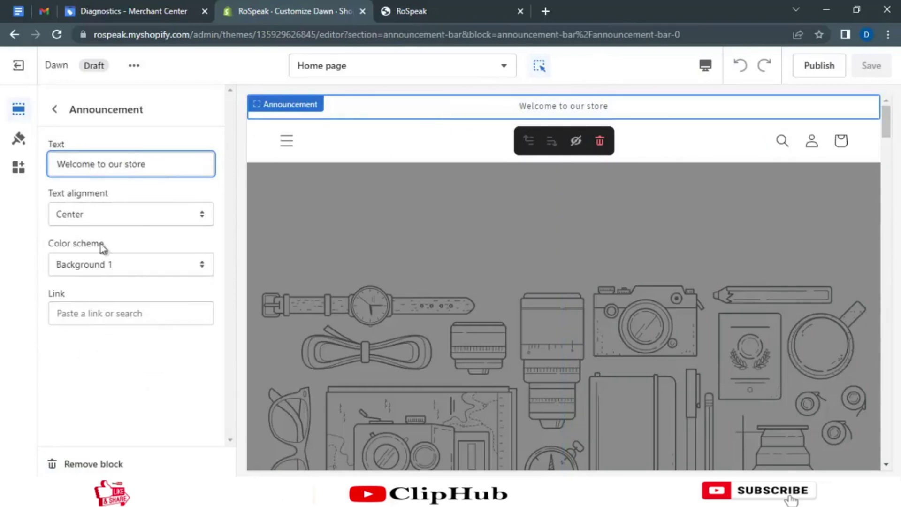
- Try left alignment for the announcement text and restore it to Center
left_click(141, 210)
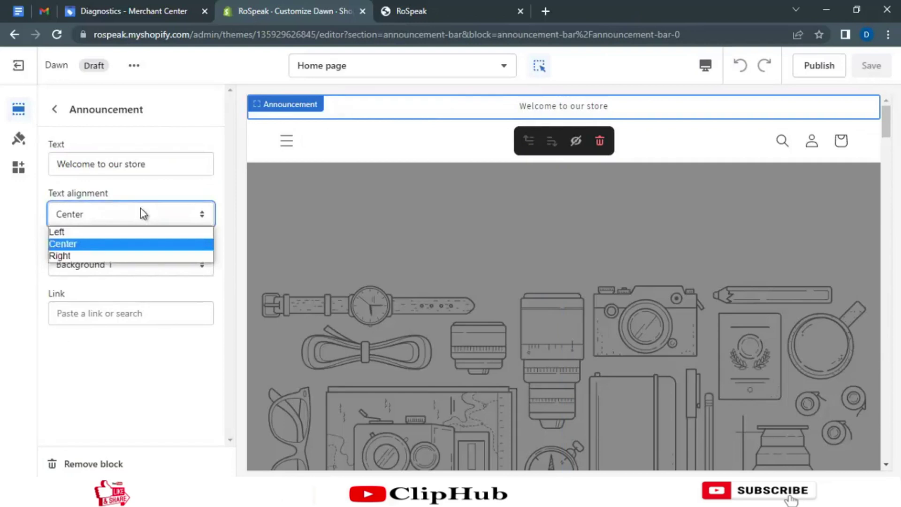
left_click(116, 234)
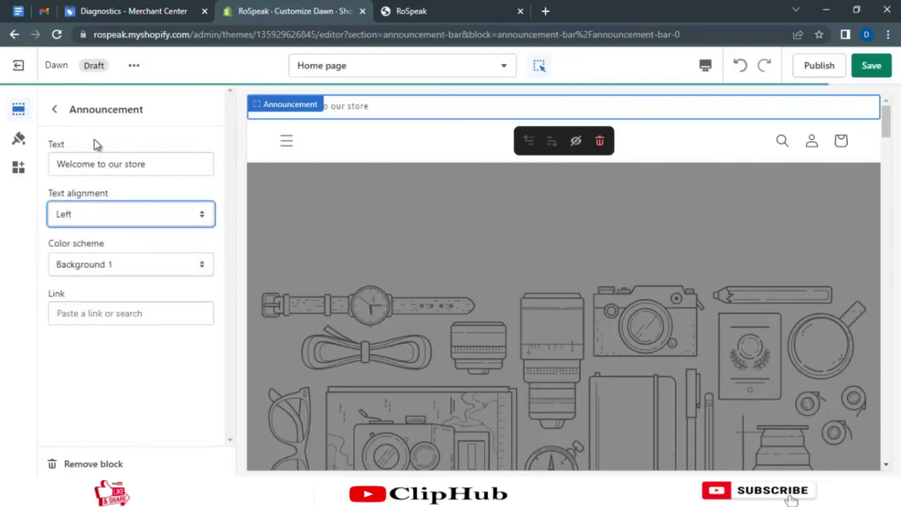
left_click(137, 216)
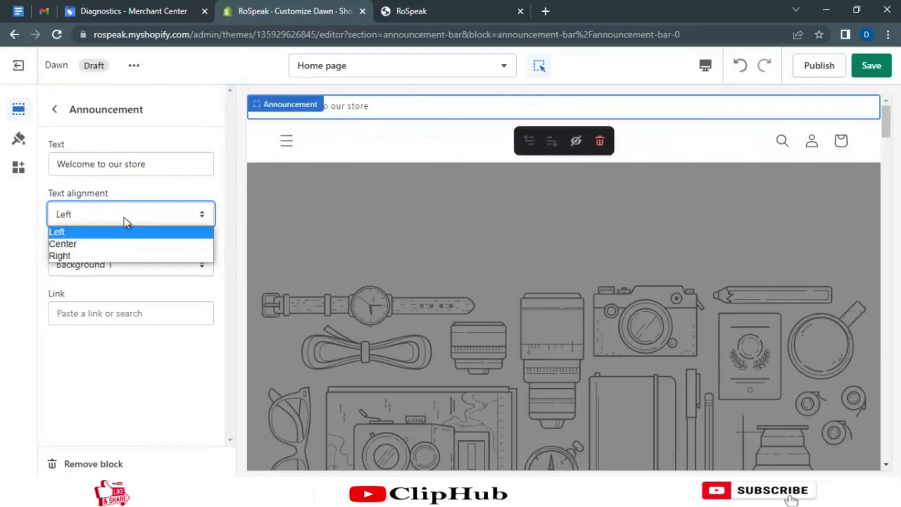
left_click(96, 245)
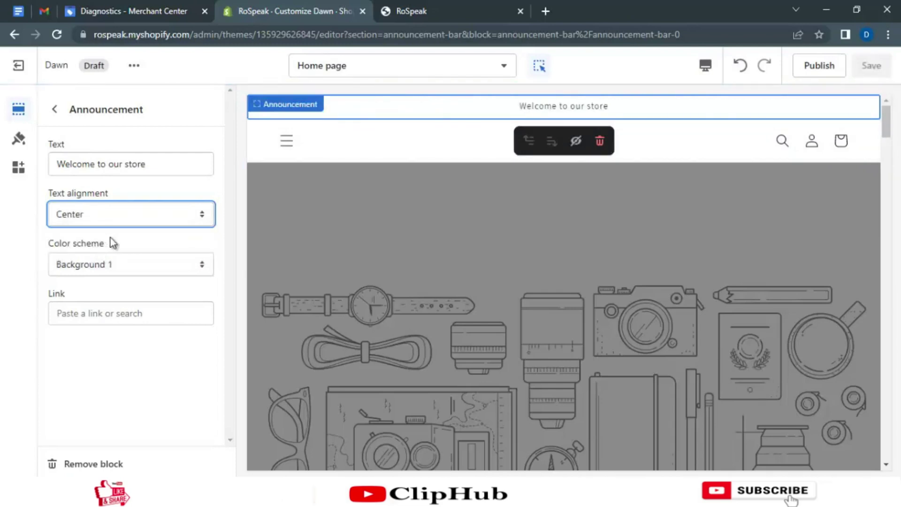
- Try the Accent 2 color scheme on the announcement and settle on Accent 1
left_click(109, 264)
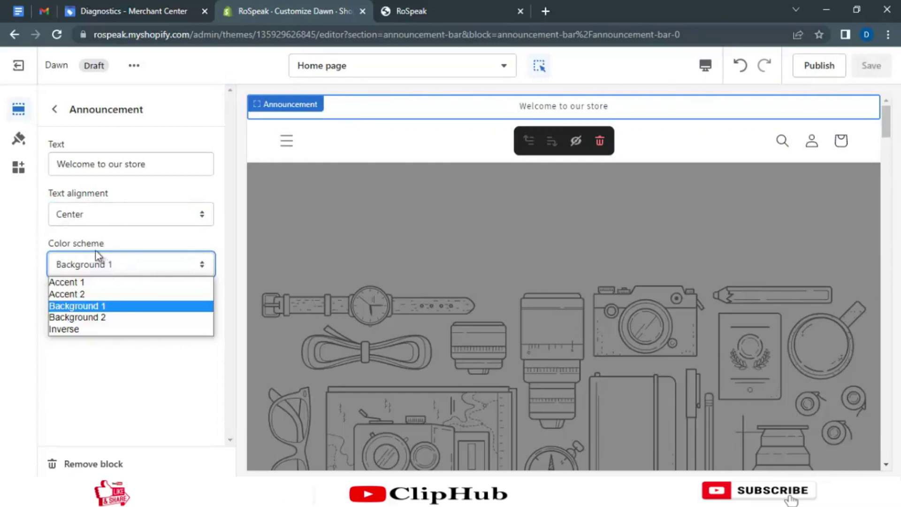
left_click(93, 295)
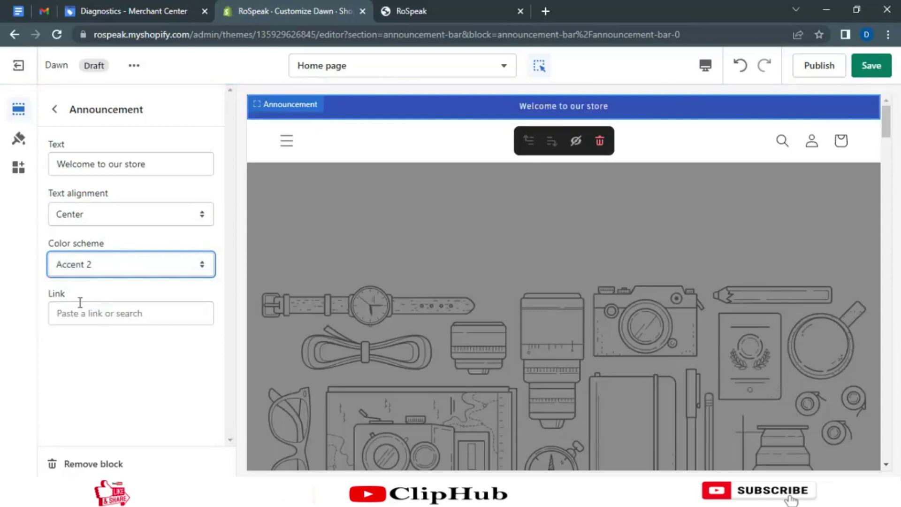
left_click(99, 265)
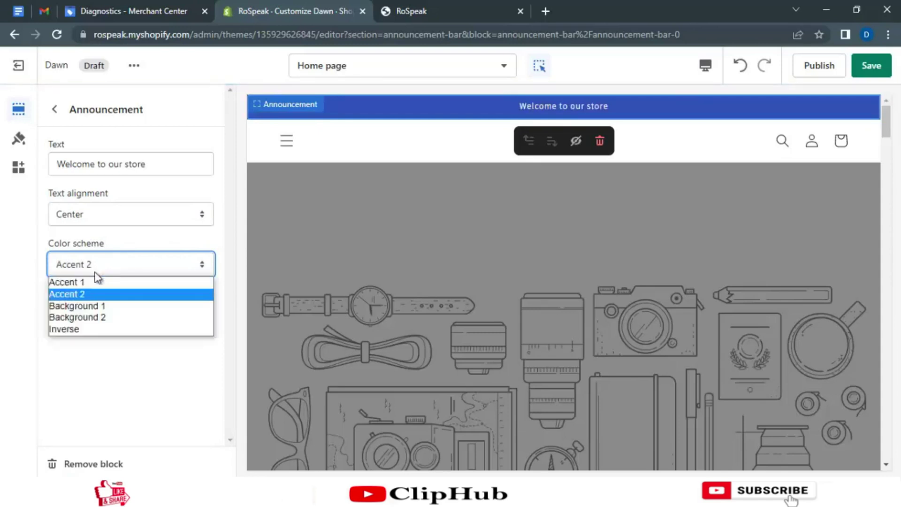
left_click(96, 282)
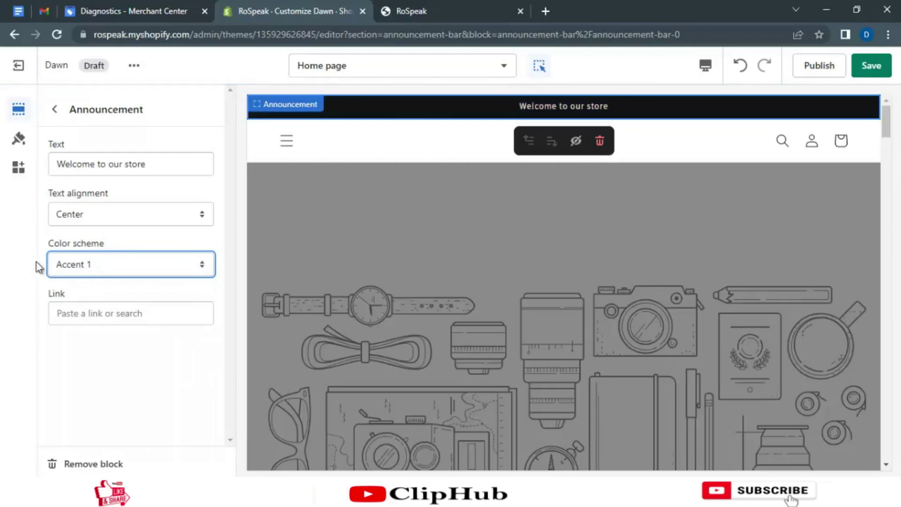
- Try the Background 1 and Background 2 color schemes on the announcement and settle on Inverse
left_click(98, 266)
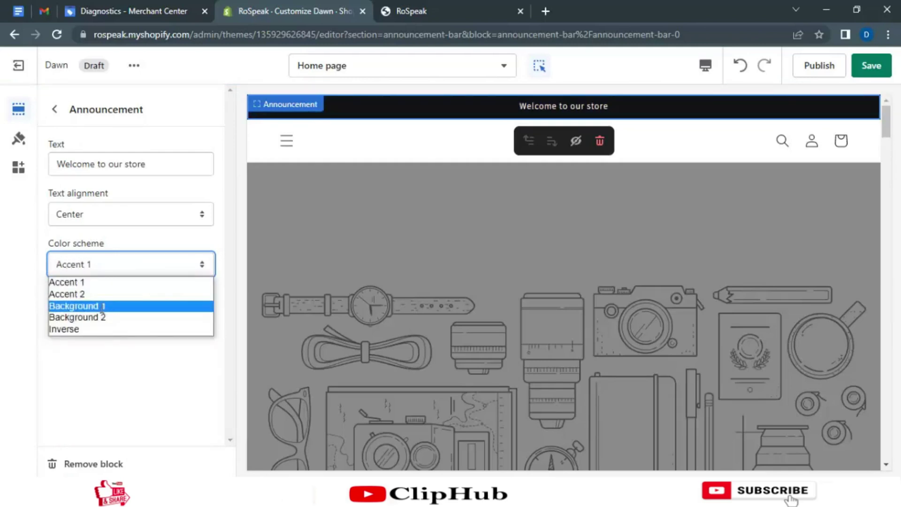
left_click(100, 305)
left_click(133, 260)
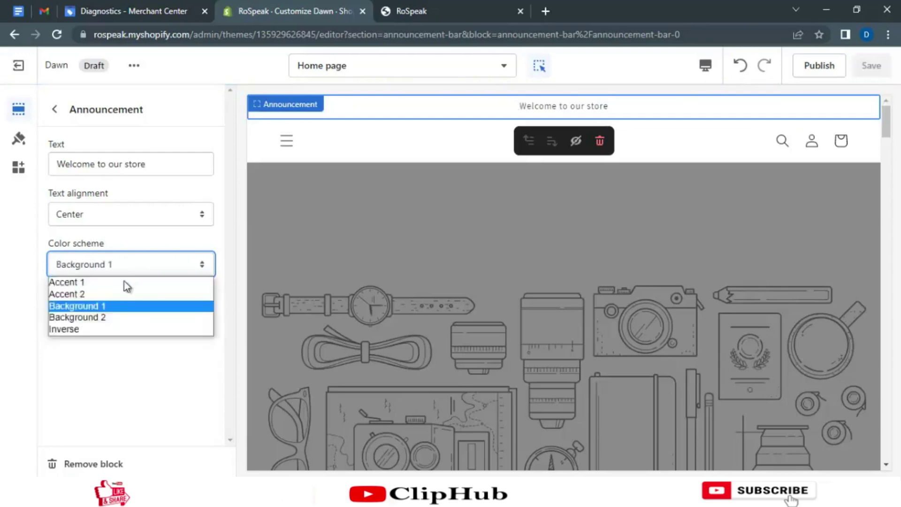
left_click(117, 315)
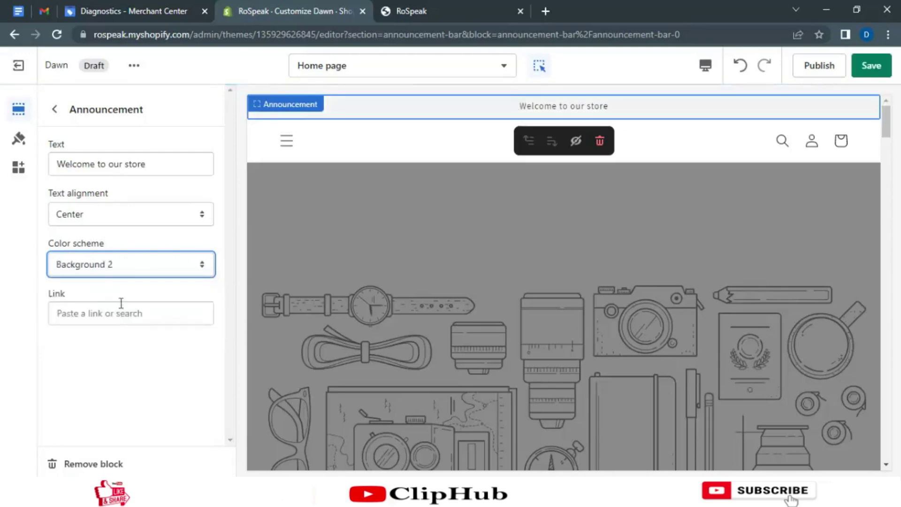
left_click(135, 262)
left_click(104, 330)
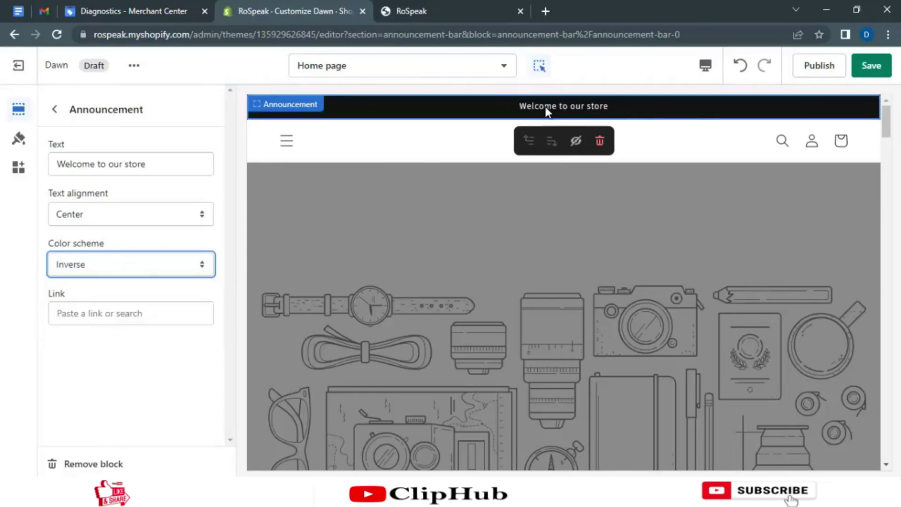
scroll(544, 207, "down", 5)
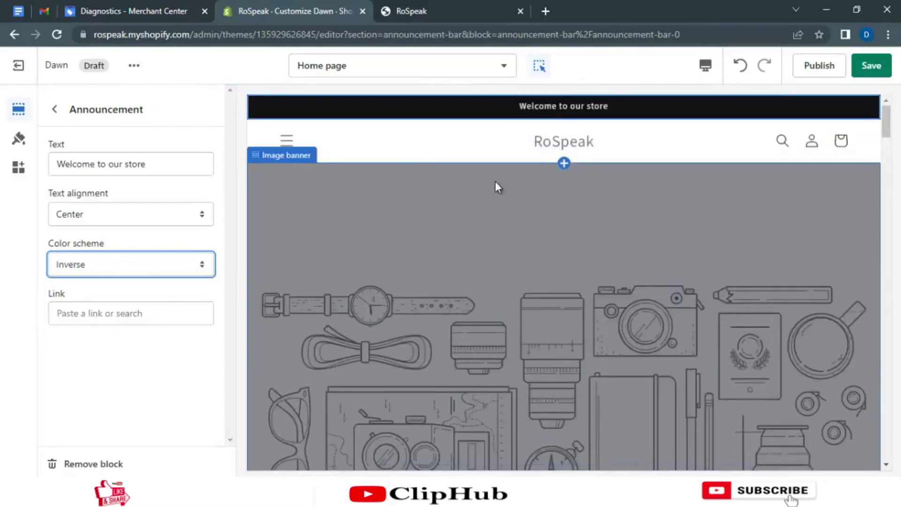
scroll(834, 131, "down", 5)
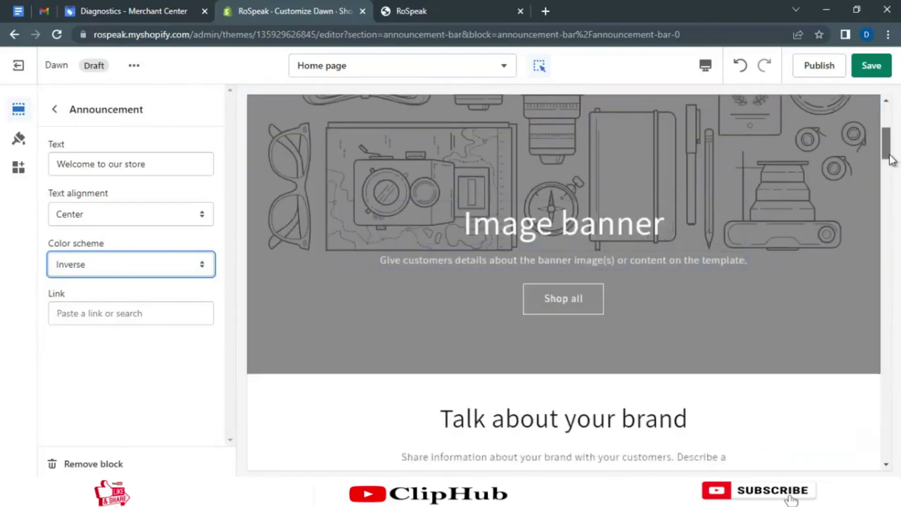
left_click_drag(887, 143, 894, 92)
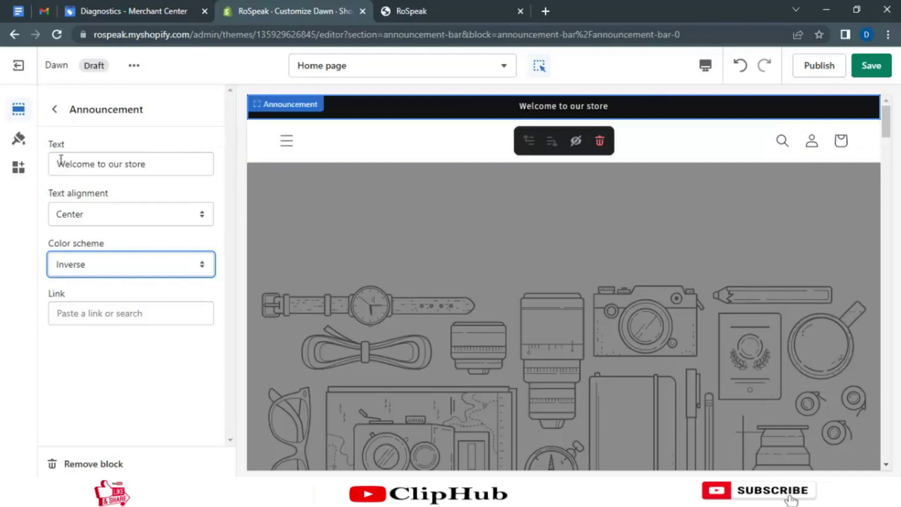
- Leave the announcement block and open the Header section's settings from the home page section list
left_click(55, 109)
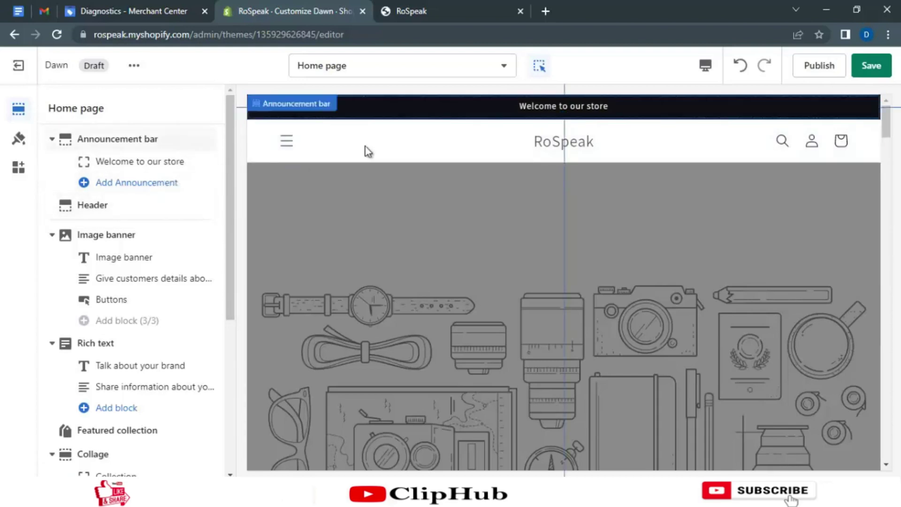
left_click(410, 146)
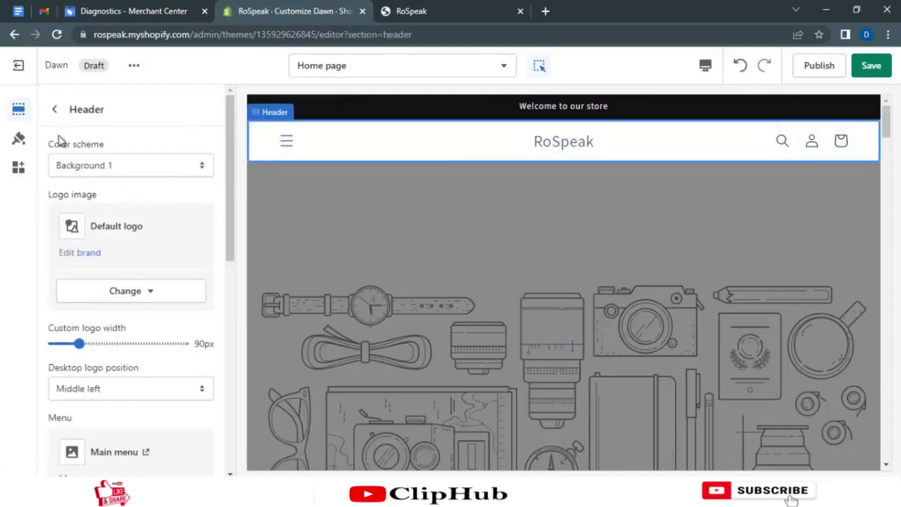
left_click(56, 112)
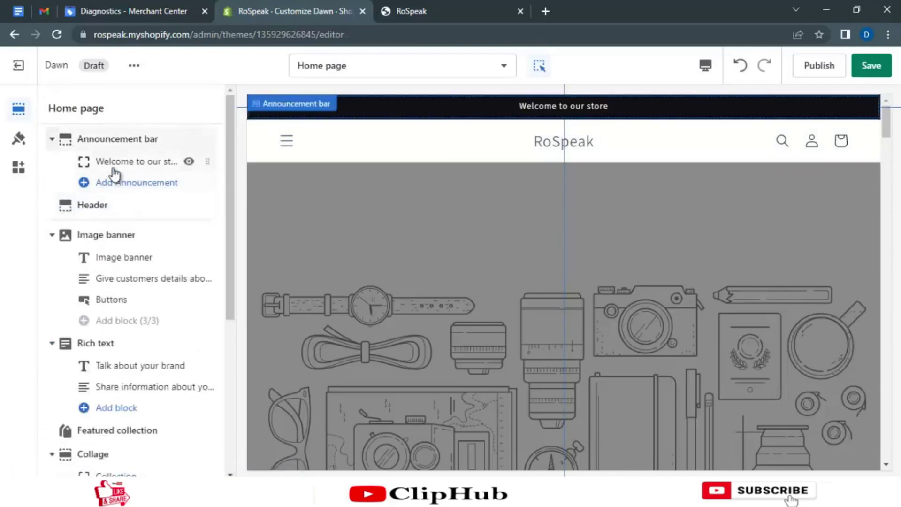
scroll(111, 193, "down", 1)
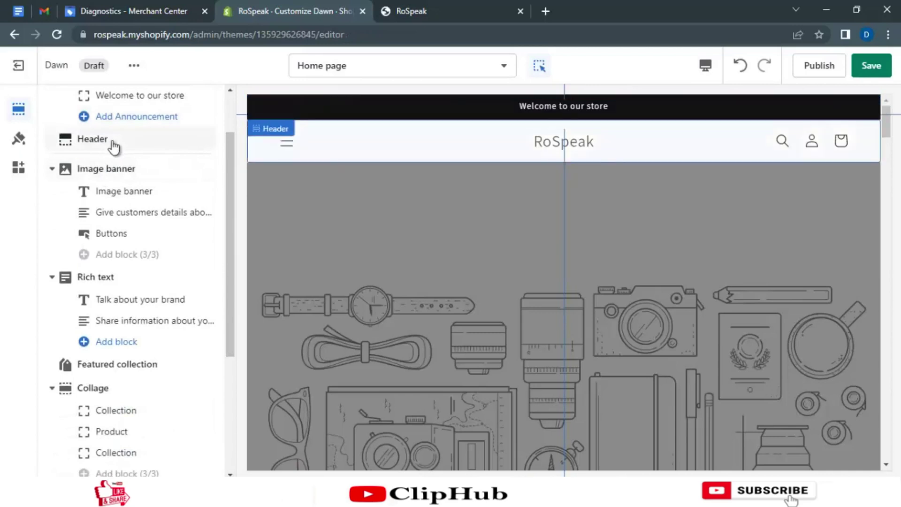
left_click(113, 147)
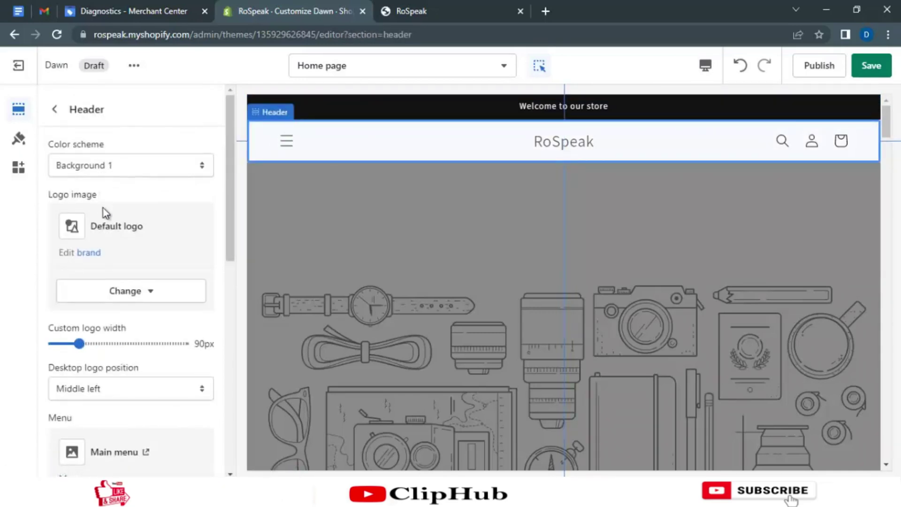
scroll(103, 207, "down", 1)
- Examine the options for changing the header's logo image, including the brand images offered as replacements
left_click(142, 302)
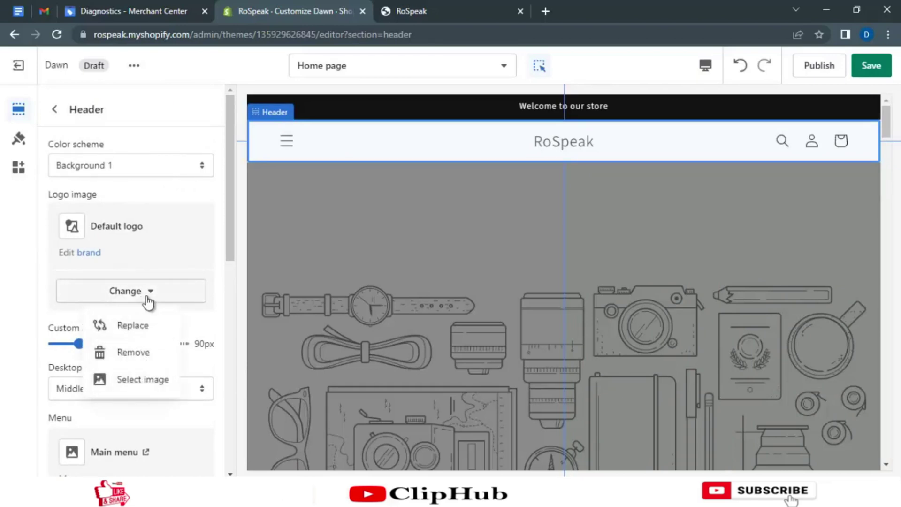
left_click(149, 301)
left_click(148, 301)
left_click(148, 301)
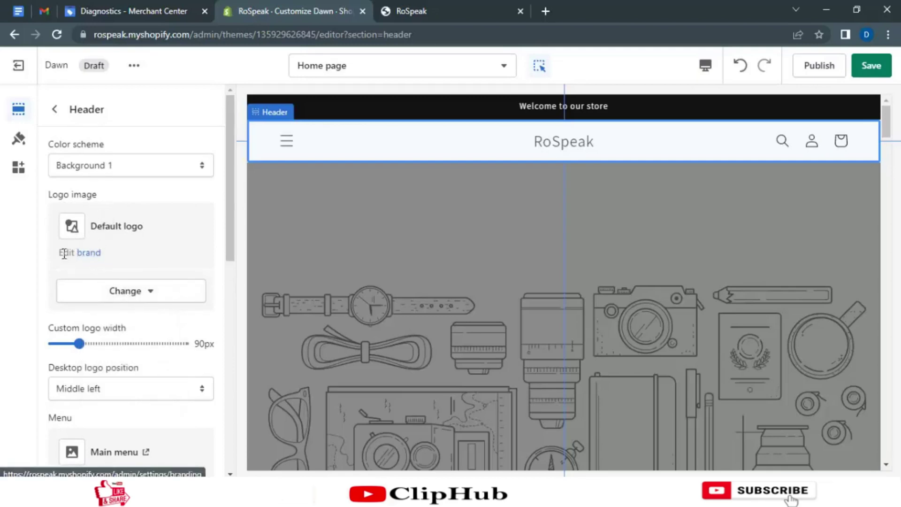
left_click(129, 294)
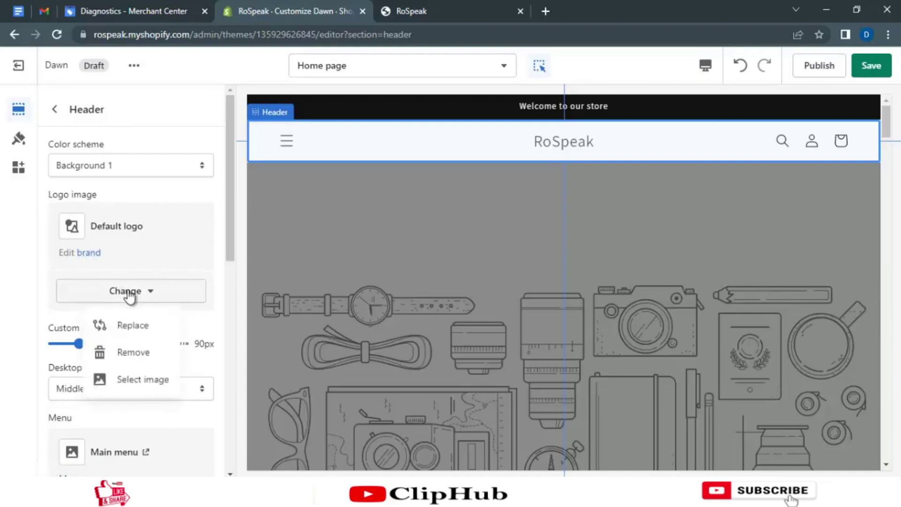
left_click(141, 327)
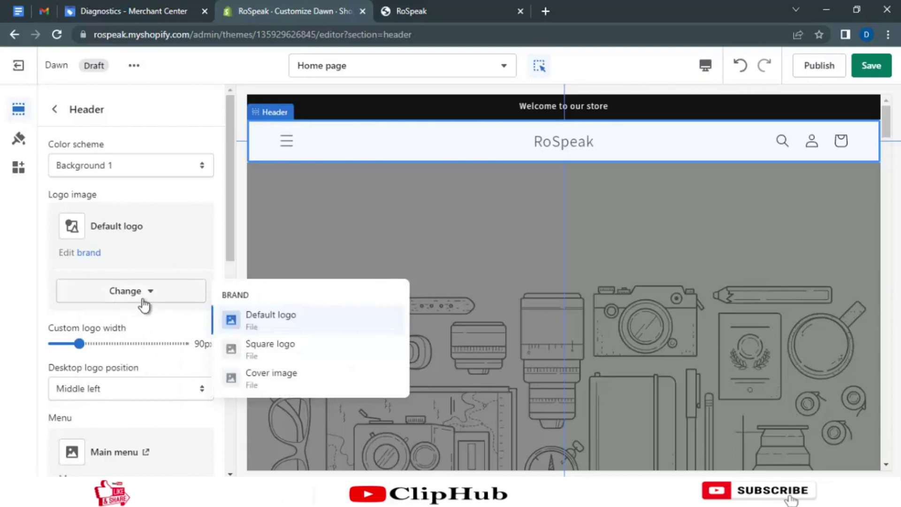
left_click(143, 305)
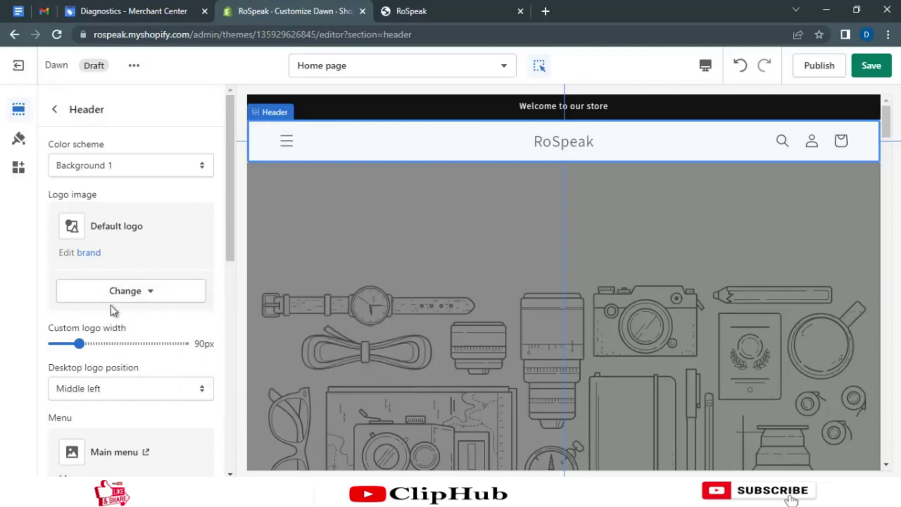
- Open the brand settings page linked from the header's logo image, check its logo options and return to the theme editor
left_click(96, 256)
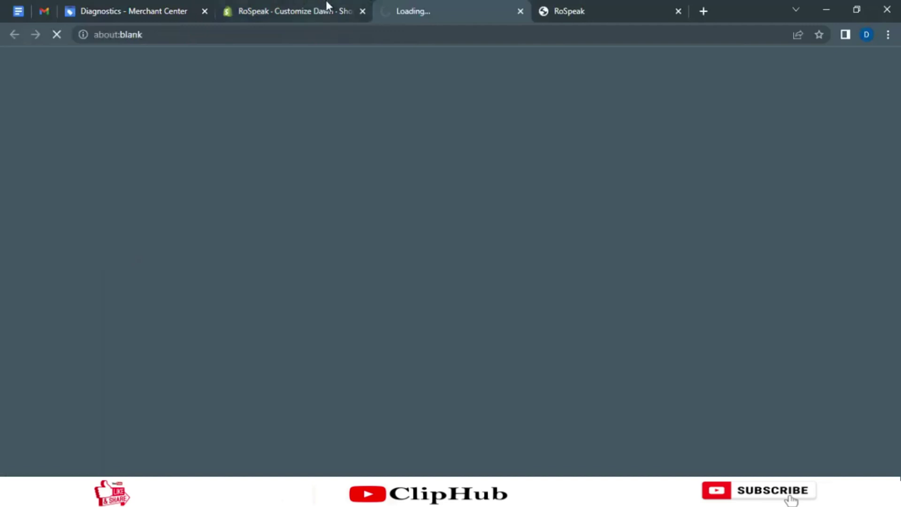
left_click(291, 11)
left_click(485, 13)
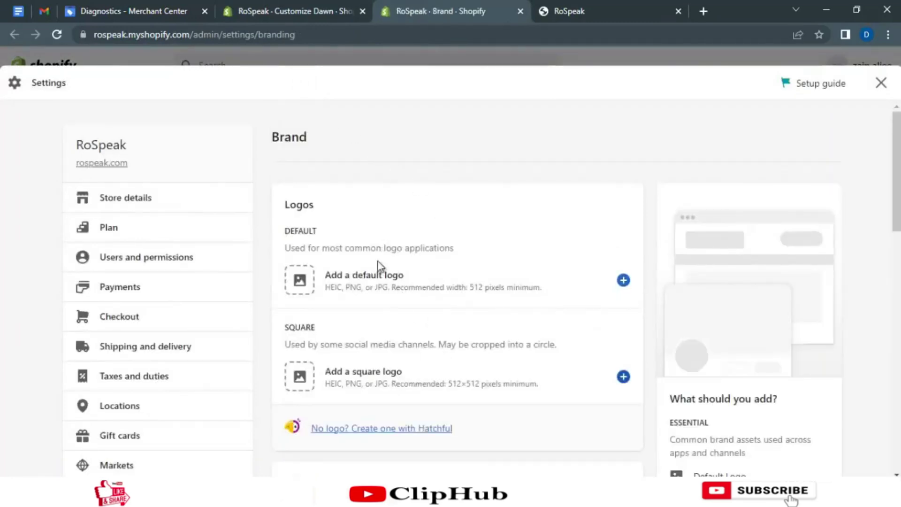
left_click(519, 10)
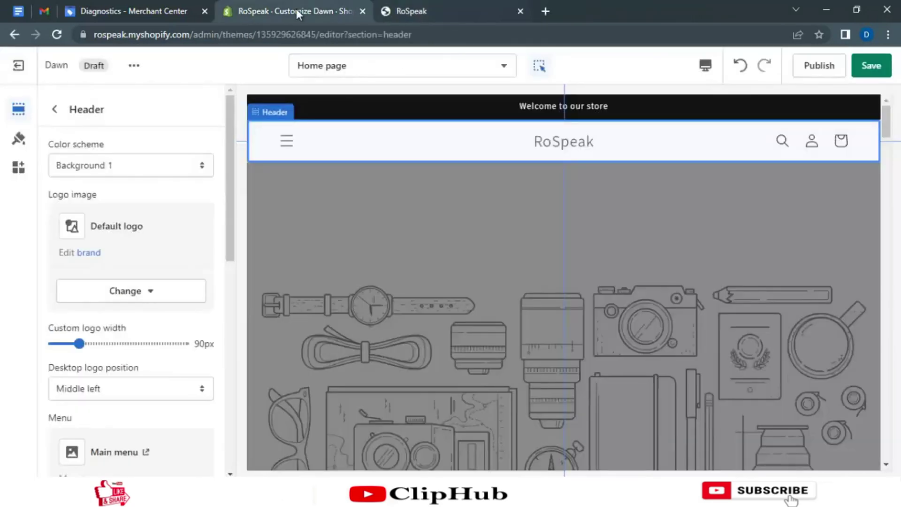
- Upload the image file rr from the Shopify course folder and use it as the header's logo
left_click(141, 295)
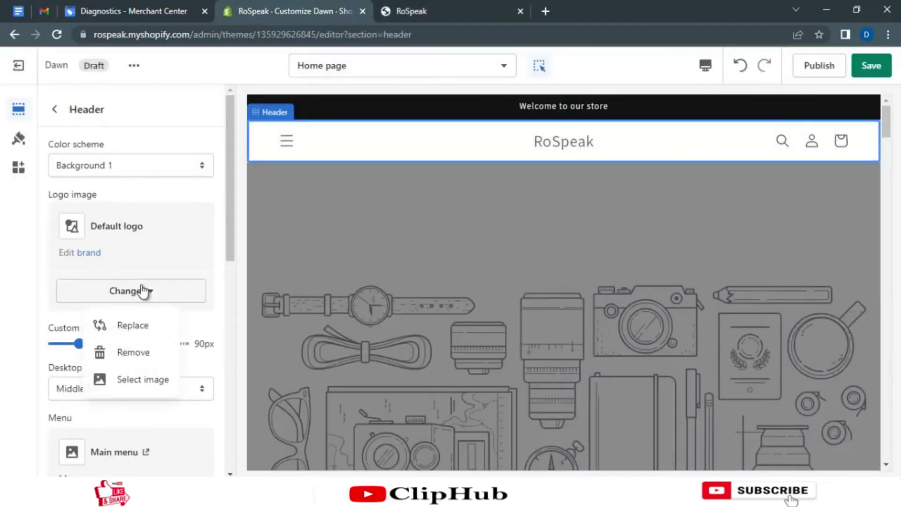
left_click(139, 380)
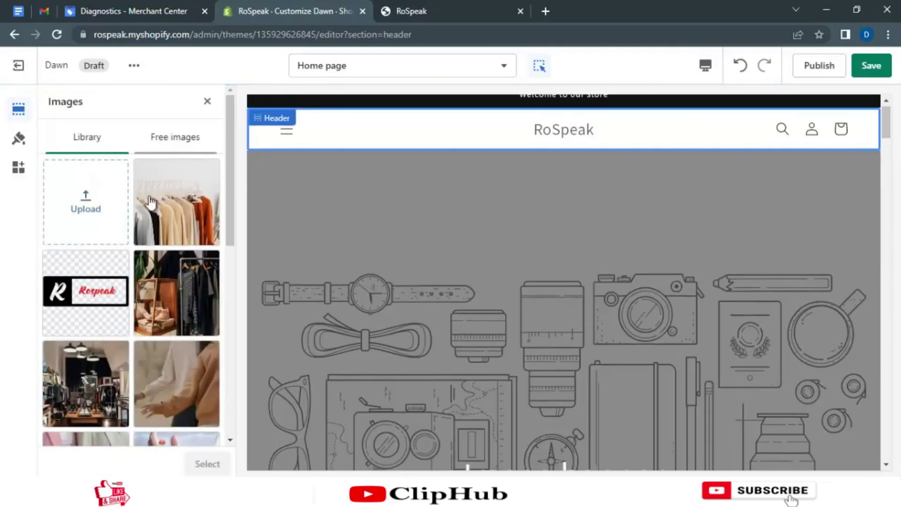
left_click(92, 205)
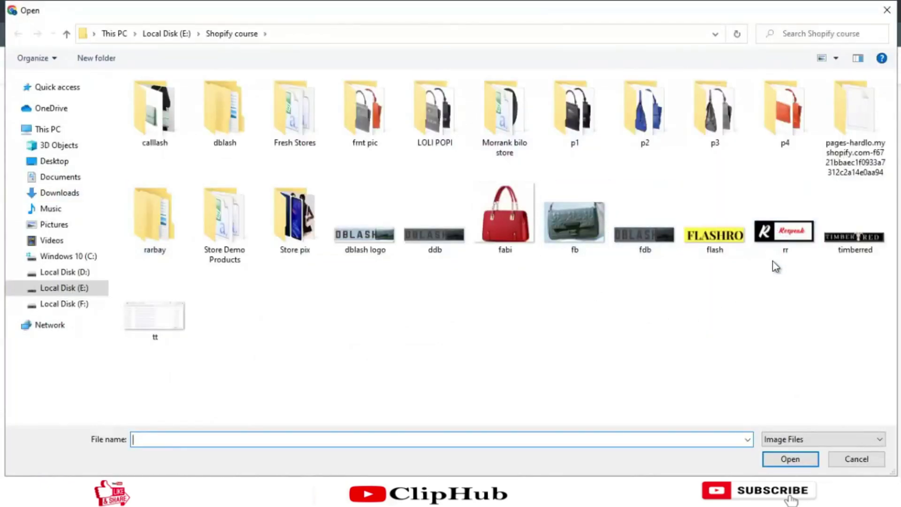
double_click(781, 241)
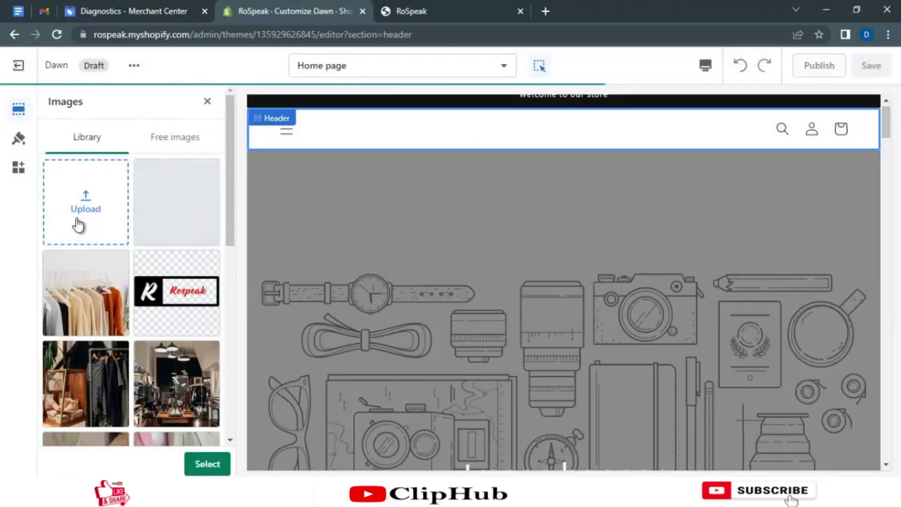
left_click(202, 464)
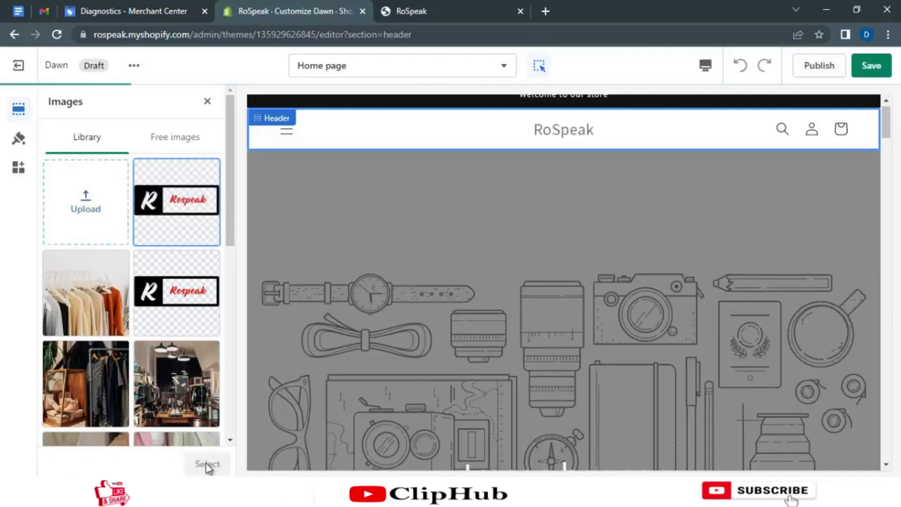
left_click(191, 227)
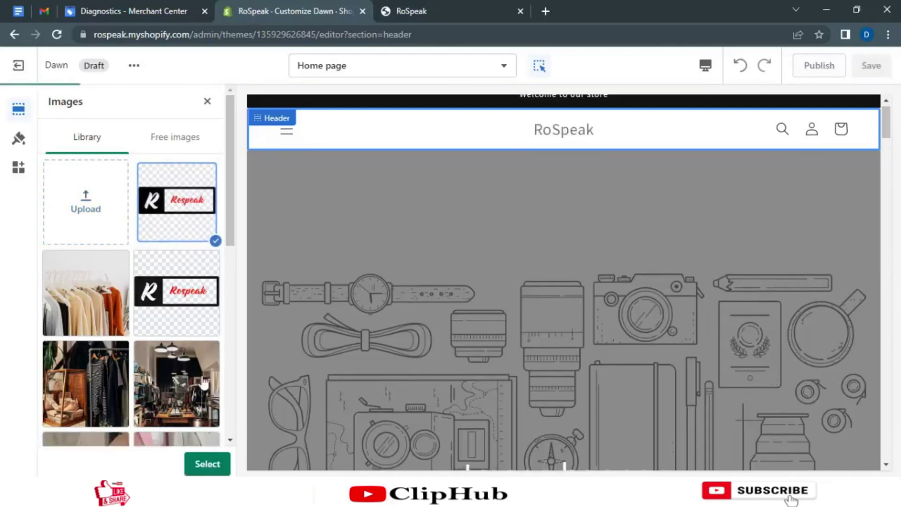
left_click(208, 465)
left_click(208, 465)
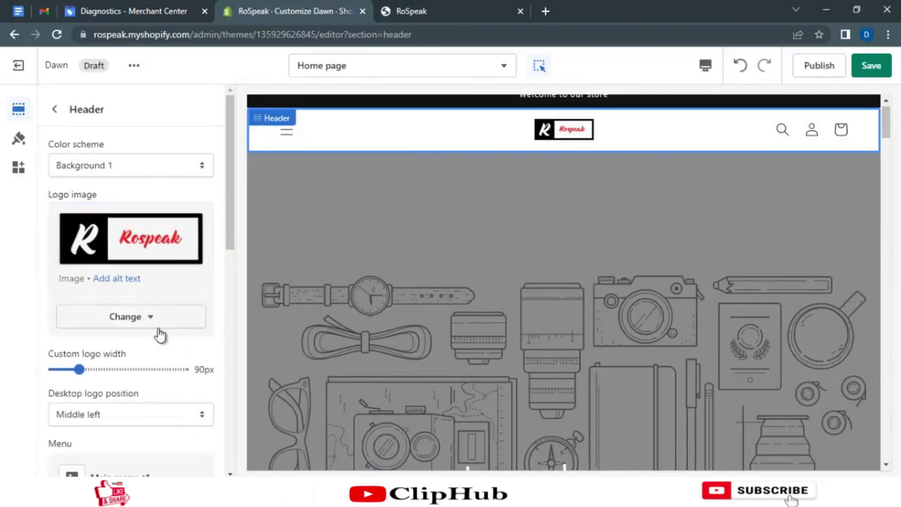
- Try the Top left, Top center and Middle center desktop logo positions and restore Middle left
scroll(134, 348, "down", 1)
left_click(132, 348)
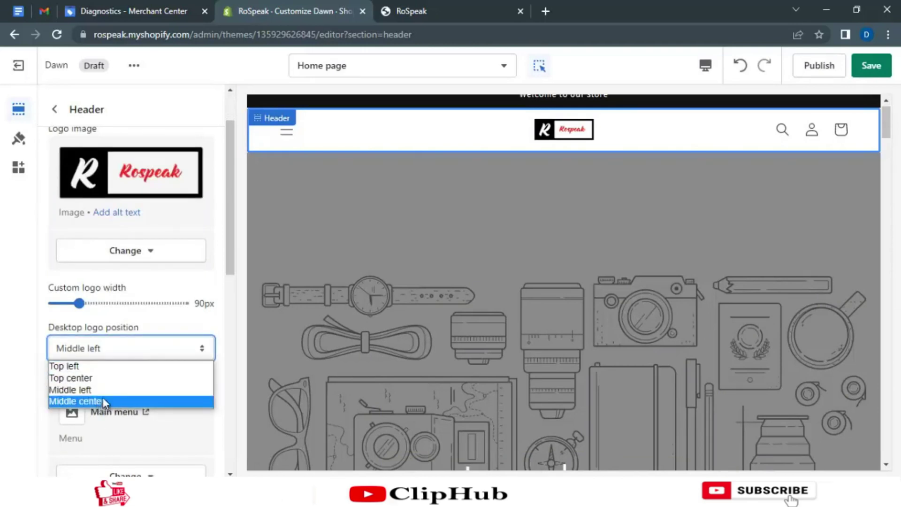
left_click(113, 366)
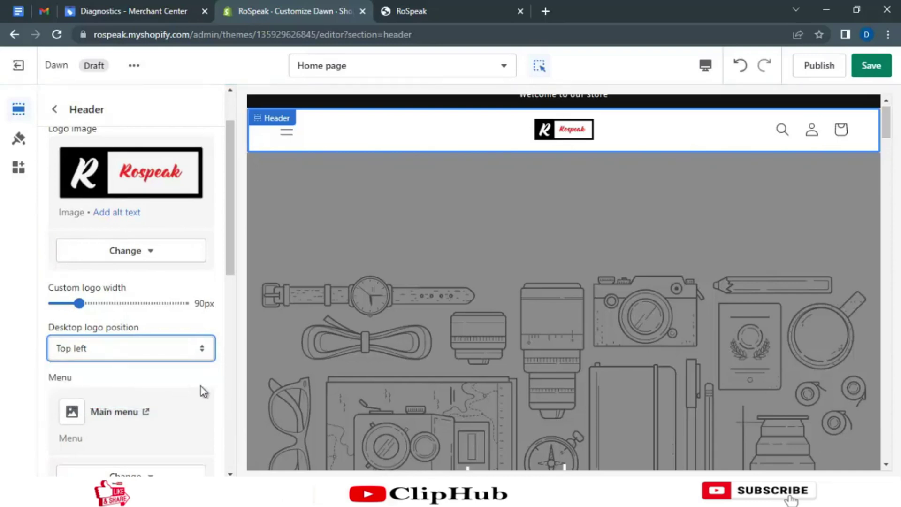
left_click(87, 347)
left_click(91, 377)
left_click(118, 353)
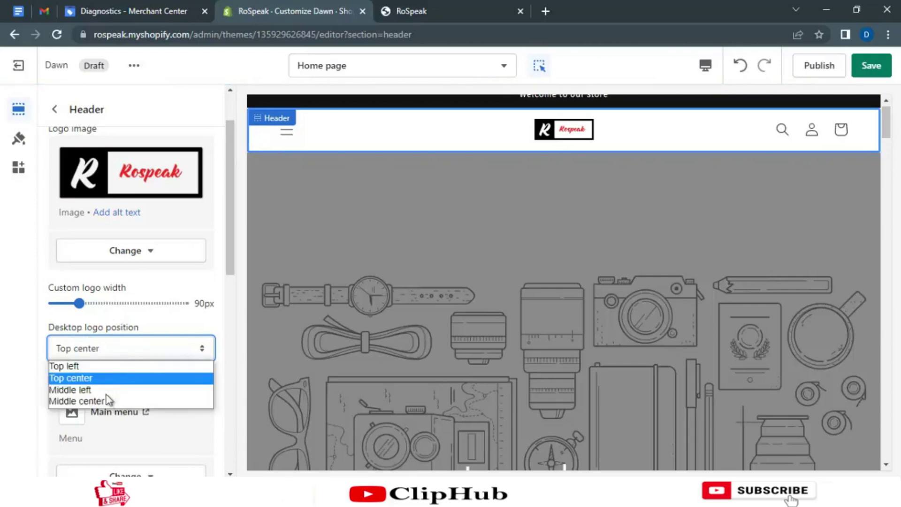
left_click(107, 406)
left_click(136, 356)
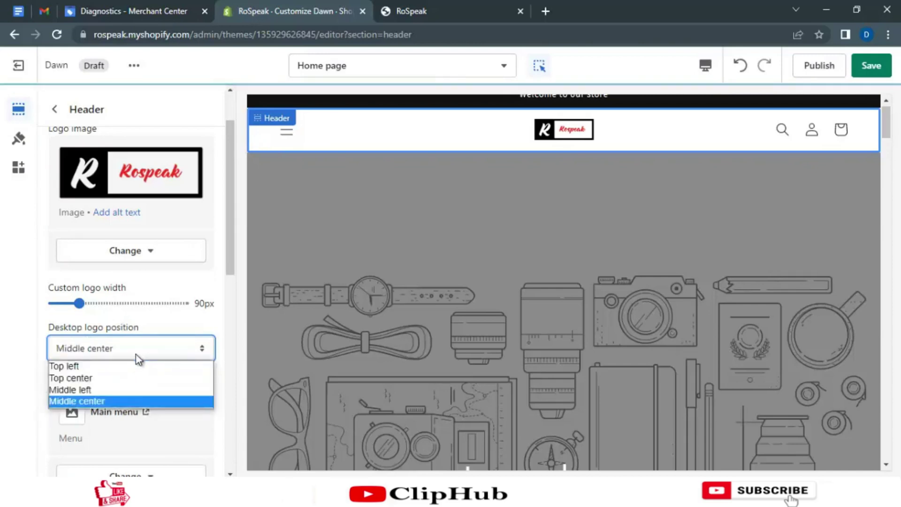
left_click(114, 390)
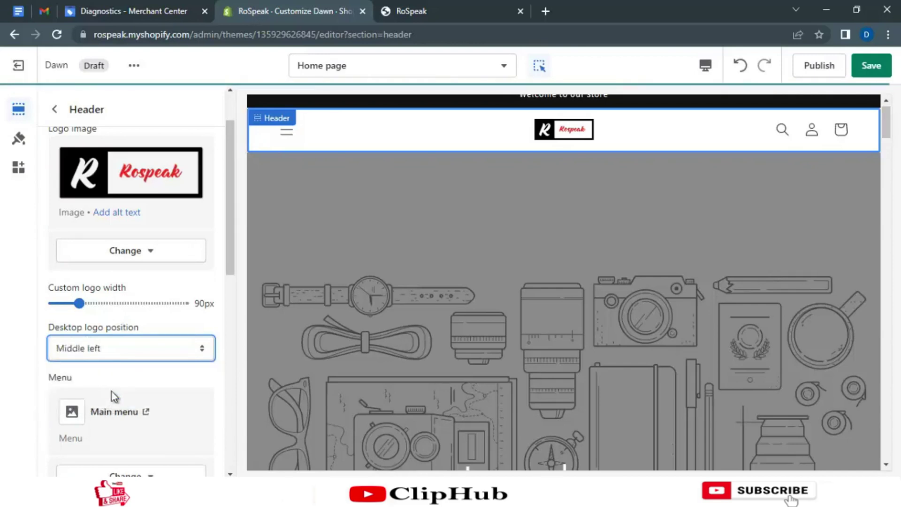
- Set the header's custom logo width to 80 px
scroll(136, 371, "down", 2)
scroll(91, 314, "up", 2)
left_click_drag(78, 303, 71, 304)
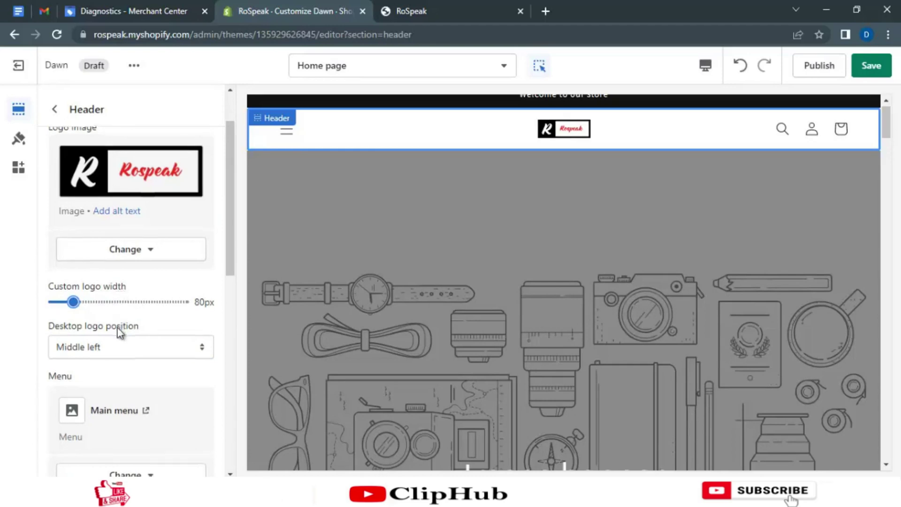
- Check the header's mobile logo position options, preview the home page in Mobile view and return to Desktop view
scroll(121, 329, "down", 5)
scroll(121, 324, "down", 5)
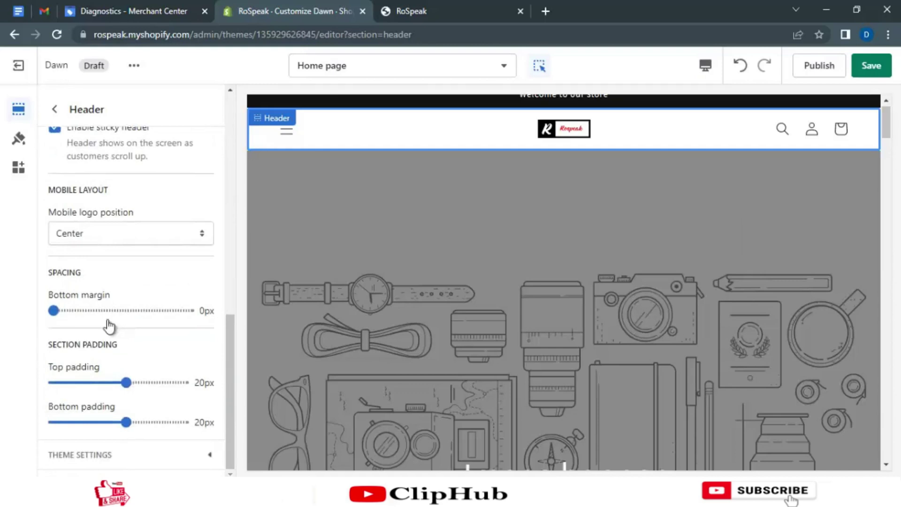
left_click(125, 234)
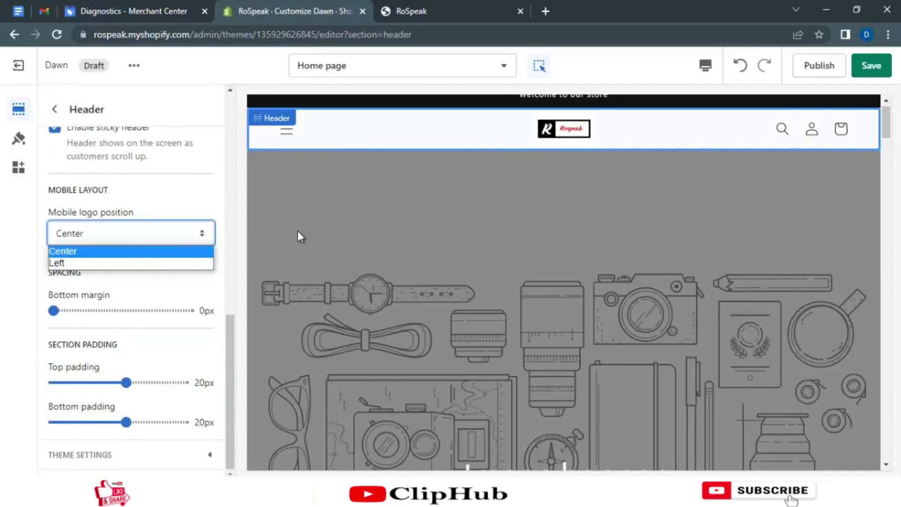
left_click(872, 66)
left_click(707, 71)
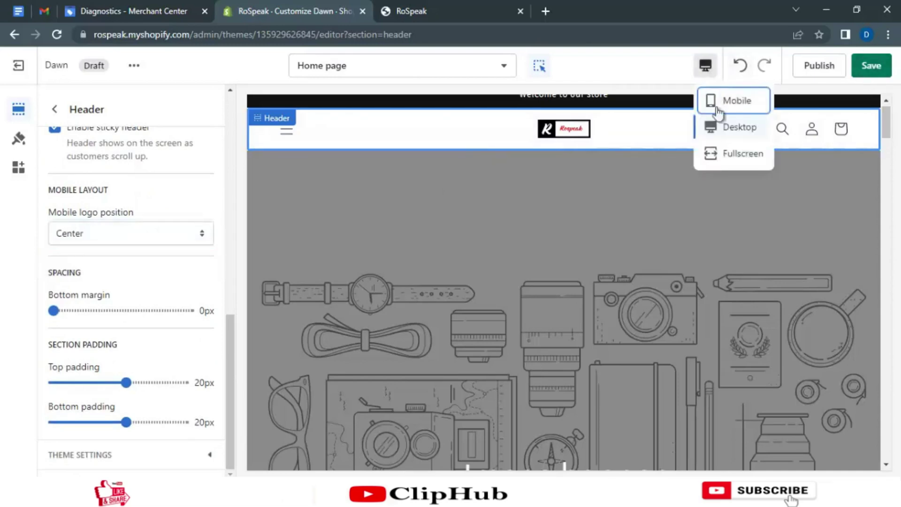
left_click(734, 106)
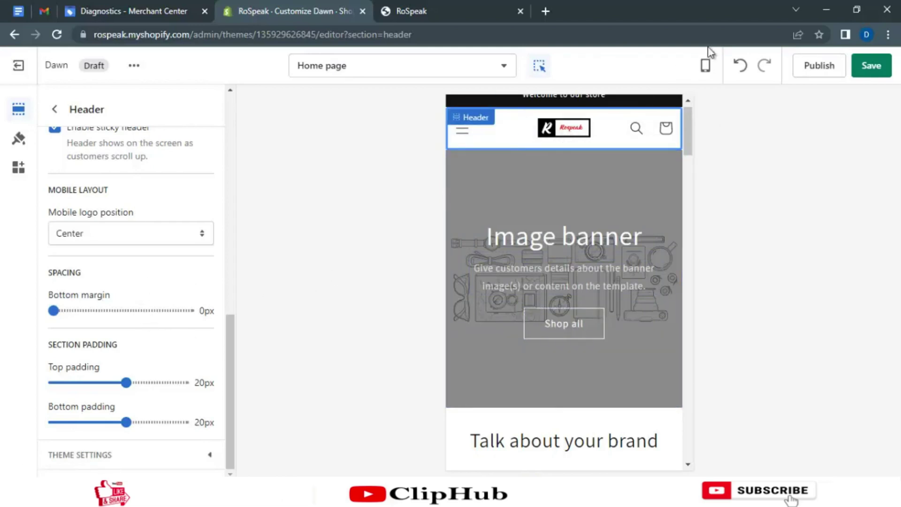
left_click(704, 66)
left_click(718, 130)
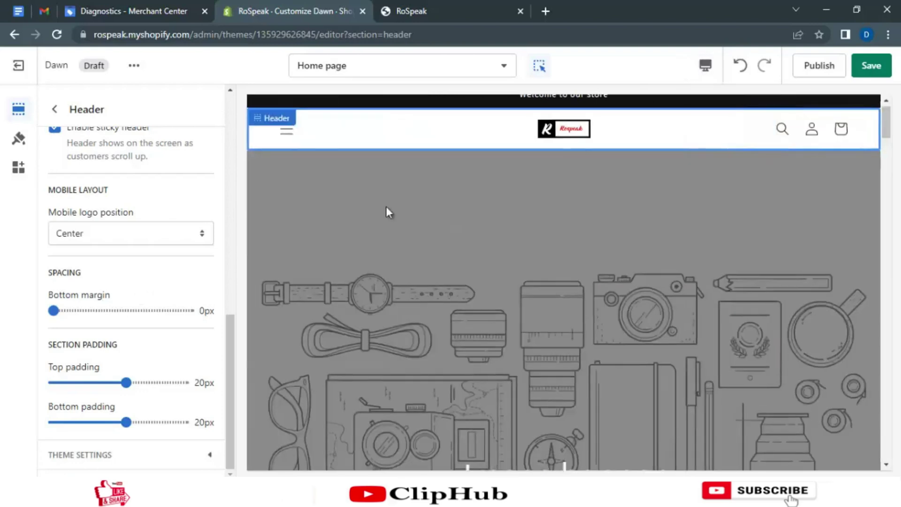
- Expand the header's navigation menu in the preview to check its links, close it and leave the header settings
scroll(97, 316, "up", 10)
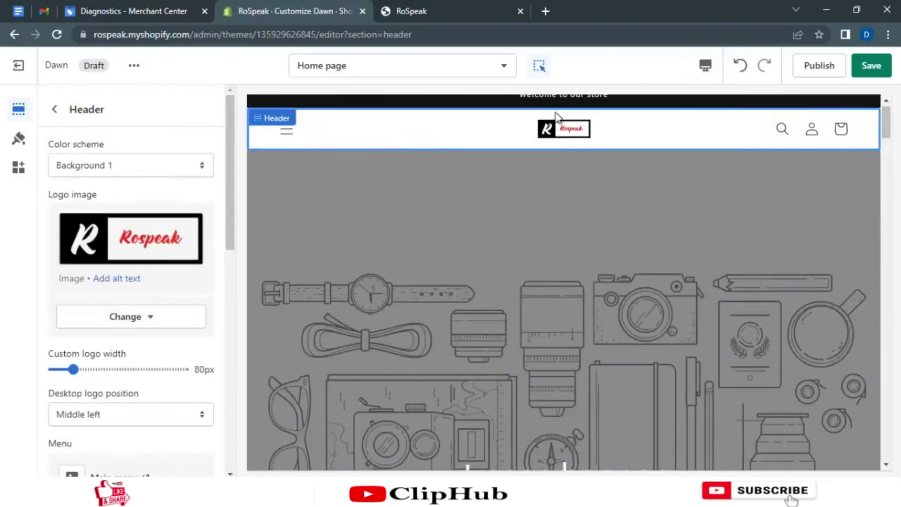
left_click(285, 134)
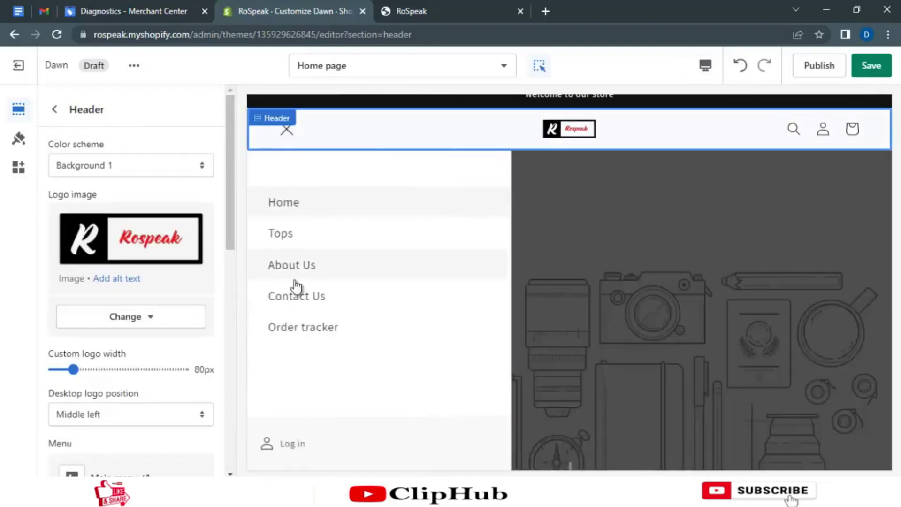
left_click(286, 131)
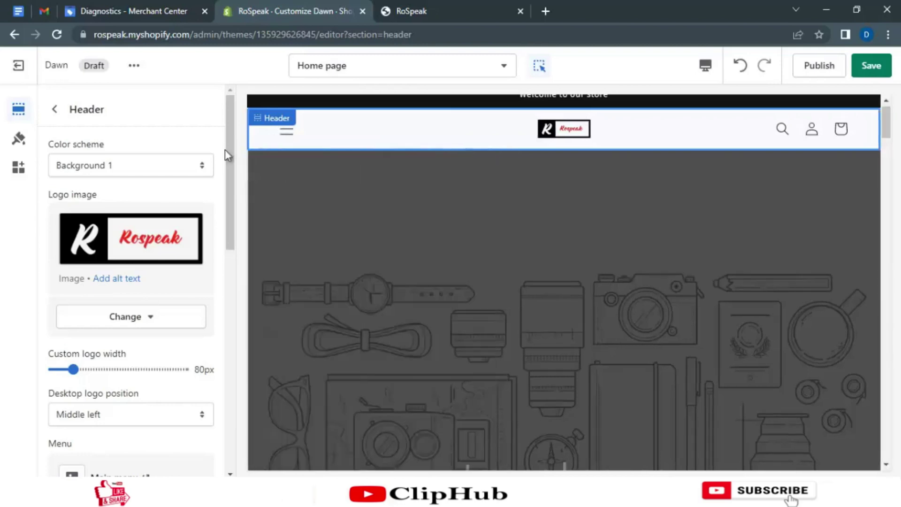
left_click(52, 115)
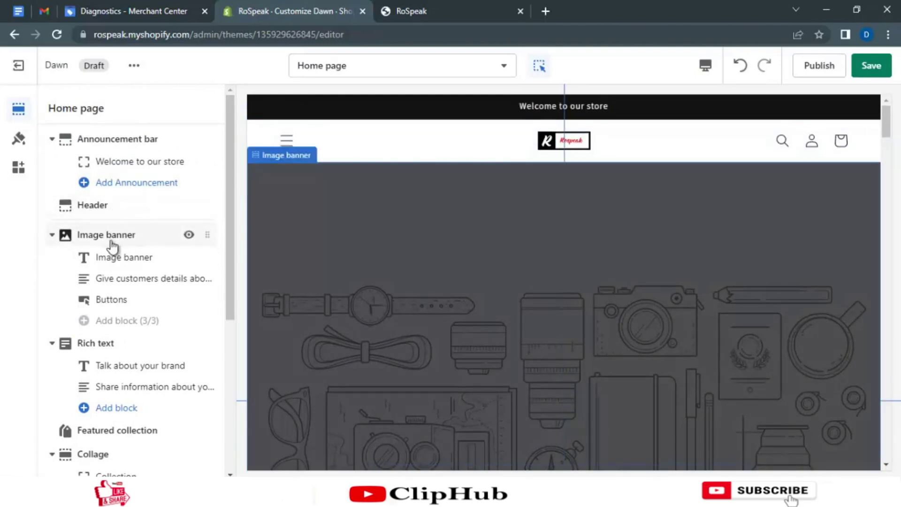
- Open the Image banner section's settings and bring up the image library for its first image
scroll(413, 272, "down", 4)
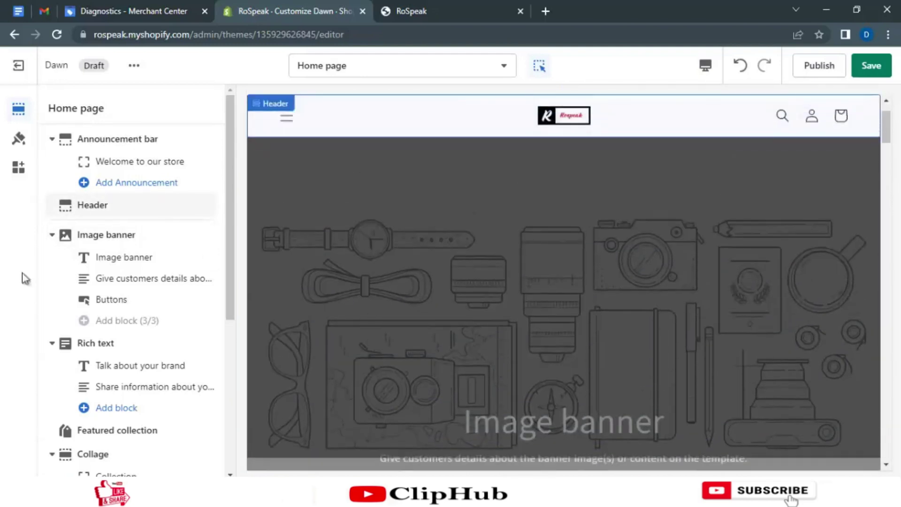
scroll(664, 453, "down", 5)
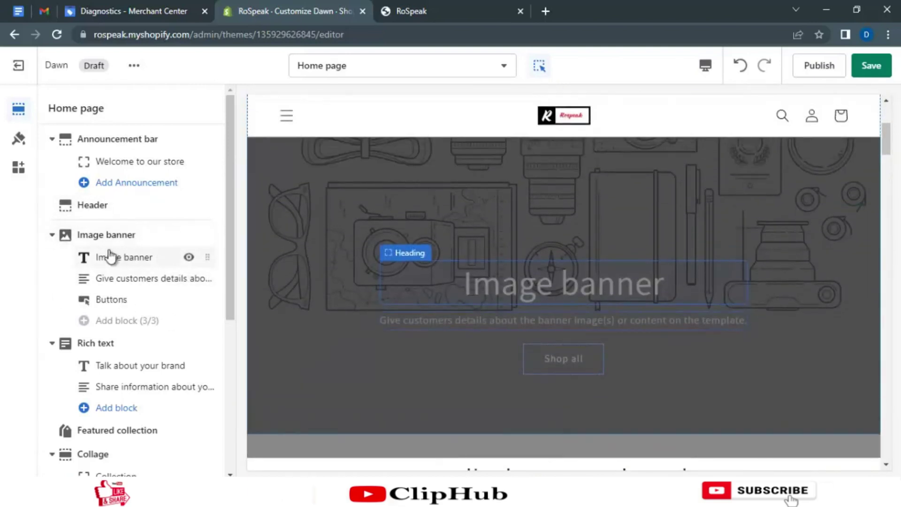
left_click(109, 234)
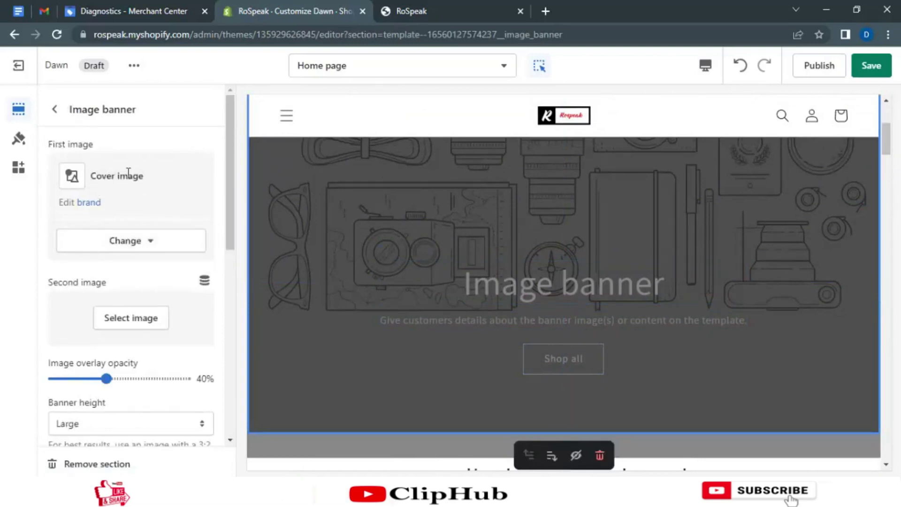
left_click(145, 253)
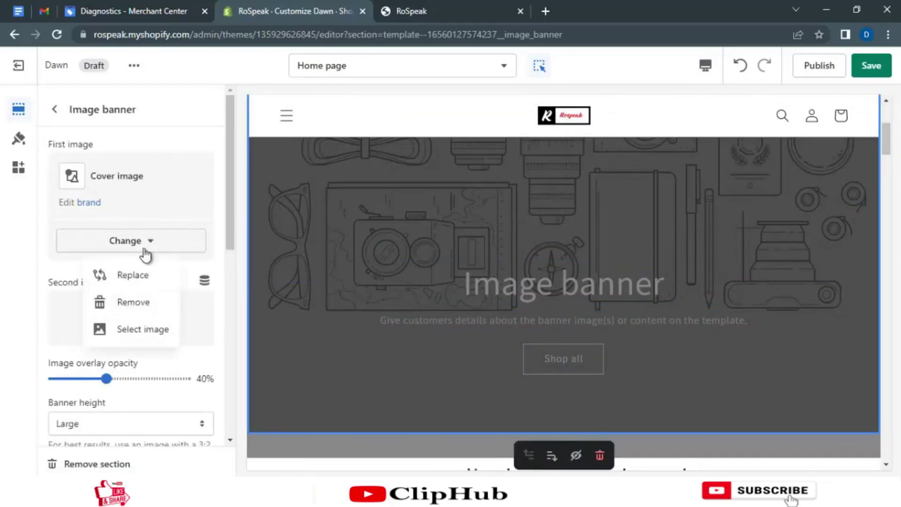
left_click(145, 254)
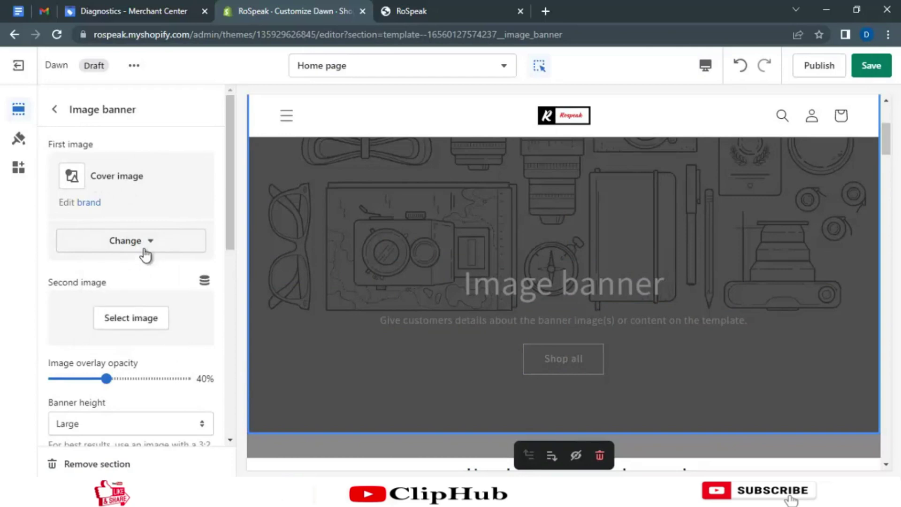
left_click(145, 254)
left_click(144, 328)
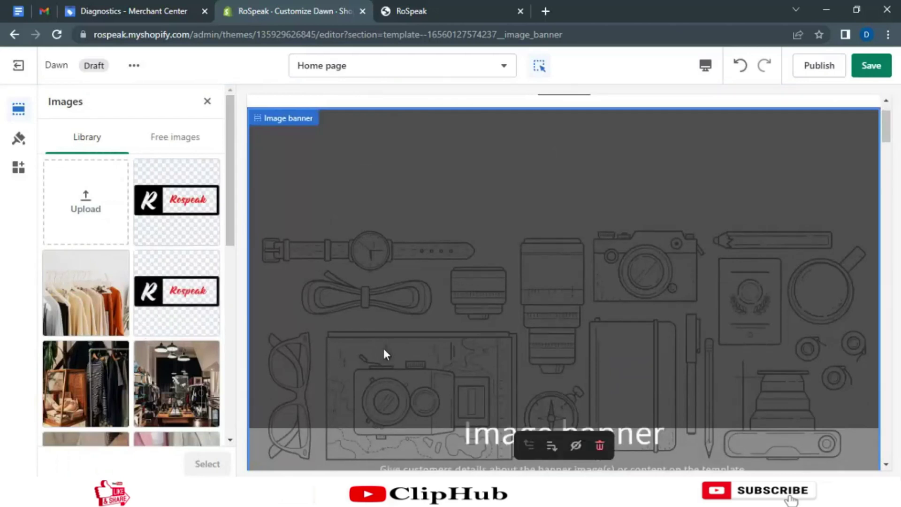
- Check the banner in the preview and switch the image picker to Shopify's free images
scroll(383, 350, "down", 3)
scroll(384, 354, "up", 3)
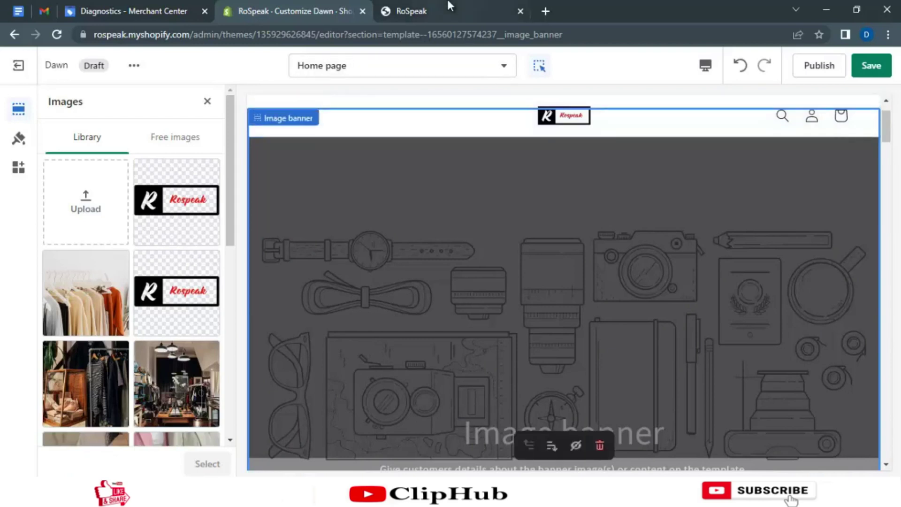
mouse_move(448, 5)
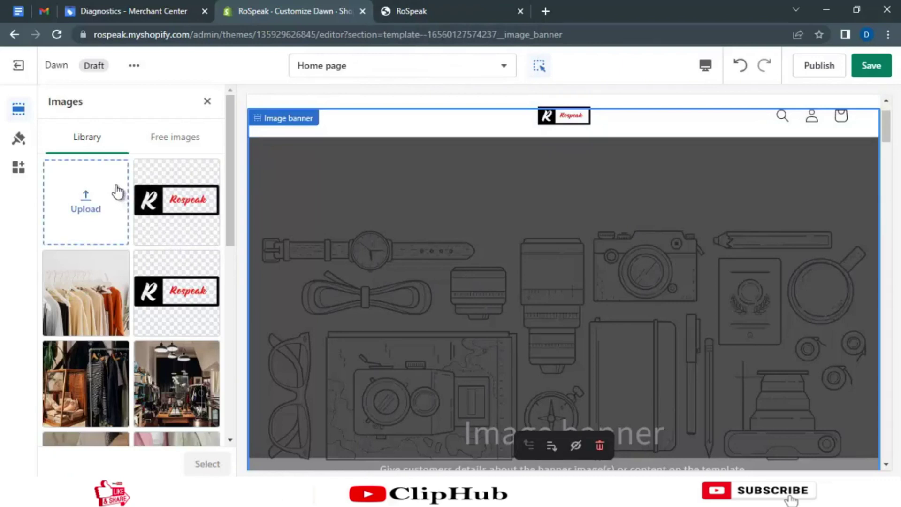
left_click(168, 145)
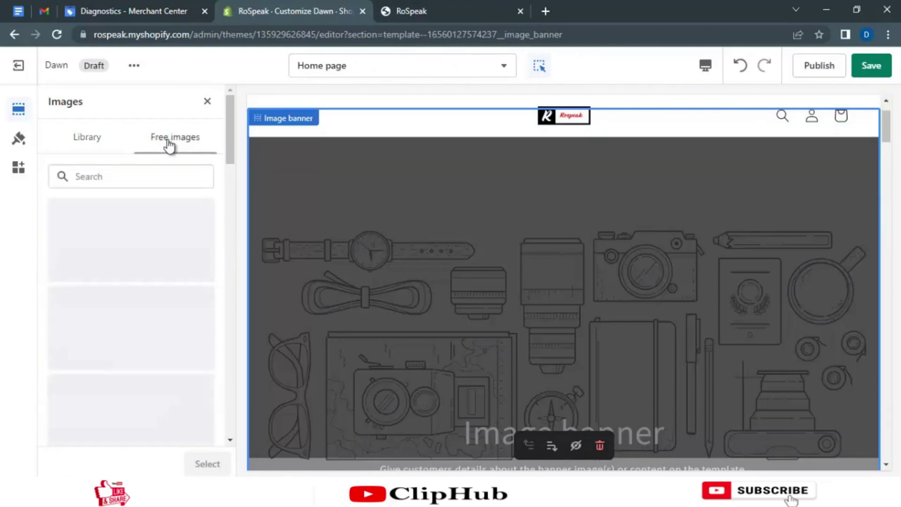
left_click(154, 177)
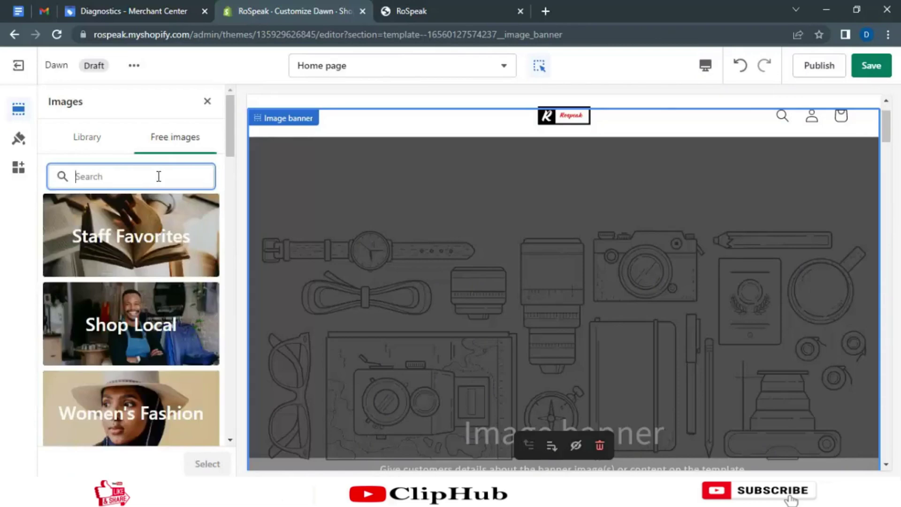
- Look over the live RoSpeak storefront and its banner photo for reference, and return to the theme editor
left_click(464, 10)
scroll(471, 225, "down", 10)
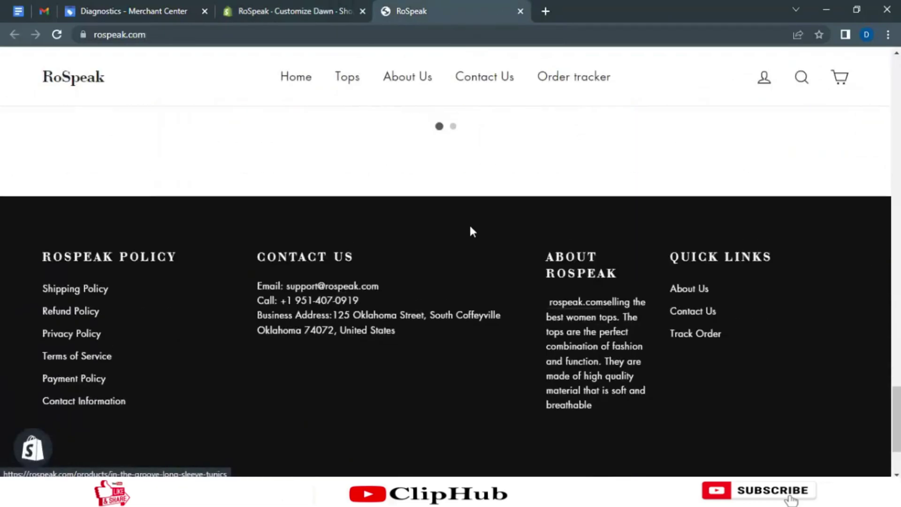
scroll(469, 230, "up", 15)
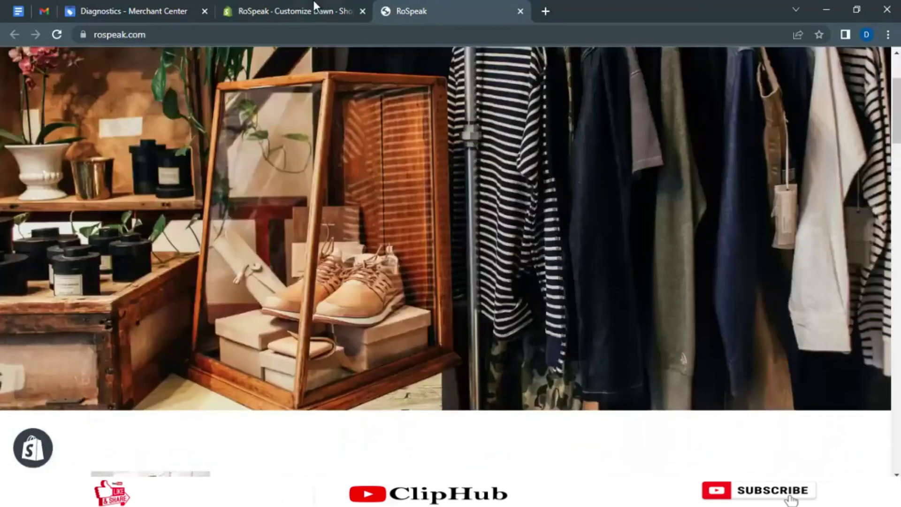
left_click(301, 10)
- Choose the clothing rack photo from the Women's Fashion free images as the banner's first image
scroll(136, 356, "down", 3)
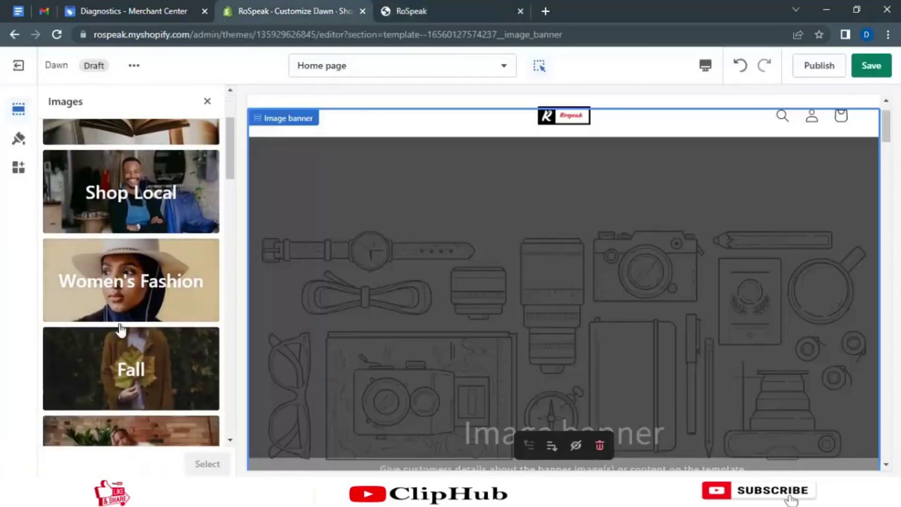
left_click(160, 279)
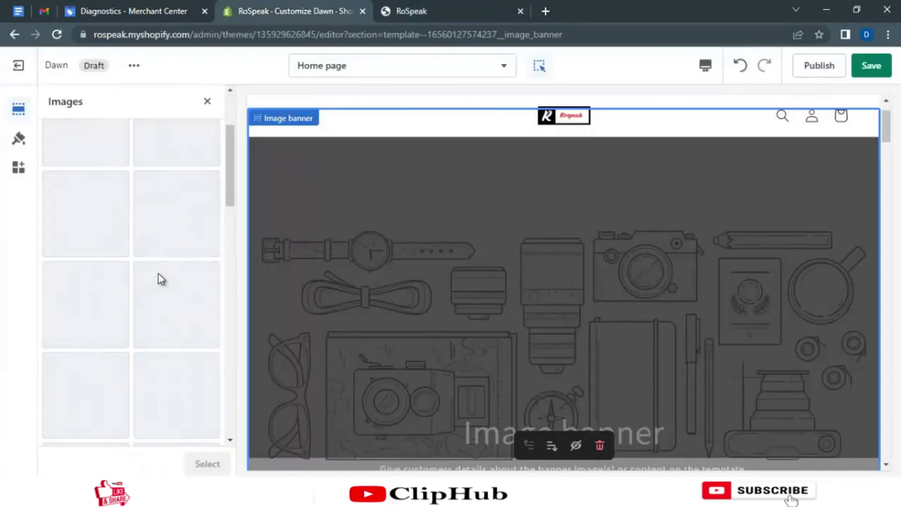
scroll(159, 305, "down", 1)
scroll(159, 308, "down", 10)
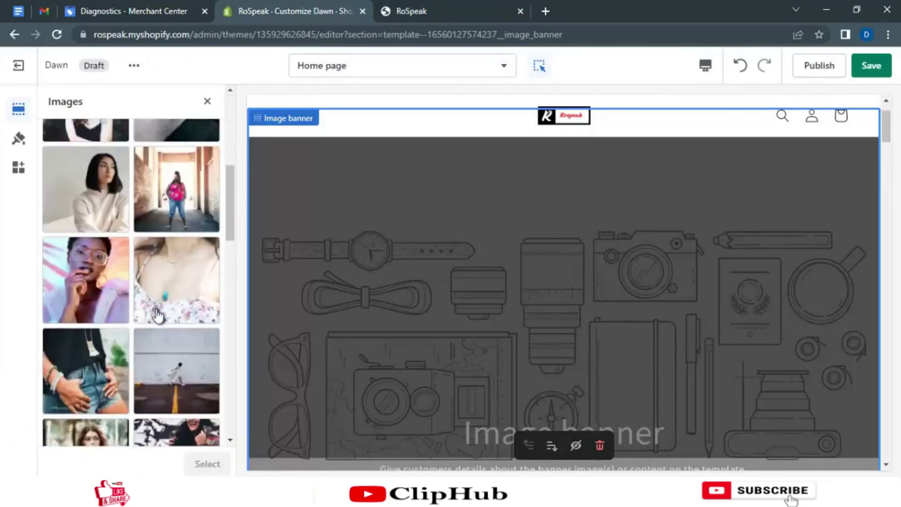
scroll(158, 316, "down", 5)
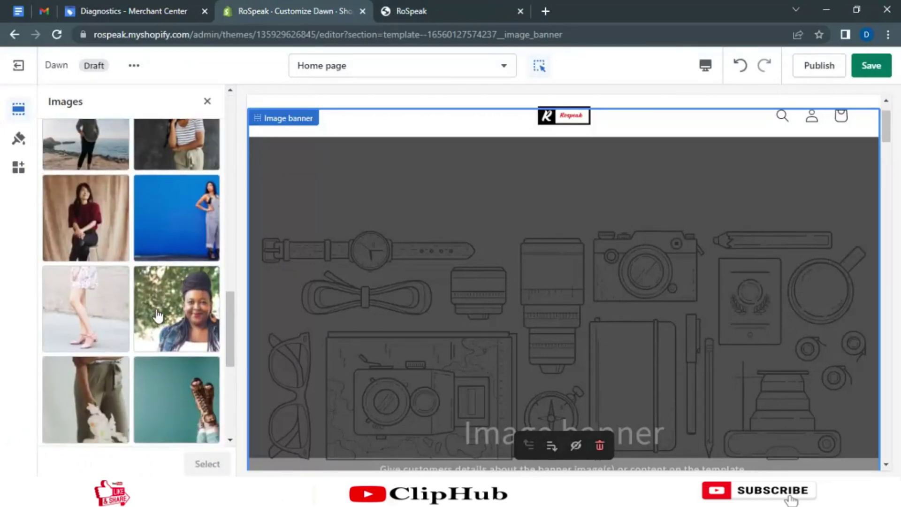
left_click(157, 315)
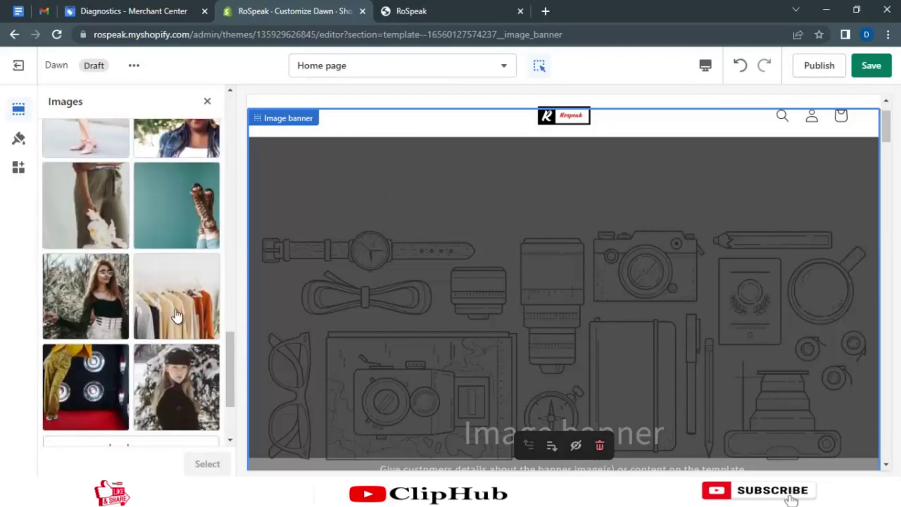
left_click(177, 316)
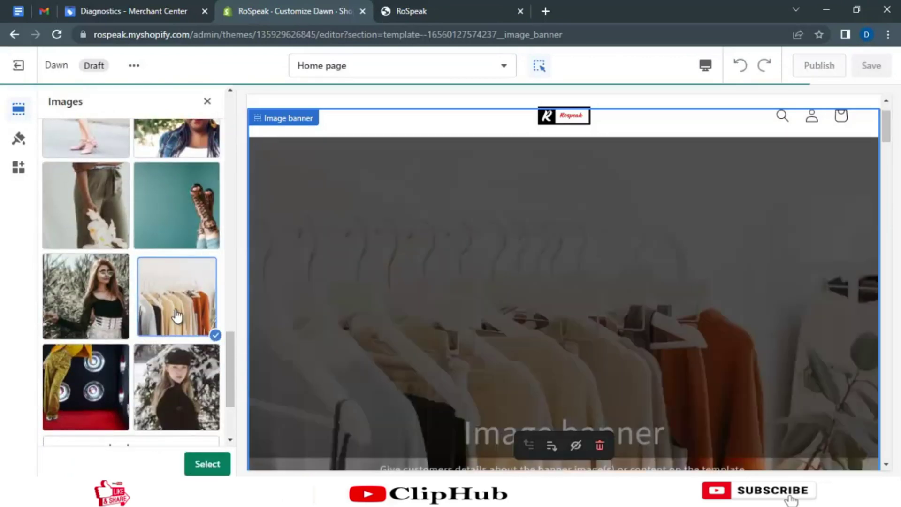
- Review the new banner photo in the preview and confirm it as the first image
scroll(382, 331, "down", 1)
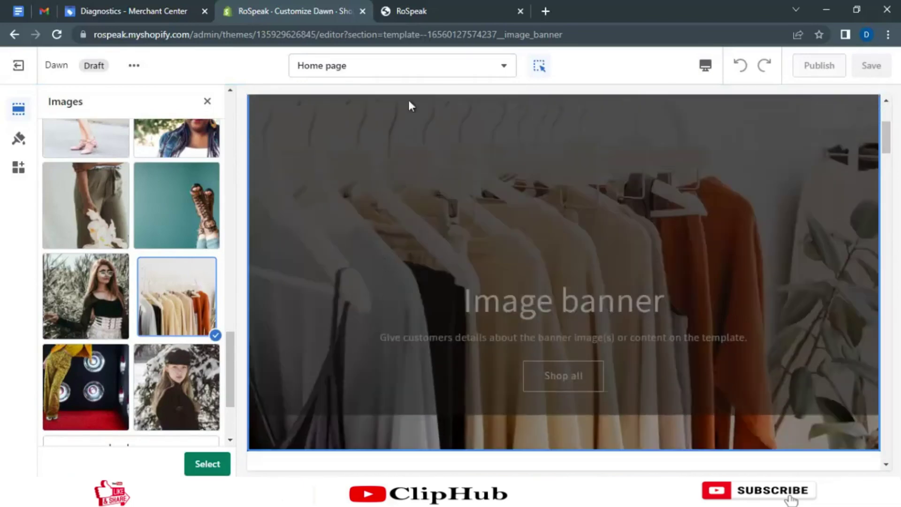
left_click(411, 10)
left_click(360, 4)
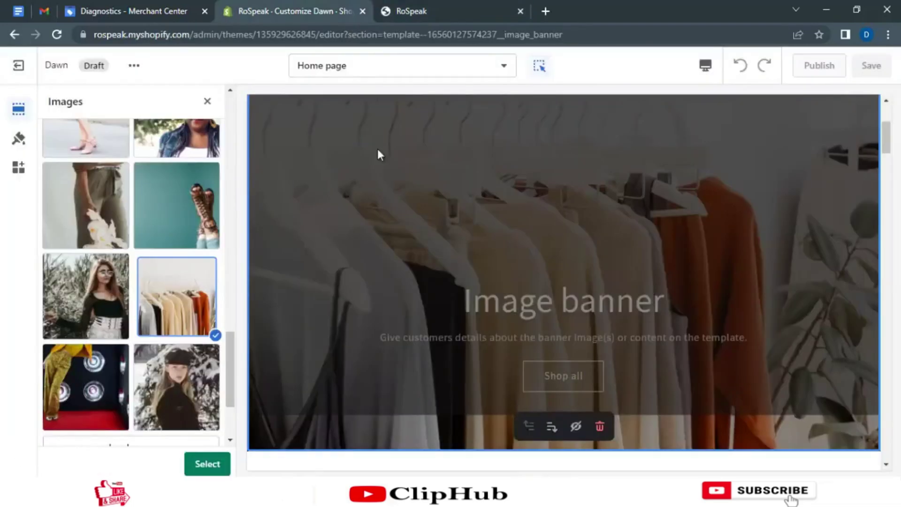
scroll(424, 267, "down", 2)
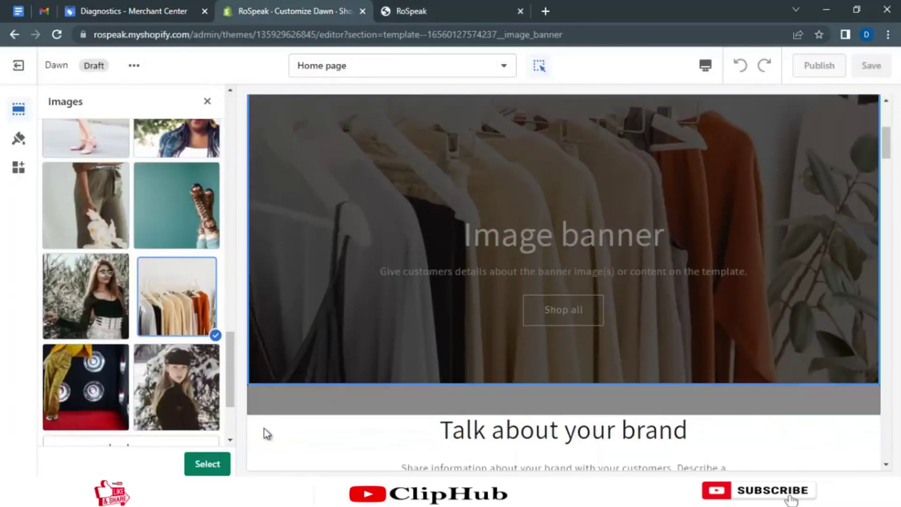
left_click(207, 463)
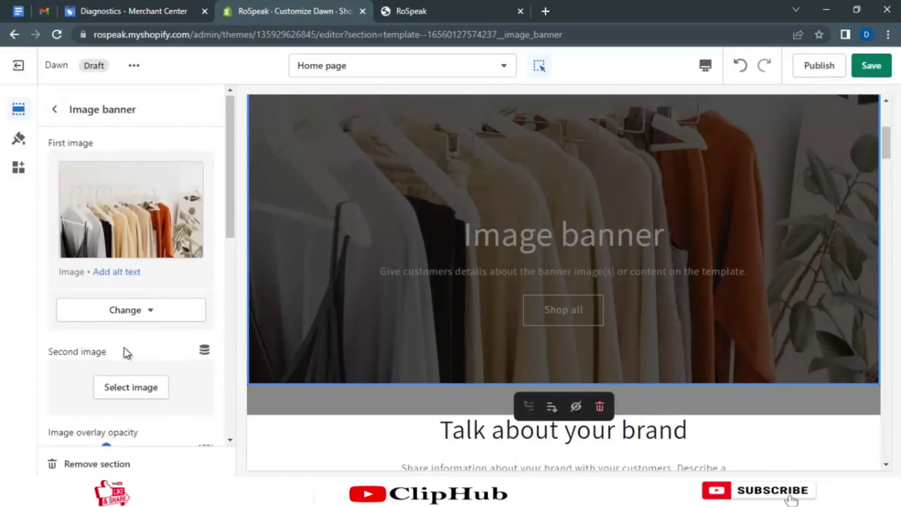
- Review the Image banner section's remaining settings, from the second image and overlay opacity down to the mobile layout
scroll(126, 352, "down", 3)
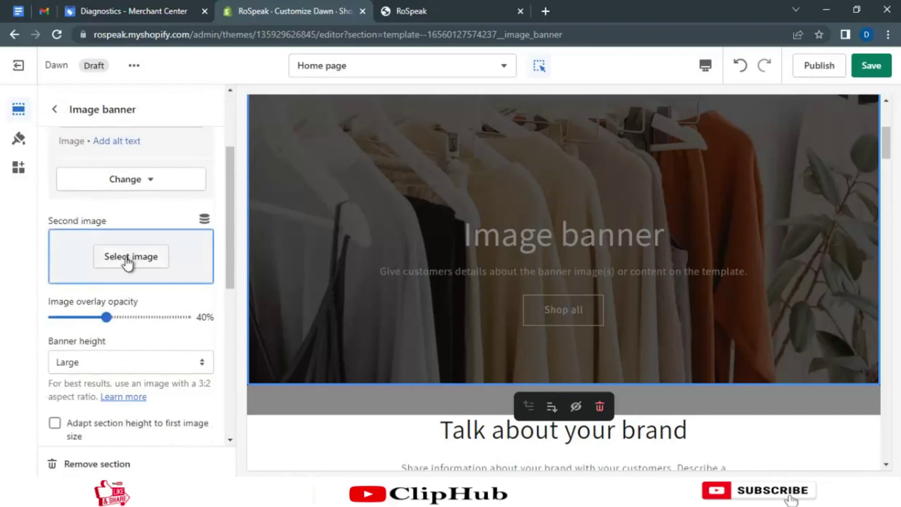
scroll(128, 260, "down", 4)
scroll(128, 263, "down", 4)
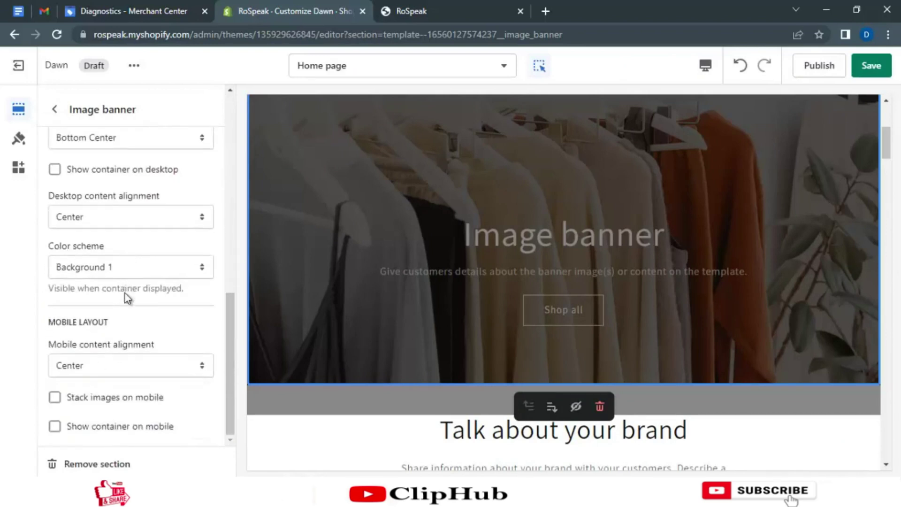
- Set the image banner's heading to "All Type Of Trending Clothes Available"
left_click(55, 109)
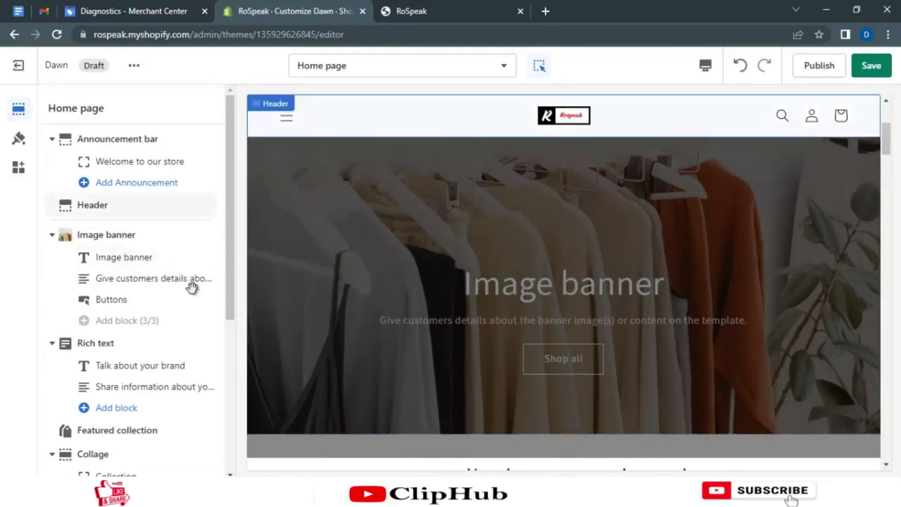
left_click(136, 257)
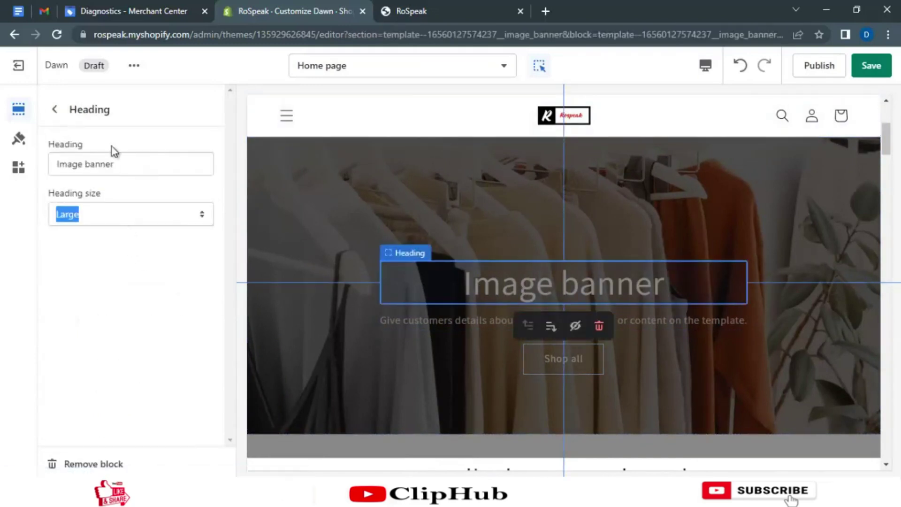
triple_click(116, 162)
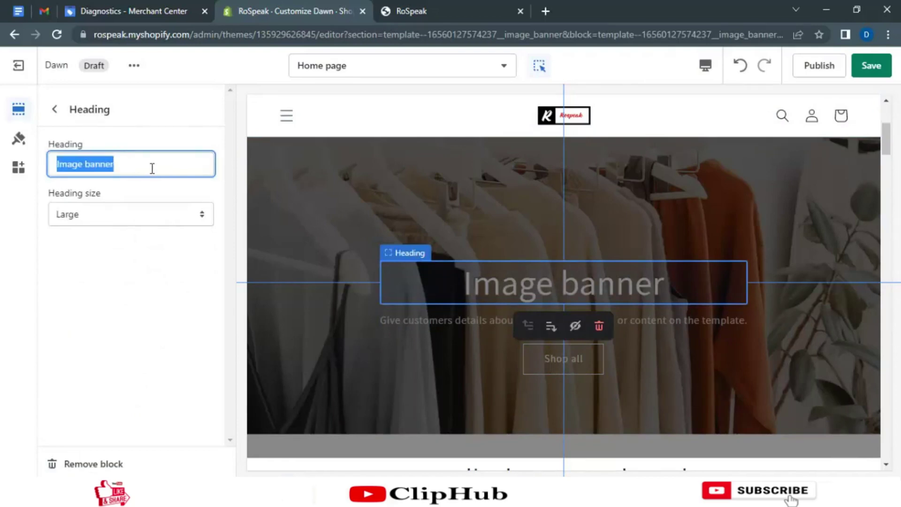
type("All Type")
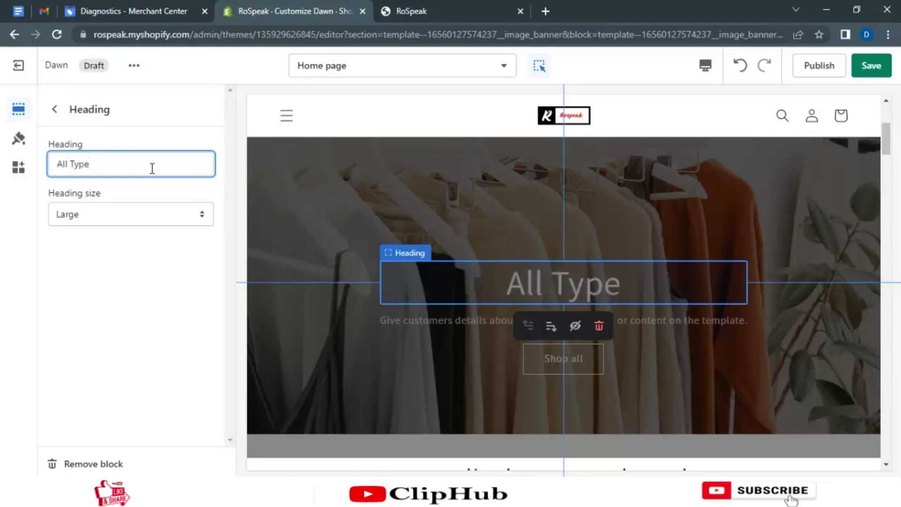
type(" Of T")
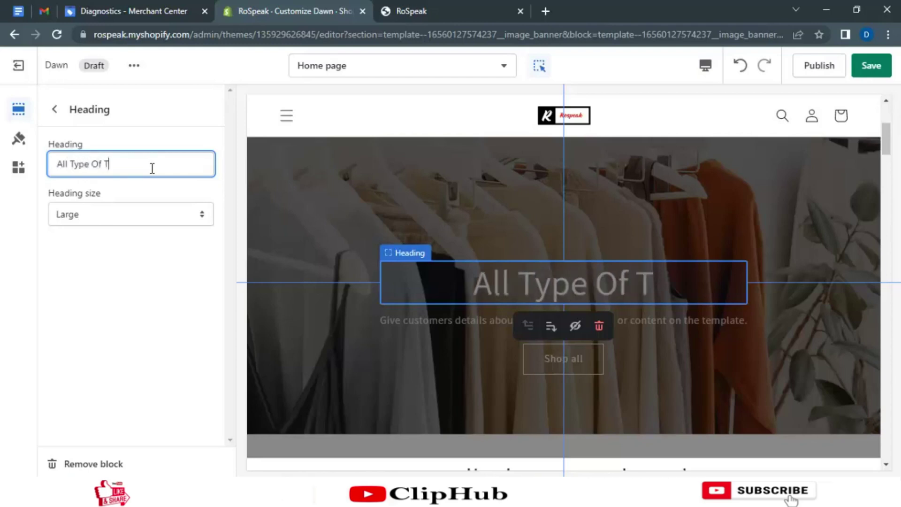
type("rending C")
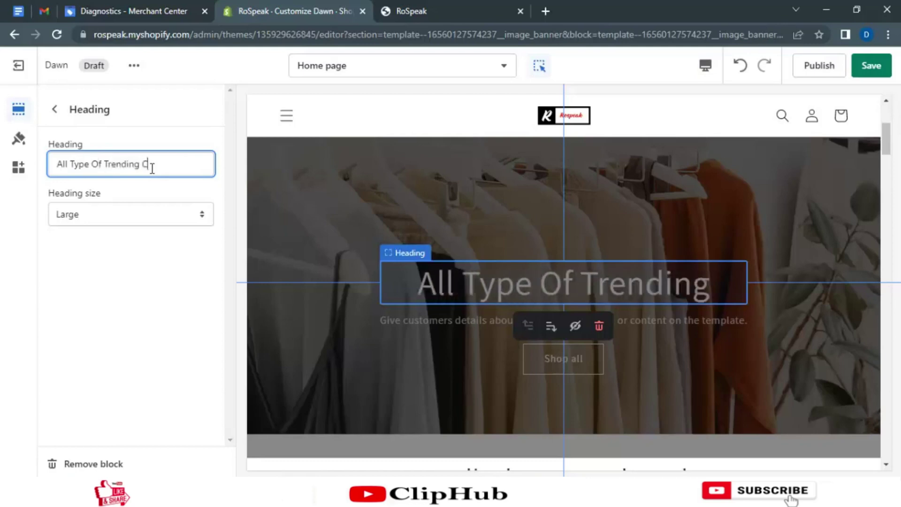
type("lothes ")
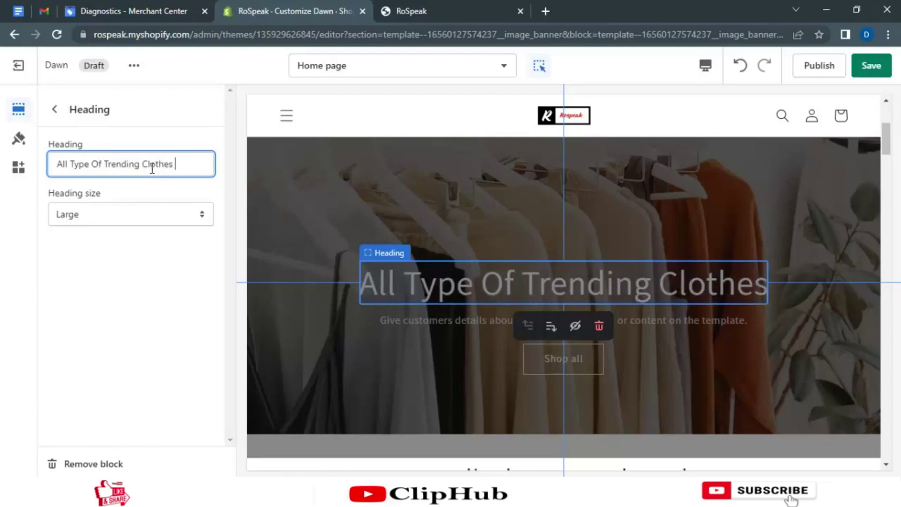
type(" Available")
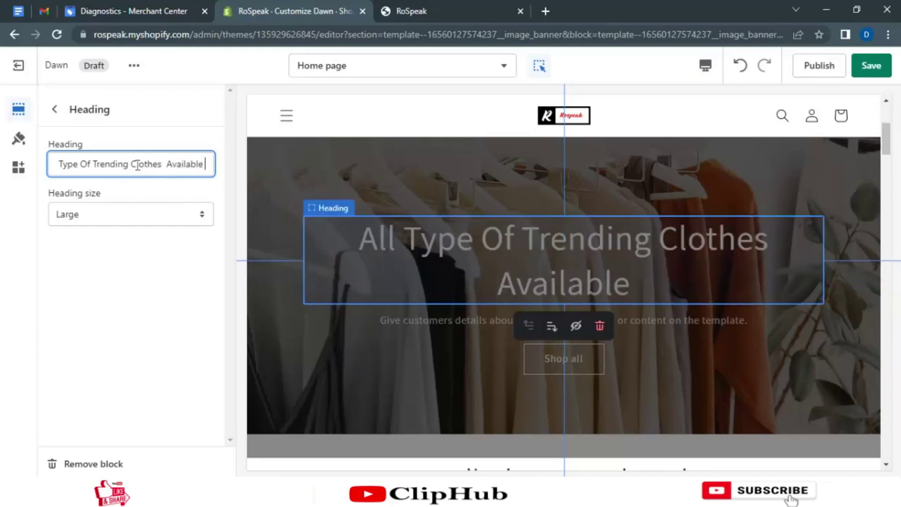
triple_click(98, 163)
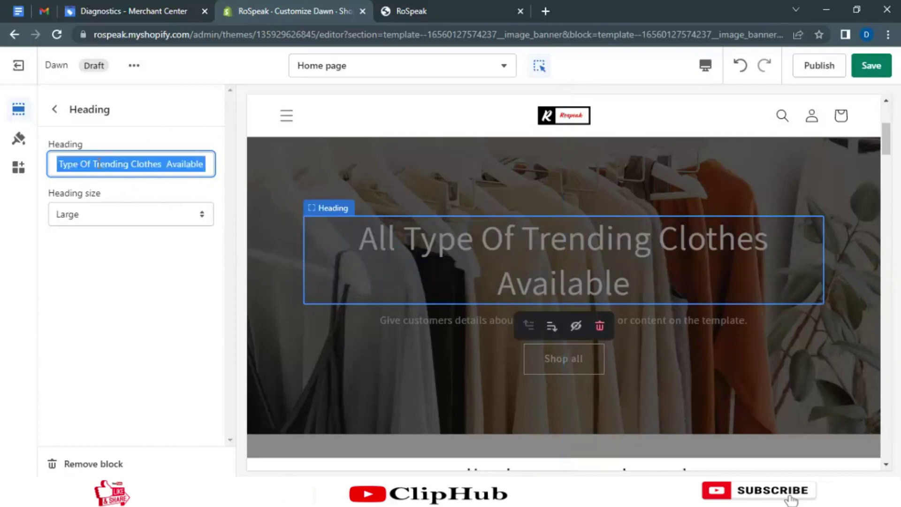
left_click(56, 110)
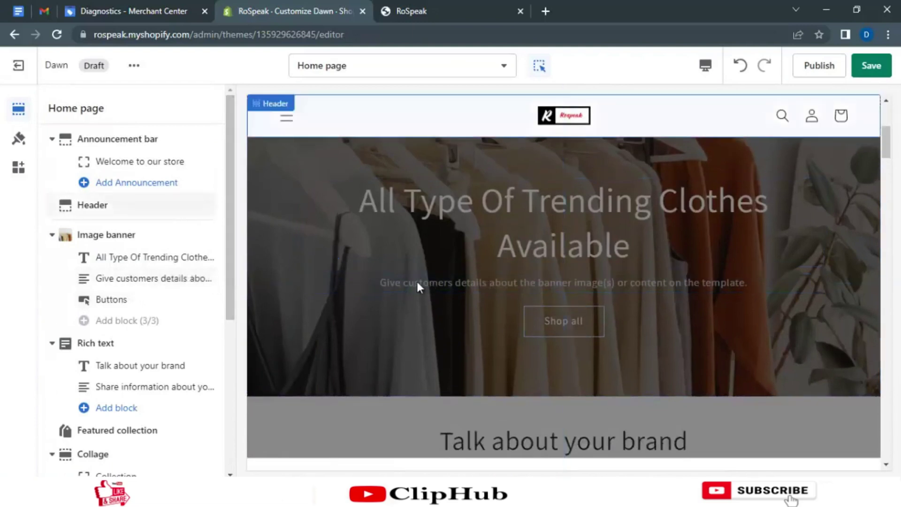
left_click(115, 278)
left_click(108, 164)
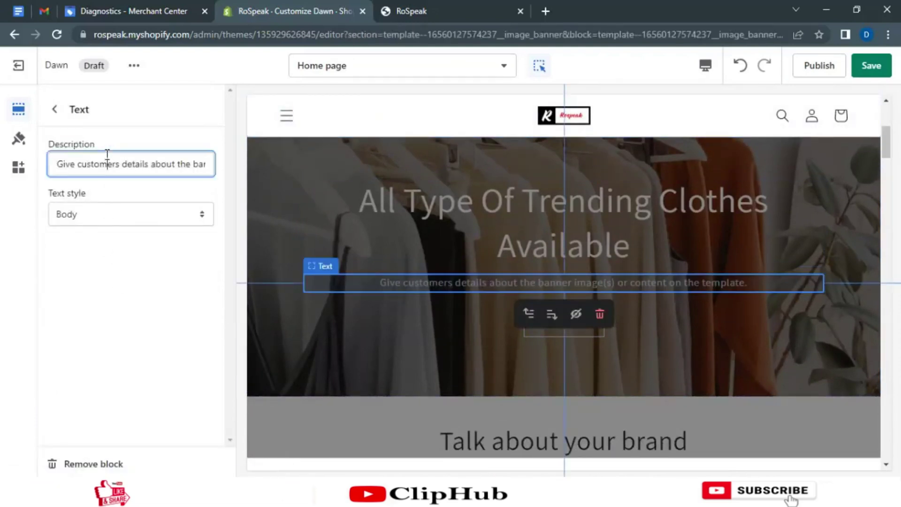
key("ctrl+a")
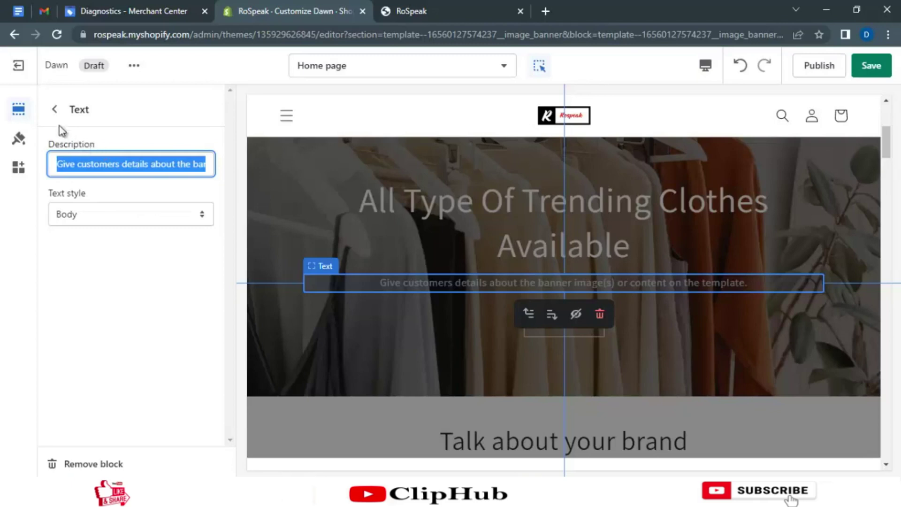
left_click(55, 109)
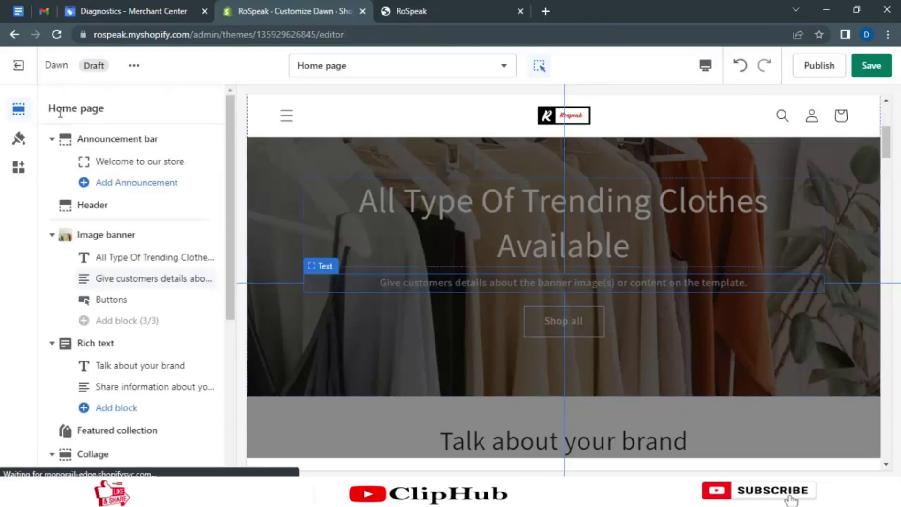
- Copy the banner heading's text for reuse and replace the heading with "40% OFF On All Products"
left_click(145, 257)
triple_click(109, 169)
key("ctrl+c")
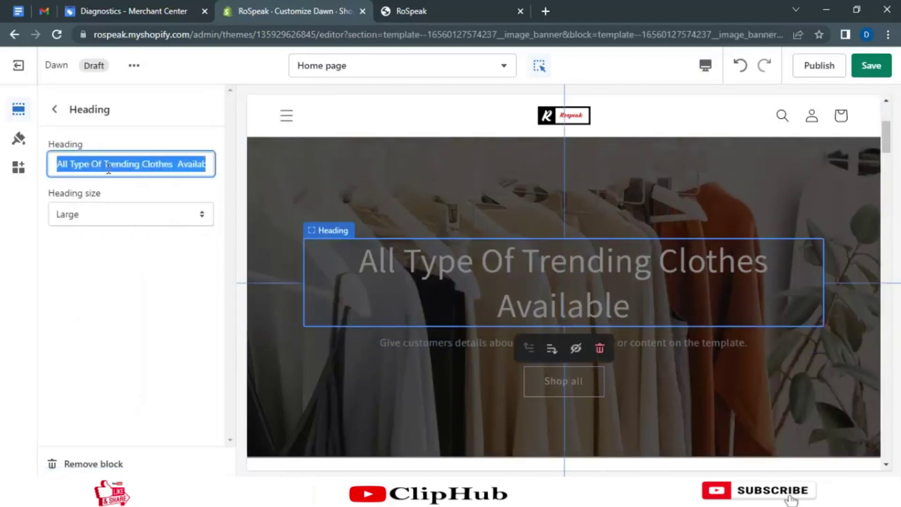
key("BackSpace")
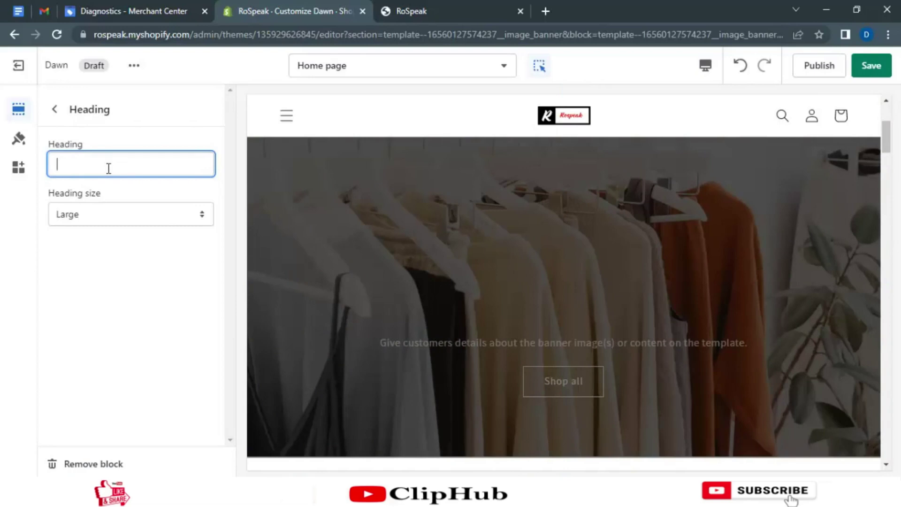
type("4")
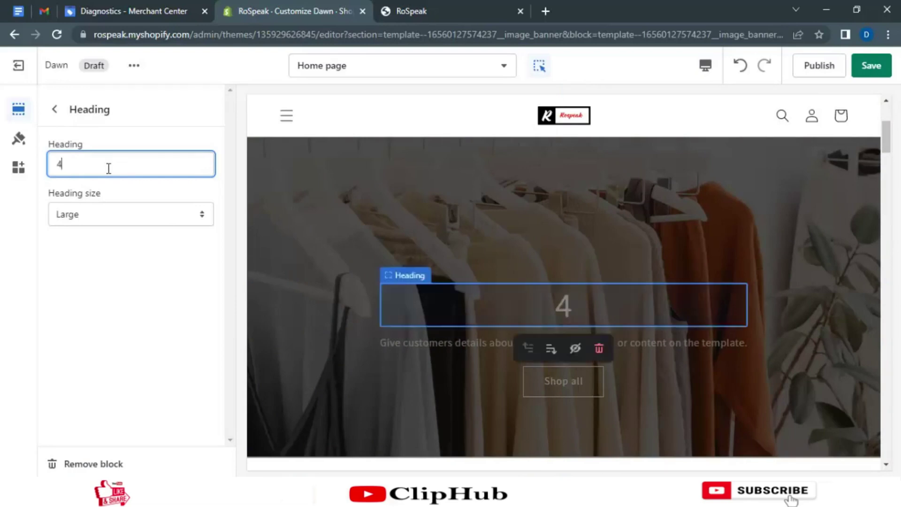
type("0%")
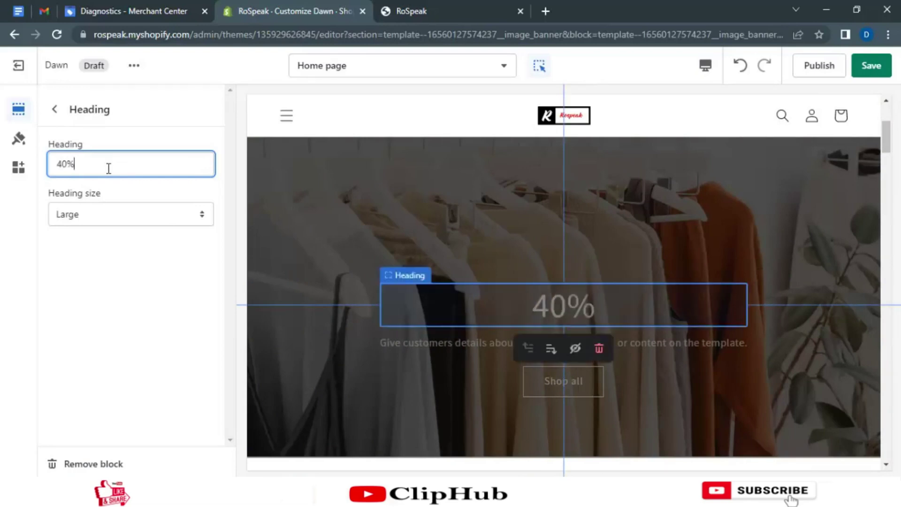
type(" OF")
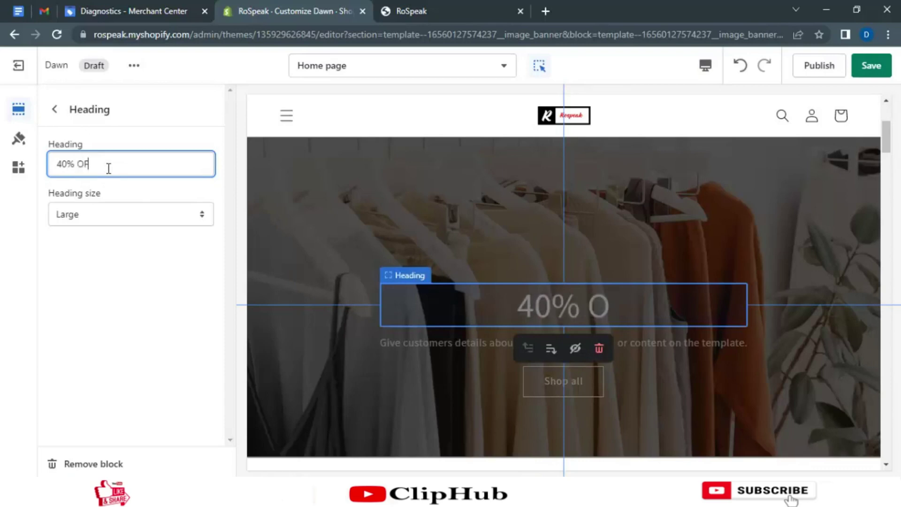
type("F On")
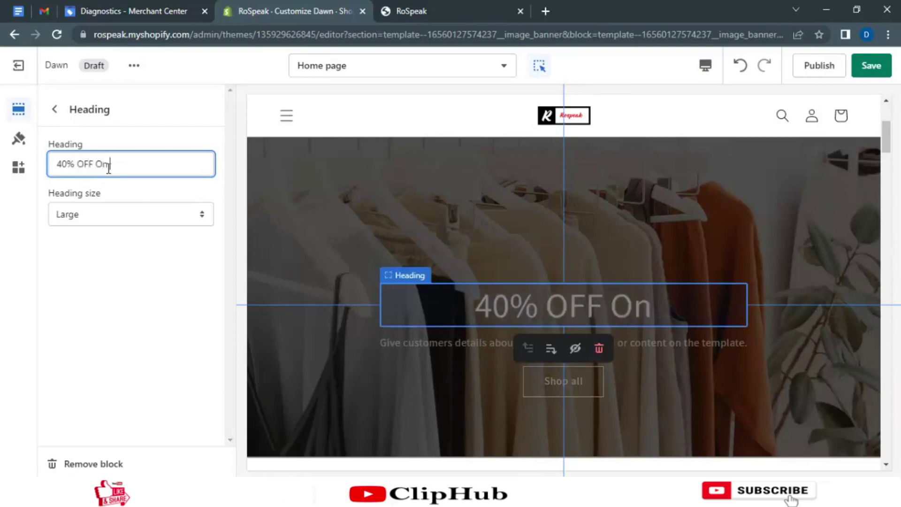
type(" All")
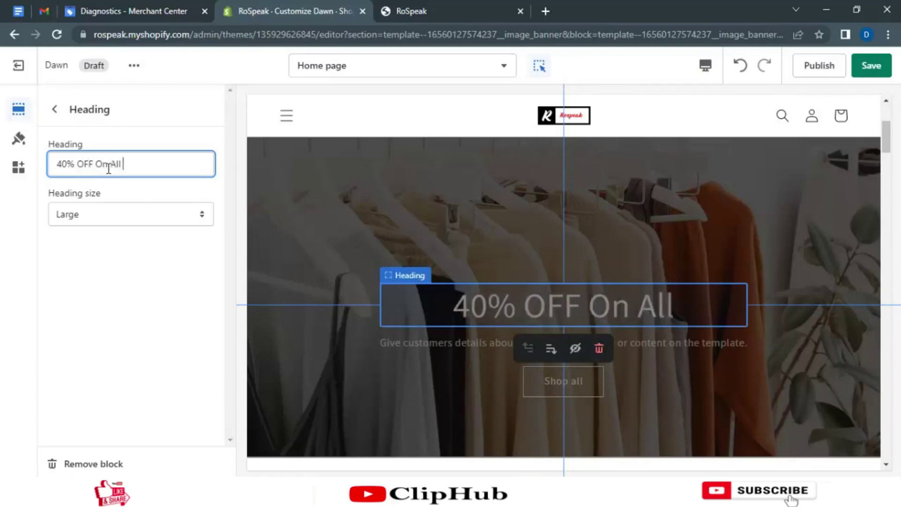
type(" P")
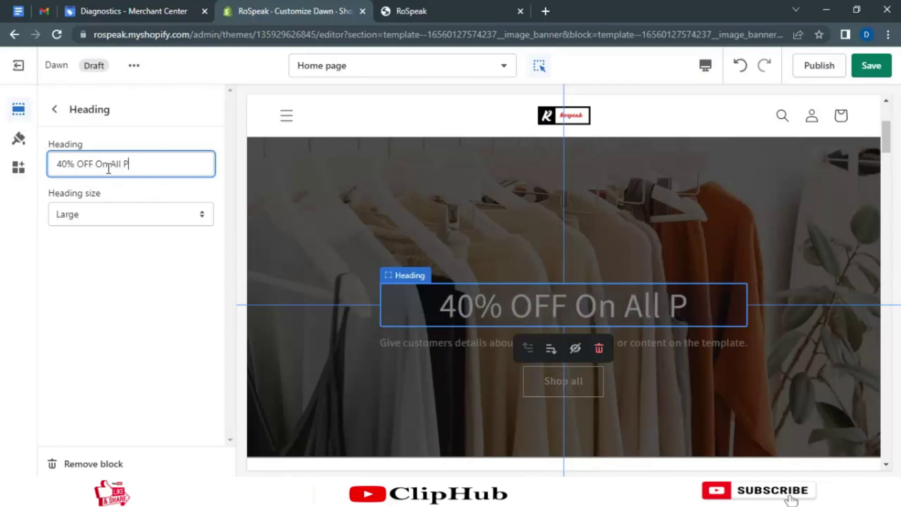
type("roducts")
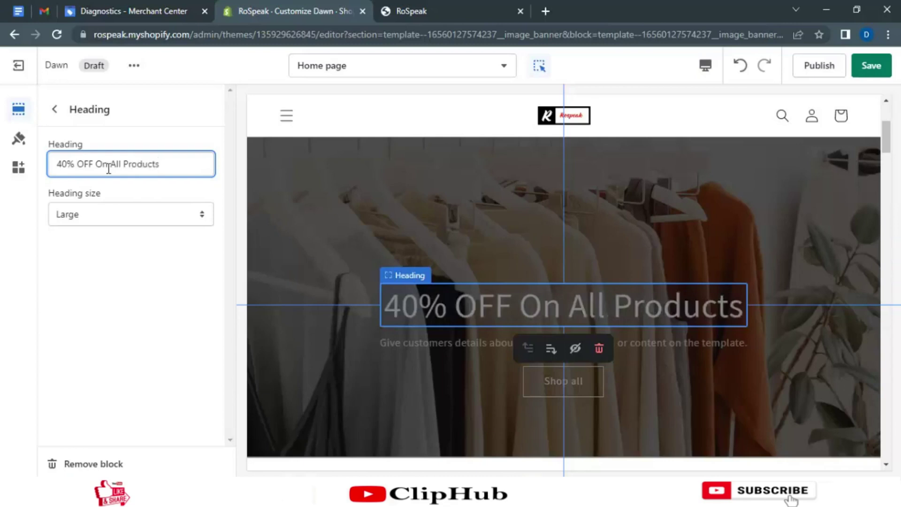
left_click(55, 109)
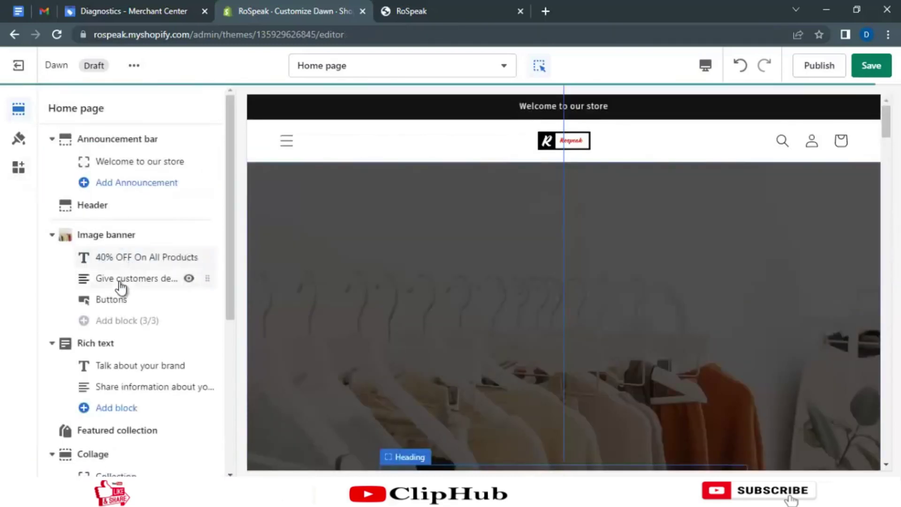
- Replace the image banner's description with the copied text "All Type Of Trending Clothes Available"
left_click(121, 282)
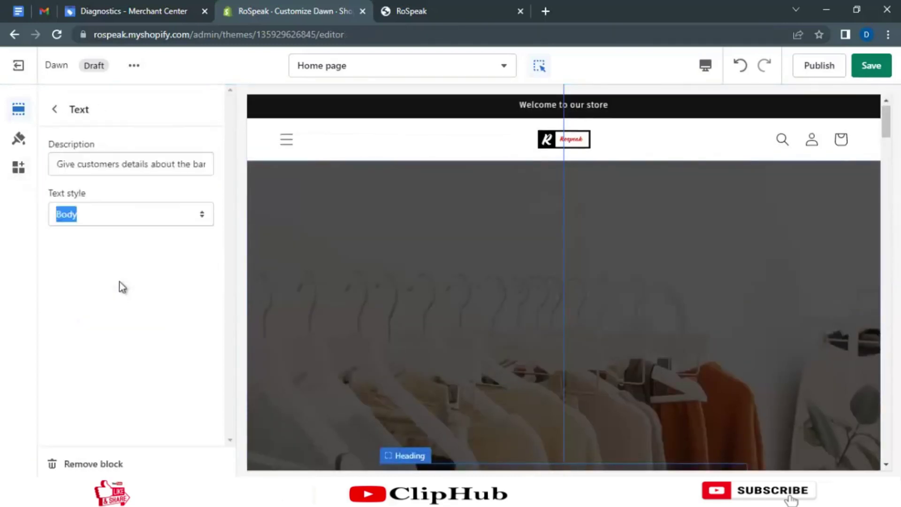
left_click(102, 168)
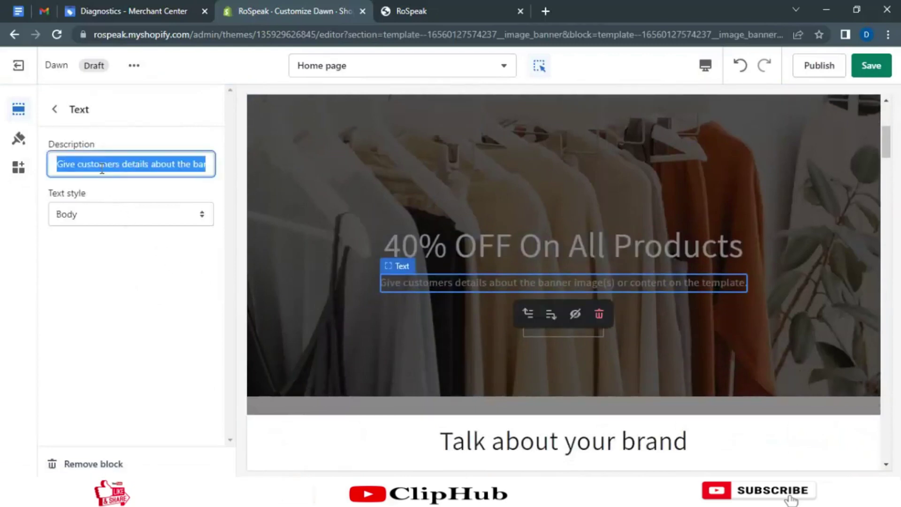
key("ctrl+v")
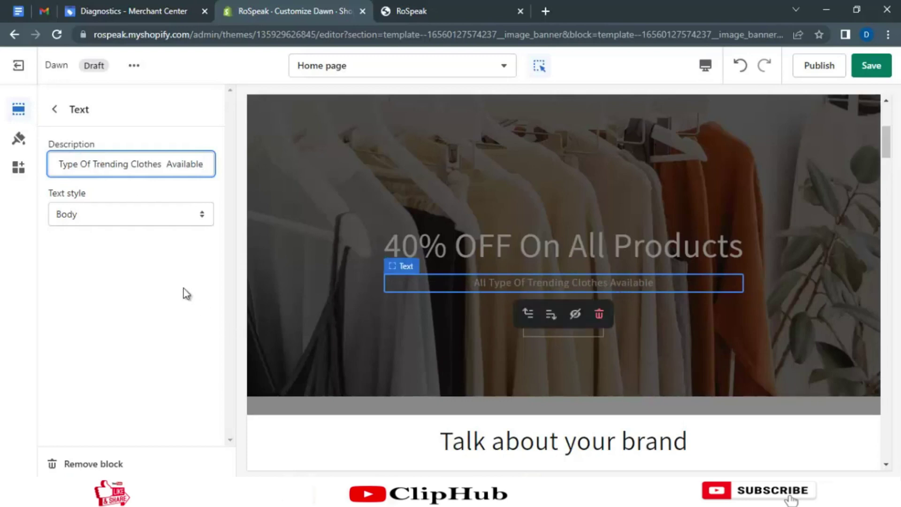
left_click(59, 109)
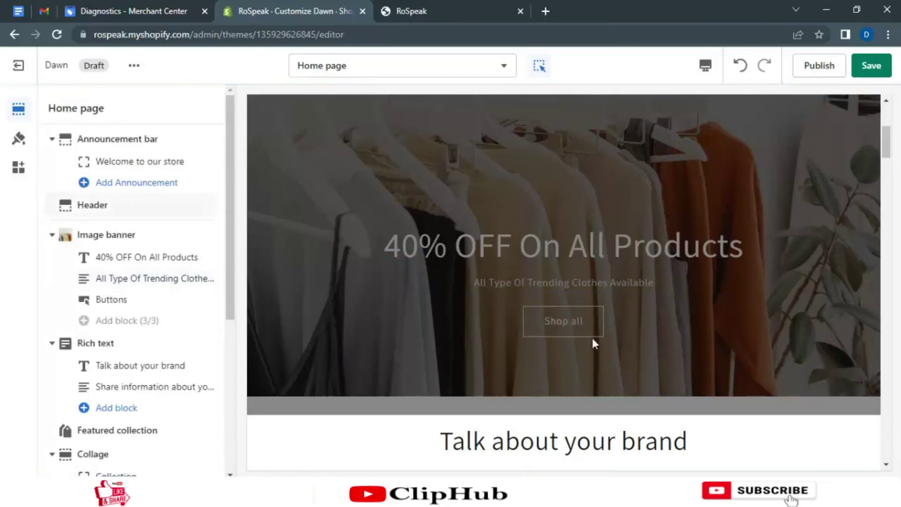
scroll(566, 327, "up", 5)
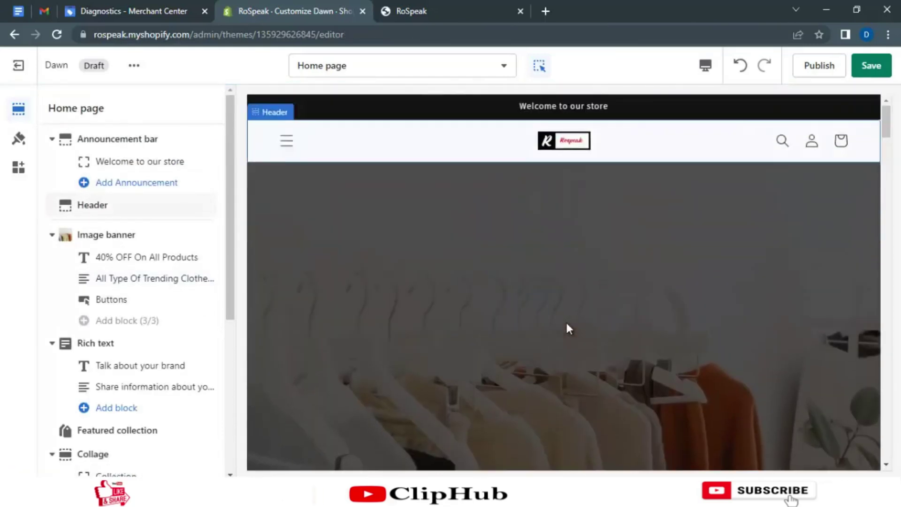
scroll(566, 325, "down", 10)
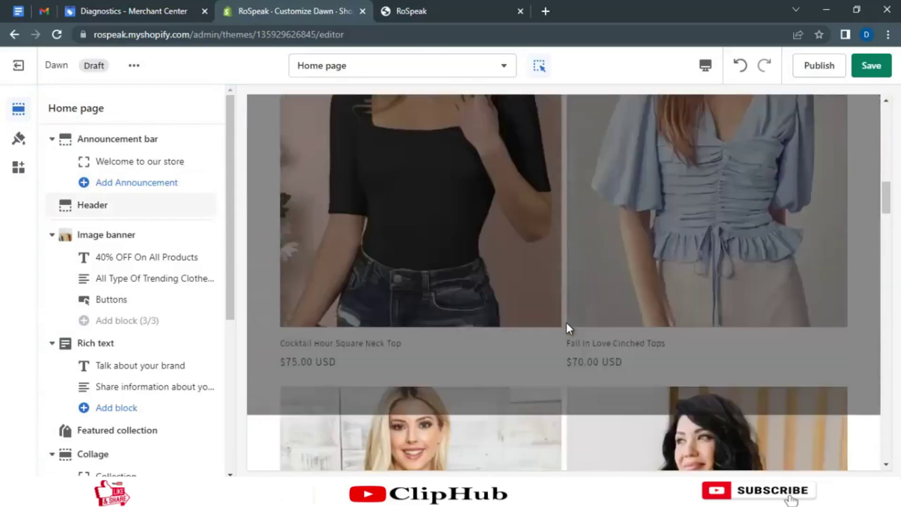
scroll(567, 323, "up", 12)
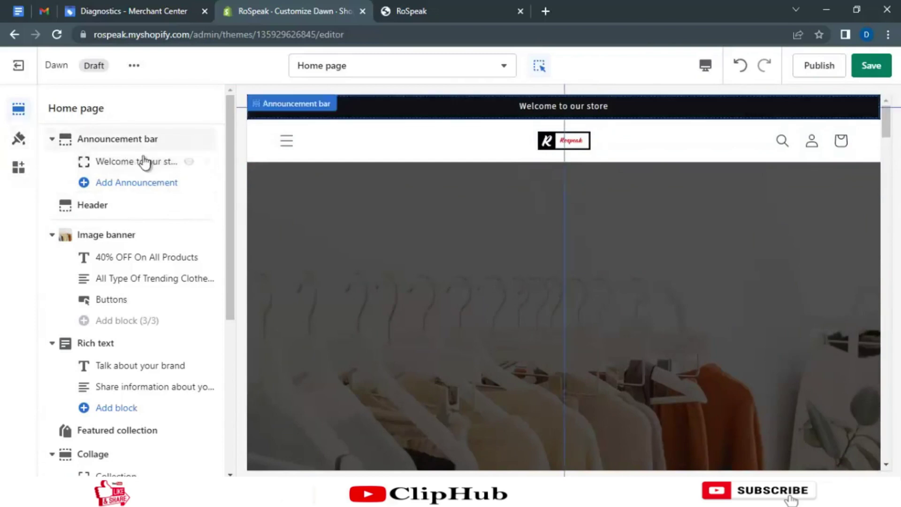
left_click(141, 162)
left_click(55, 109)
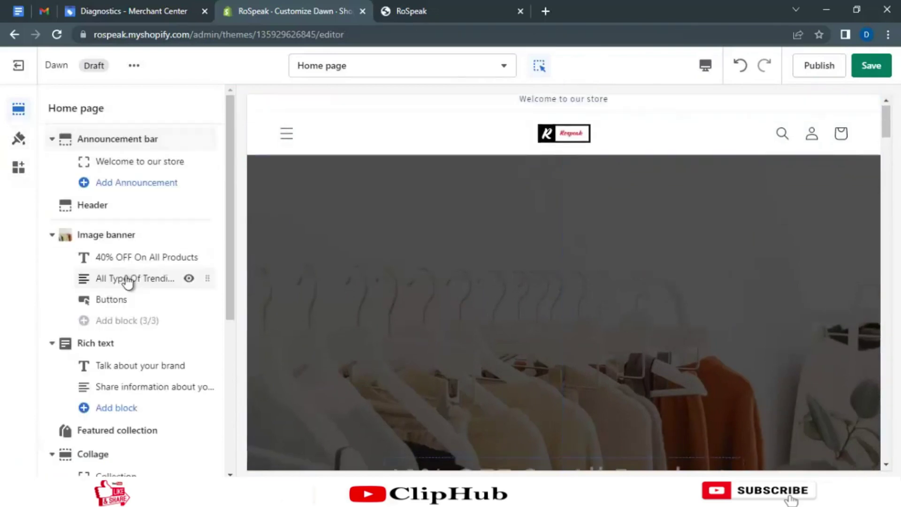
- Label the image banner's first button "Shop Now" and link it to All collections
left_click(120, 301)
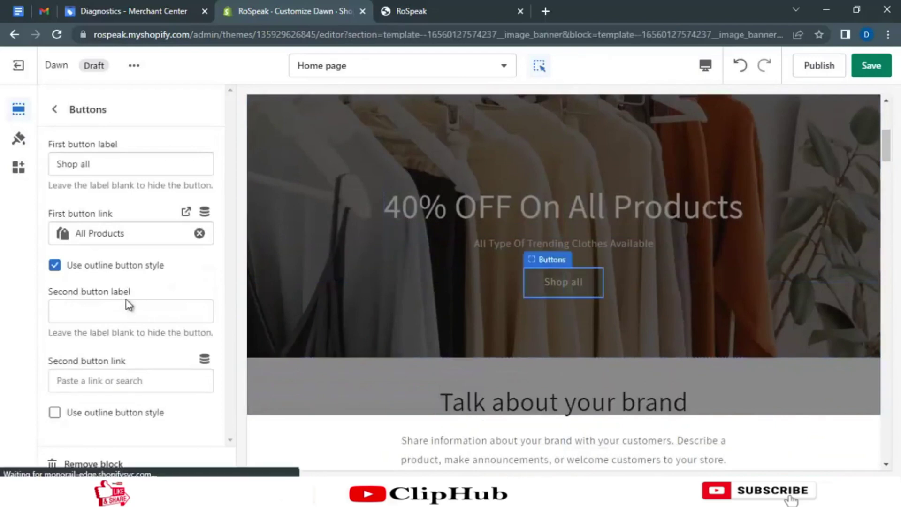
double_click(106, 164)
type("Now")
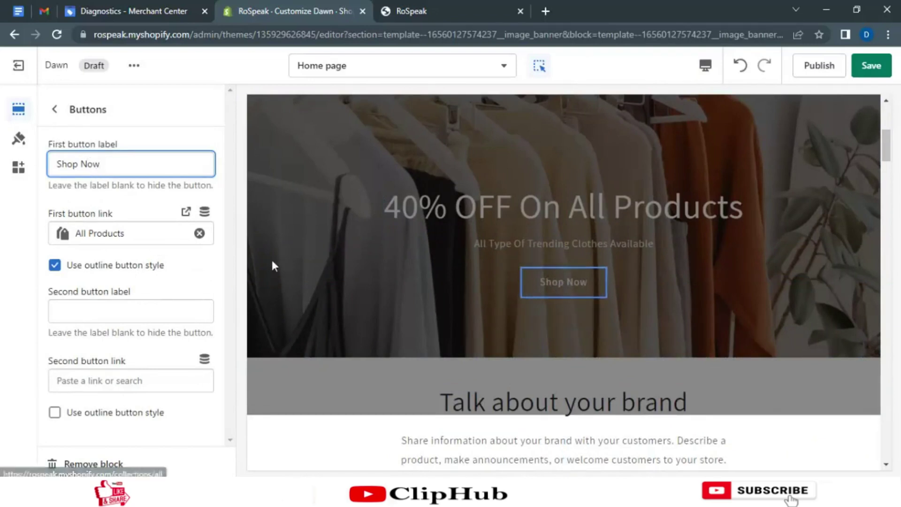
left_click(103, 231)
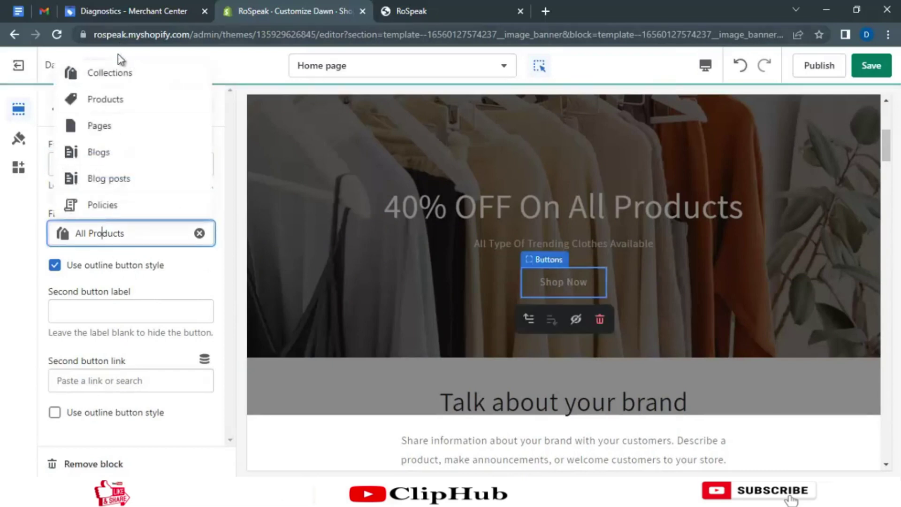
left_click(117, 73)
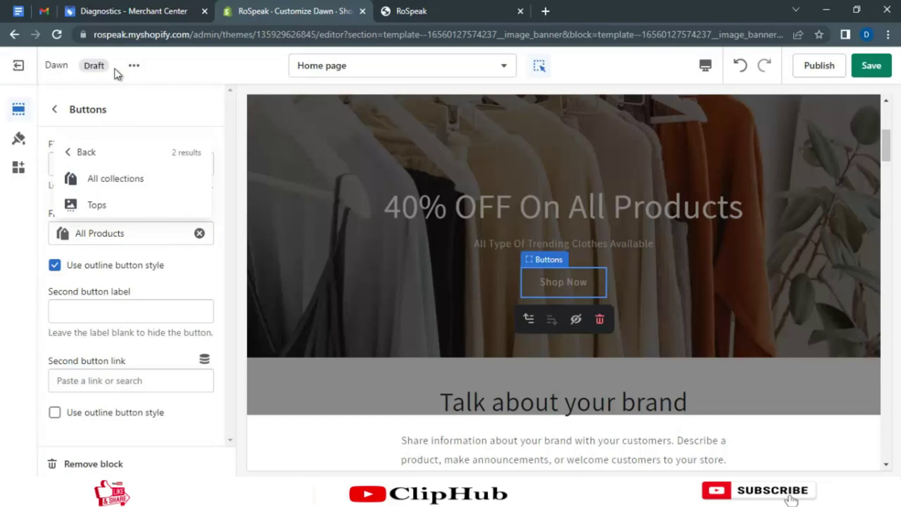
left_click(125, 179)
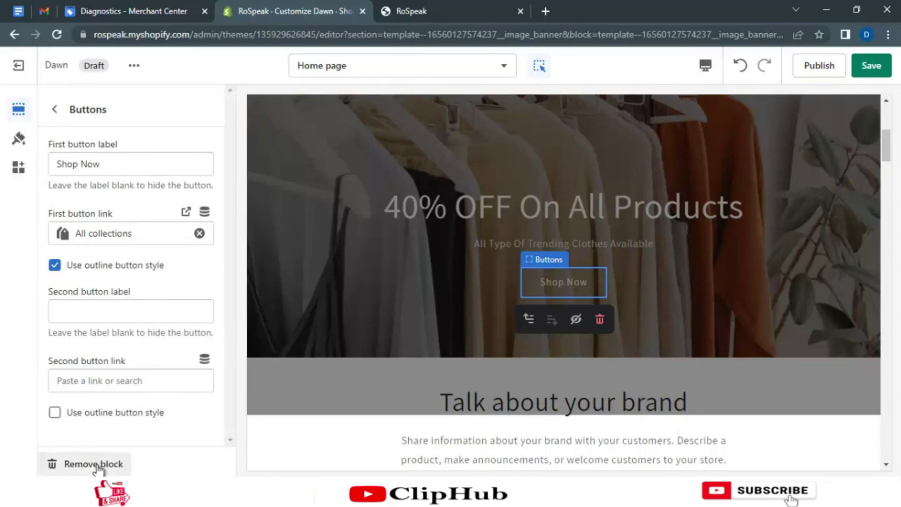
left_click(54, 109)
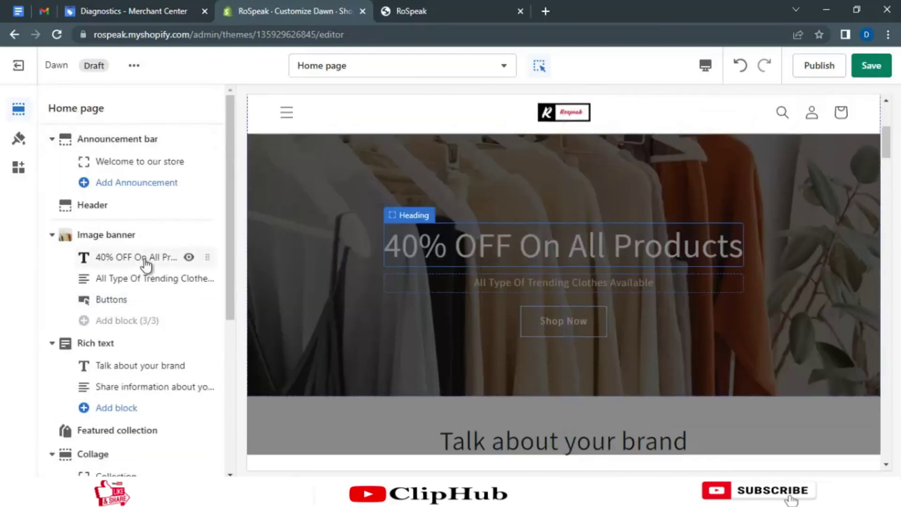
- Leave the header settings and open the "Talk about your brand" heading of the Rich text section
scroll(413, 342, "down", 4)
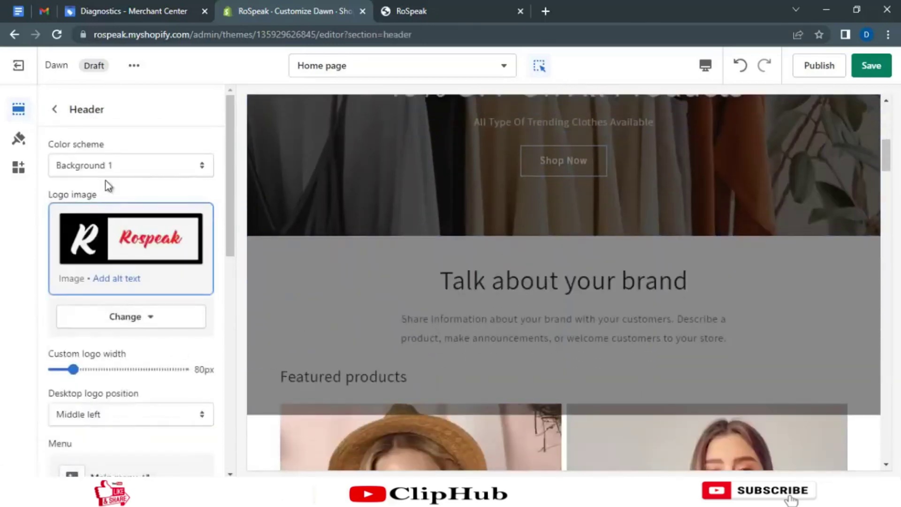
left_click(55, 109)
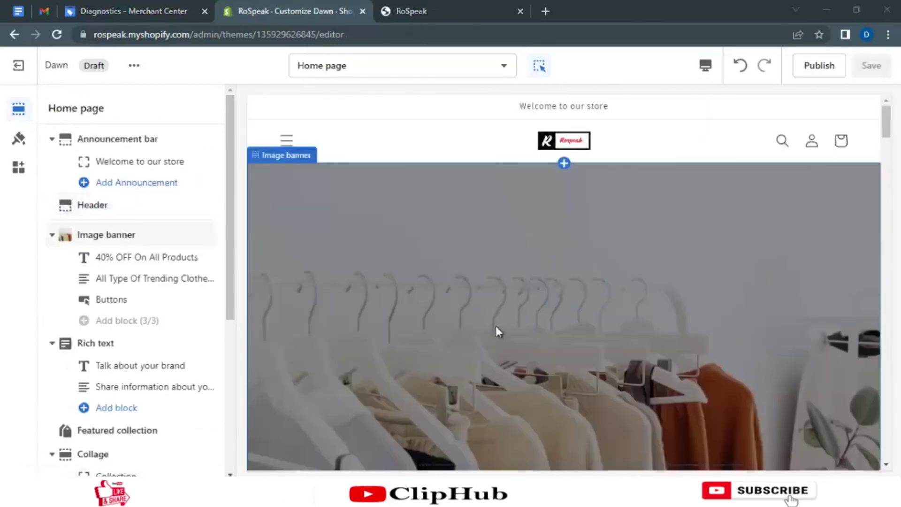
scroll(561, 361, "down", 4)
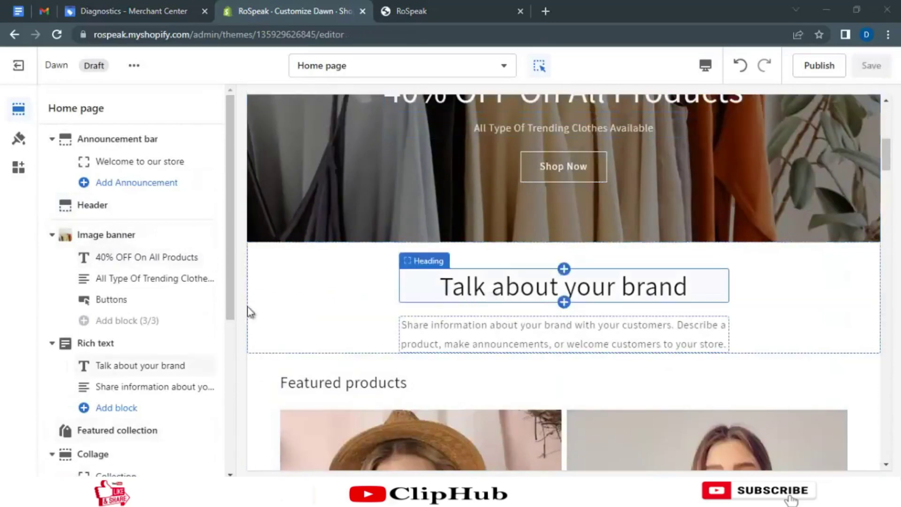
scroll(120, 280, "down", 2)
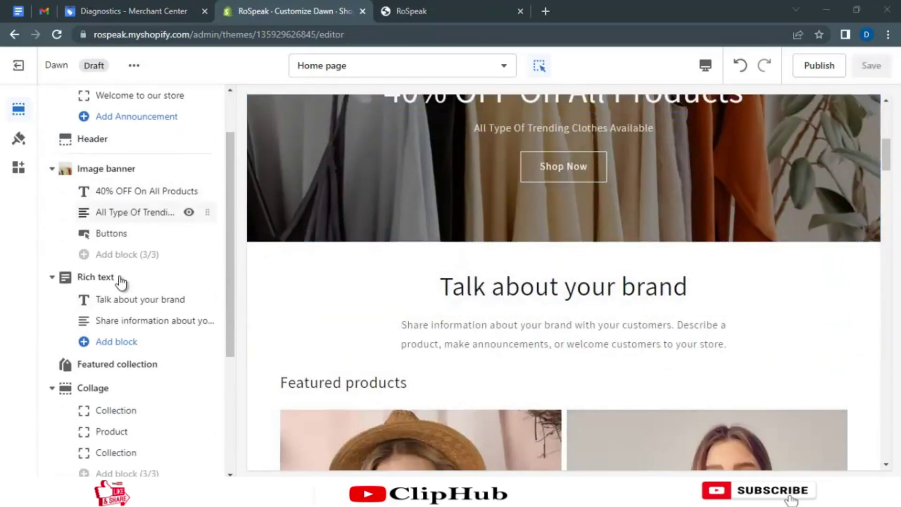
mouse_move(103, 285)
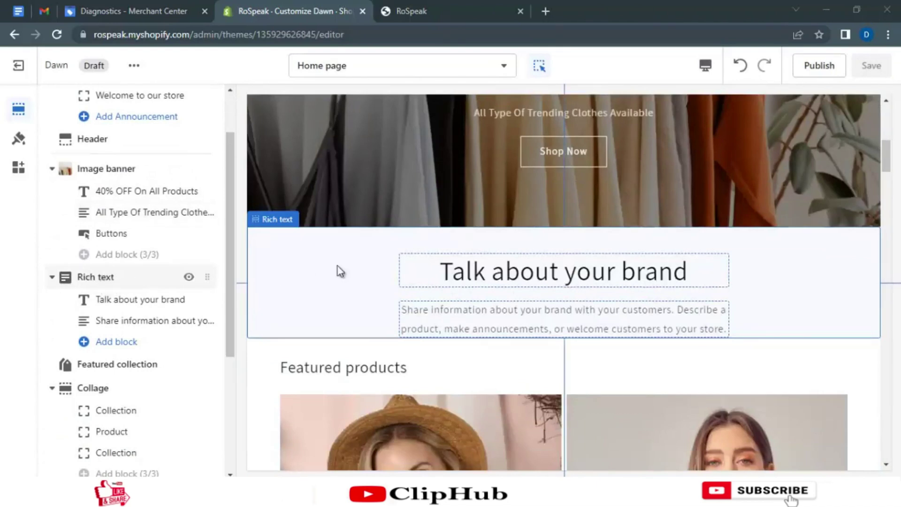
left_click(468, 281)
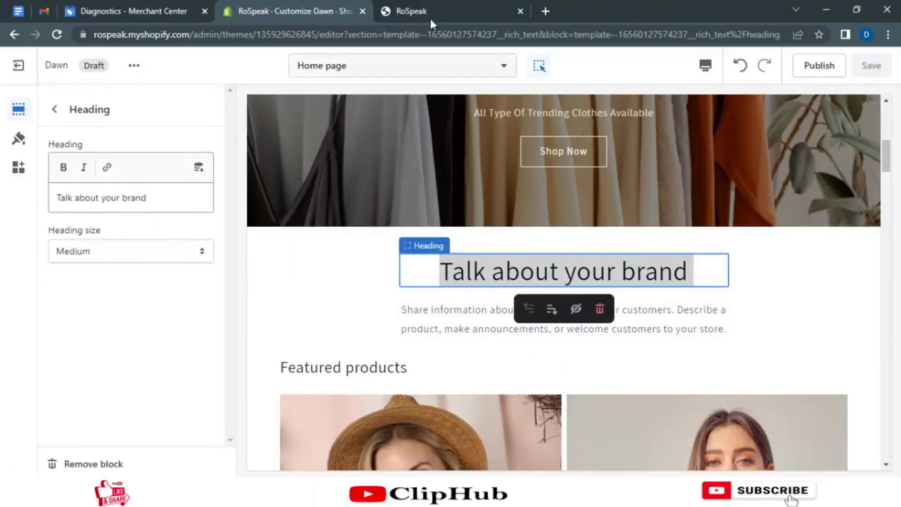
- Look at the Women Tops section of the live RoSpeak store for reference and return to the theme editor
left_click(458, 7)
scroll(477, 225, "down", 5)
scroll(479, 229, "down", 3)
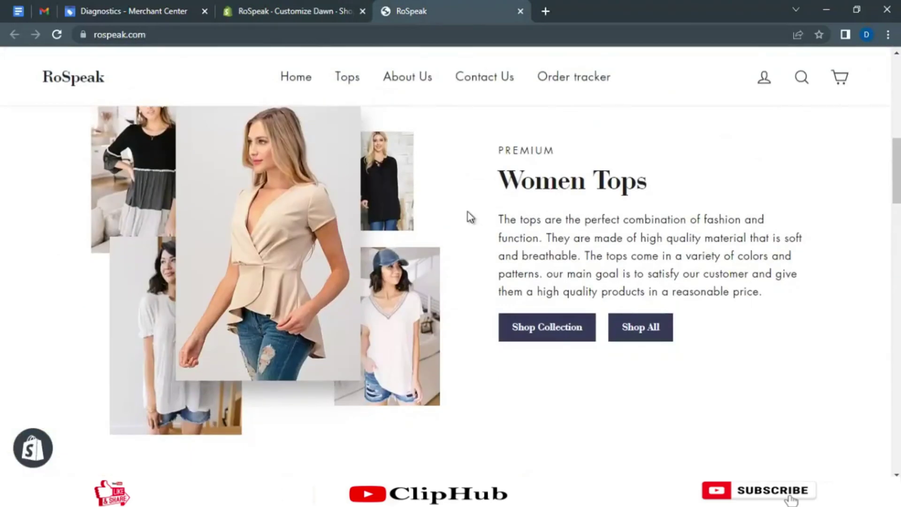
left_click(247, 6)
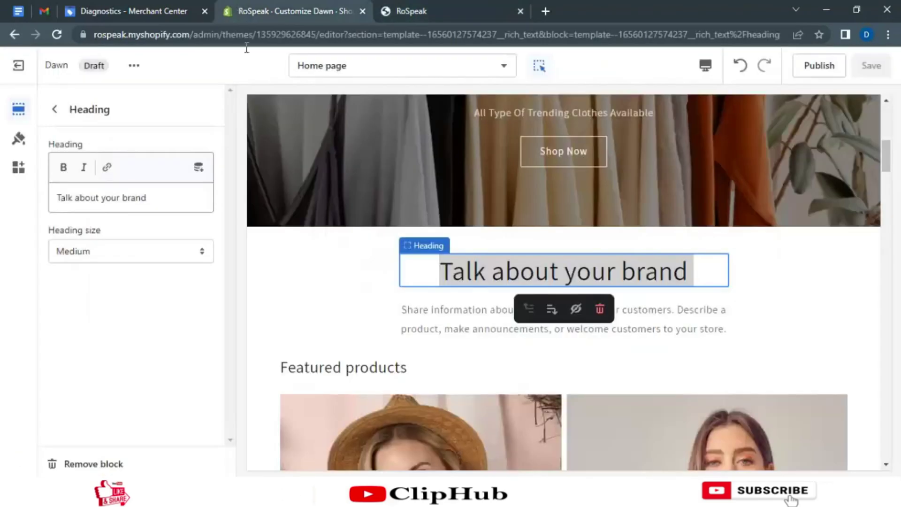
- Replace the Rich text heading with "About RoSpeak" and make it bold
triple_click(108, 198)
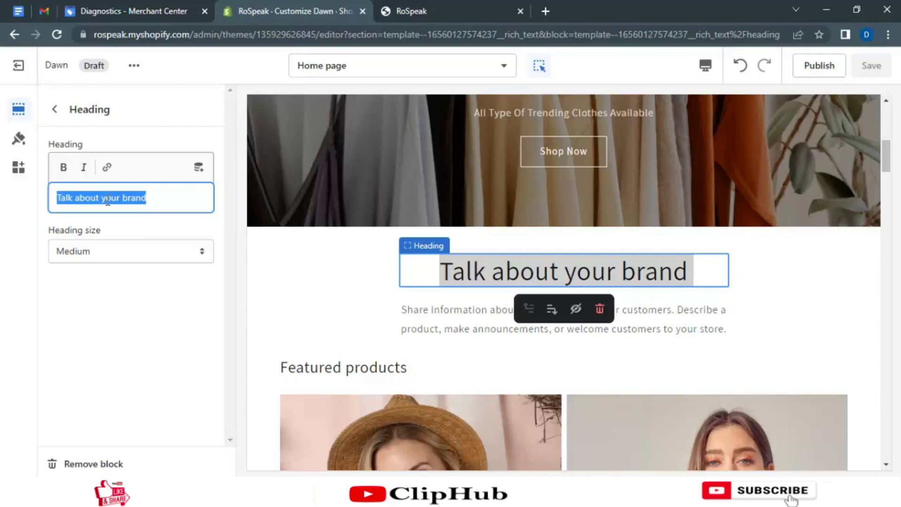
type("Ab")
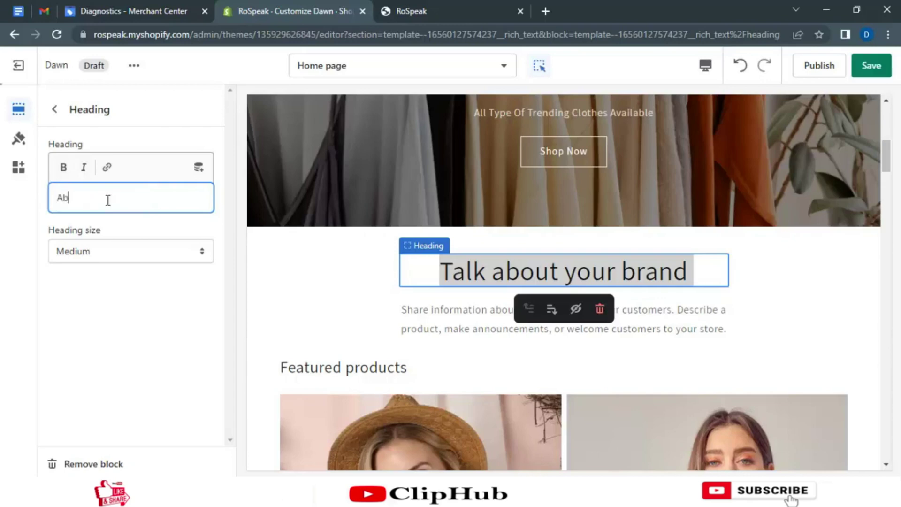
type("out ")
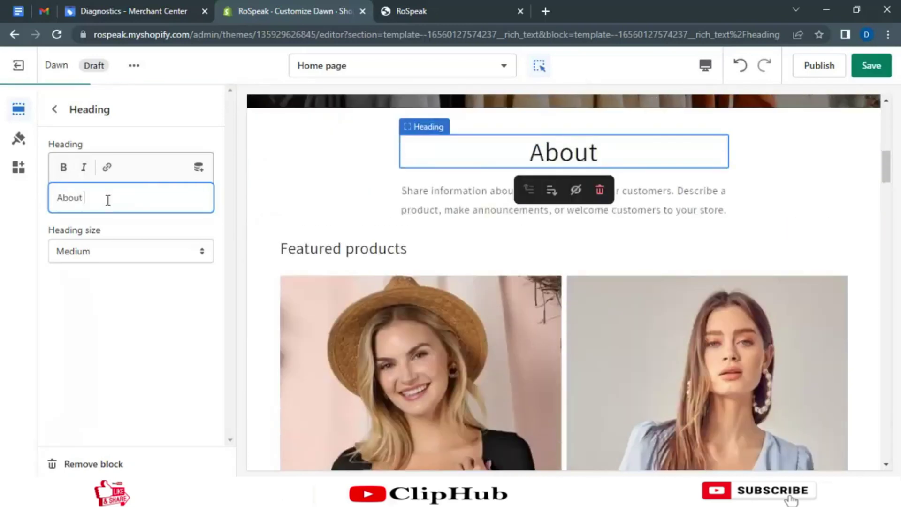
type("Ro")
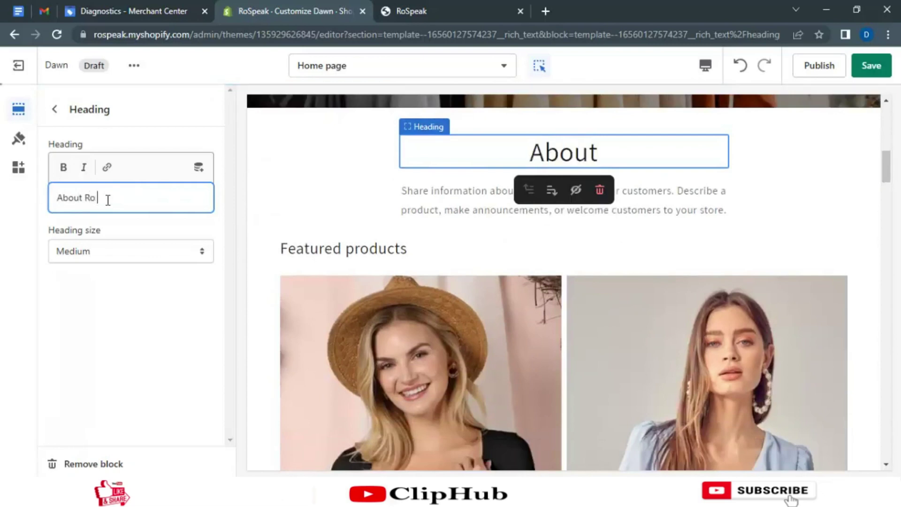
type("Speak")
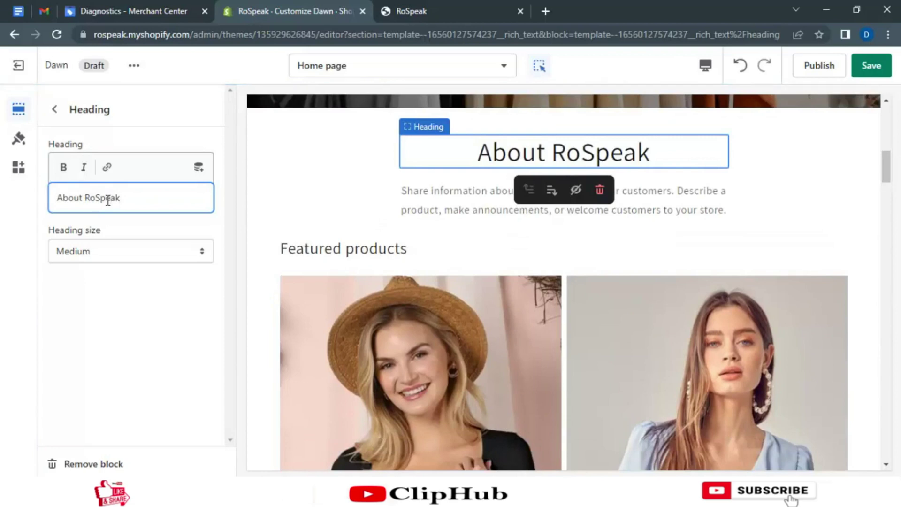
triple_click(99, 199)
left_click(63, 168)
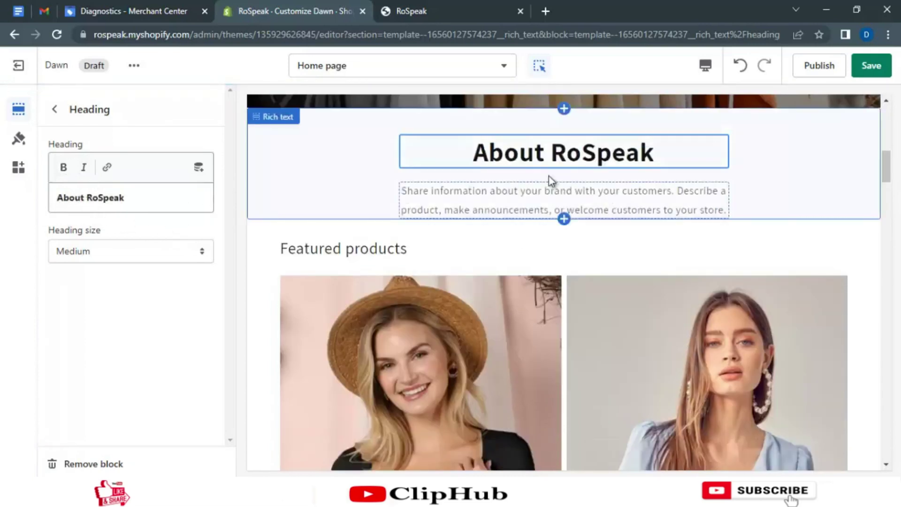
- View the description block below the About RoSpeak heading, close it and look over the home page sections in the preview
double_click(541, 209)
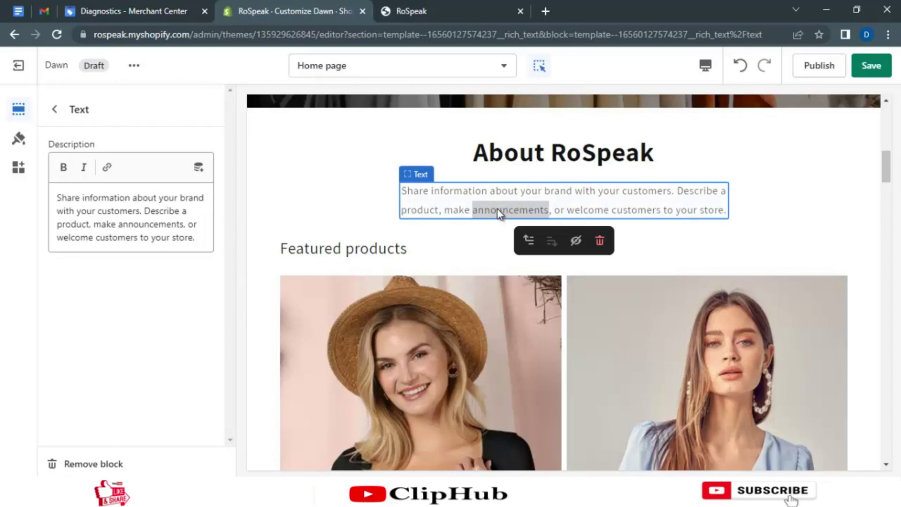
left_click(54, 109)
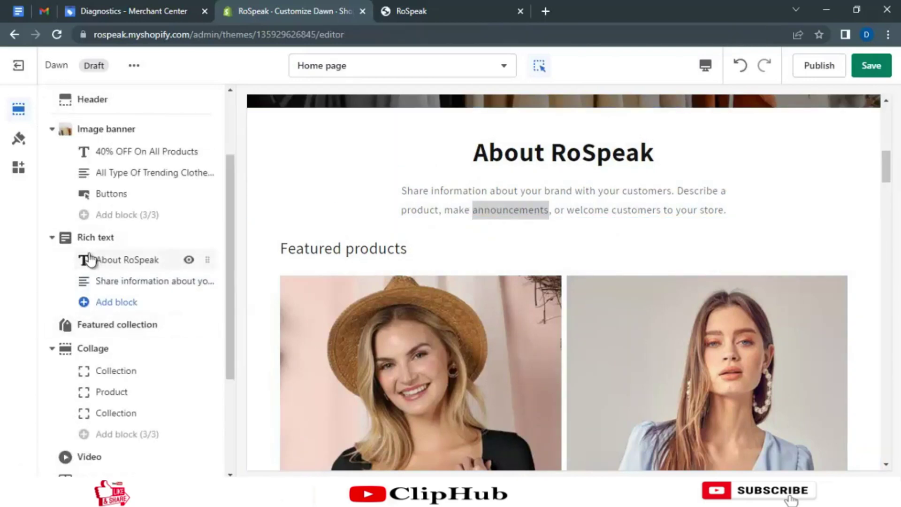
scroll(88, 257, "down", 1)
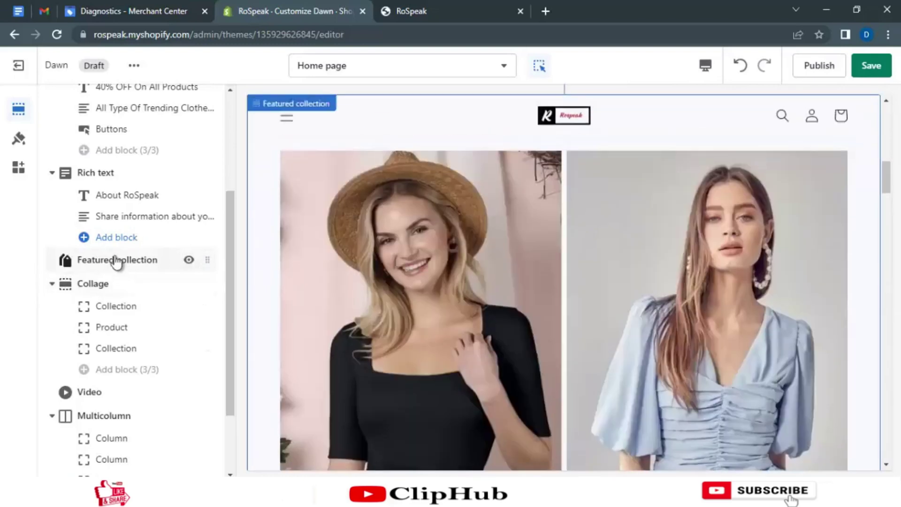
scroll(141, 262, "up", 5)
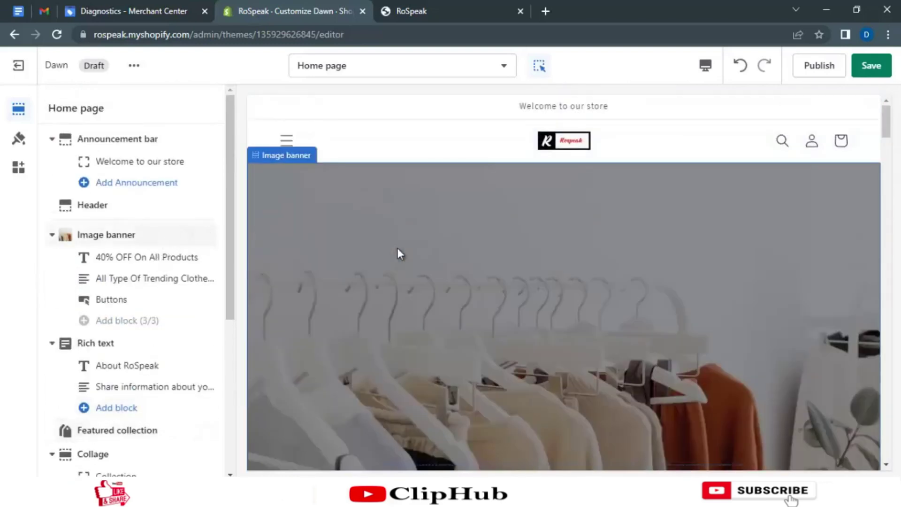
scroll(397, 248, "down", 10)
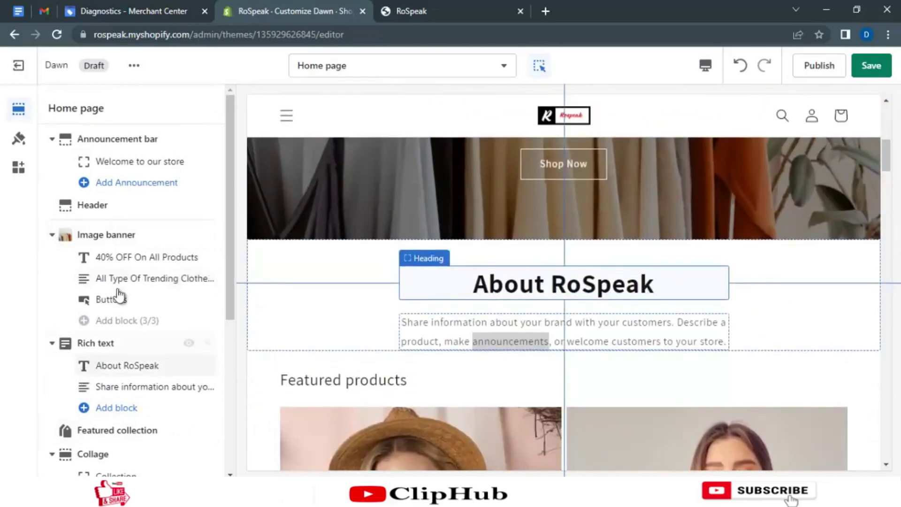
- Hide the Featured collection section and make it visible again
scroll(121, 298, "down", 3)
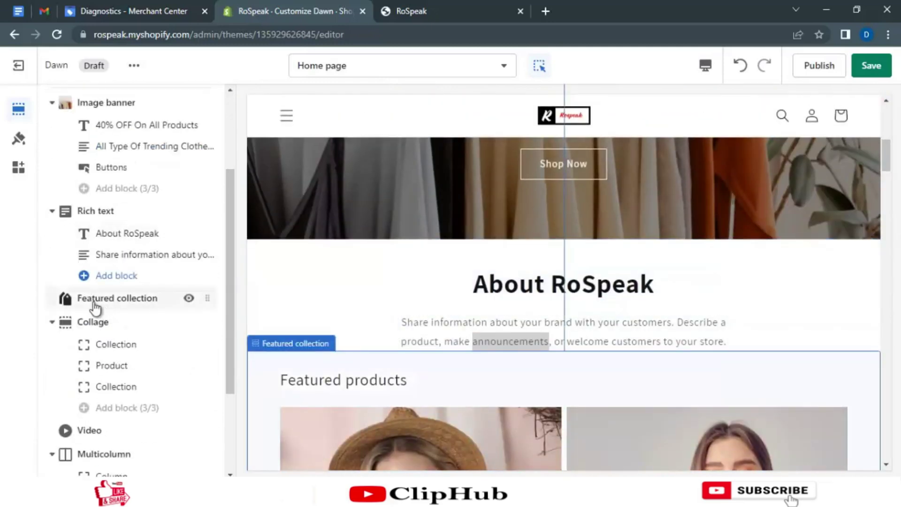
left_click(188, 299)
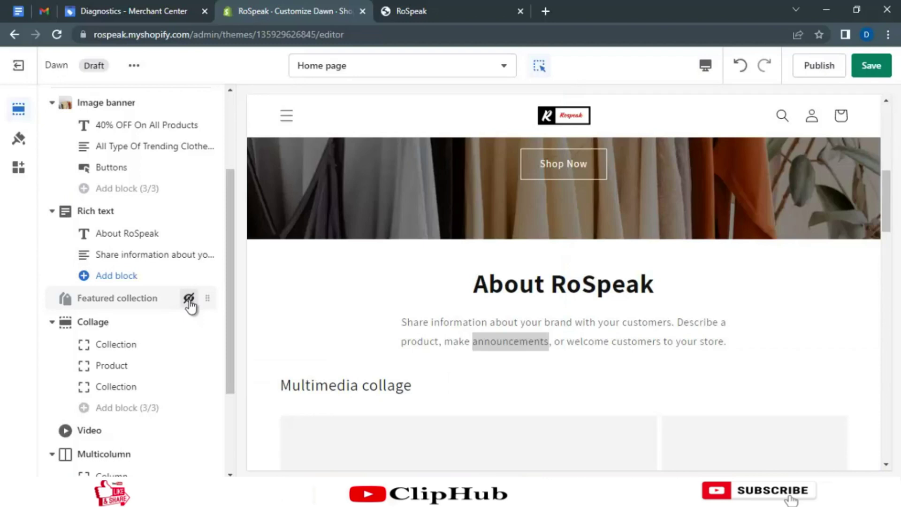
left_click(189, 299)
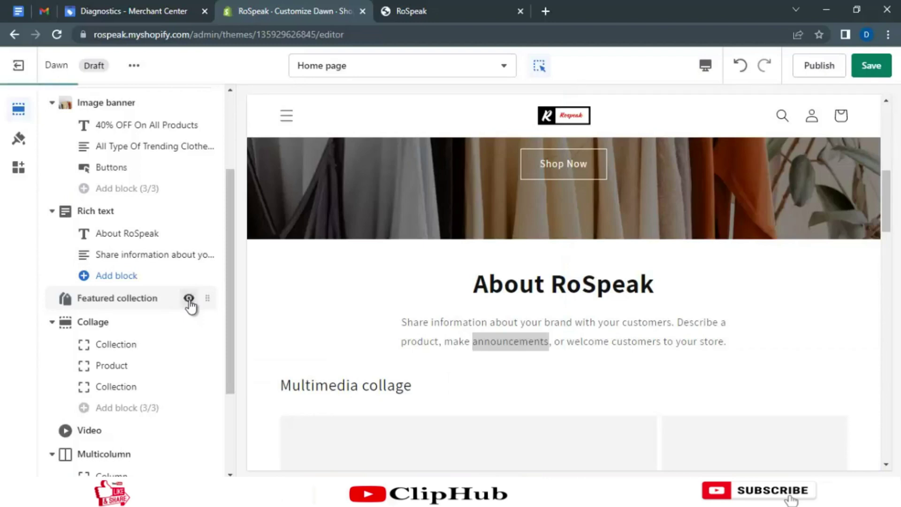
- Review the Featured collection section's settings, including the options for changing its collection, and return to the section list
left_click(145, 309)
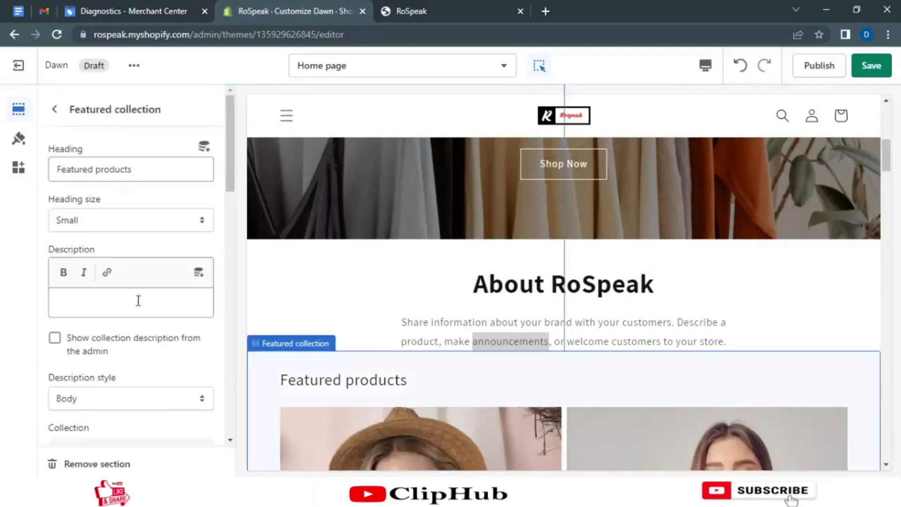
scroll(139, 301, "down", 6)
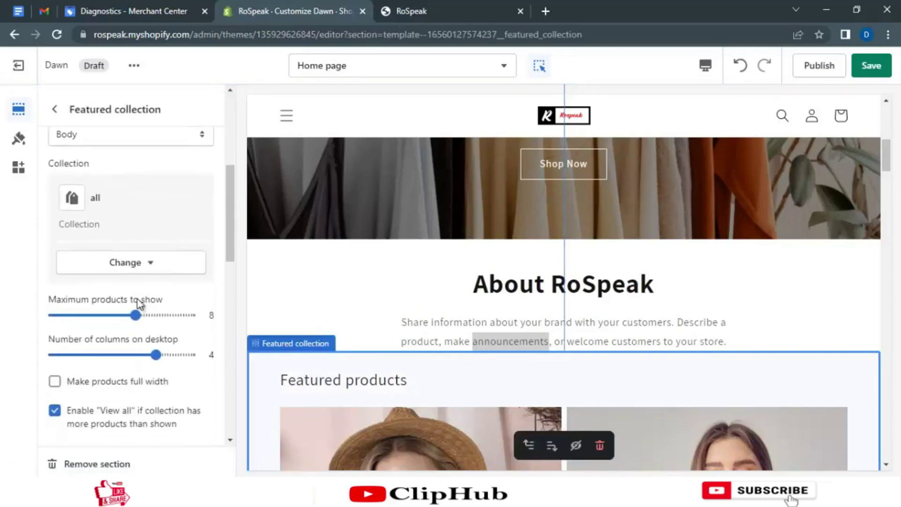
left_click(153, 270)
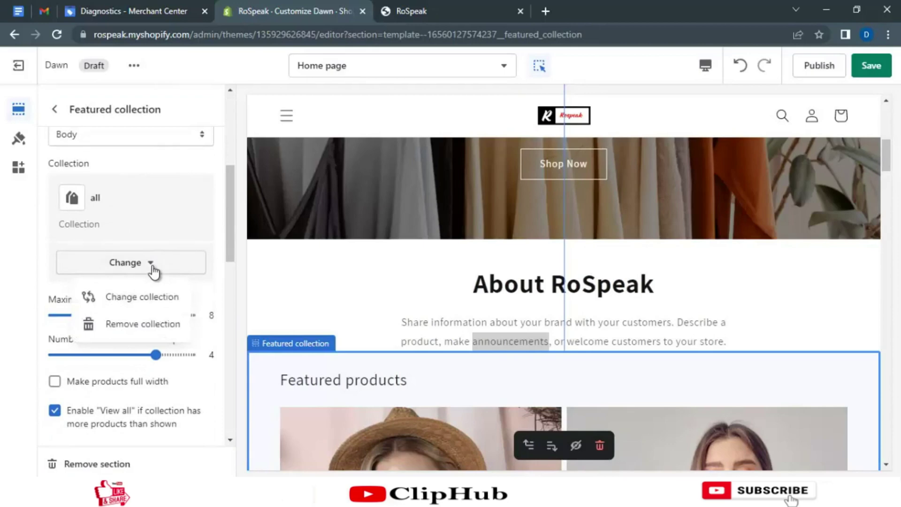
left_click(53, 110)
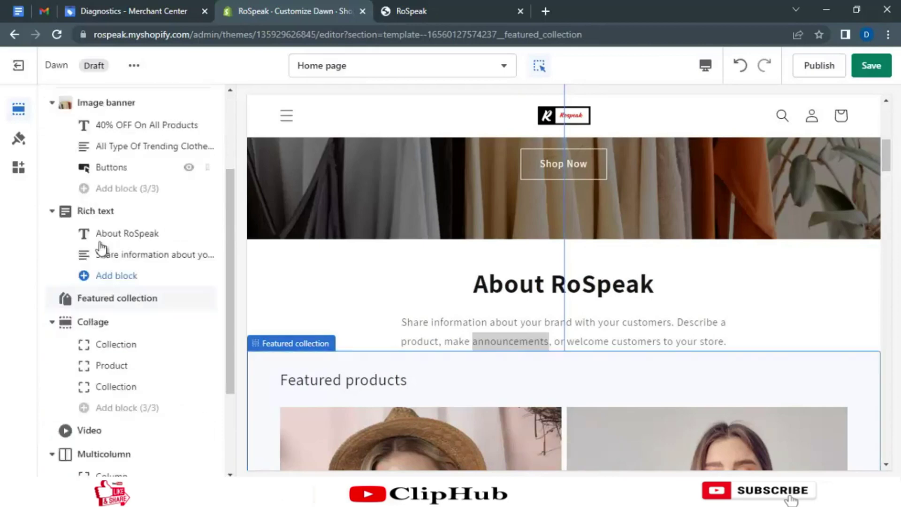
- Hide the Collage section together with its two Collection blocks and its Product block
scroll(118, 327, "down", 1)
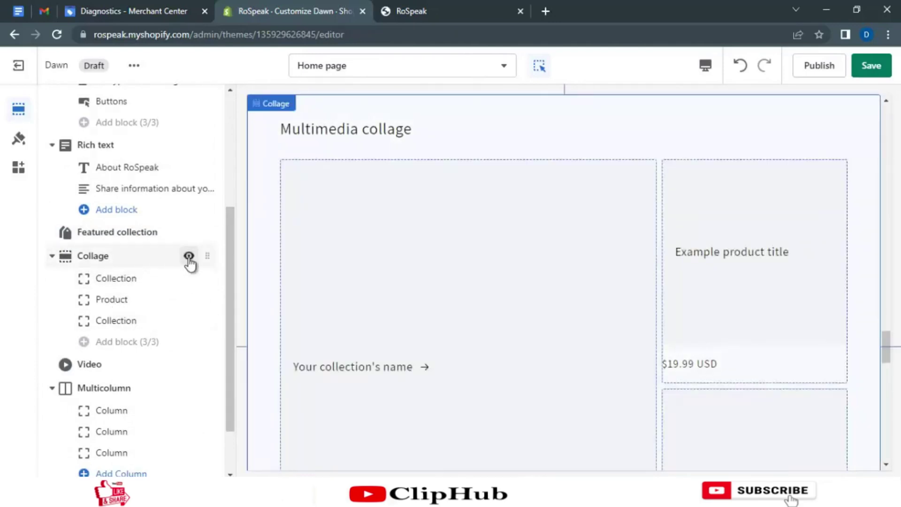
left_click(189, 256)
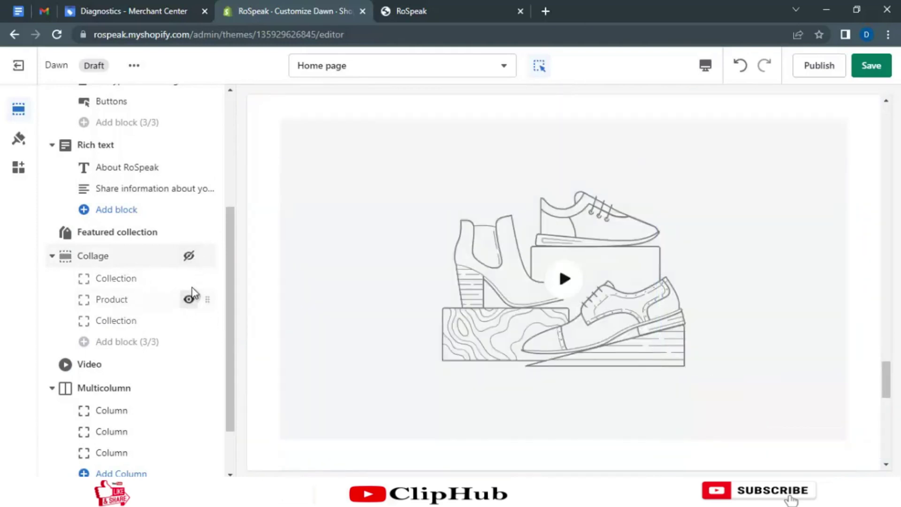
left_click(188, 278)
left_click(189, 299)
left_click(189, 321)
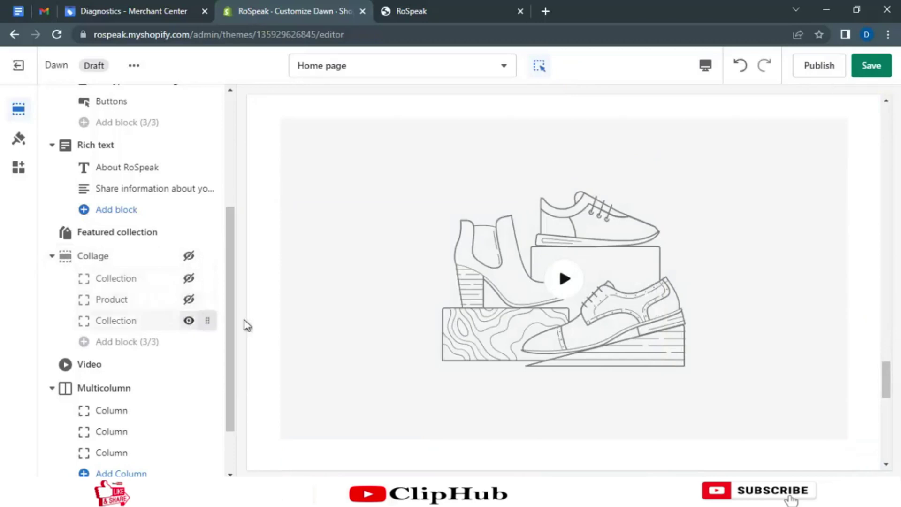
- Hide the Video section of the home page
scroll(398, 305, "up", 4)
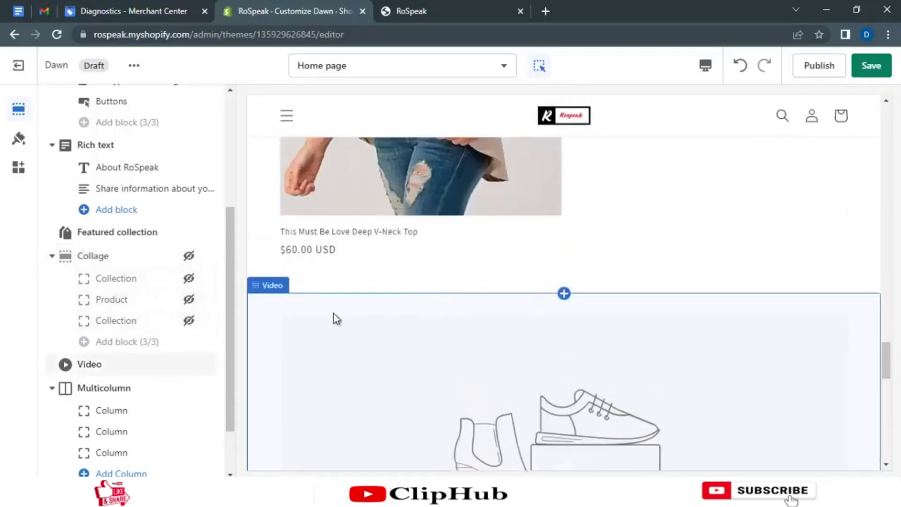
mouse_move(111, 364)
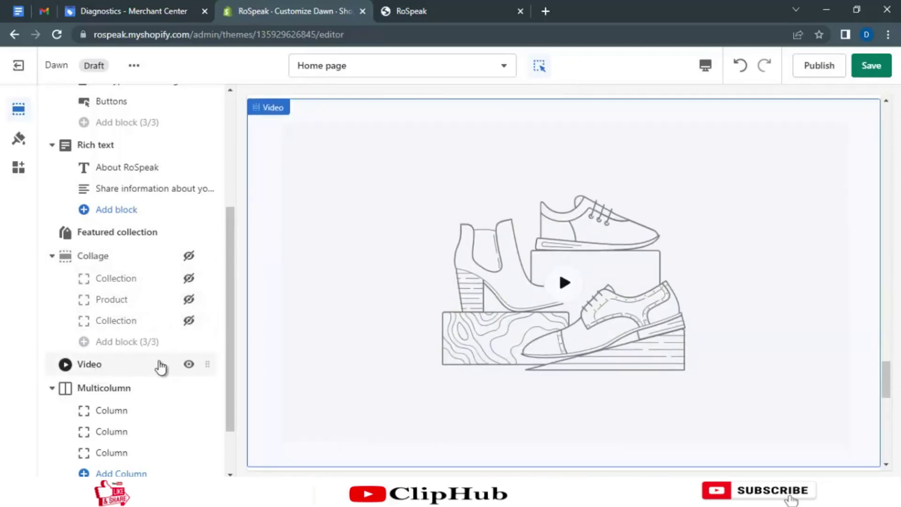
left_click(188, 365)
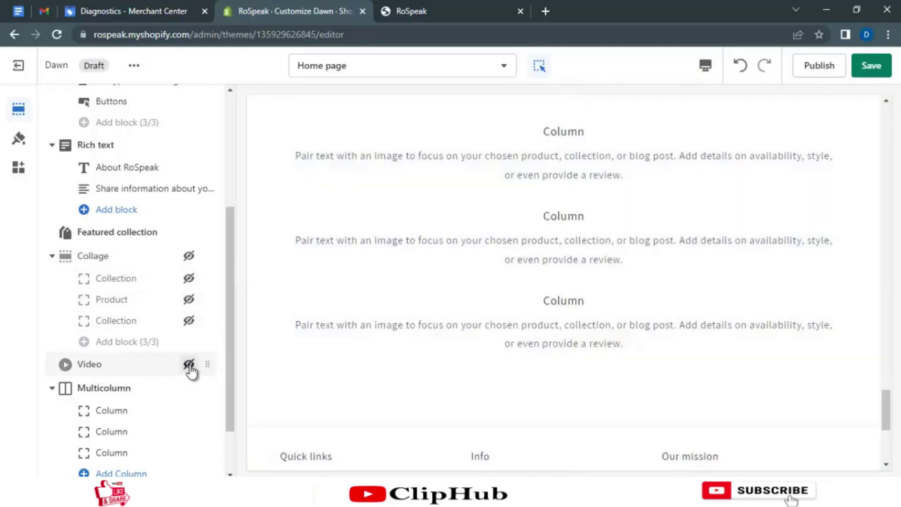
- Look through the Featured collection products down to the Multicolumn section in the page preview
mouse_move(152, 240)
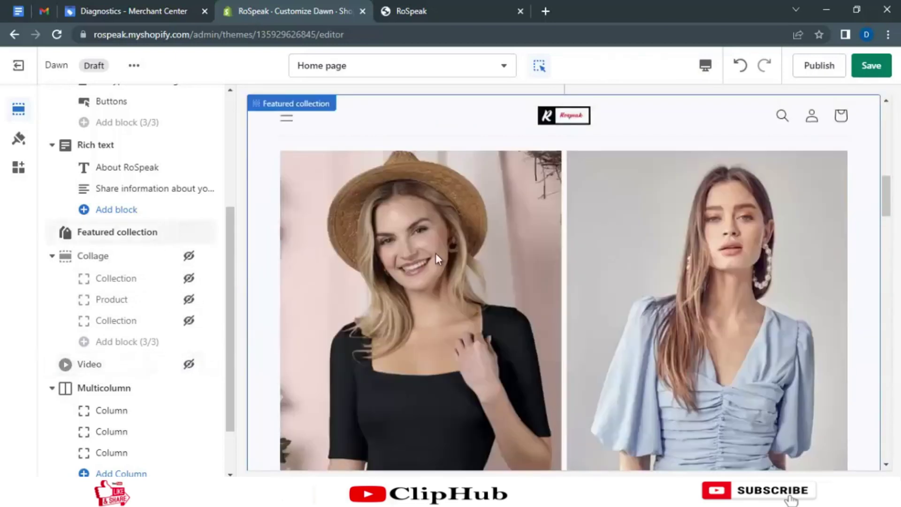
scroll(439, 257, "down", 15)
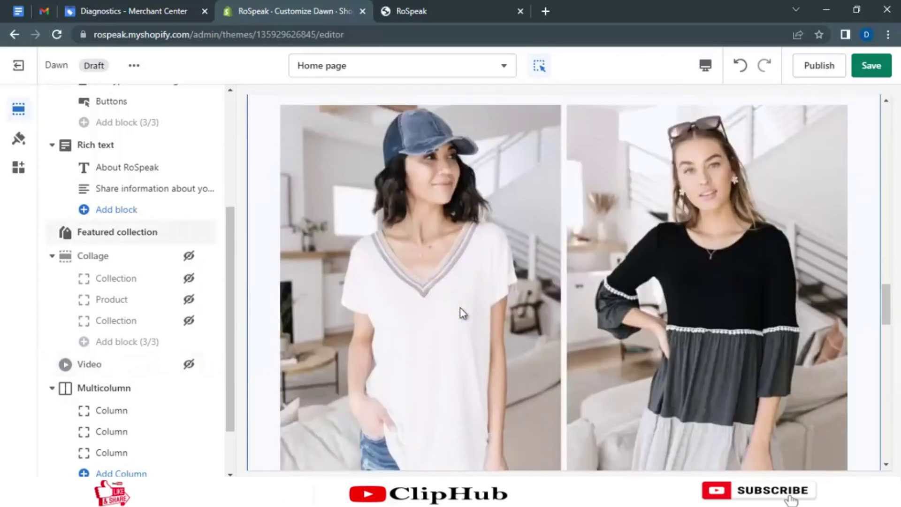
scroll(460, 308, "down", 15)
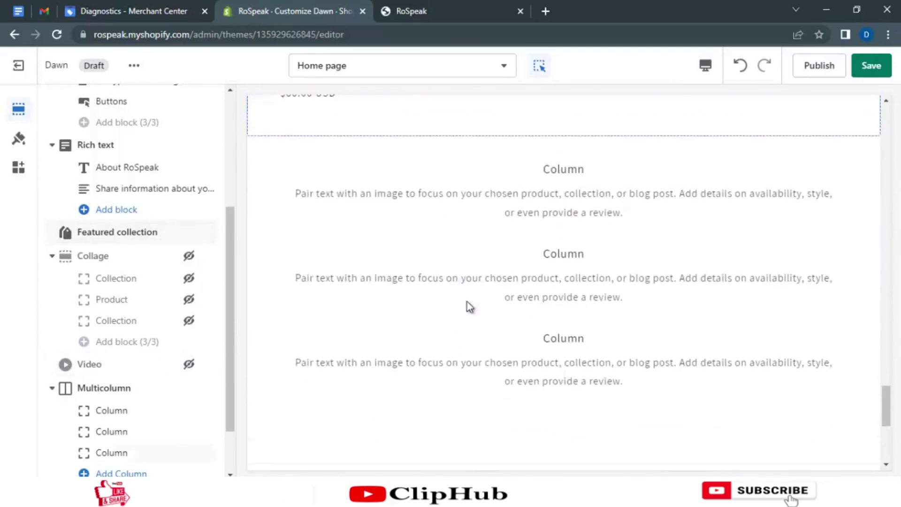
- Try hiding the Featured collection section and make it visible again
scroll(543, 261, "up", 1)
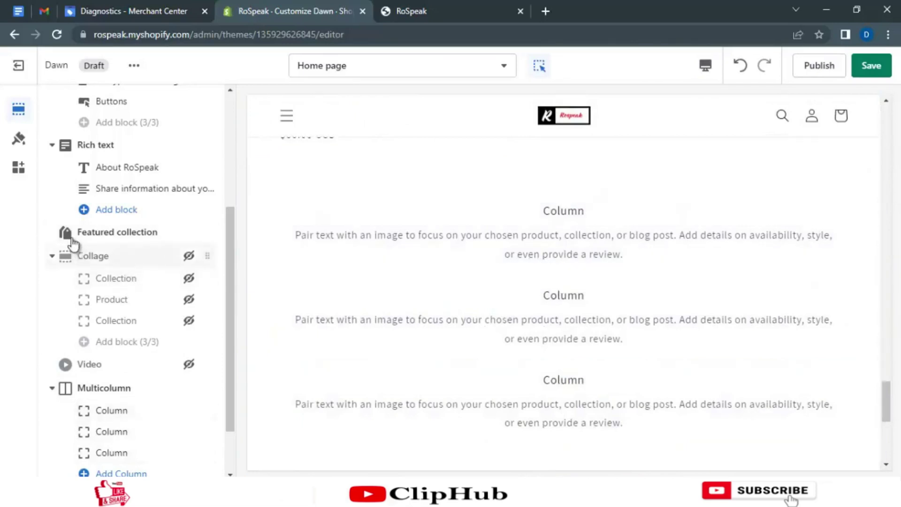
left_click(188, 232)
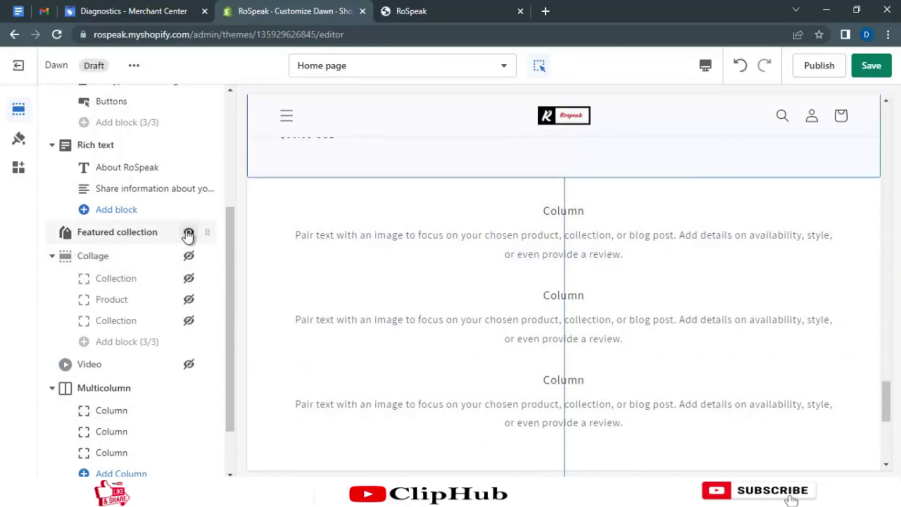
scroll(197, 238, "up", 2)
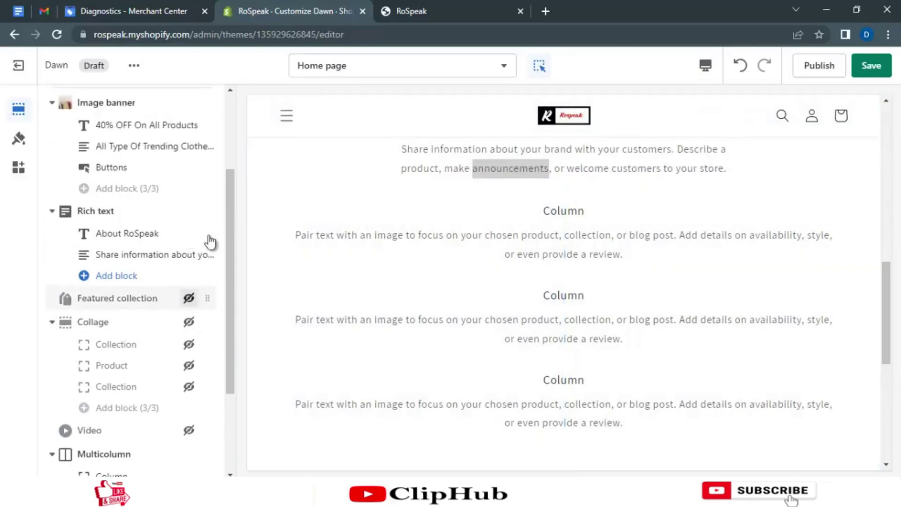
left_click(188, 298)
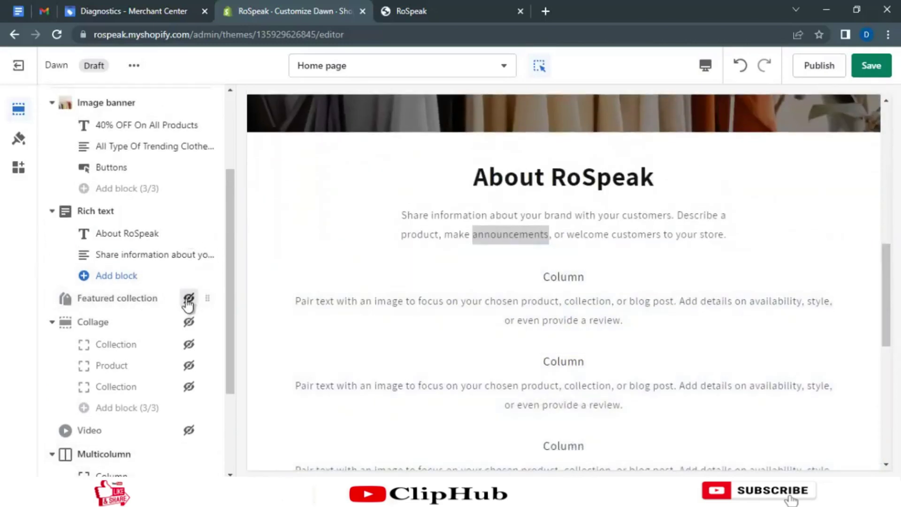
- Hide the Multicolumn section together with its three Column blocks
scroll(174, 338, "down", 3)
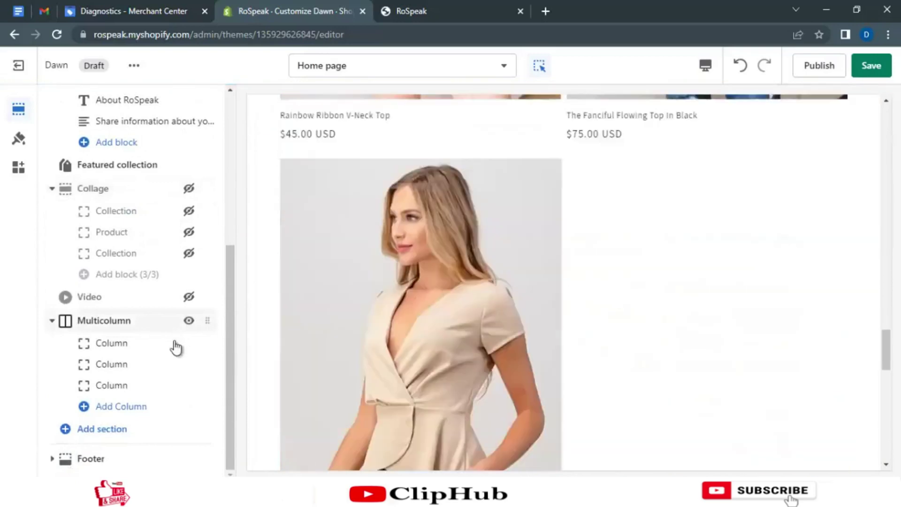
left_click(188, 321)
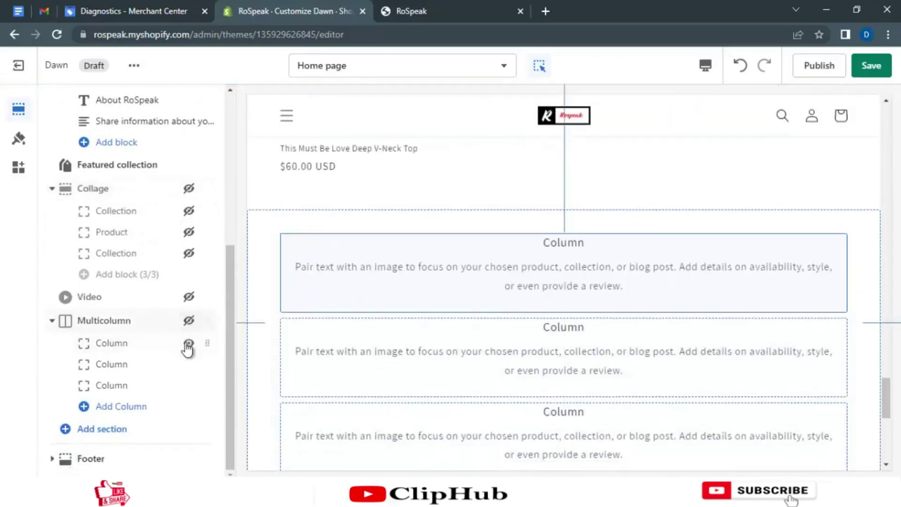
left_click(188, 346)
left_click(188, 365)
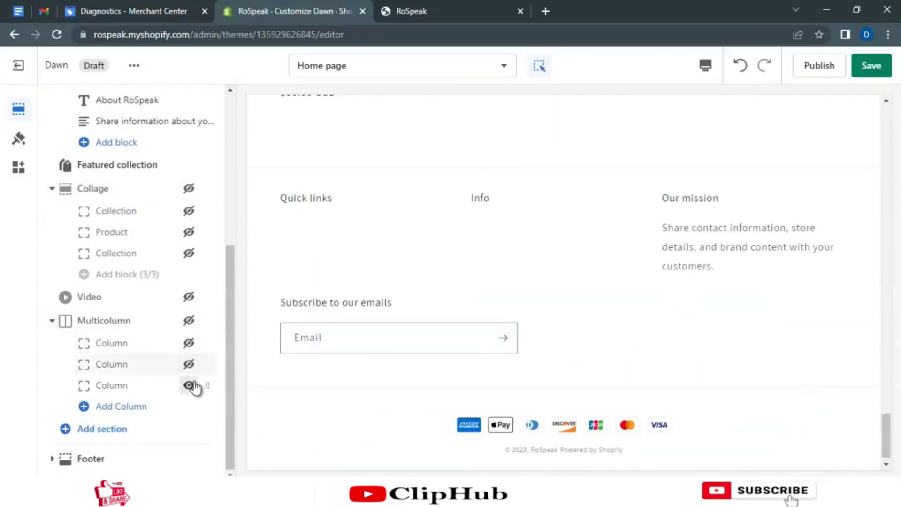
left_click(188, 385)
- Review the home page preview between the About RoSpeak text, the featured products and the footer
scroll(387, 364, "up", 10)
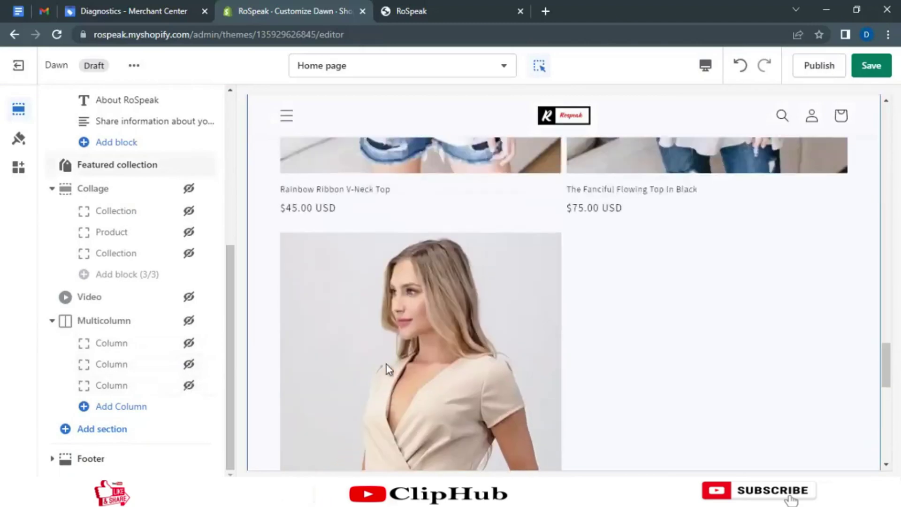
scroll(386, 365, "up", 10)
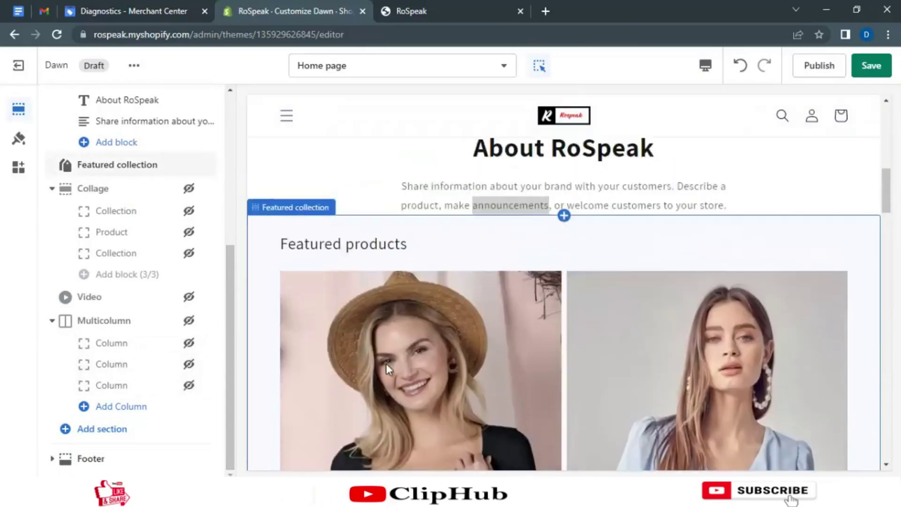
scroll(386, 366, "down", 10)
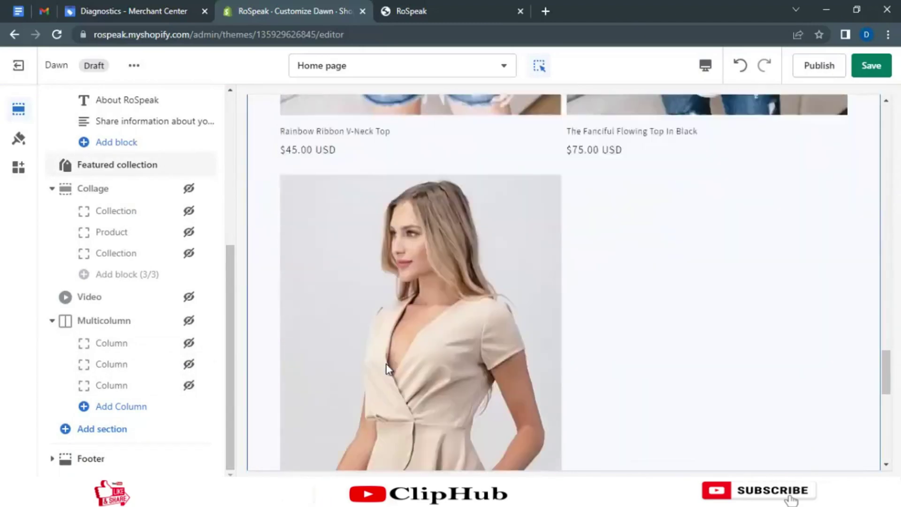
scroll(386, 367, "down", 3)
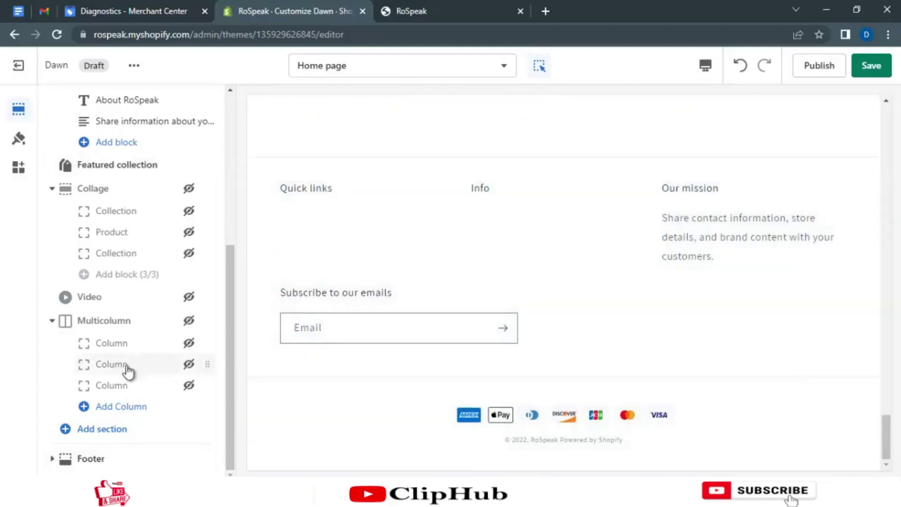
- Browse the theme sections and app blocks that can be added to the home page
left_click(100, 433)
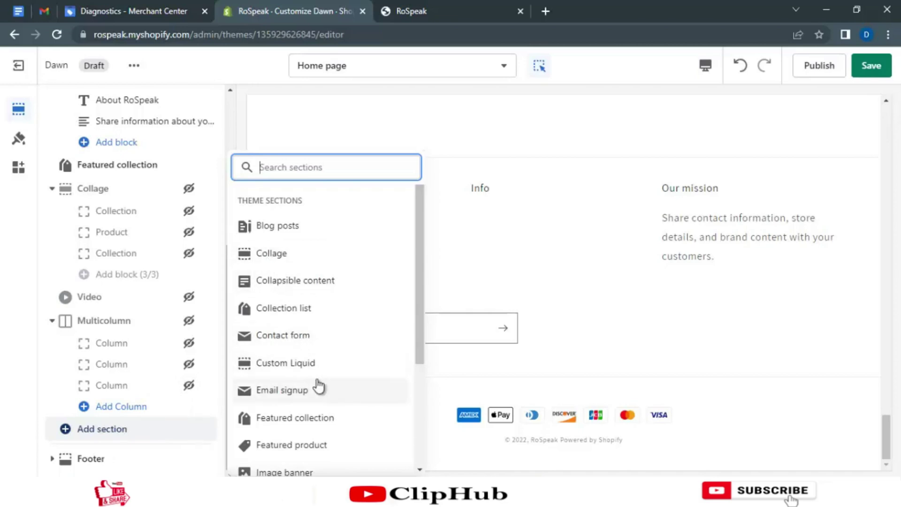
scroll(319, 385, "down", 2)
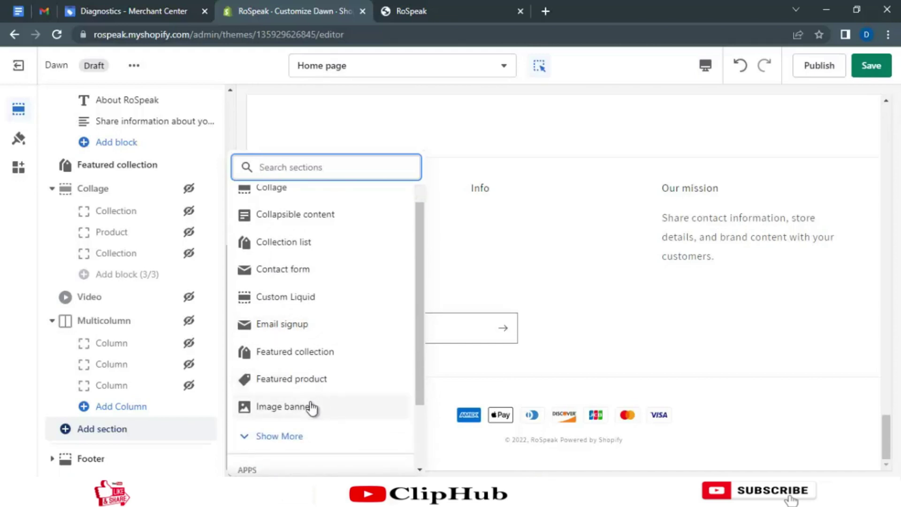
scroll(337, 371, "down", 3)
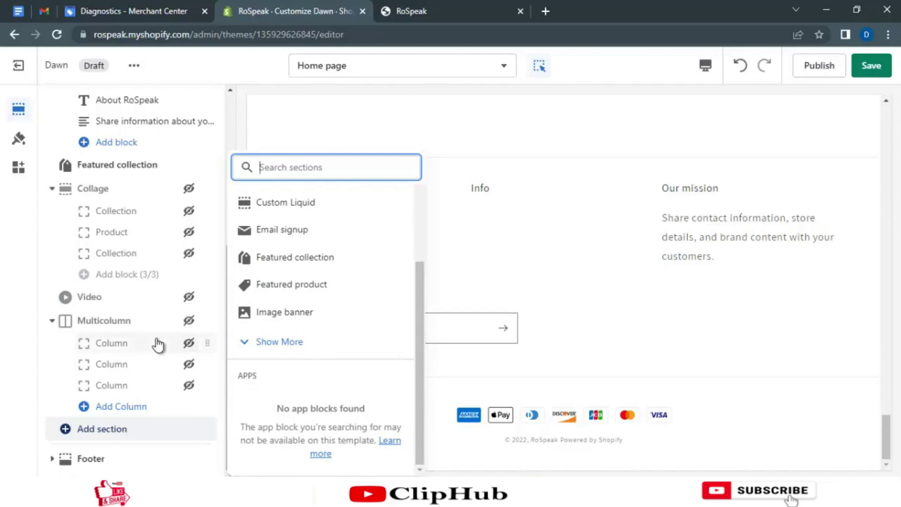
- Look at the Footer section's settings and return to the section list showing its blocks
left_click(544, 347)
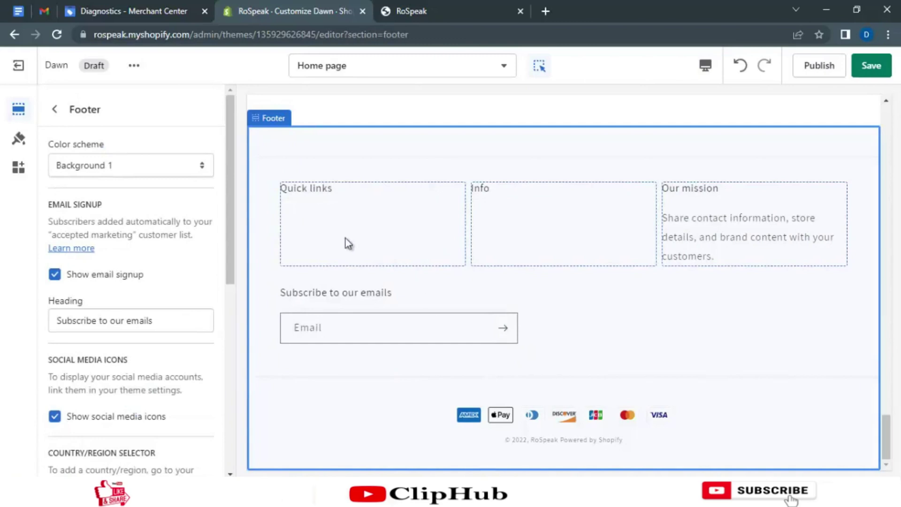
scroll(346, 238, "up", 3)
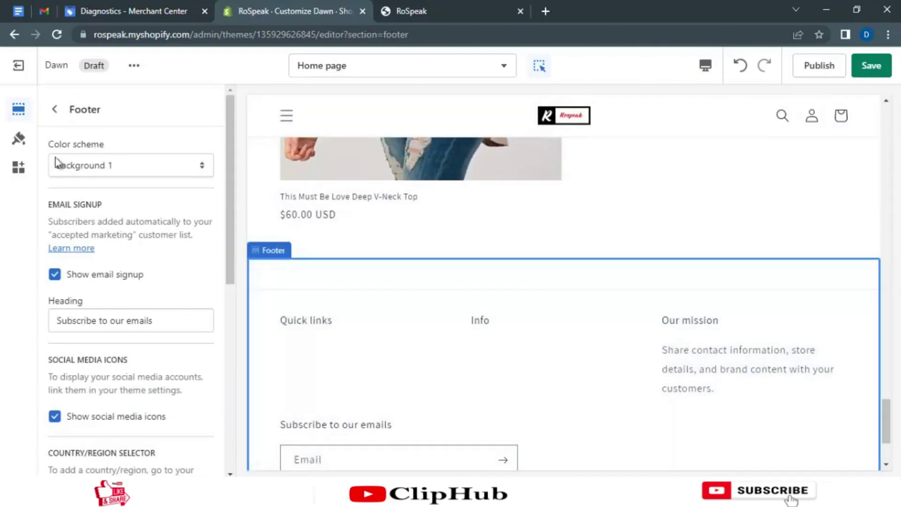
left_click(55, 109)
scroll(122, 339, "down", 2)
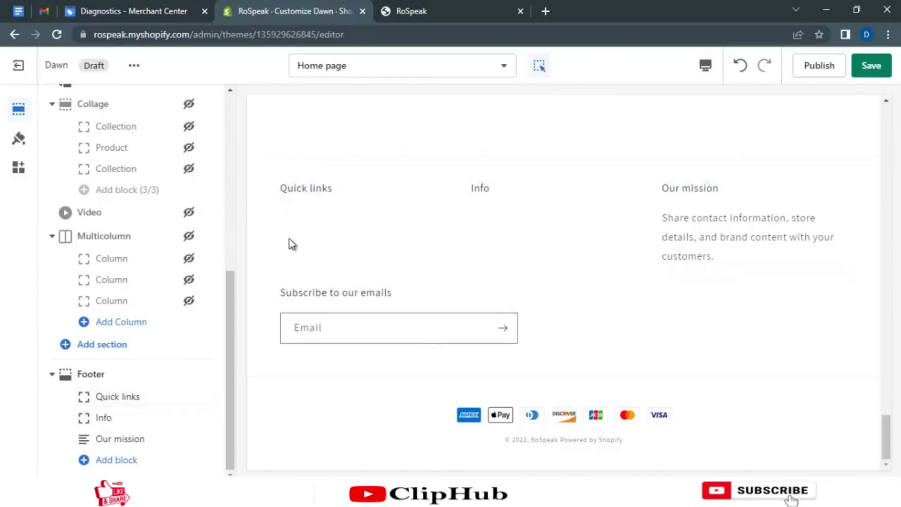
- Switch to the Shopify Dropshipping Business document and review the store setup topics around the Page Setup item
mouse_move(215, 497)
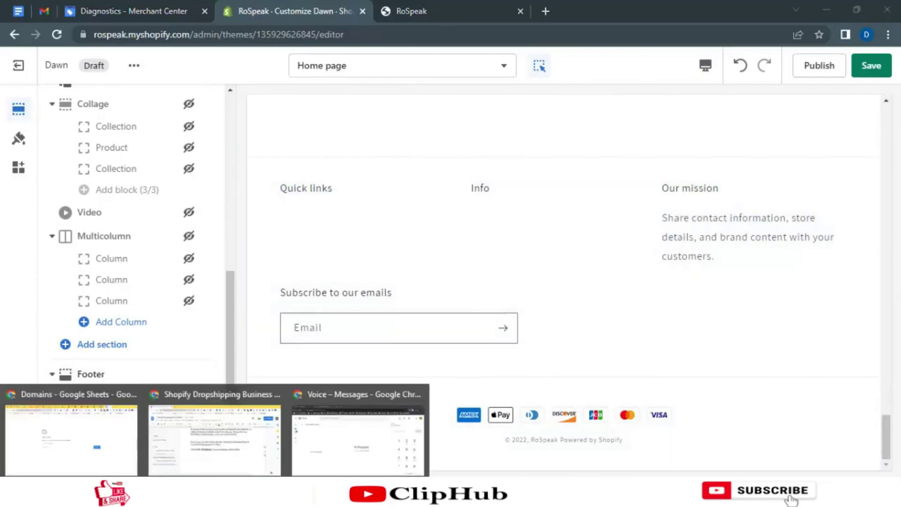
left_click(201, 430)
scroll(564, 295, "up", 20)
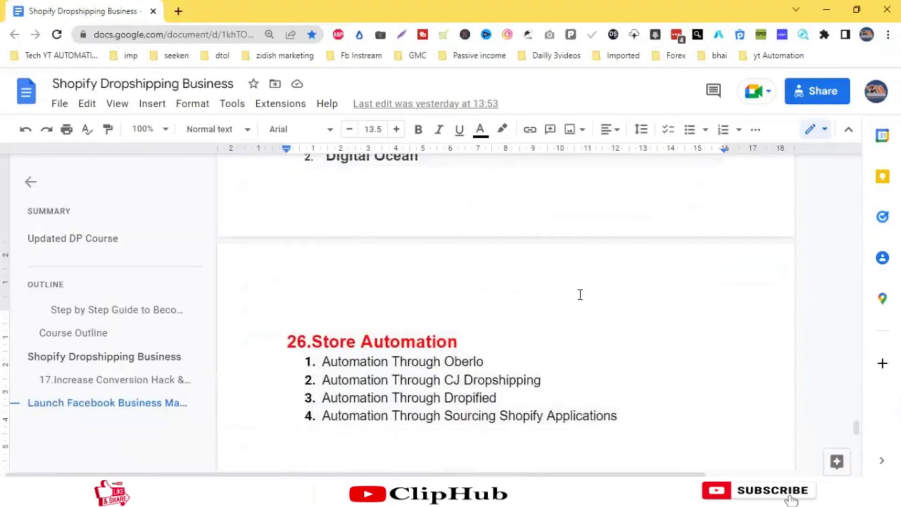
scroll(580, 290, "up", 20)
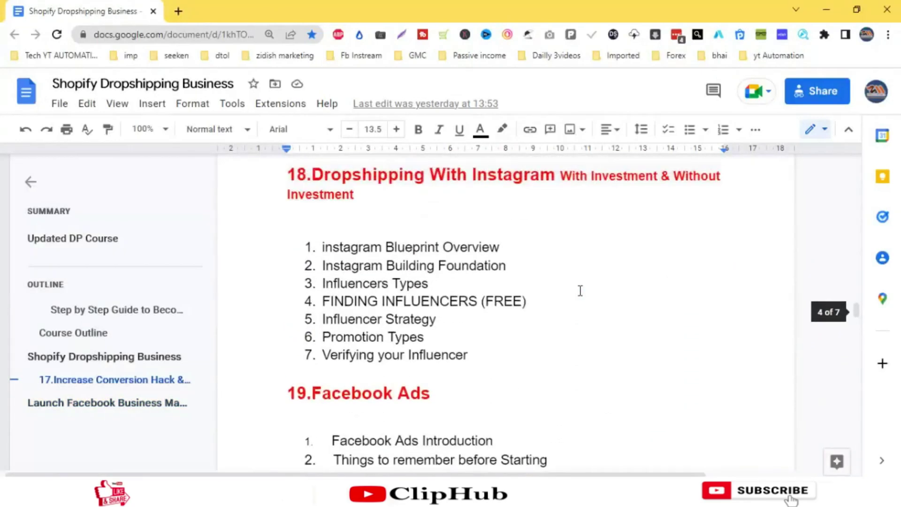
scroll(580, 290, "up", 15)
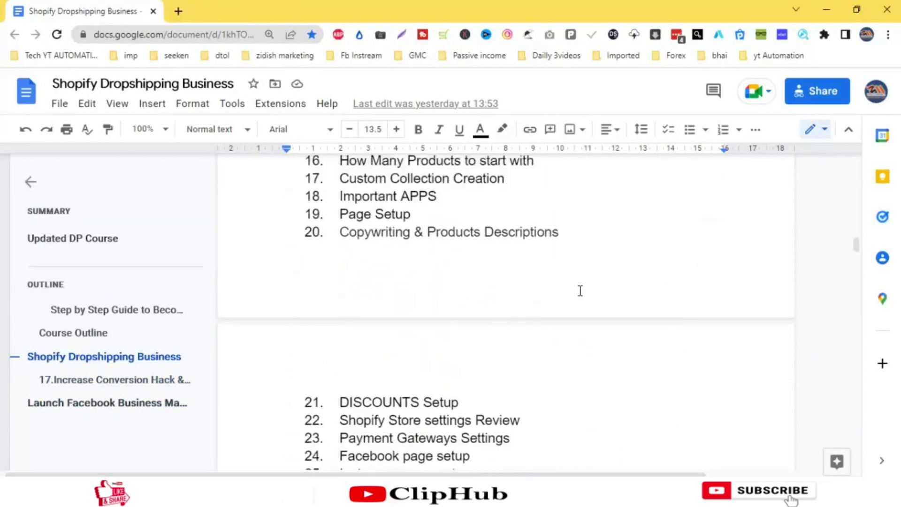
scroll(580, 290, "up", 1)
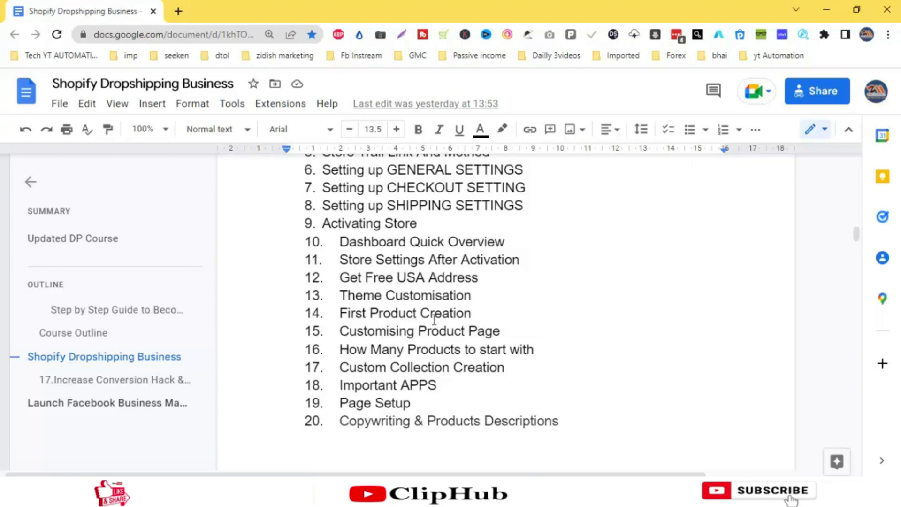
mouse_move(416, 400)
left_mouse_down()
mouse_move(344, 398)
mouse_move(406, 404)
left_mouse_up()
left_click(343, 399)
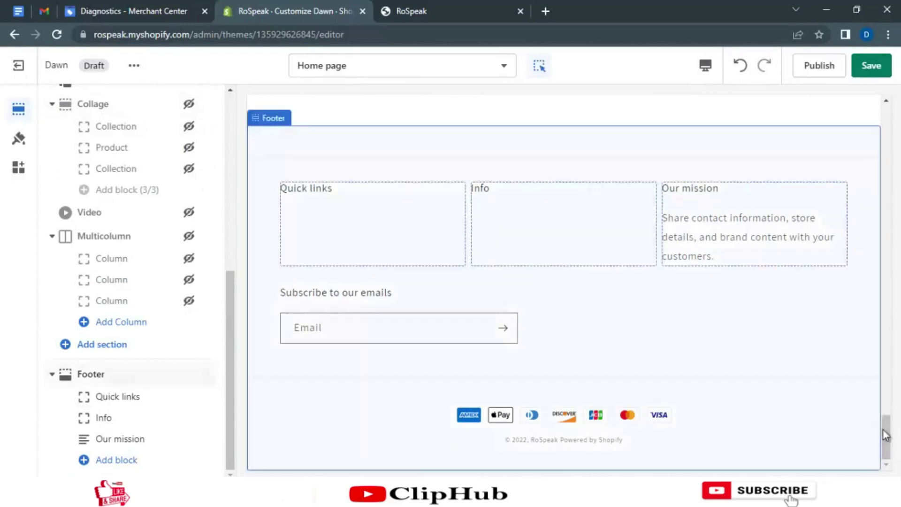
- Back in the Dawn theme editor, view the links in the header's navigation menu and close it
left_click_drag(886, 428, 887, 113)
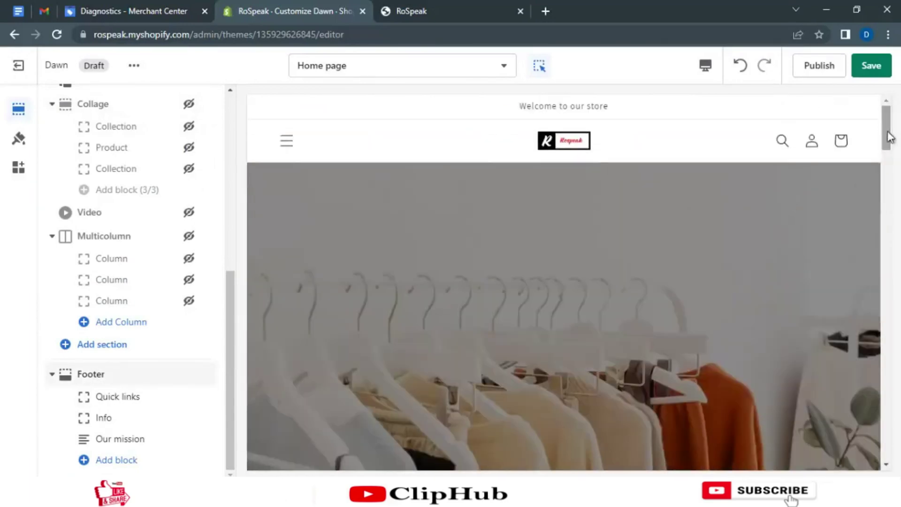
left_click(285, 145)
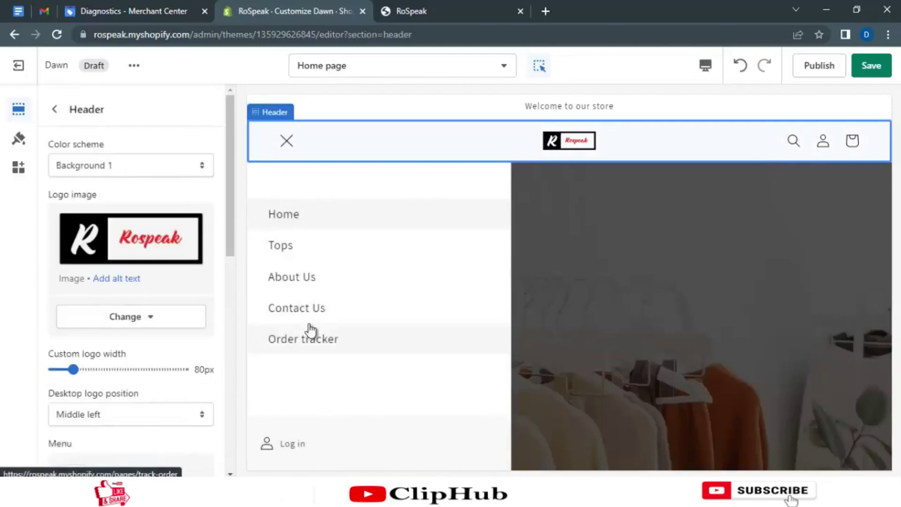
left_click(275, 140)
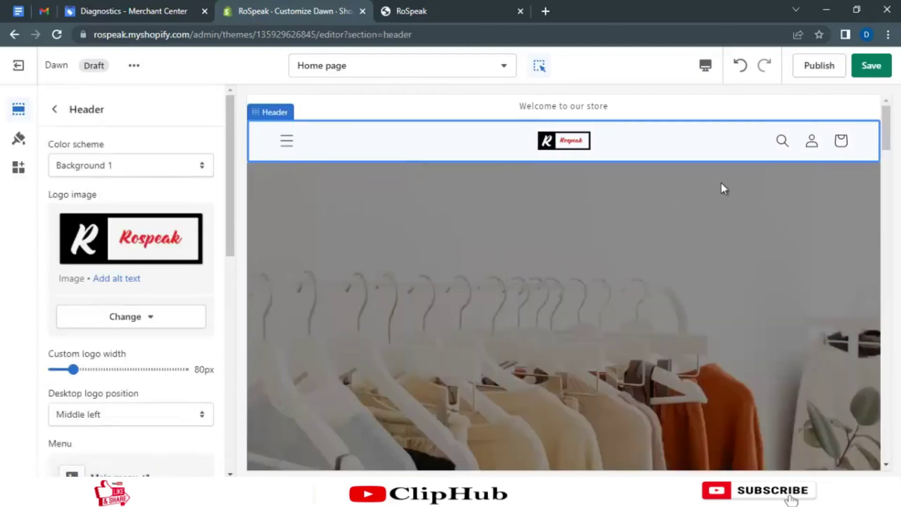
- Look over the lower part of the home page preview, from the featured products to the footer
left_click_drag(886, 148, 896, 450)
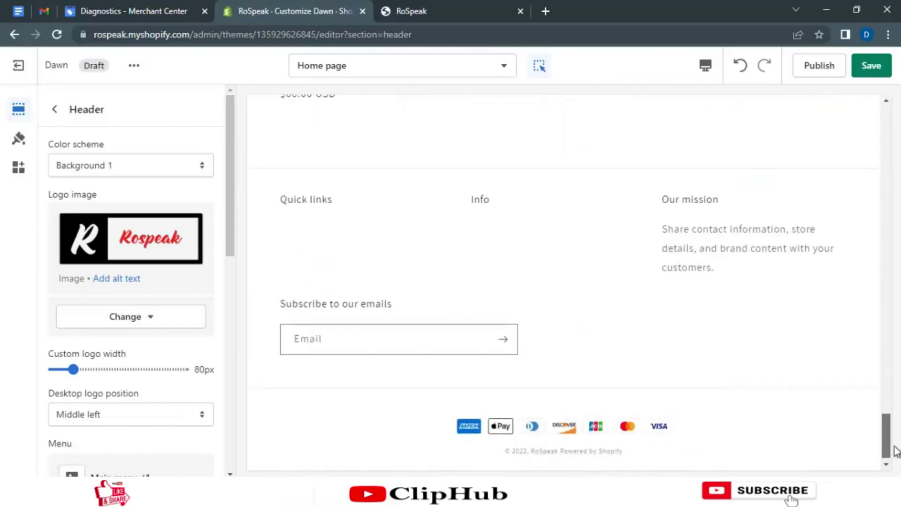
scroll(896, 450, "up", 4)
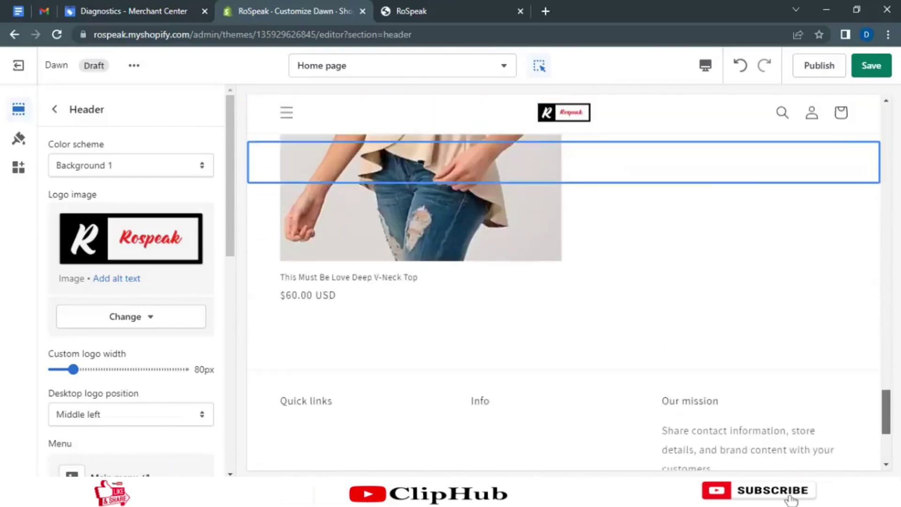
scroll(893, 374, "up", 3)
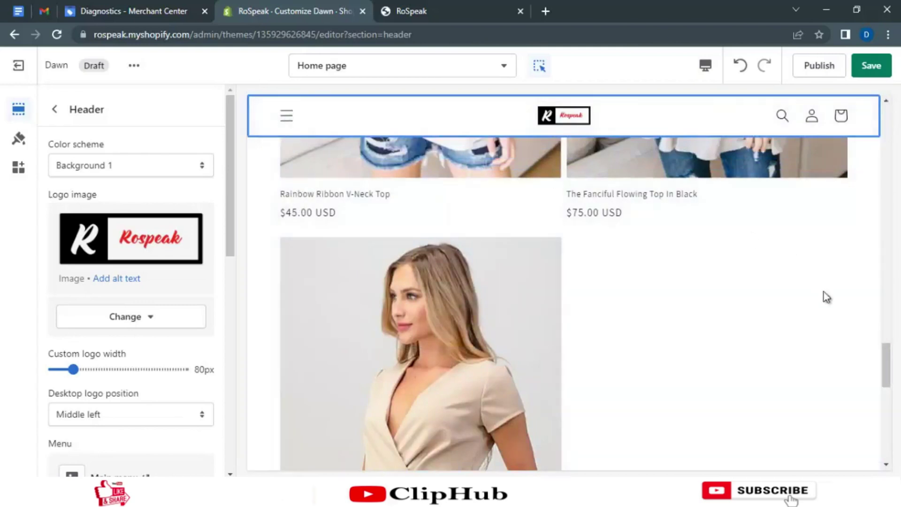
left_click_drag(887, 368, 886, 436)
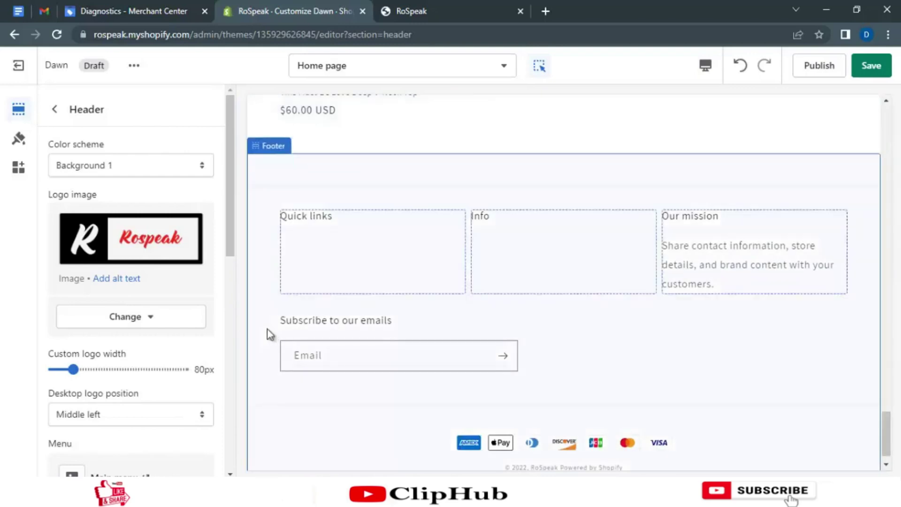
- Look at the menus available for the footer's Quick links block, leaving its selection as is, and return to the section list
left_click(52, 109)
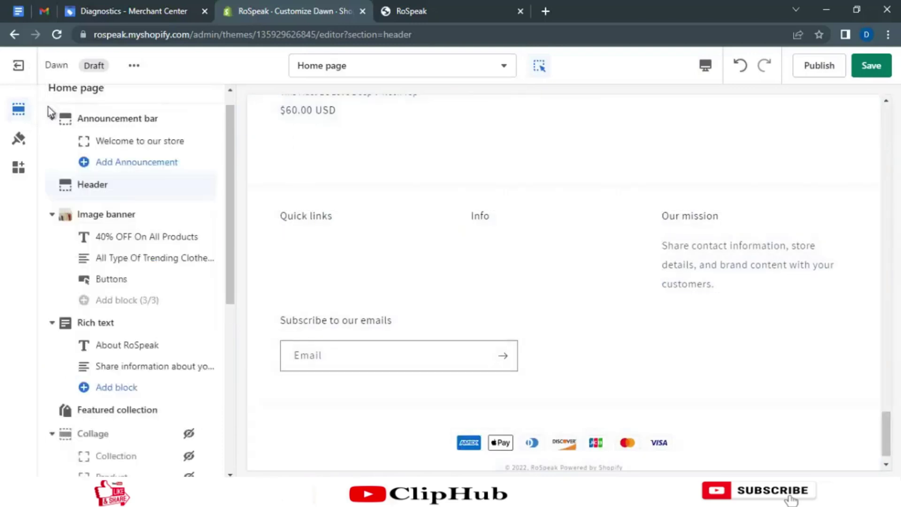
left_click_drag(225, 197, 215, 378)
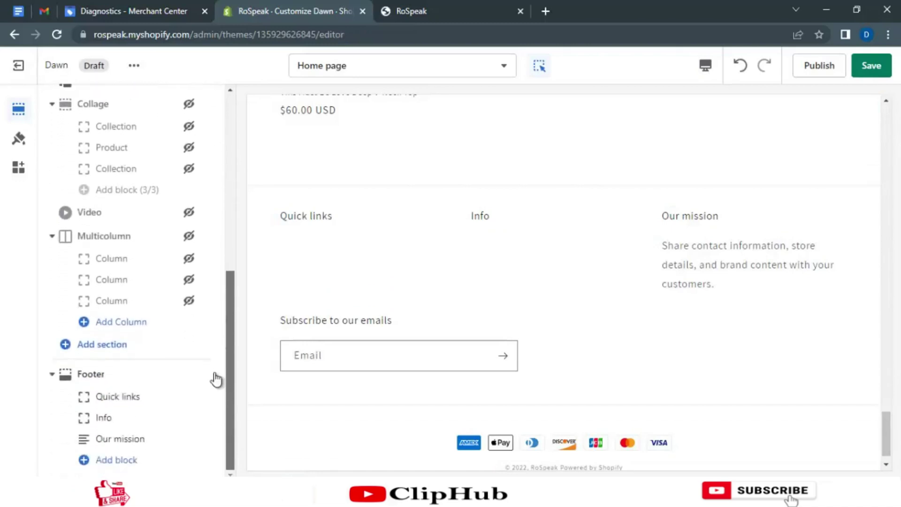
left_click(96, 399)
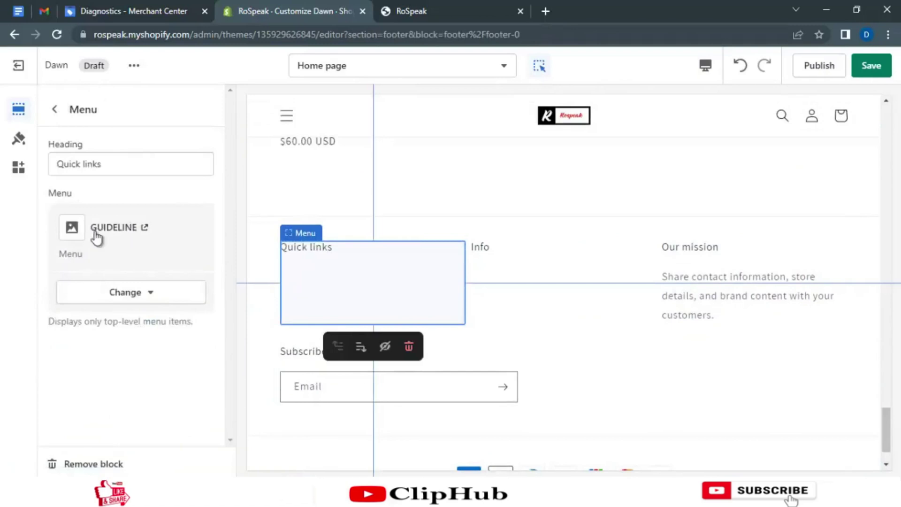
left_click(119, 296)
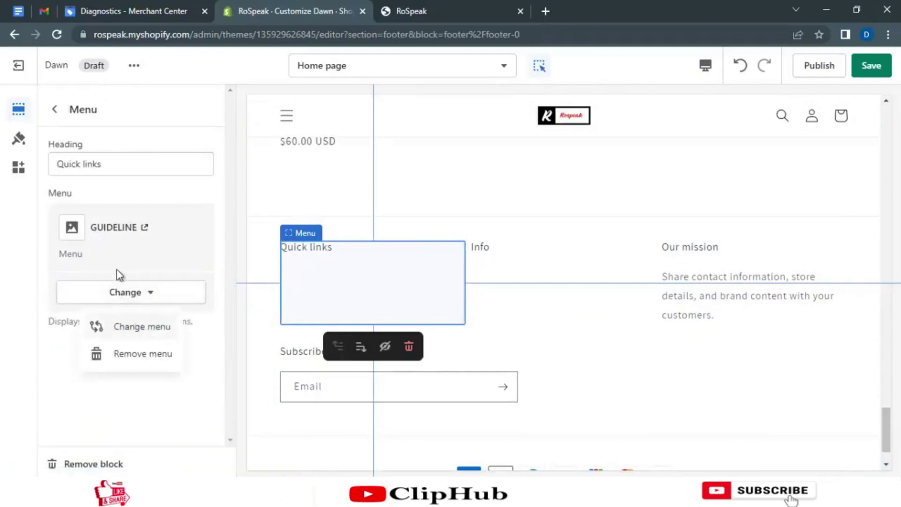
left_click(139, 325)
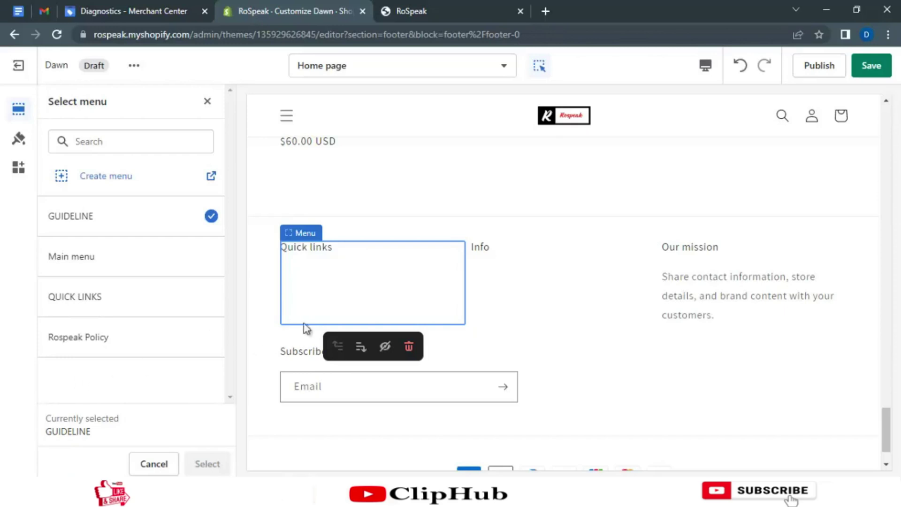
left_click(207, 102)
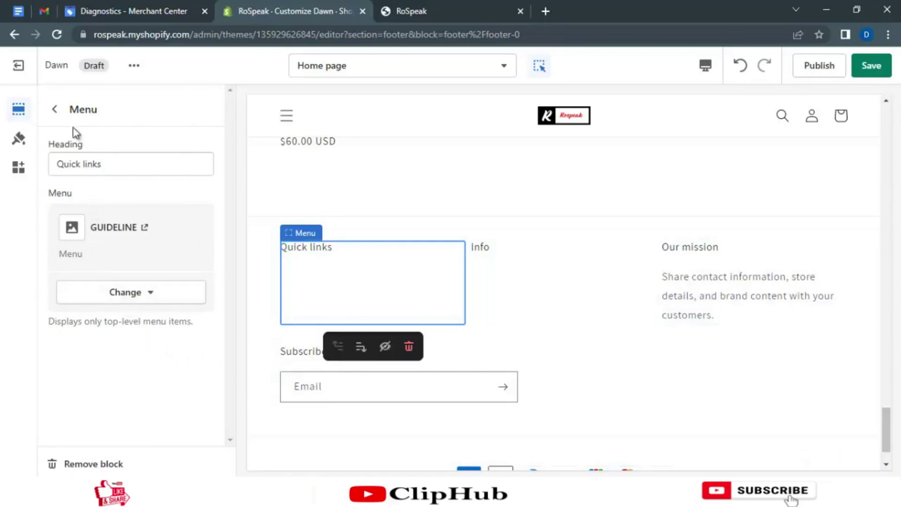
left_click(57, 110)
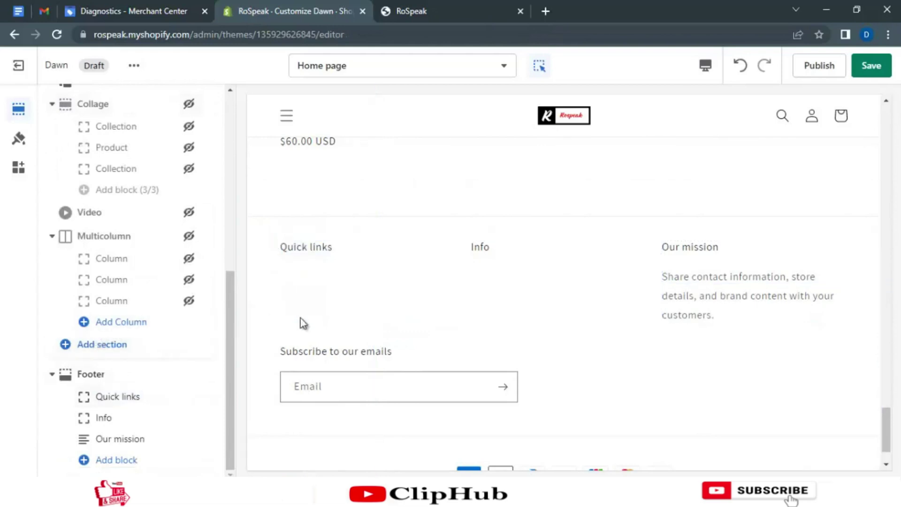
scroll(387, 192, "up", 3)
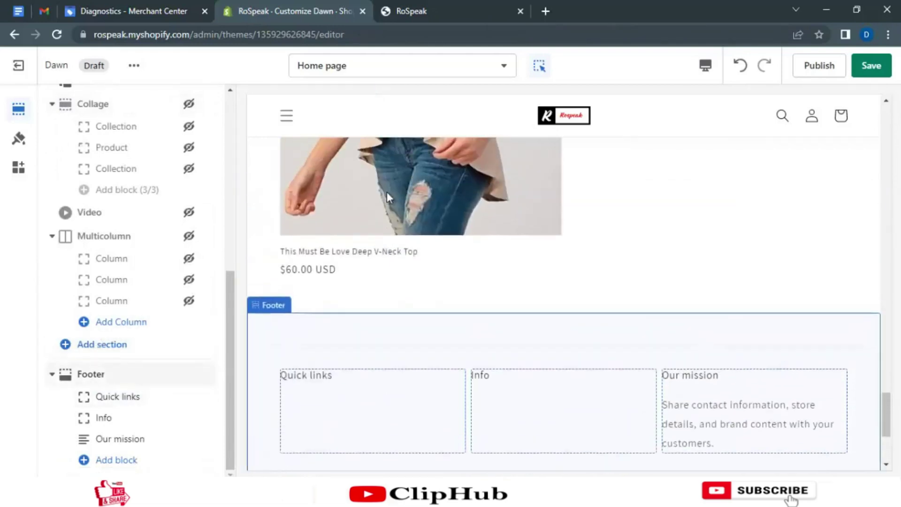
- Set the orange handbag image from the library as the store's favicon in the theme settings
left_click(19, 138)
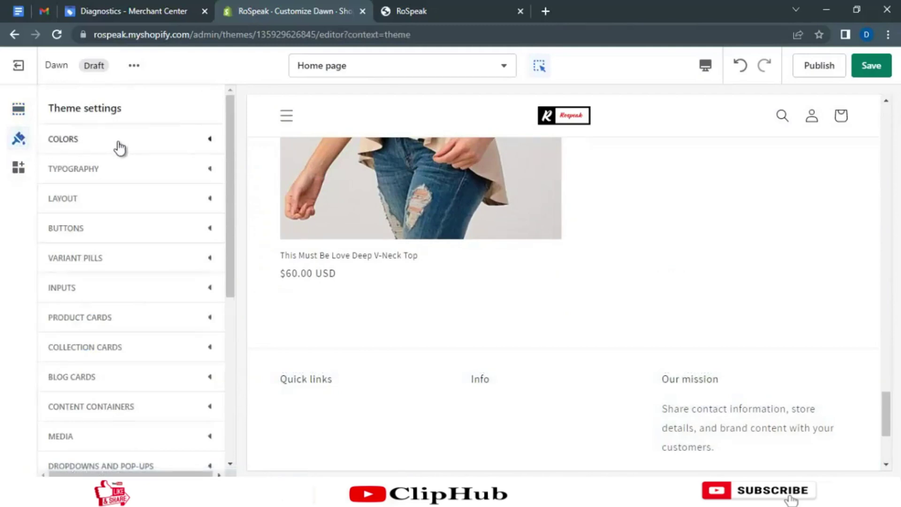
scroll(133, 203, "down", 6)
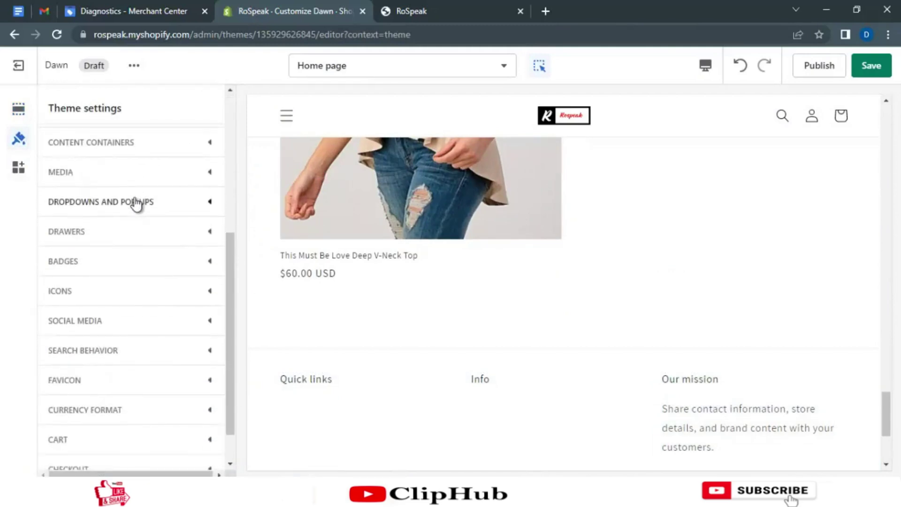
scroll(136, 204, "down", 1)
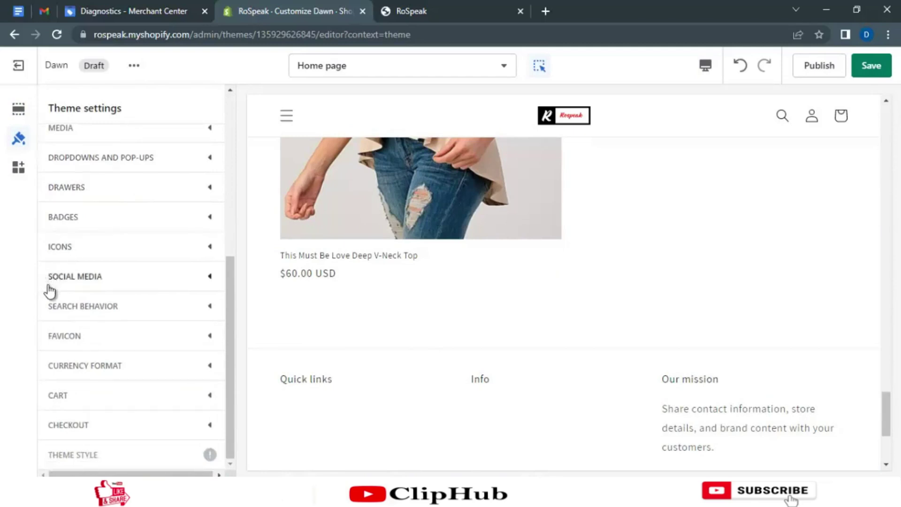
left_click(87, 337)
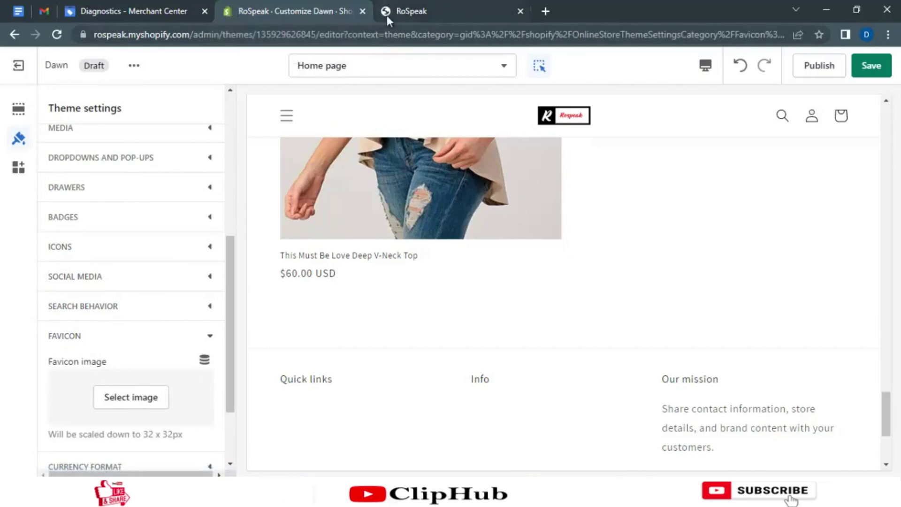
left_click(124, 404)
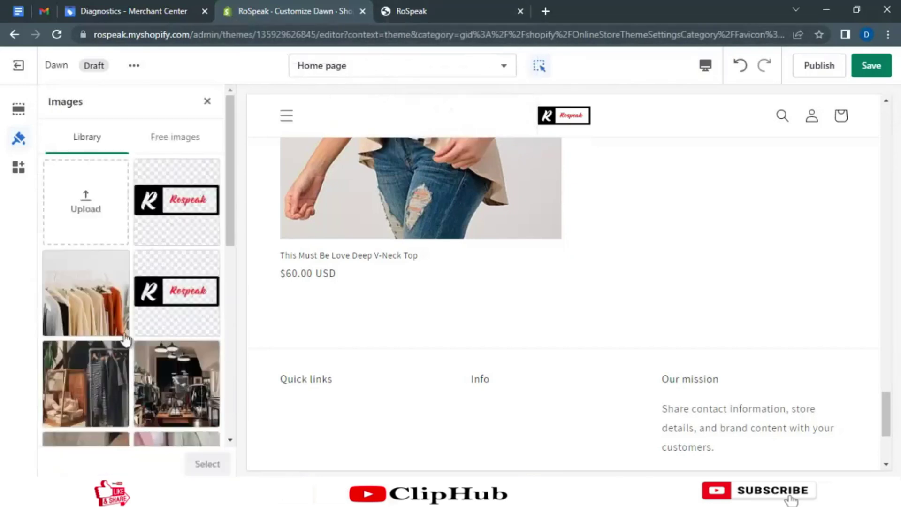
scroll(155, 265, "down", 7)
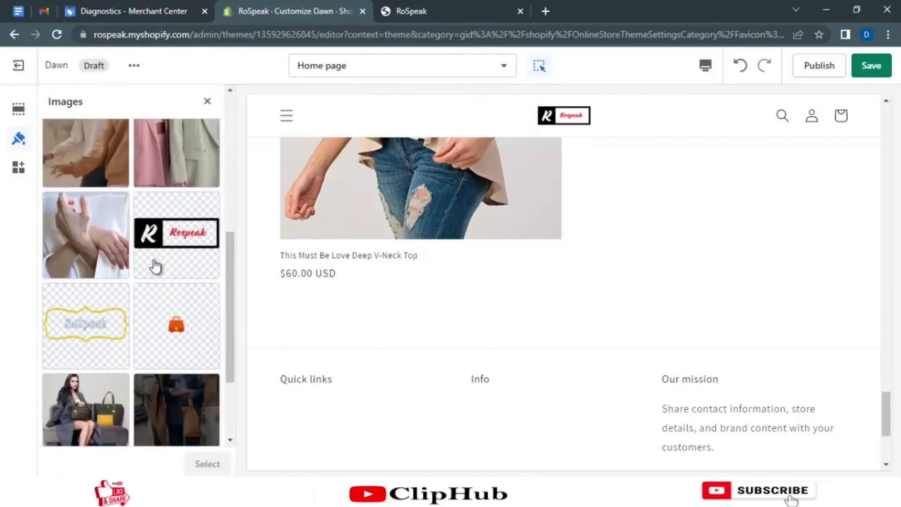
left_click(173, 343)
left_click(206, 465)
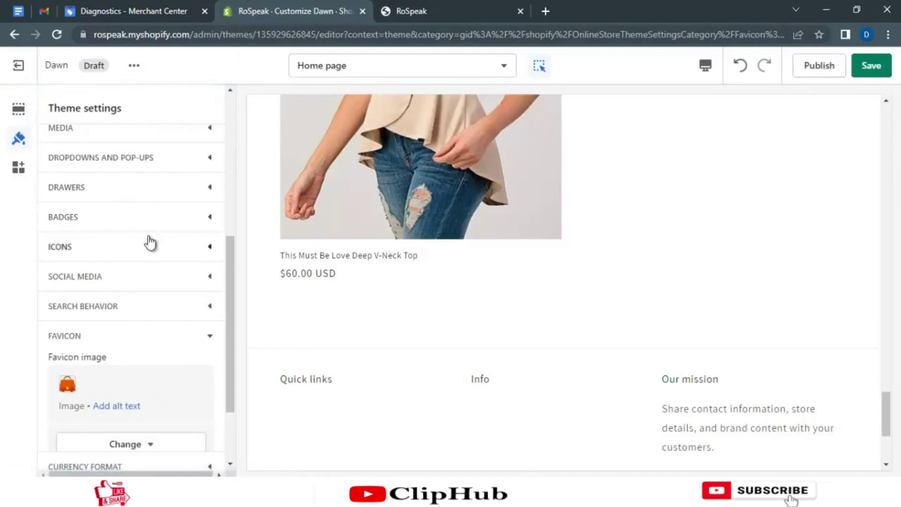
- Look through the primary and secondary colors in the theme's color settings
scroll(127, 342, "up", 3)
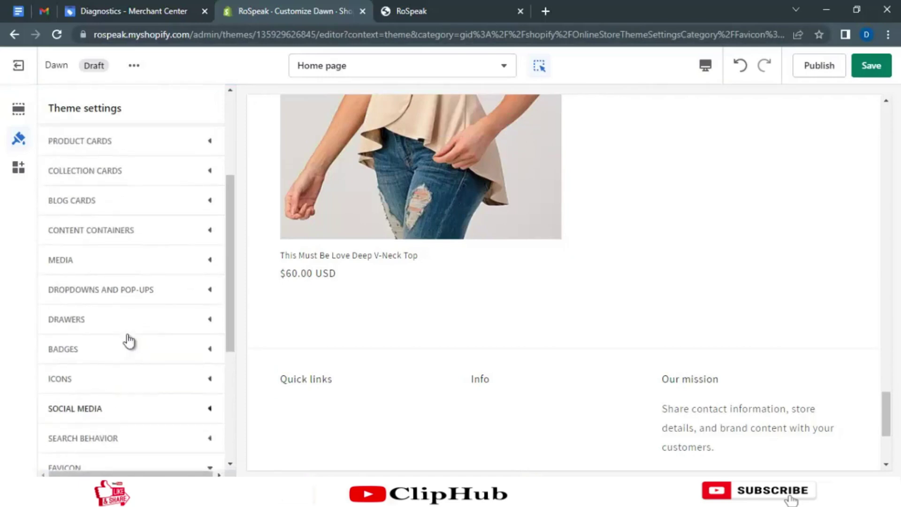
scroll(129, 341, "up", 2)
scroll(129, 341, "up", 4)
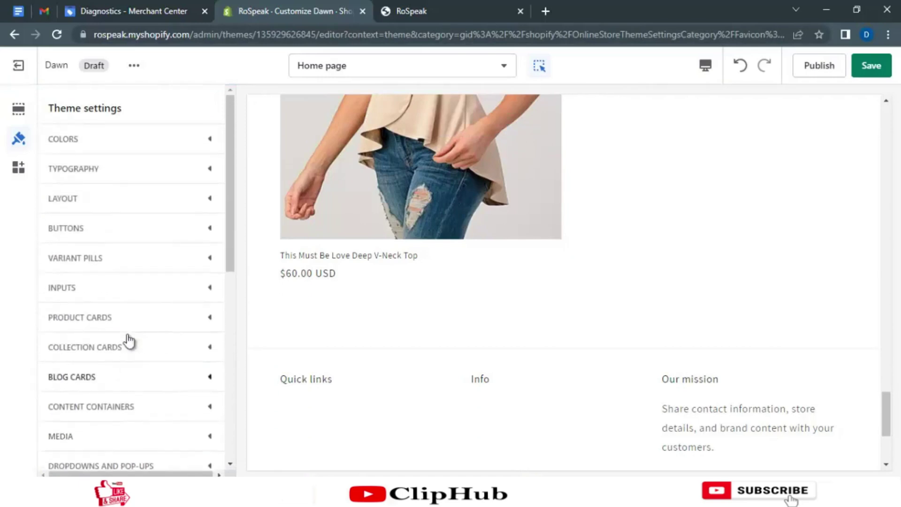
left_click(97, 141)
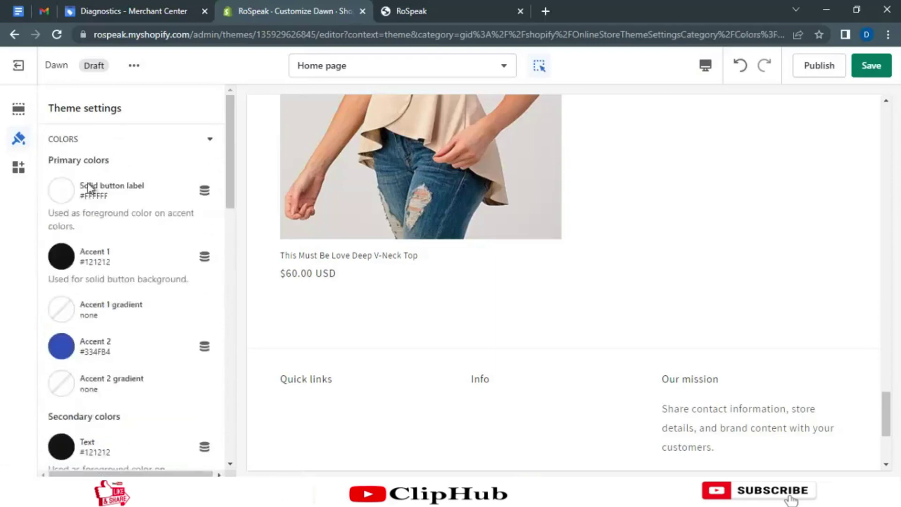
scroll(117, 218, "down", 7)
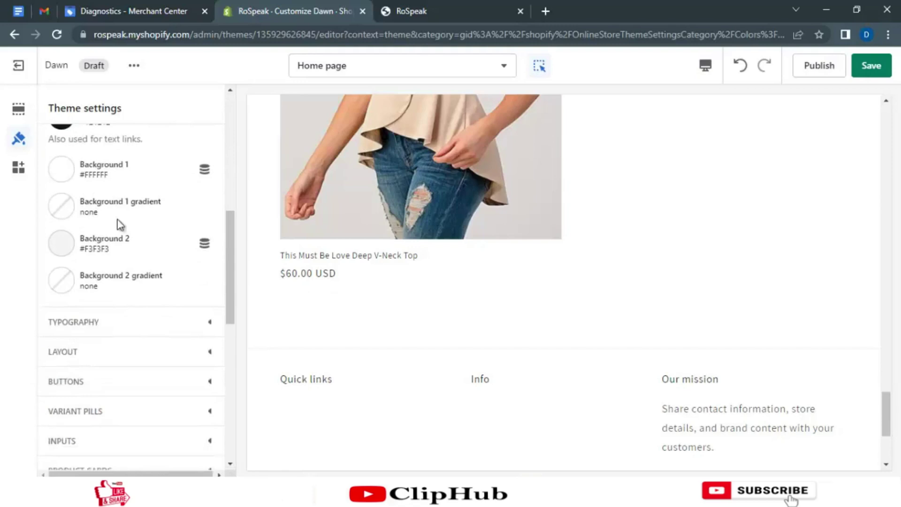
scroll(120, 224, "up", 7)
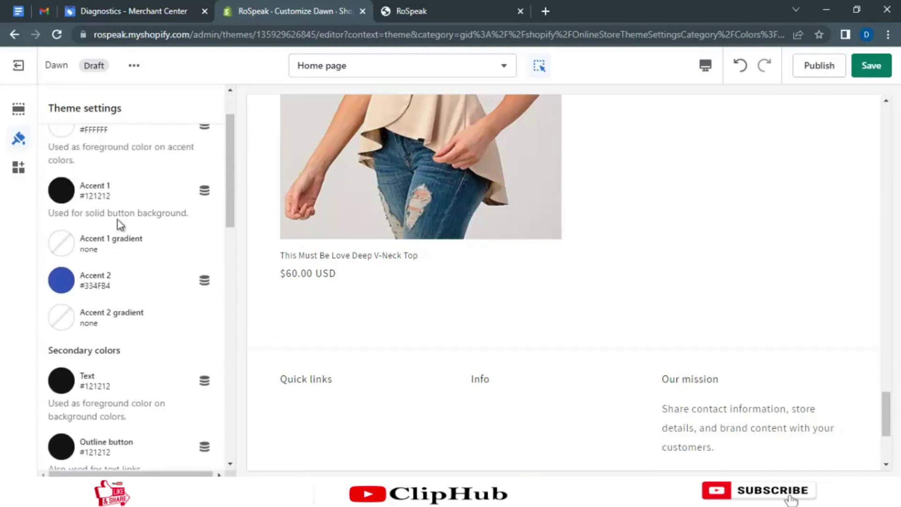
scroll(121, 224, "up", 2)
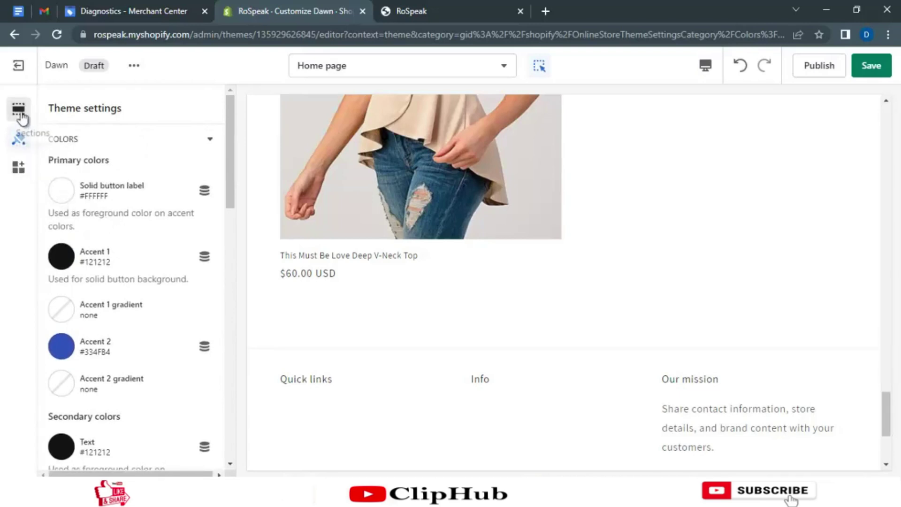
- Save the theme changes and open a preview of the most recently saved Dawn theme from the theme library
left_click(871, 70)
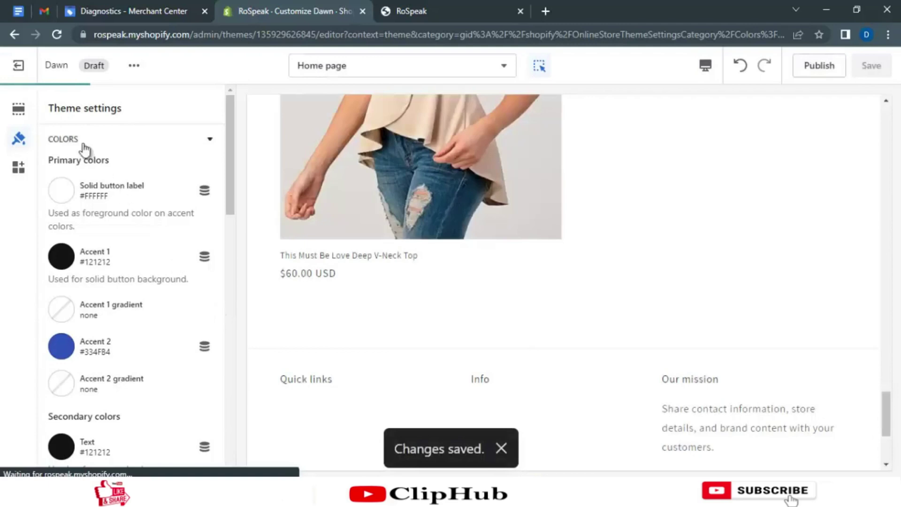
left_click(18, 65)
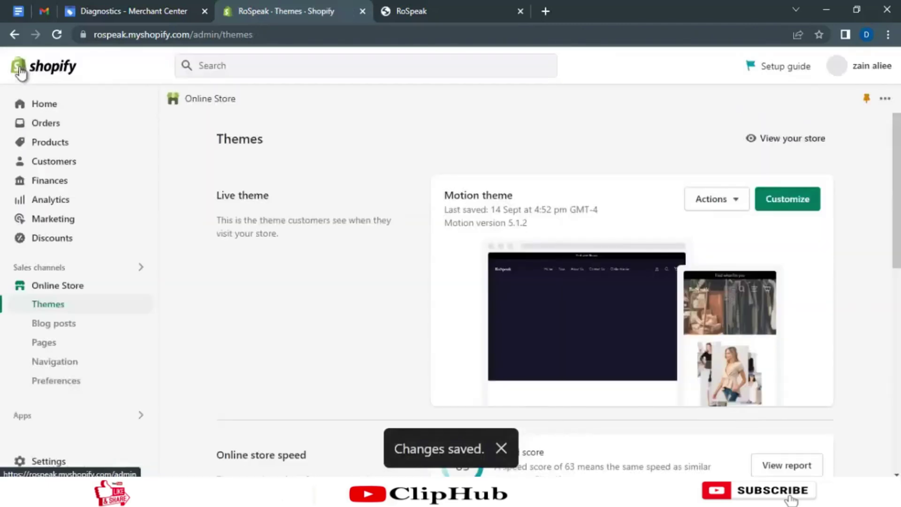
scroll(376, 279, "down", 5)
scroll(376, 277, "down", 4)
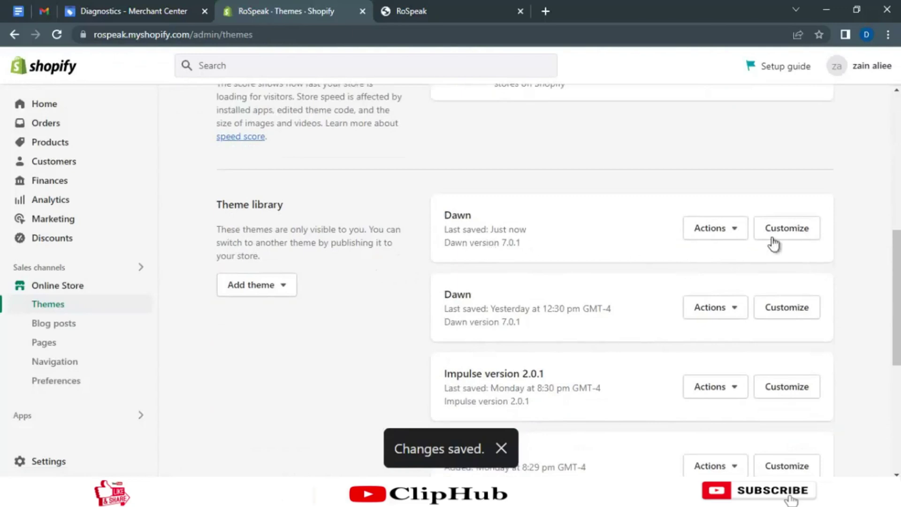
left_click(737, 235)
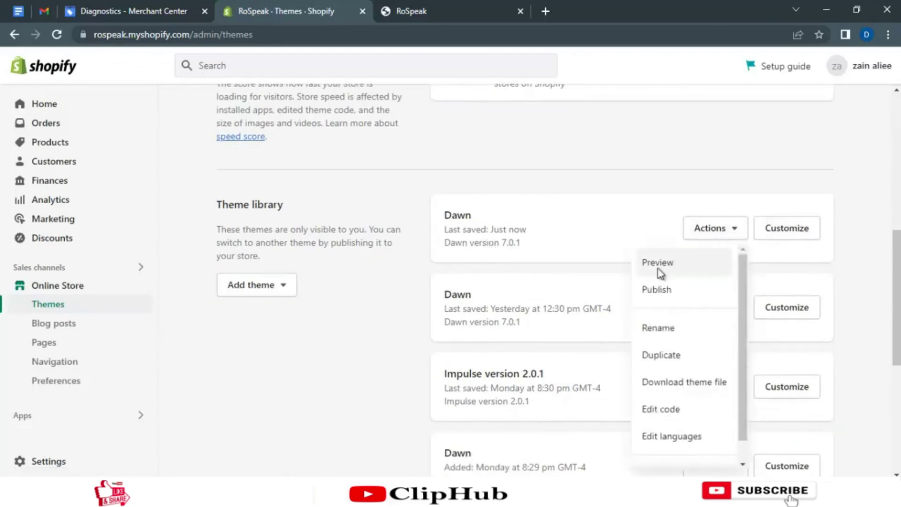
left_click(658, 265)
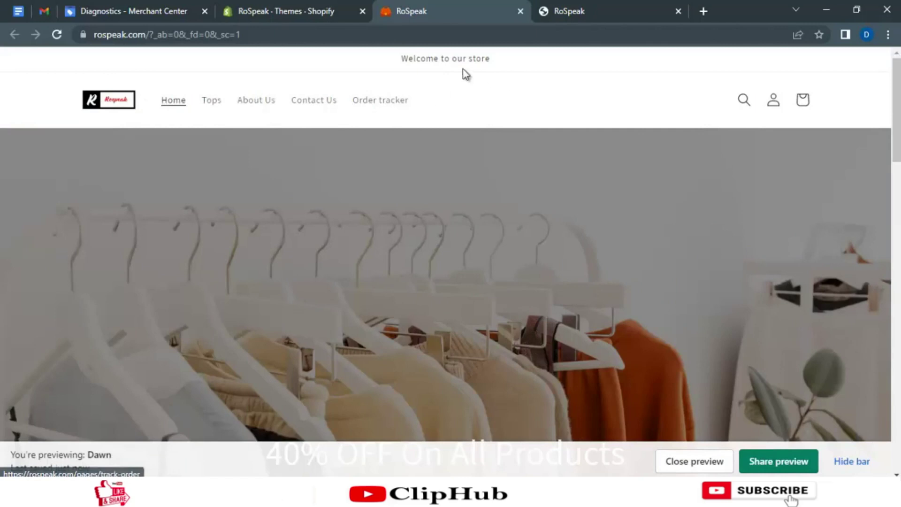
- Review the previewed home page from the banner down to the footer, and switch back to the Shopify Dropshipping Business document
scroll(459, 119, "down", 4)
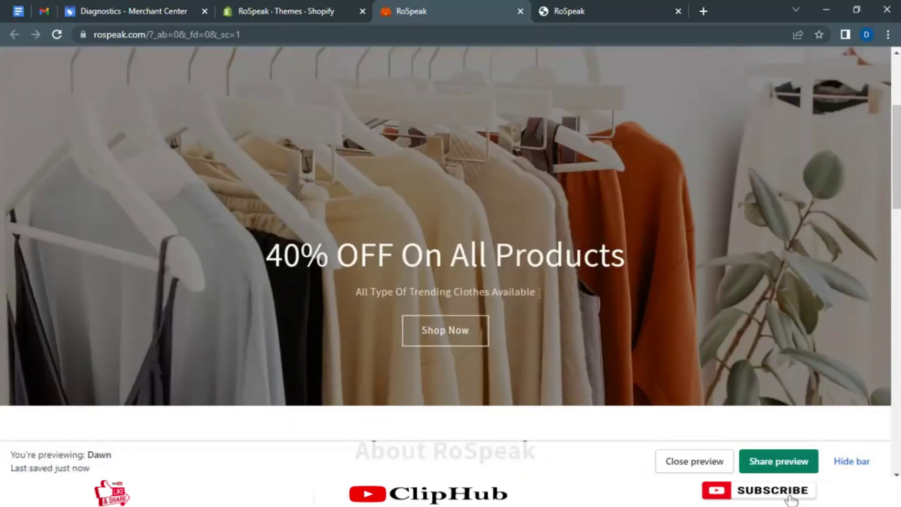
scroll(525, 292, "down", 5)
scroll(469, 258, "down", 3)
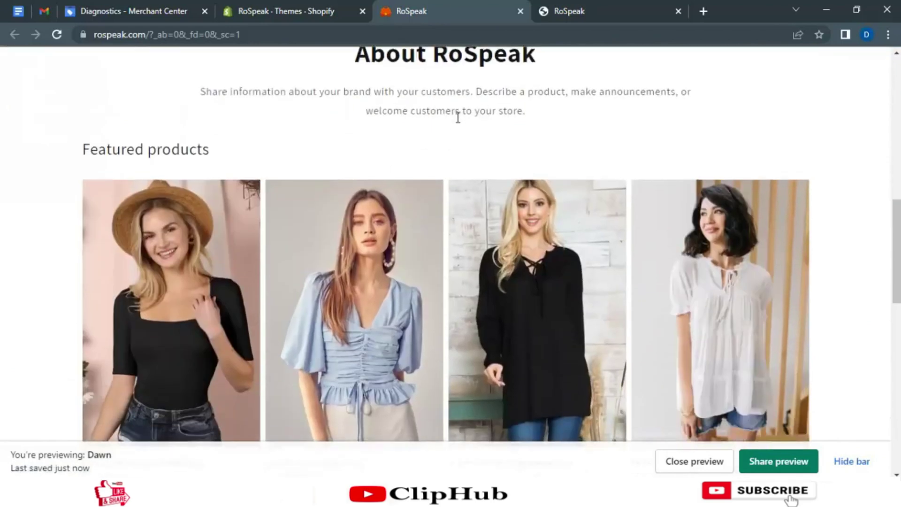
scroll(458, 114, "down", 3)
scroll(402, 144, "down", 10)
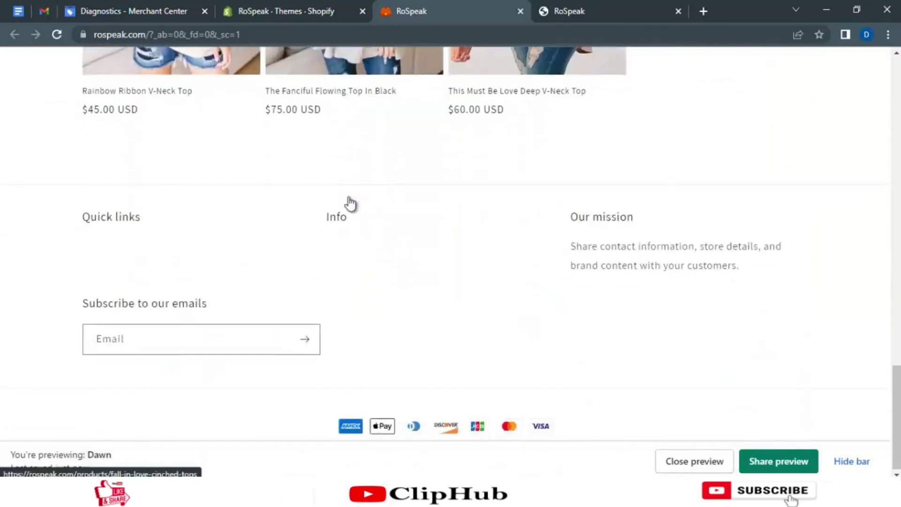
scroll(348, 203, "up", 1)
scroll(348, 203, "up", 1)
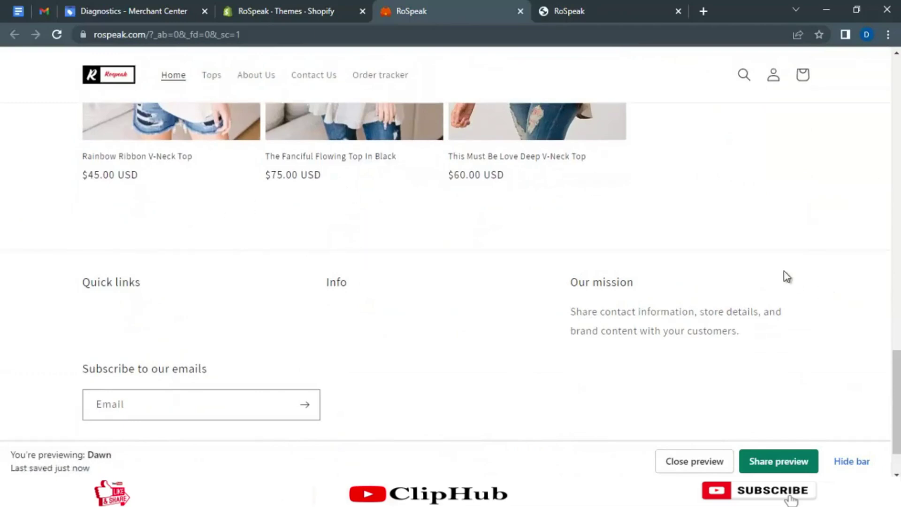
scroll(784, 253, "up", 15)
scroll(618, 261, "down", 3)
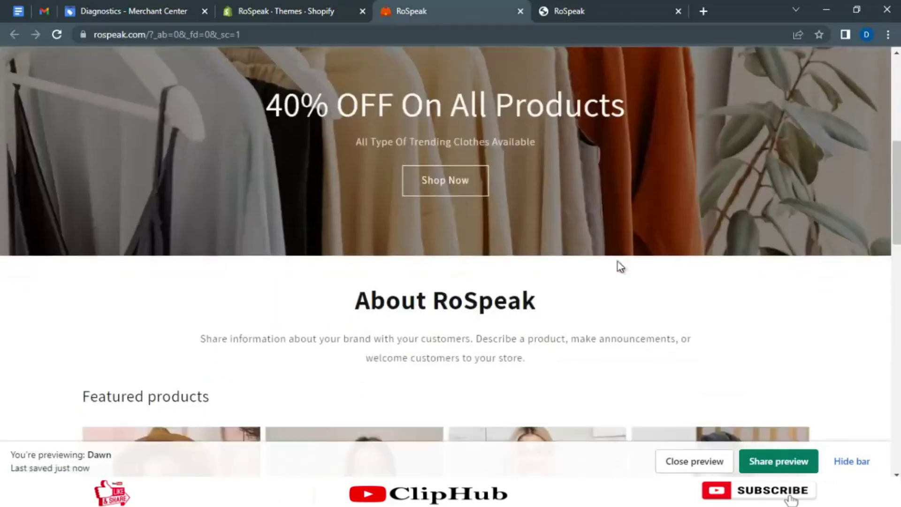
scroll(618, 261, "down", 20)
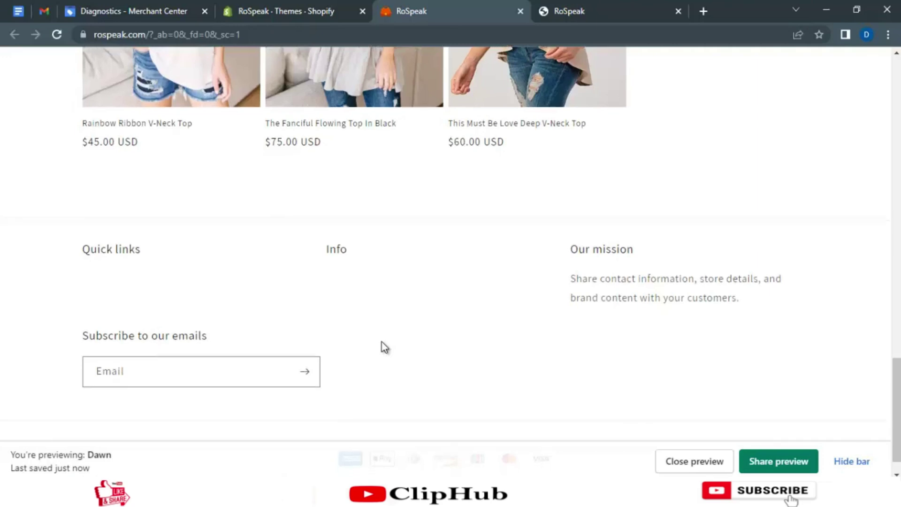
scroll(385, 347, "up", 5)
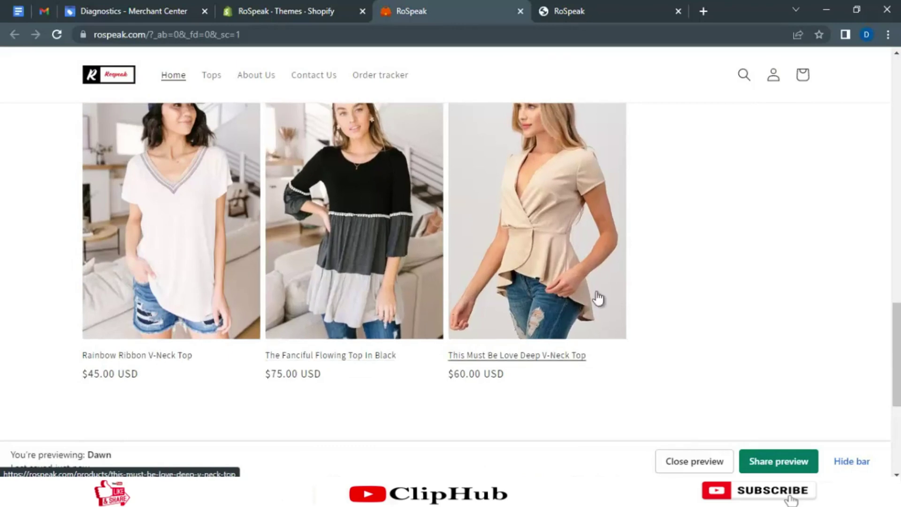
scroll(597, 298, "up", 5)
scroll(597, 298, "up", 5)
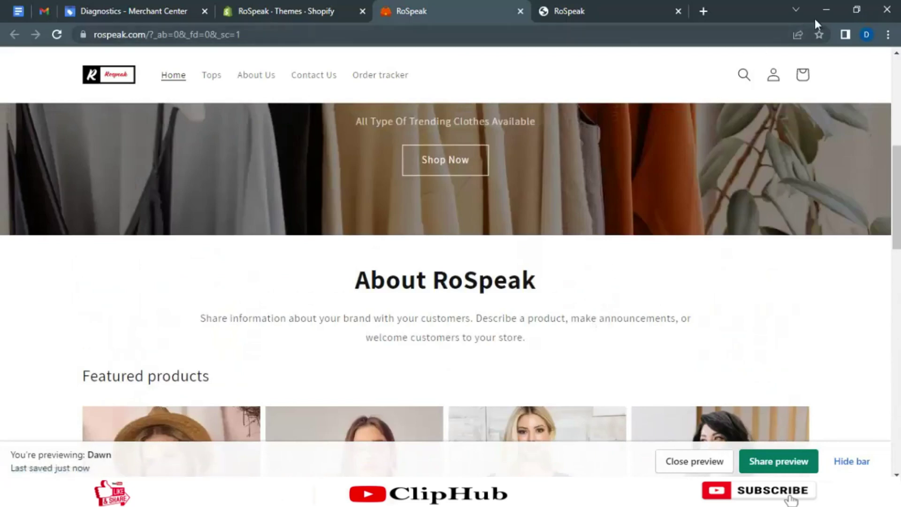
left_click(827, 10)
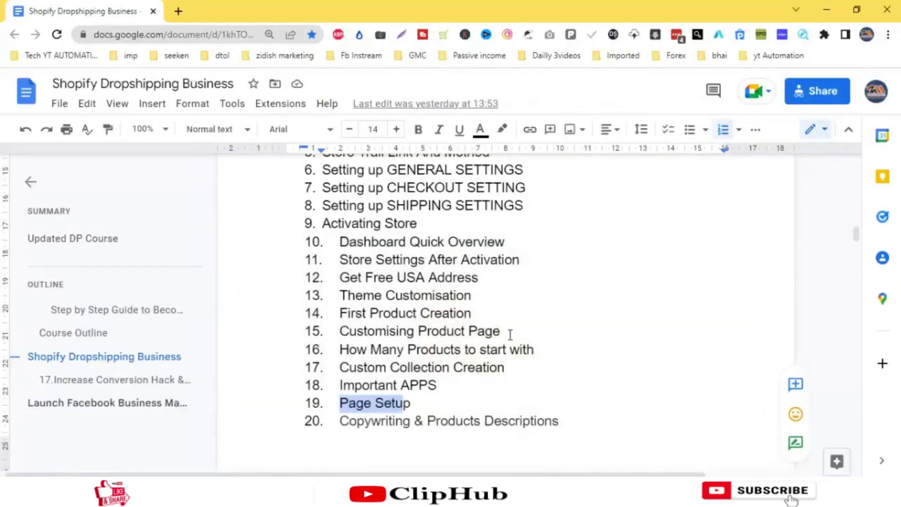
- Highlight the Theme Customisation entry in the course document and switch back to the RoSpeak themes page
left_click_drag(473, 296, 349, 296)
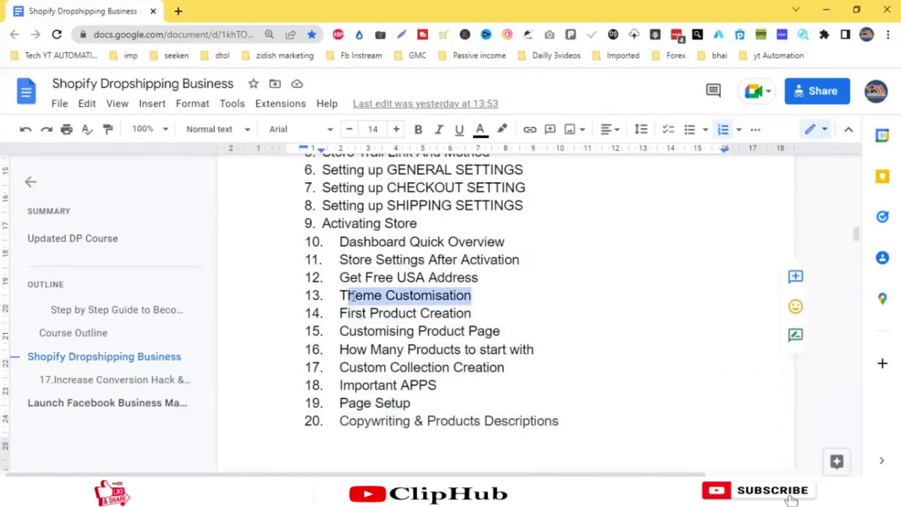
left_click(825, 9)
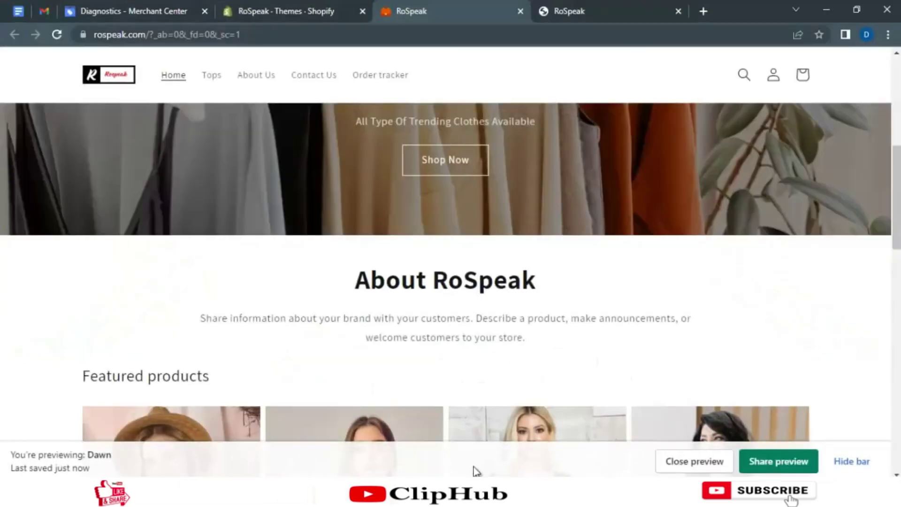
left_click(241, 7)
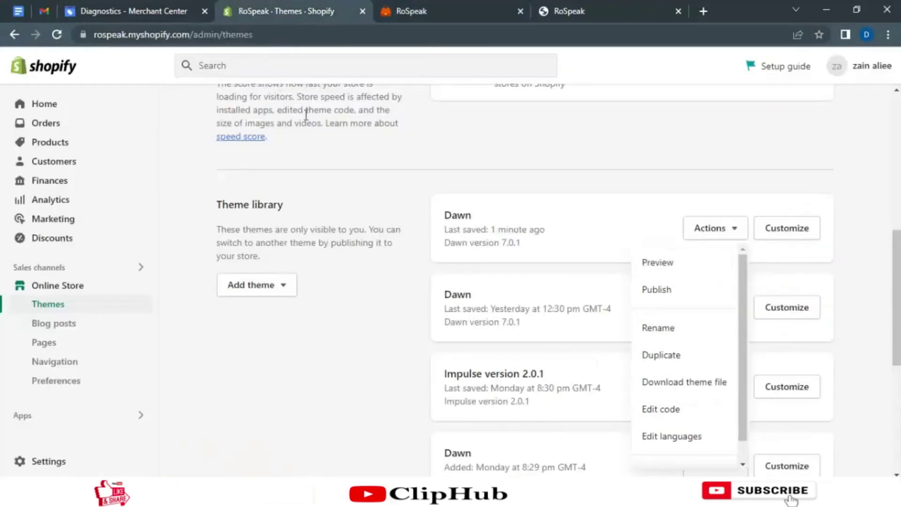
- Browse the free themes offered by Shopify, close the list and return to the theme library
left_click(721, 188)
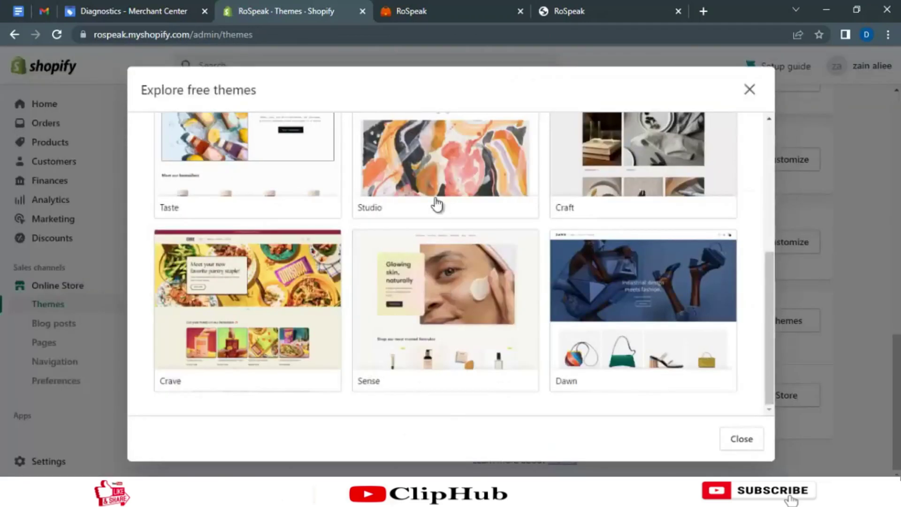
scroll(469, 263, "up", 5)
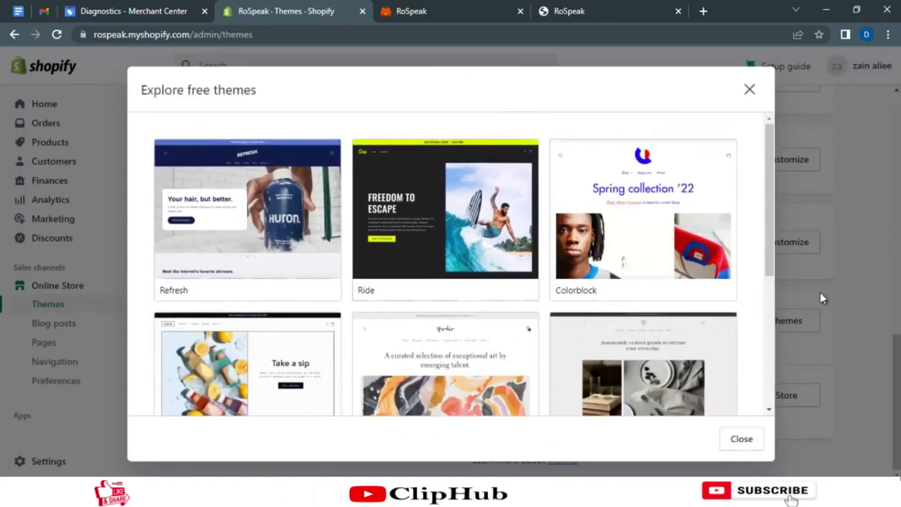
left_click(751, 91)
scroll(577, 309, "up", 5)
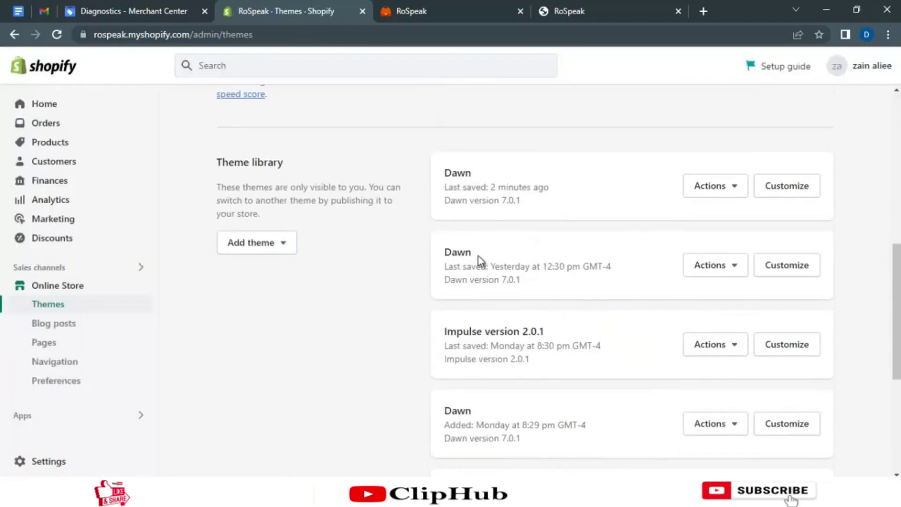
- Compare the live theme with the theme library, pointing out the most recently saved Dawn theme
scroll(477, 249, "up", 8)
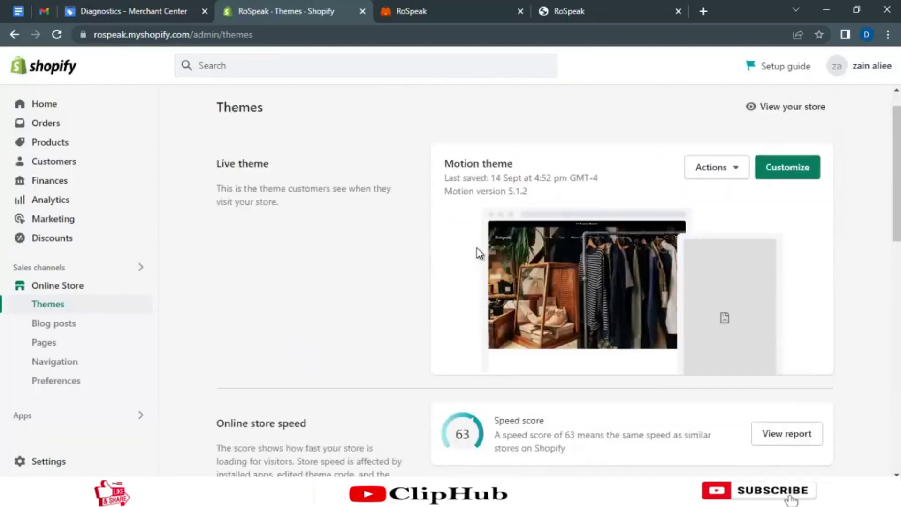
scroll(524, 319, "down", 6)
left_click_drag(489, 285, 443, 282)
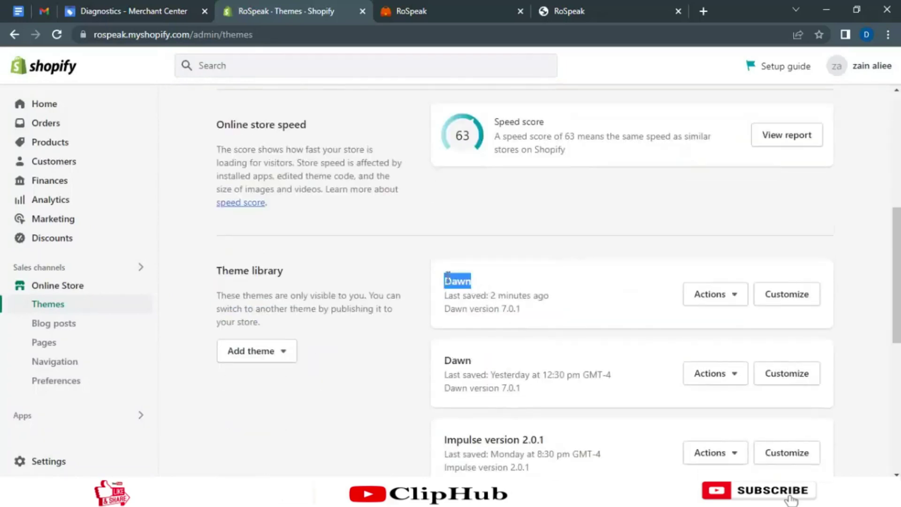
left_click(466, 257)
double_click(444, 285)
left_click(451, 278)
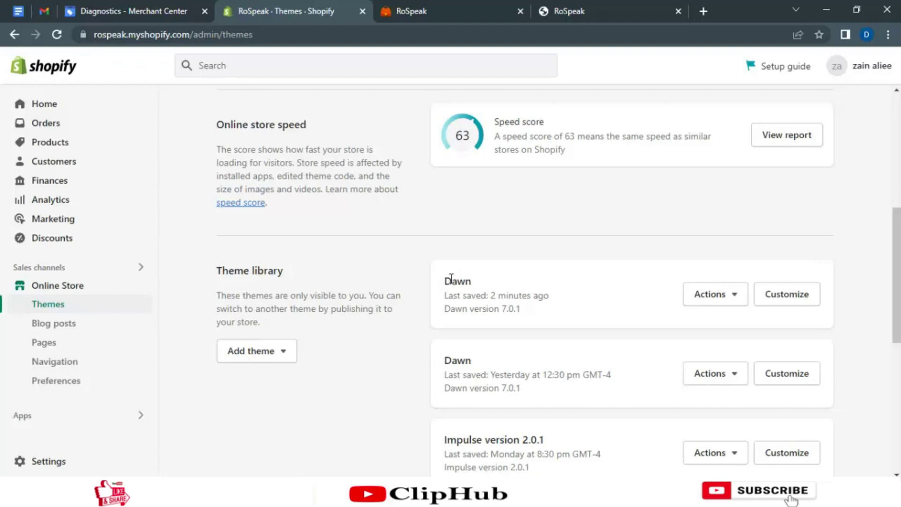
- Open the Users and permissions page in the store settings
left_click(56, 460)
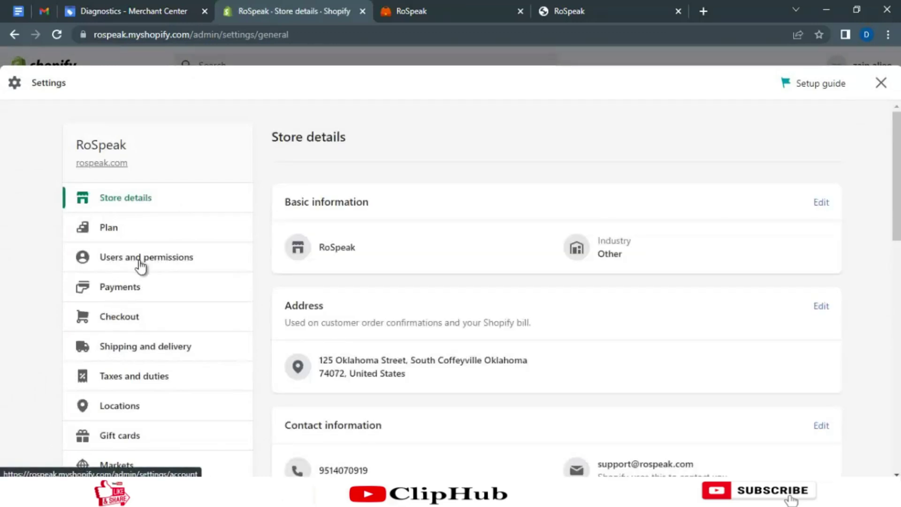
left_click(140, 266)
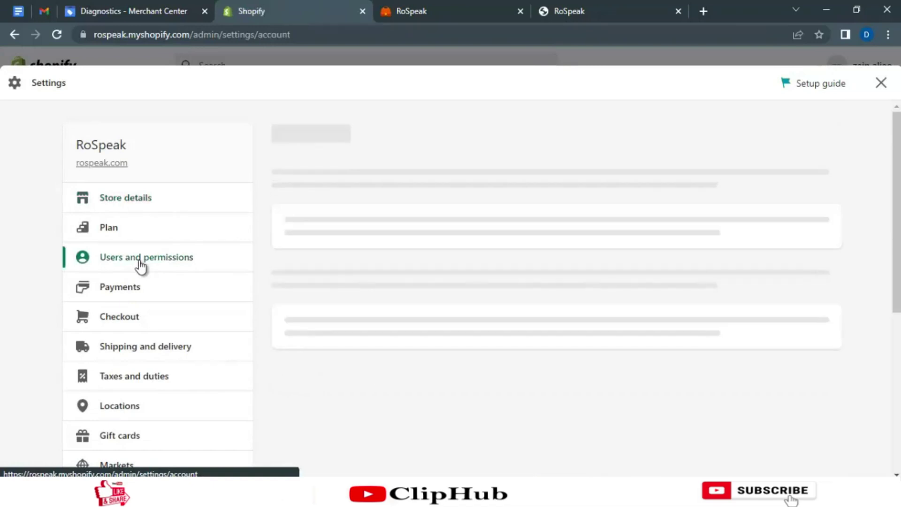
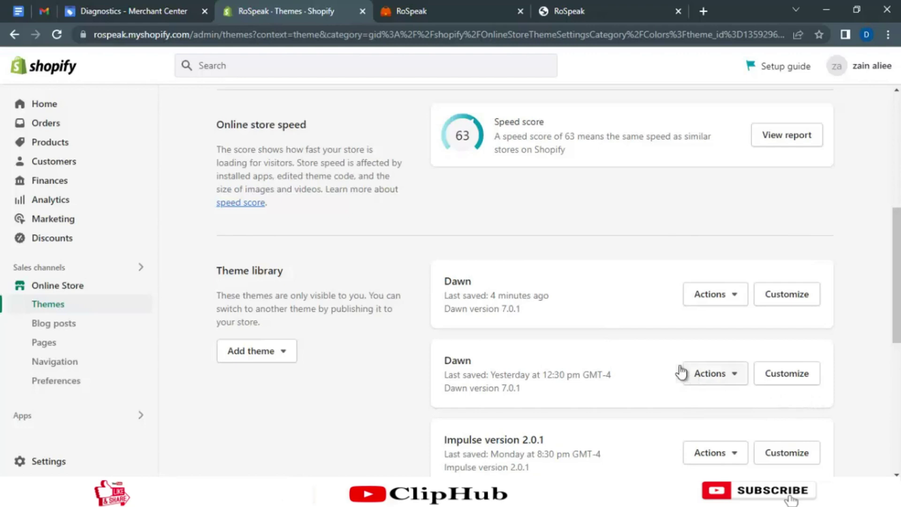
- Start a zip theme upload, pick the dblash theme export file, and cancel without uploading it
left_click(265, 357)
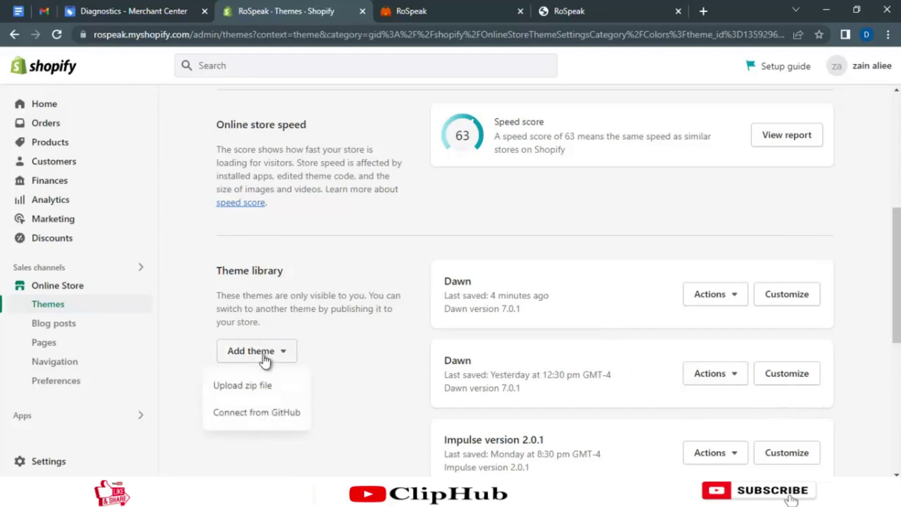
left_click(247, 390)
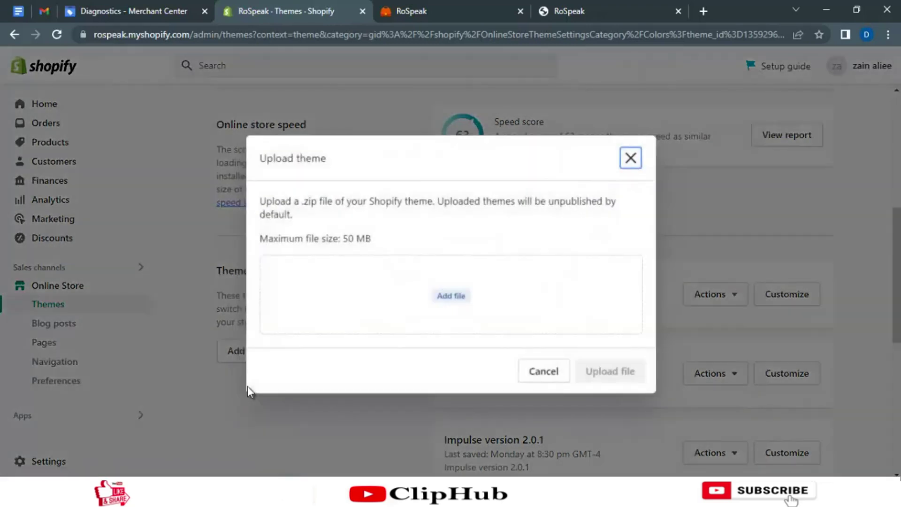
left_click(449, 303)
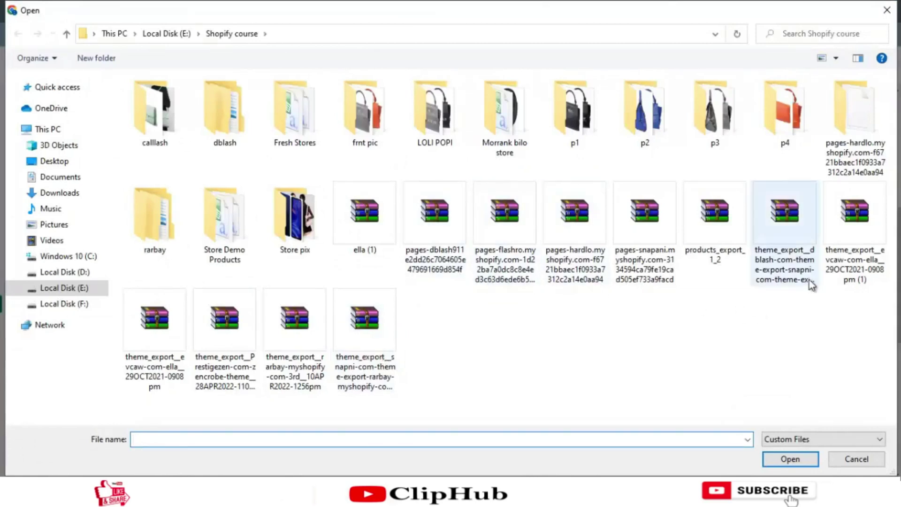
left_click(795, 267)
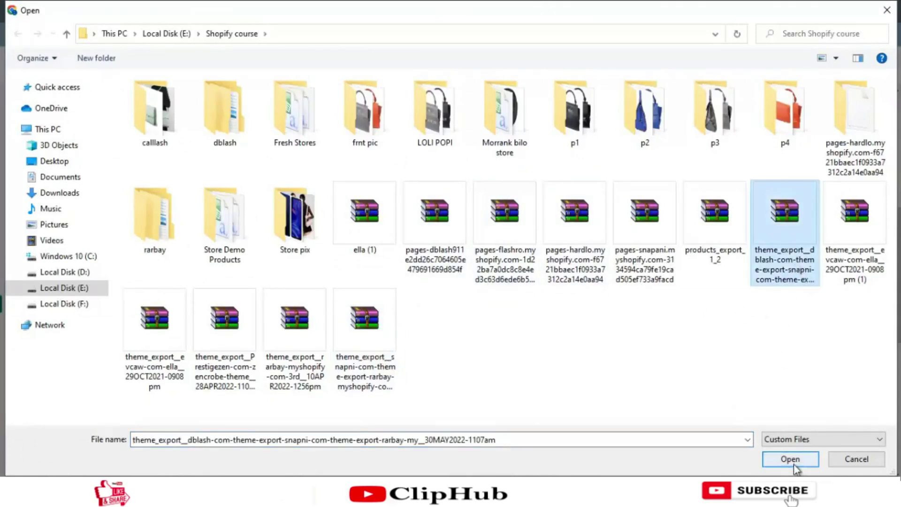
left_click(857, 459)
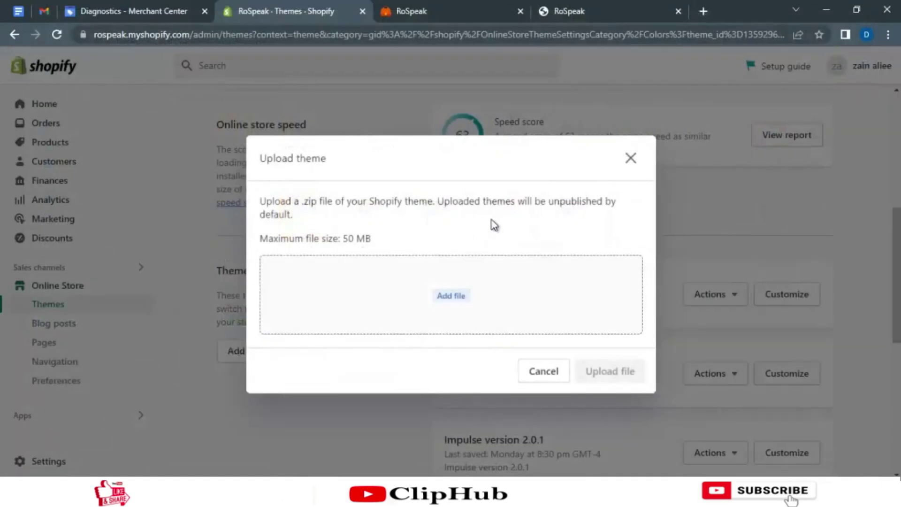
left_click(539, 370)
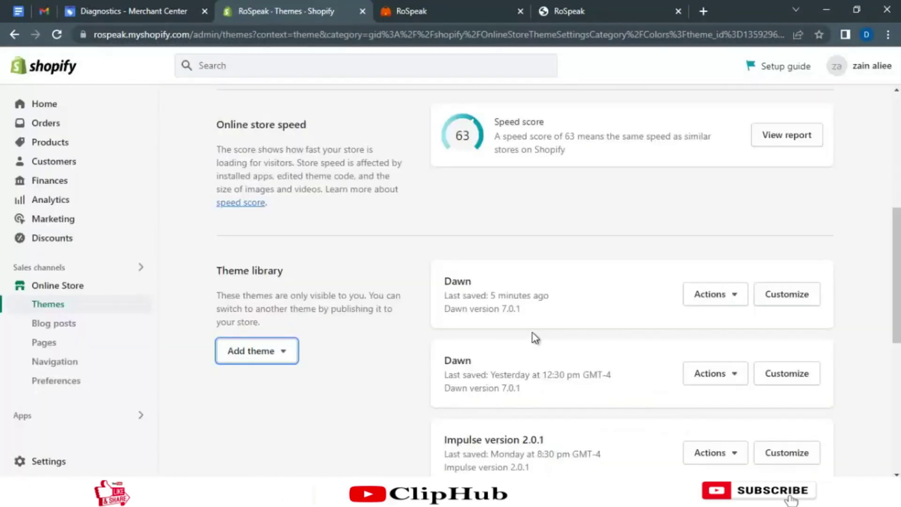
key("alt+Tab")
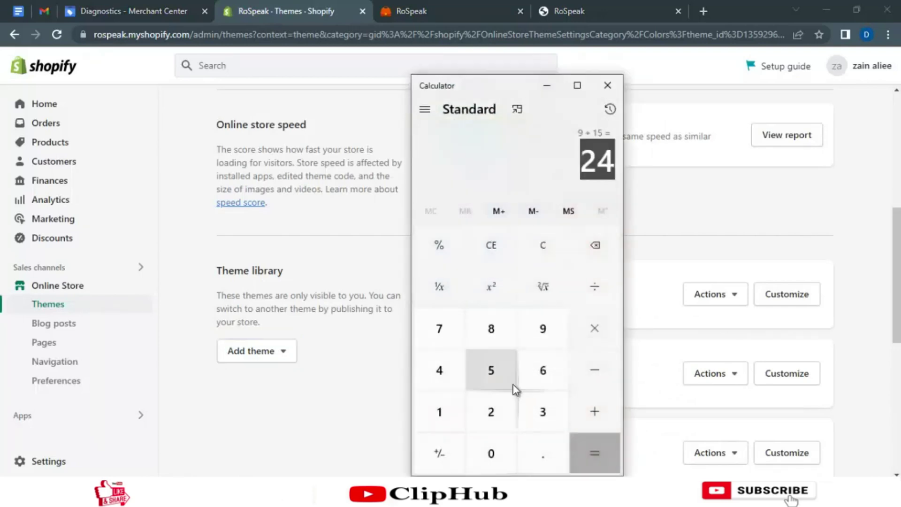
left_click(609, 92)
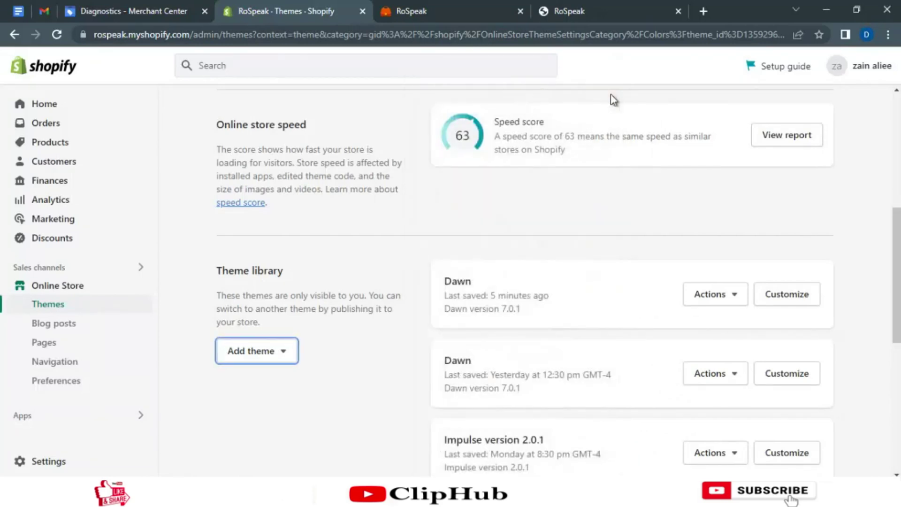
- Review the section 13 lesson list in the Shopify Dropshipping Business document and highlight the First Product Creation entry
scroll(635, 270, "up", 7)
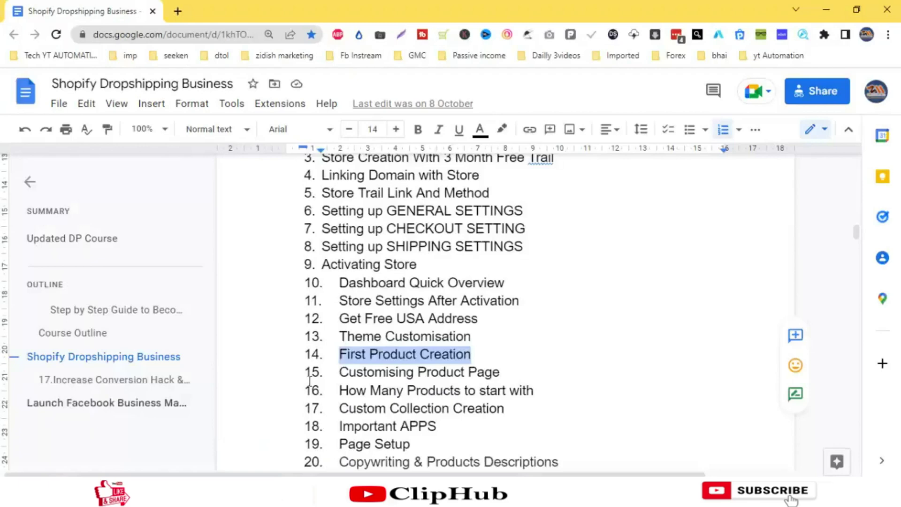
scroll(309, 375, "up", 4)
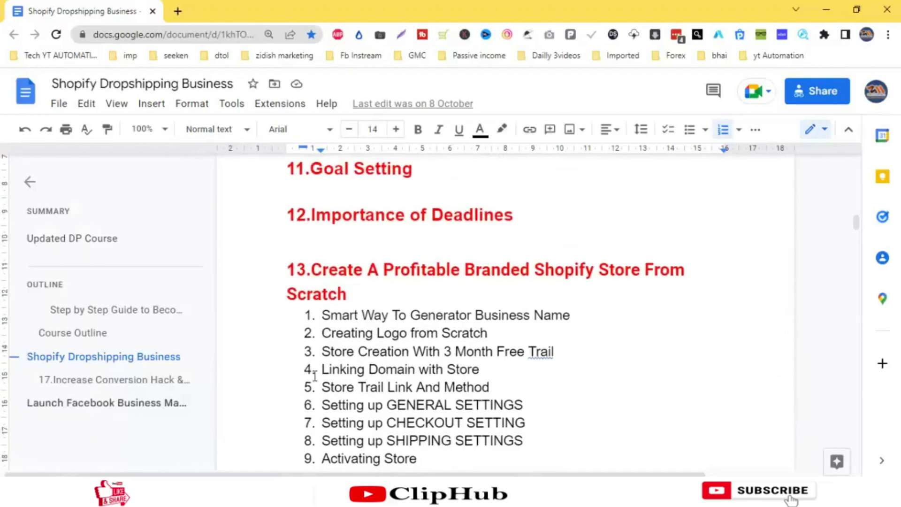
left_click_drag(308, 274, 287, 275)
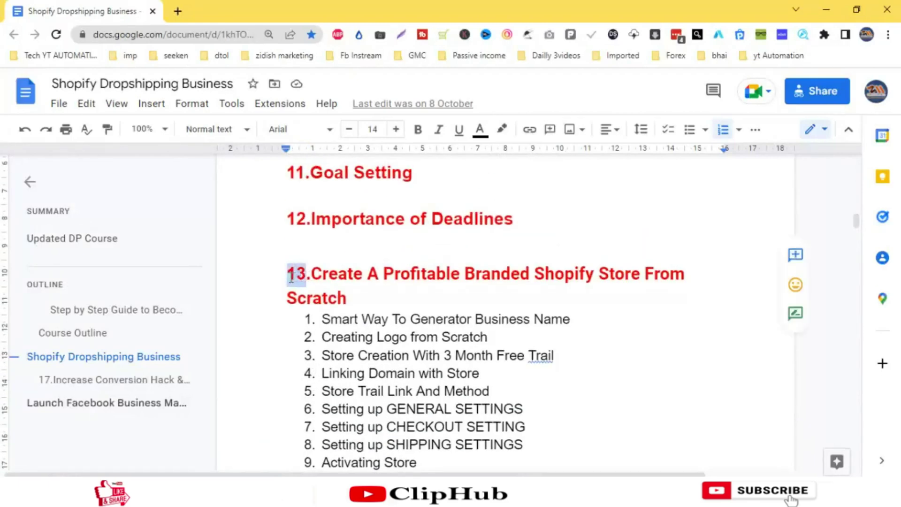
scroll(358, 371, "down", 5)
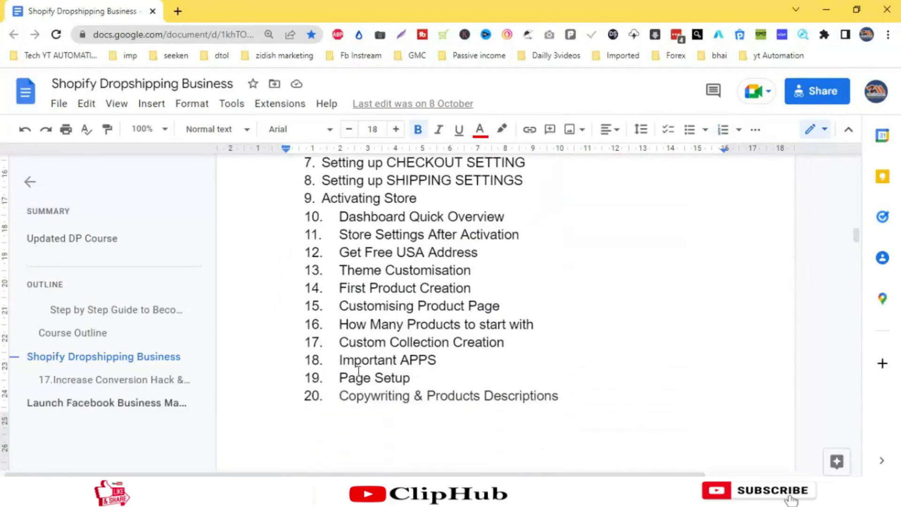
scroll(359, 371, "up", 2)
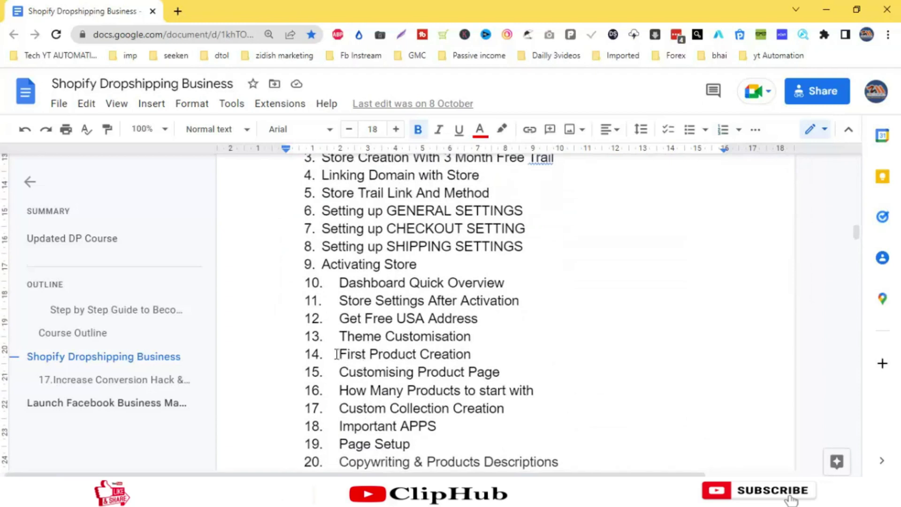
left_click_drag(340, 354, 470, 359)
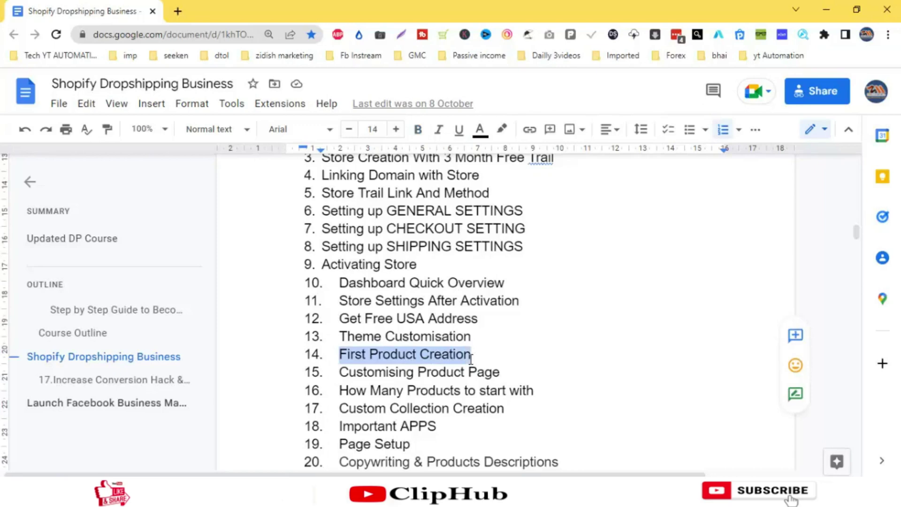
scroll(470, 359, "up", 20)
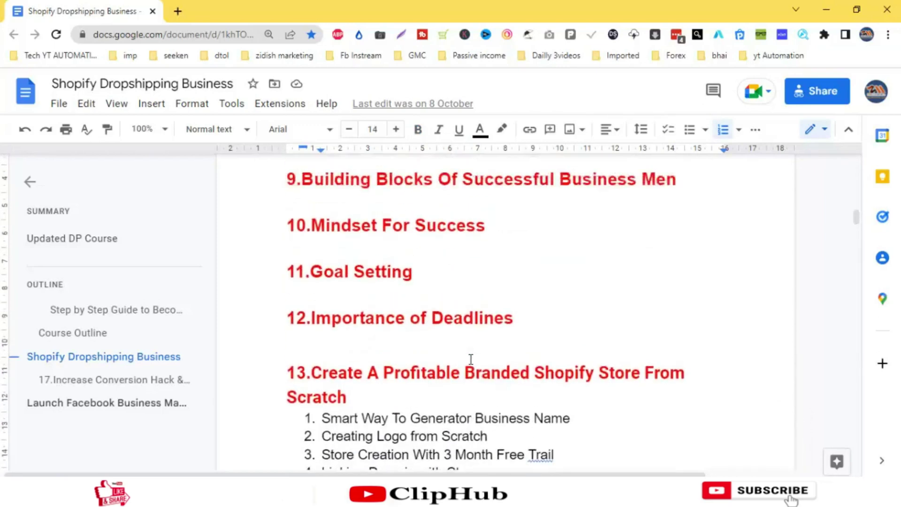
scroll(471, 359, "down", 20)
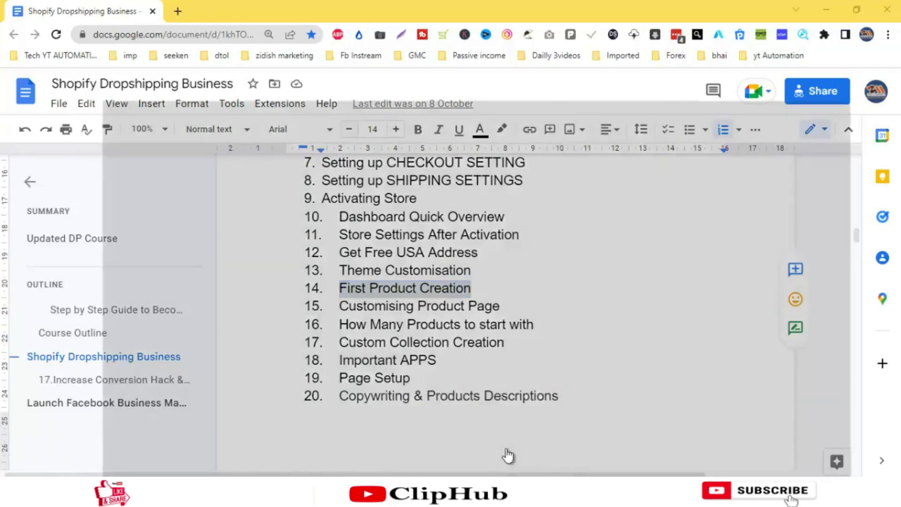
- Switch to the Flashfl WooCommerce orders page, reload it and look through the orders list
left_click(507, 455)
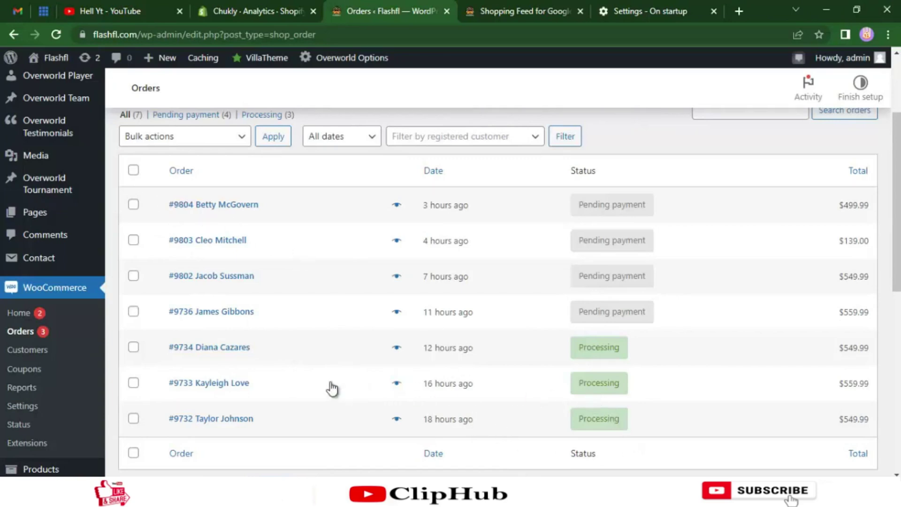
left_click(56, 35)
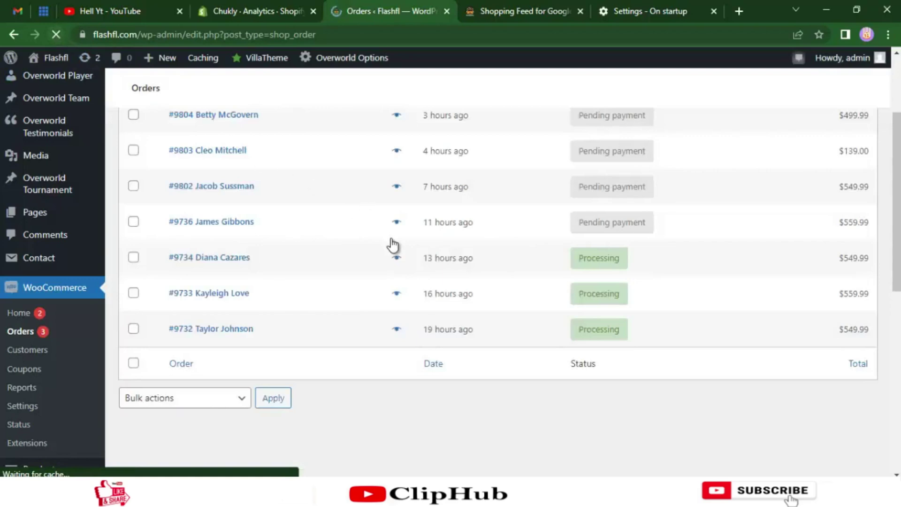
scroll(393, 244, "up", 2)
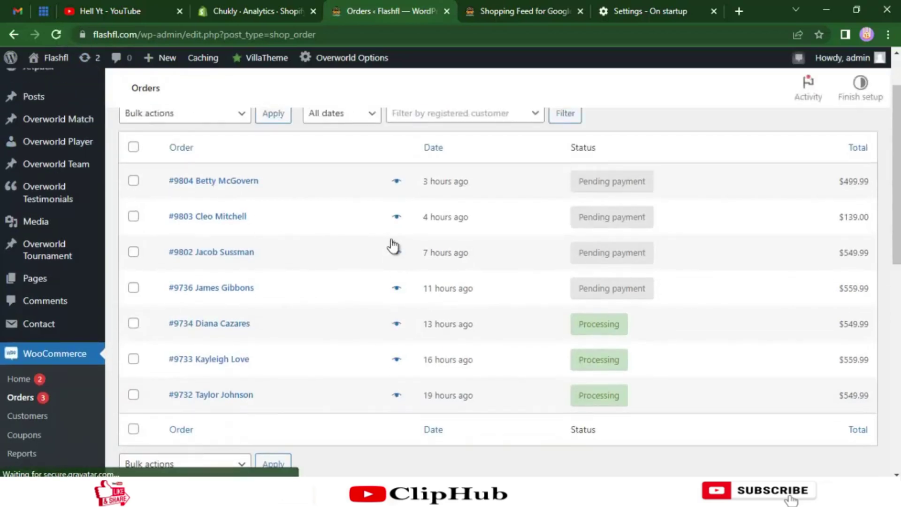
scroll(392, 243, "up", 2)
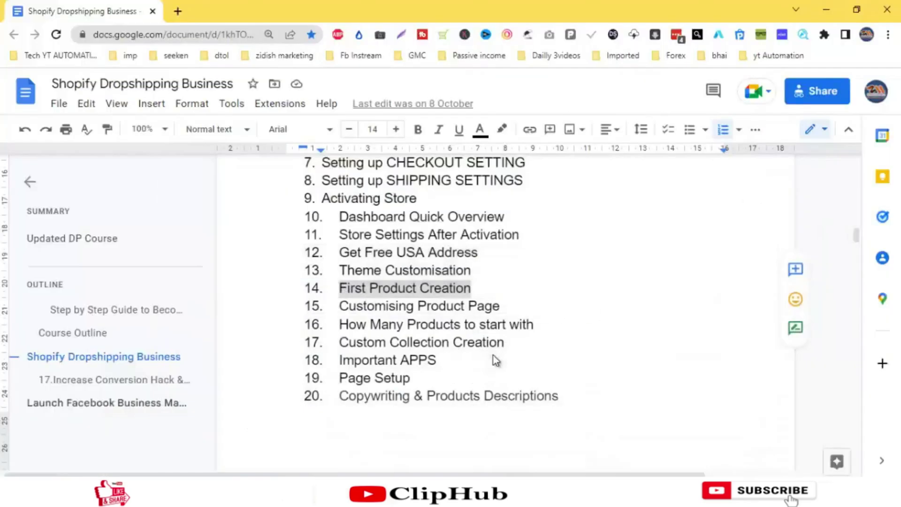
- Switch to the RoFrame Shopify admin, maximize its window and look over the home page
mouse_move(145, 496)
key("alt+Tab")
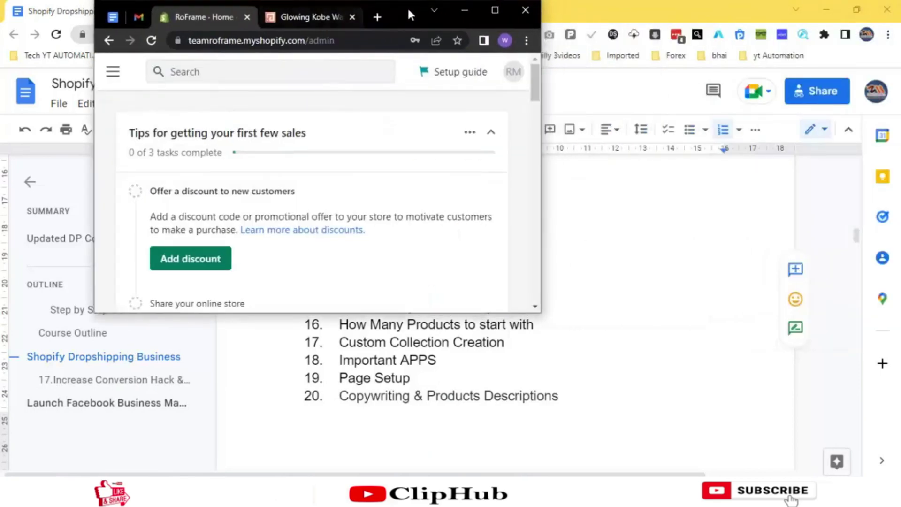
left_click(500, 7)
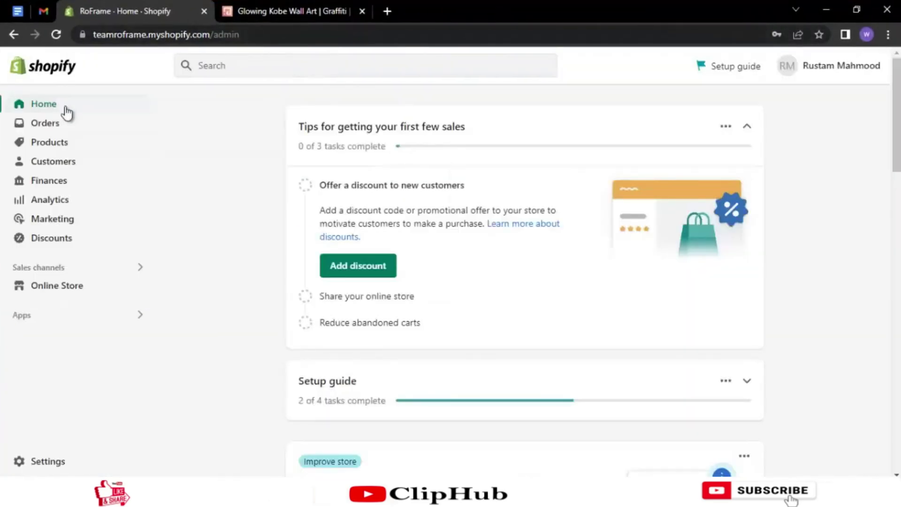
scroll(396, 320, "down", 1)
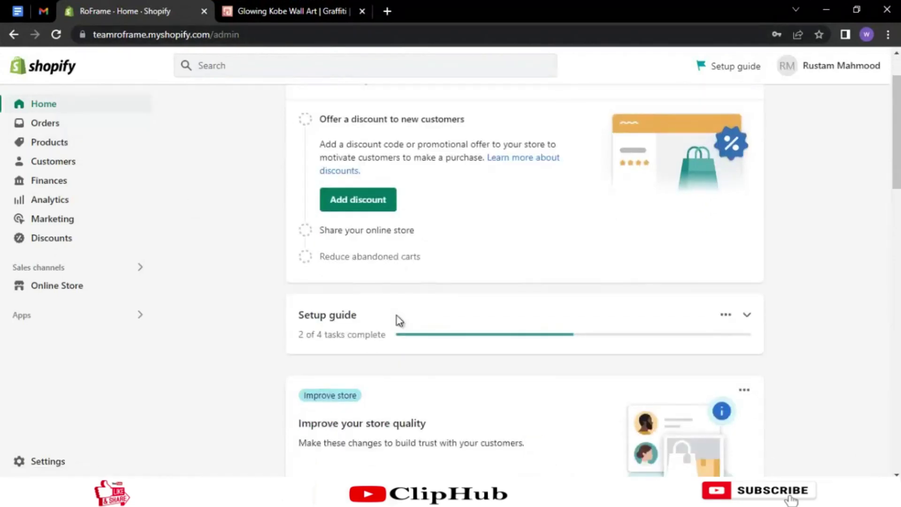
- Open the store's product list, look over the export options with All products chosen, and close them without exporting
scroll(399, 320, "up", 1)
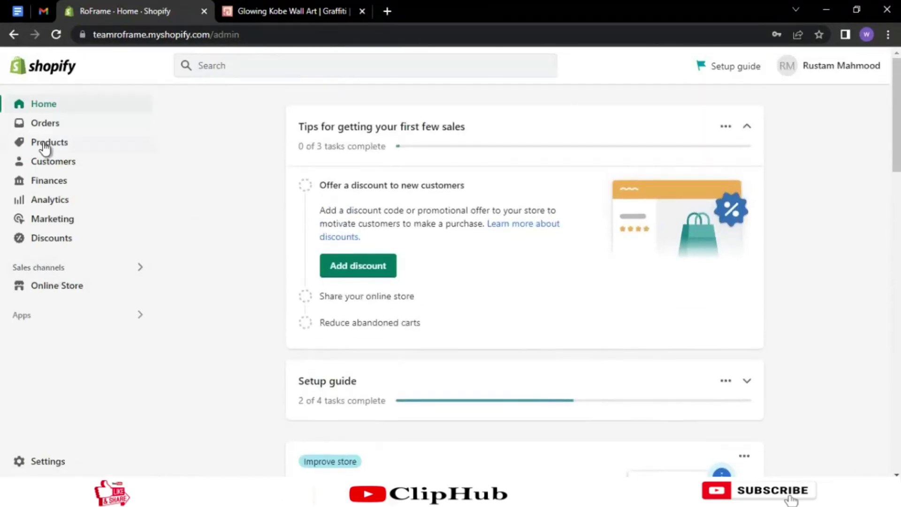
left_click(50, 146)
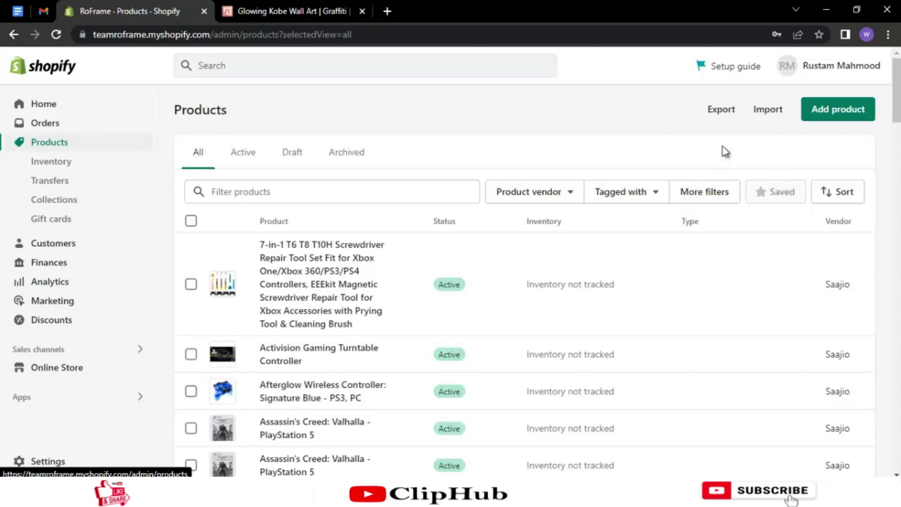
left_click(721, 109)
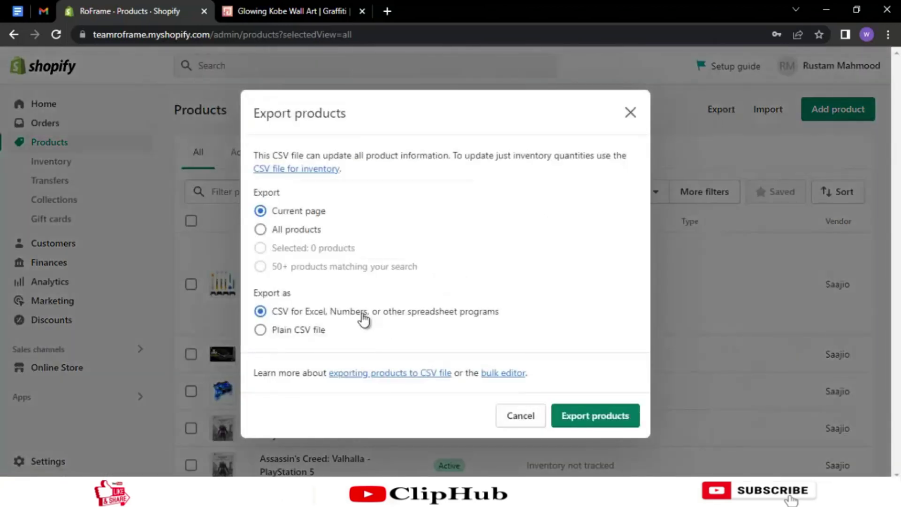
left_click(261, 229)
left_click(629, 114)
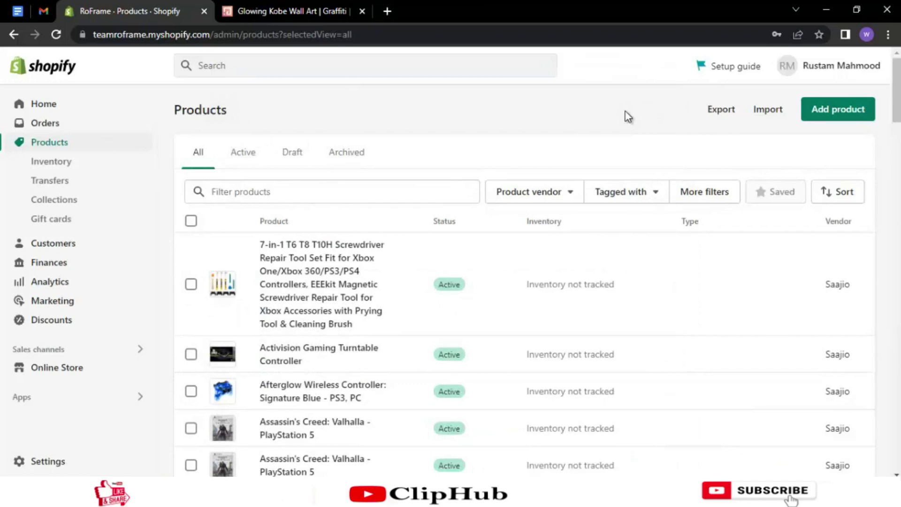
- Start a CSV product import, browse the CSV files in Downloads, and cancel without choosing a file
left_click(769, 109)
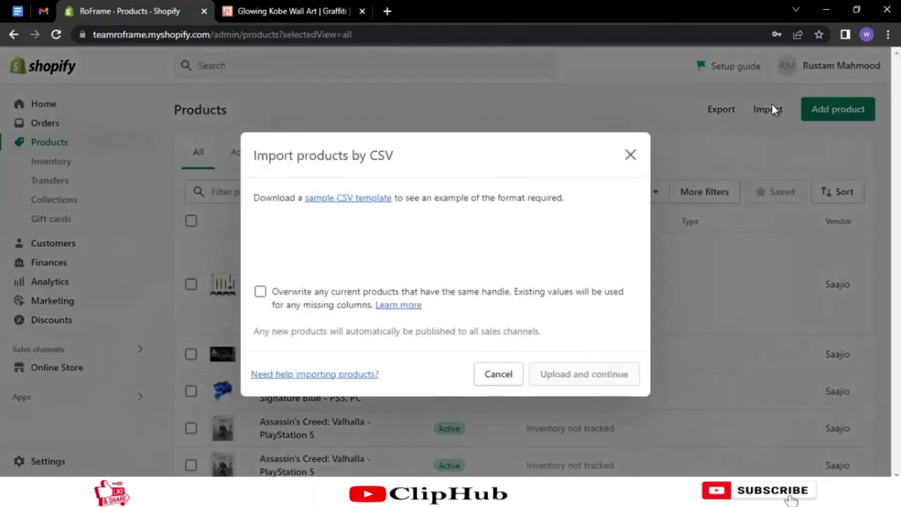
left_click(450, 240)
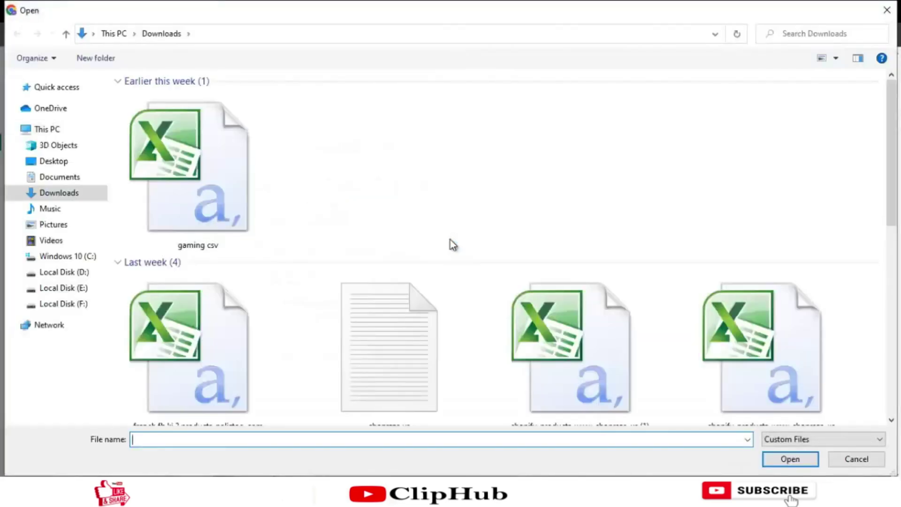
scroll(452, 243, "down", 3)
scroll(445, 244, "up", 3)
scroll(427, 279, "down", 1)
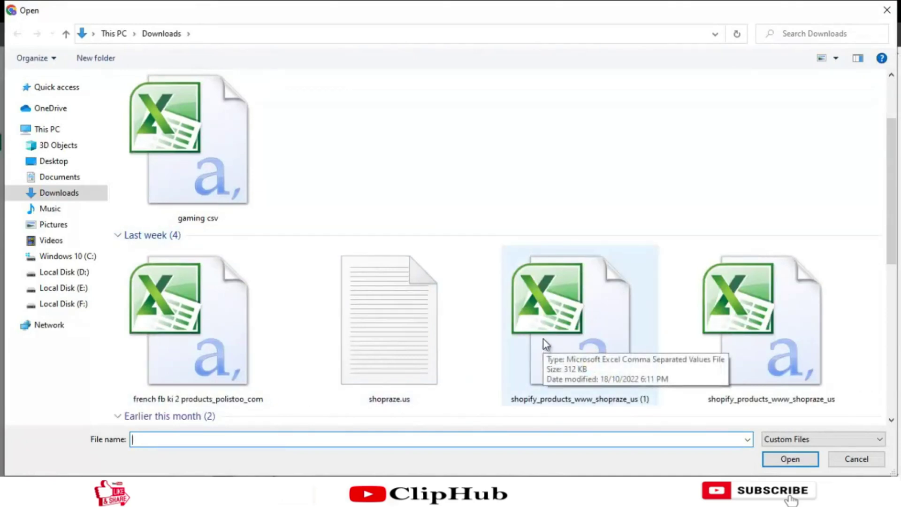
left_click(887, 18)
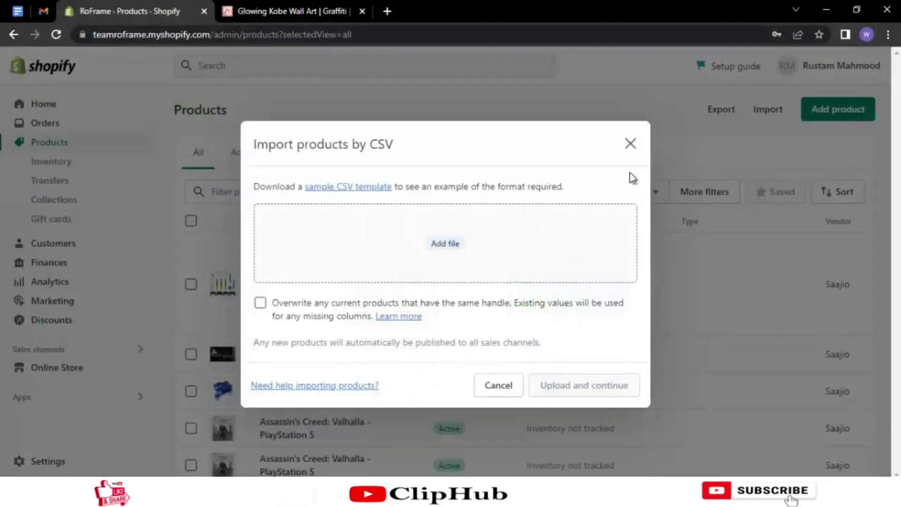
left_click(629, 146)
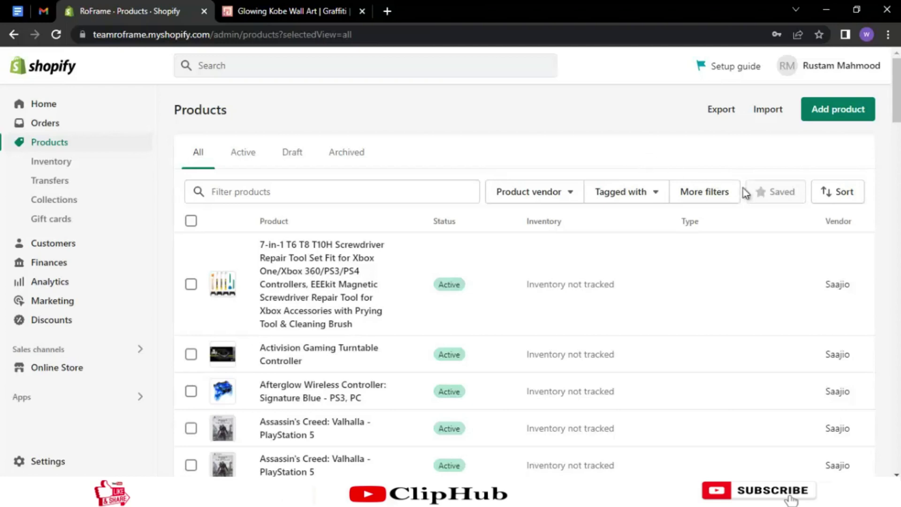
- Start adding a new product, and switch to the Glowing Kobe Wall Art page on elephantstock.com to look it over
left_click(841, 117)
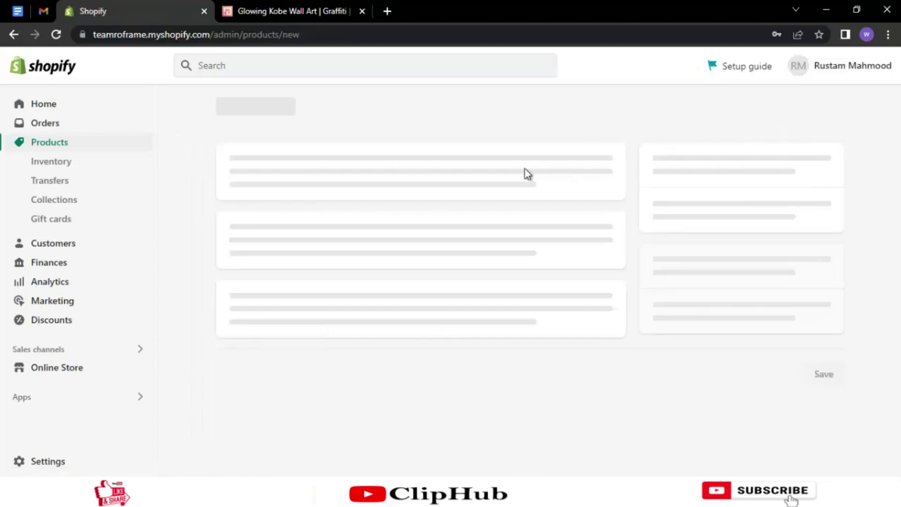
left_click(284, 10)
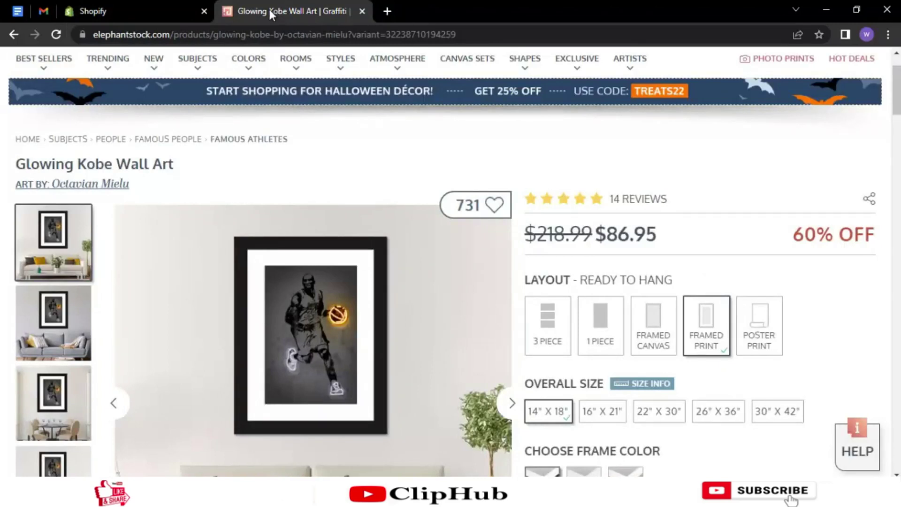
scroll(351, 175, "down", 2)
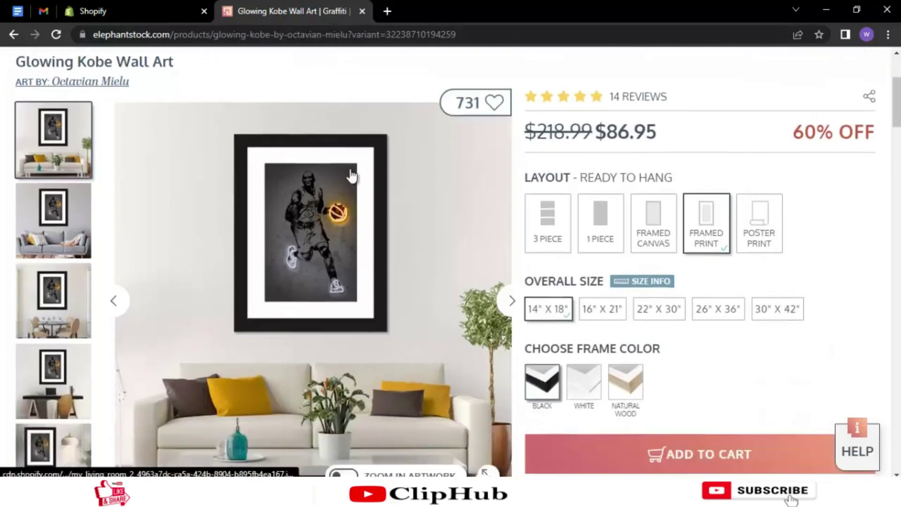
scroll(351, 175, "down", 1)
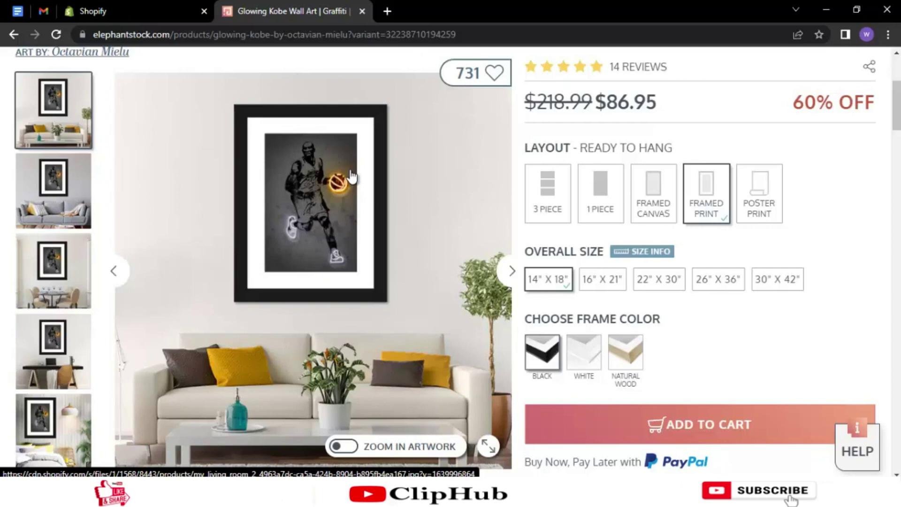
scroll(166, 199, "up", 2)
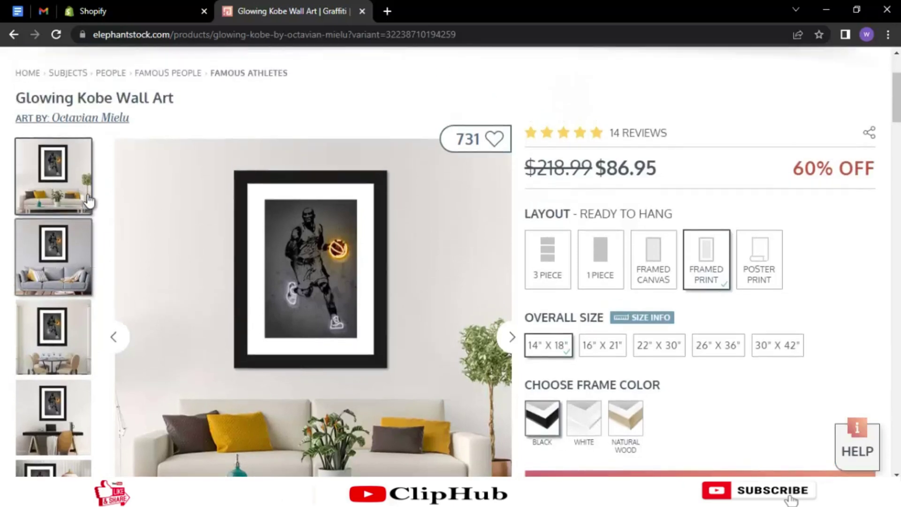
- Preview the white sofa and grey sofa pictures in the wall art gallery, and reload the product page
left_click(59, 265)
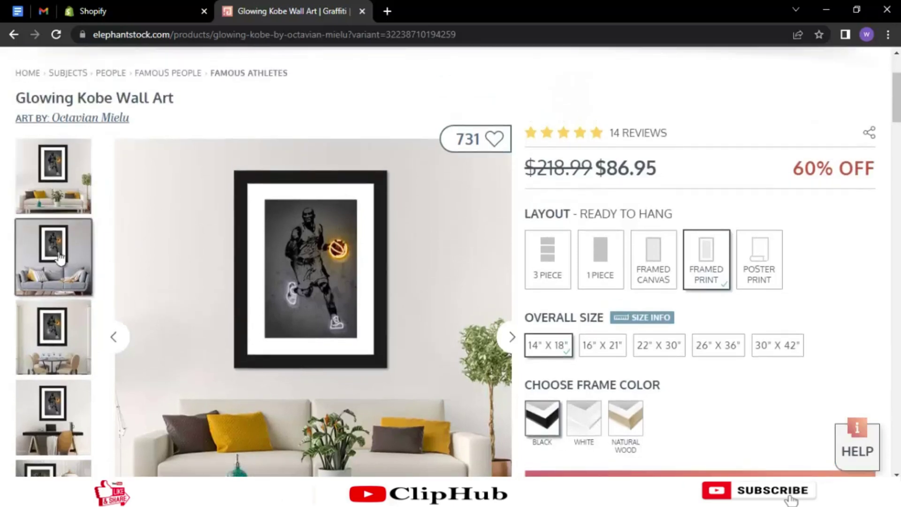
scroll(75, 253, "down", 2)
scroll(395, 292, "up", 2)
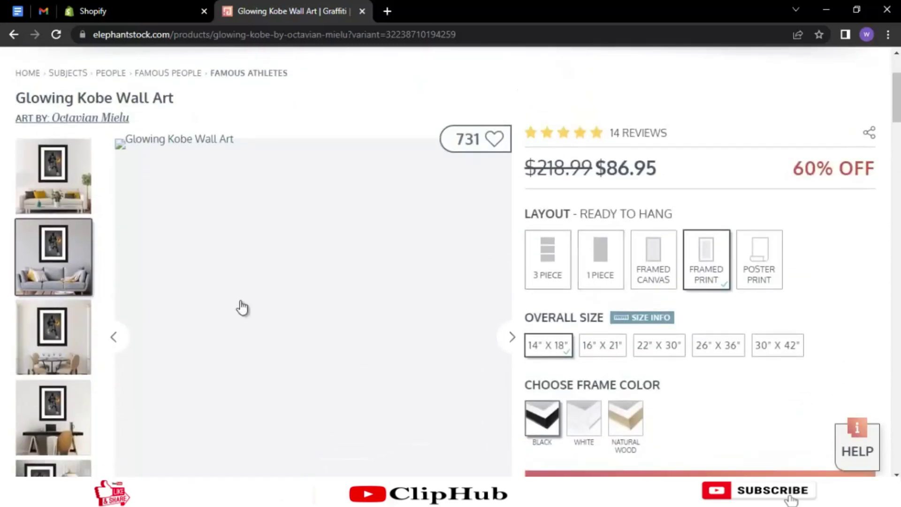
left_click(44, 154)
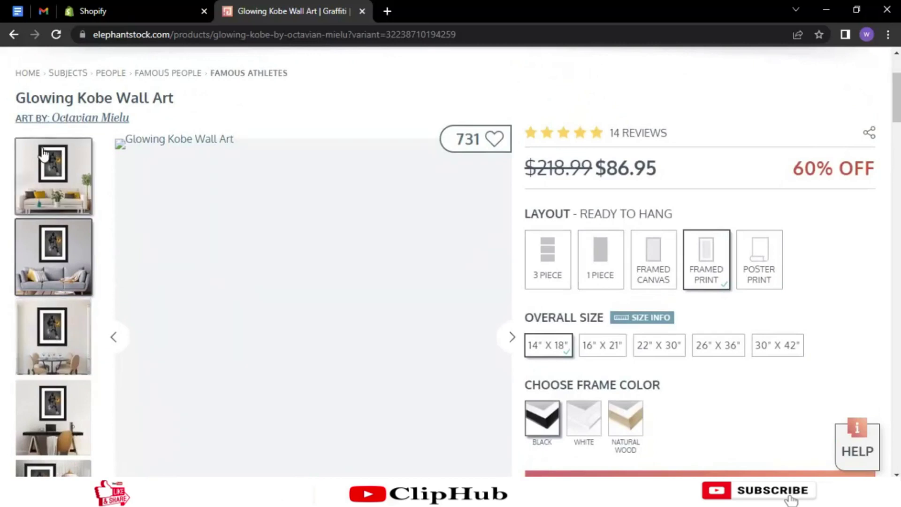
left_click(53, 263)
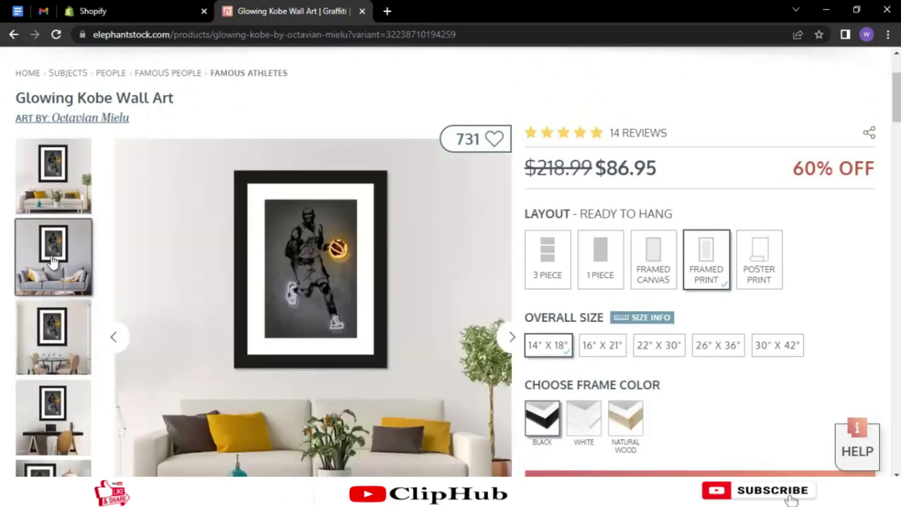
left_click(55, 34)
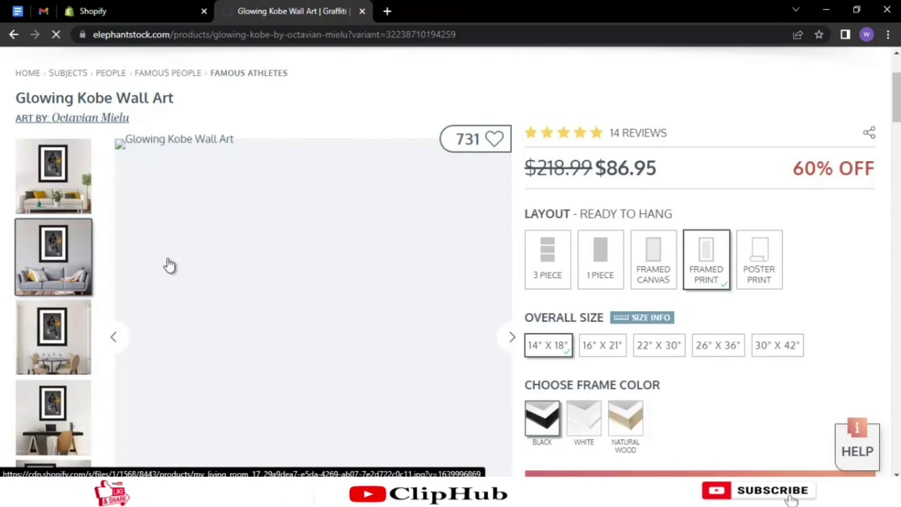
- Preview the grey sofa, dining table and office desk pictures in the reloaded product gallery
scroll(82, 279, "down", 2)
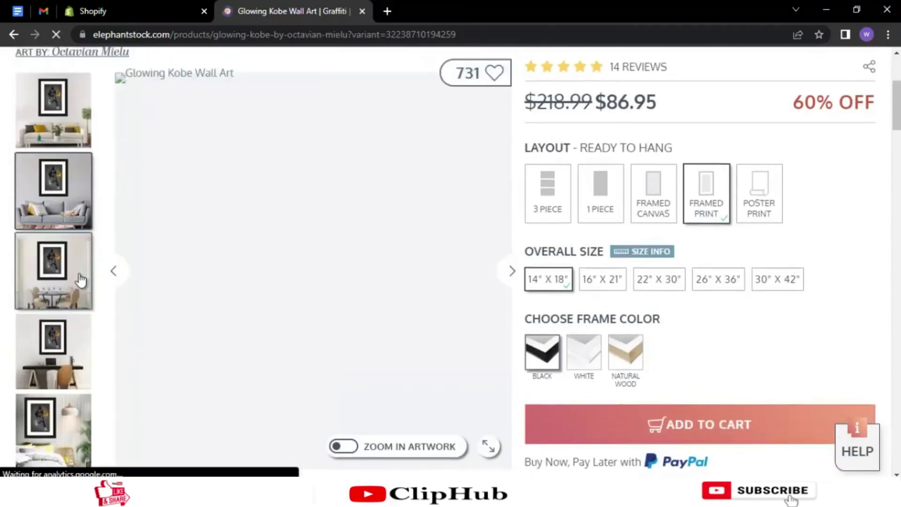
scroll(81, 280, "down", 8)
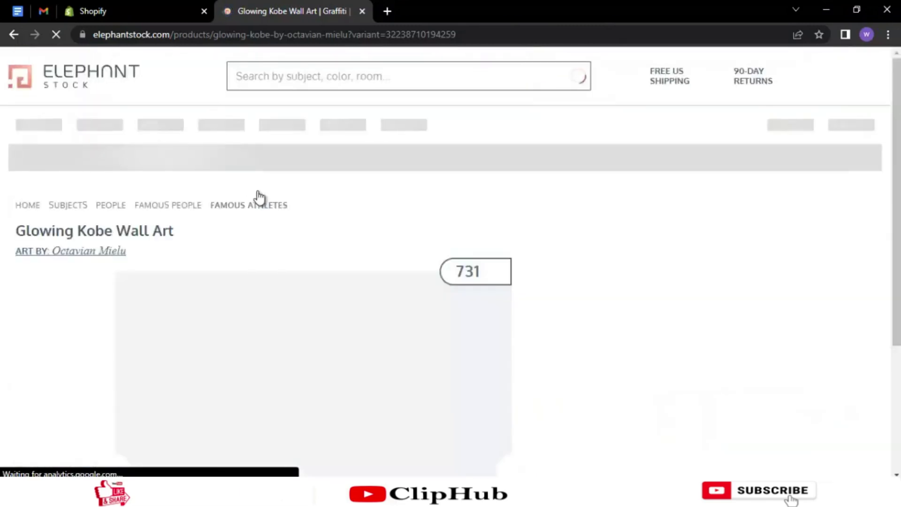
scroll(257, 192, "down", 9)
scroll(257, 191, "up", 8)
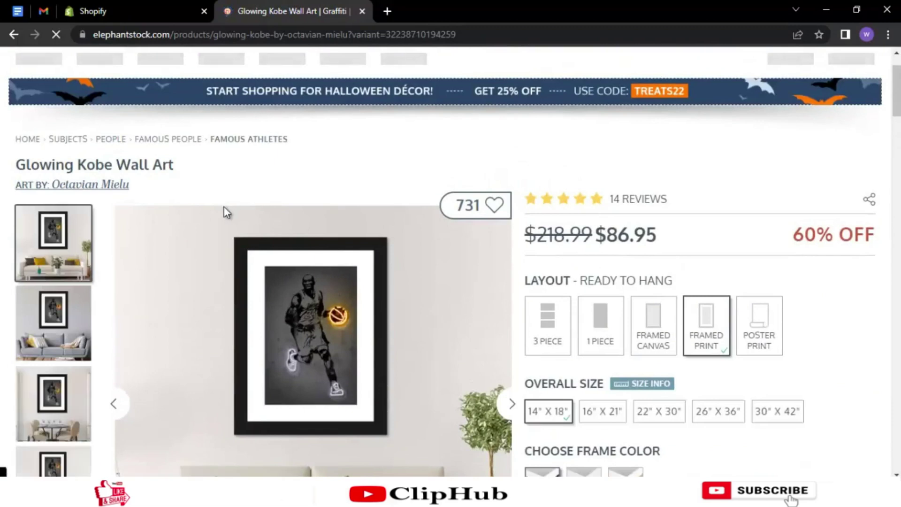
left_click(56, 318)
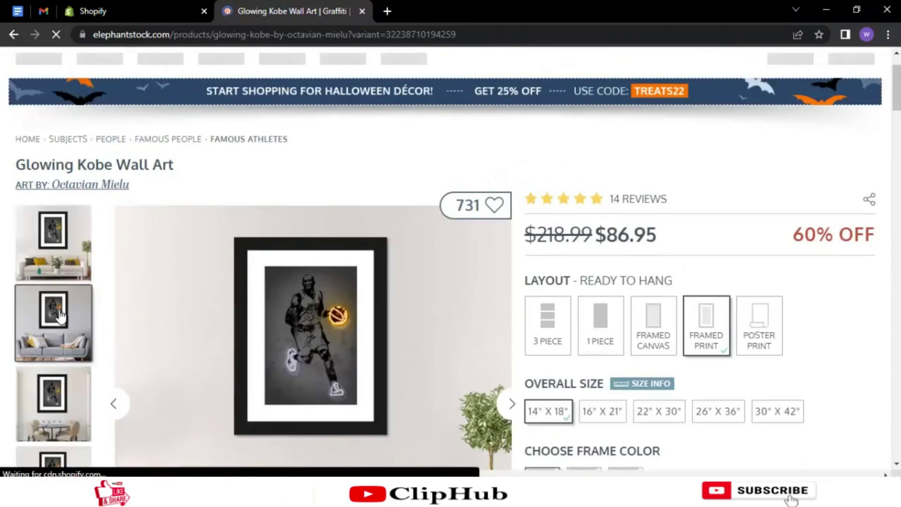
scroll(219, 185, "down", 2)
scroll(218, 185, "down", 1)
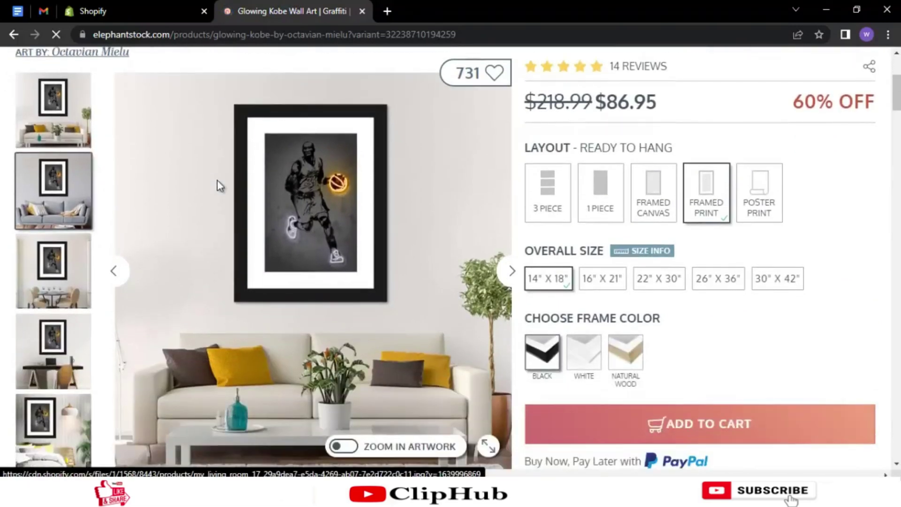
left_click(52, 287)
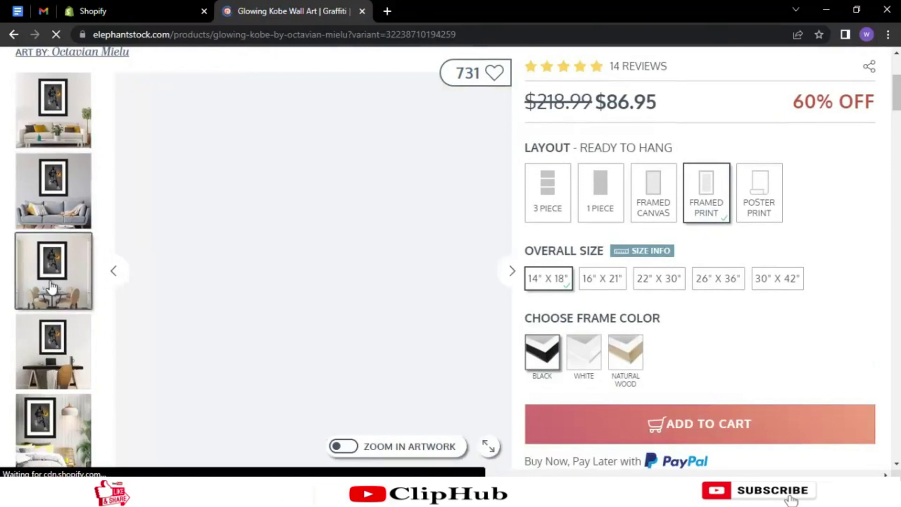
left_click(54, 359)
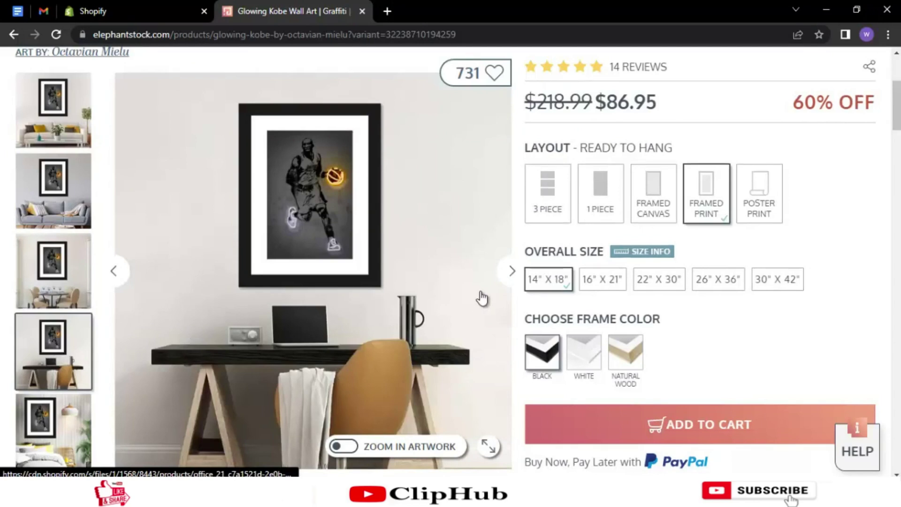
- Compare the gallery's other room pictures again, including the white sofa and dining table scenes
scroll(481, 297, "down", 2)
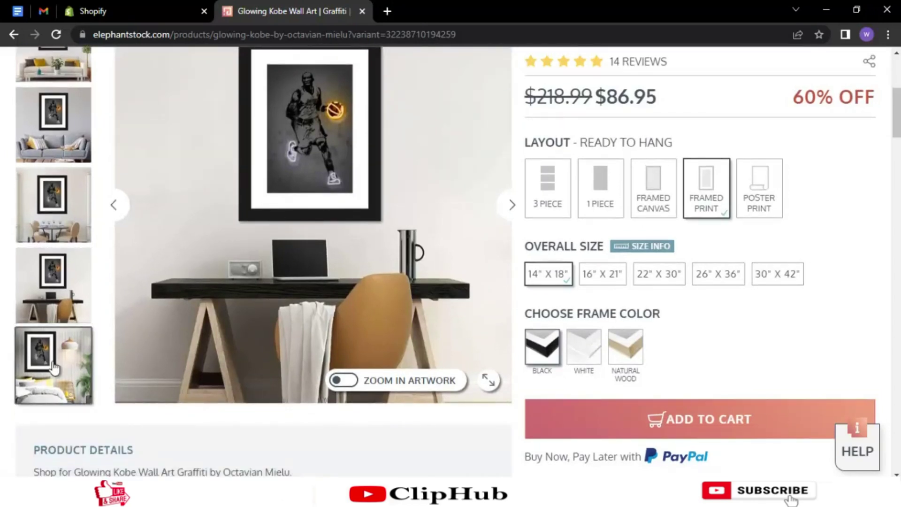
scroll(165, 359, "up", 2)
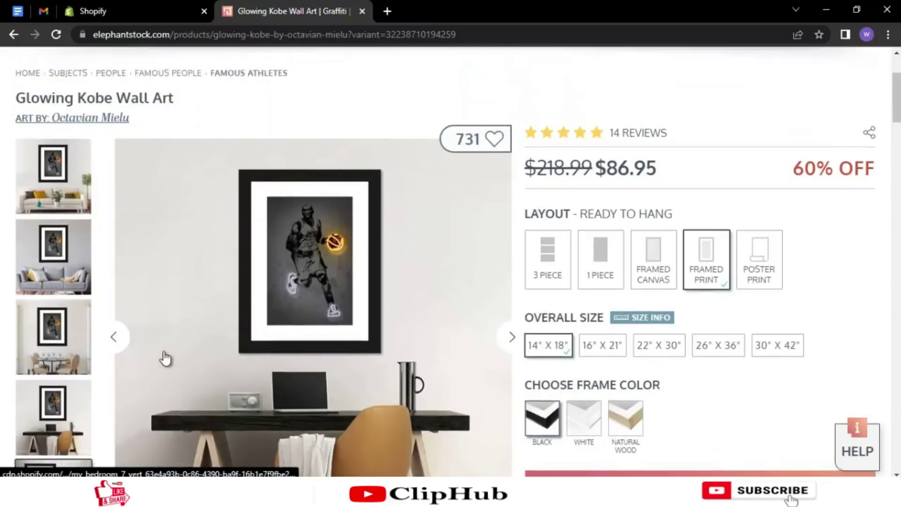
left_click(58, 193)
scroll(138, 211, "down", 2)
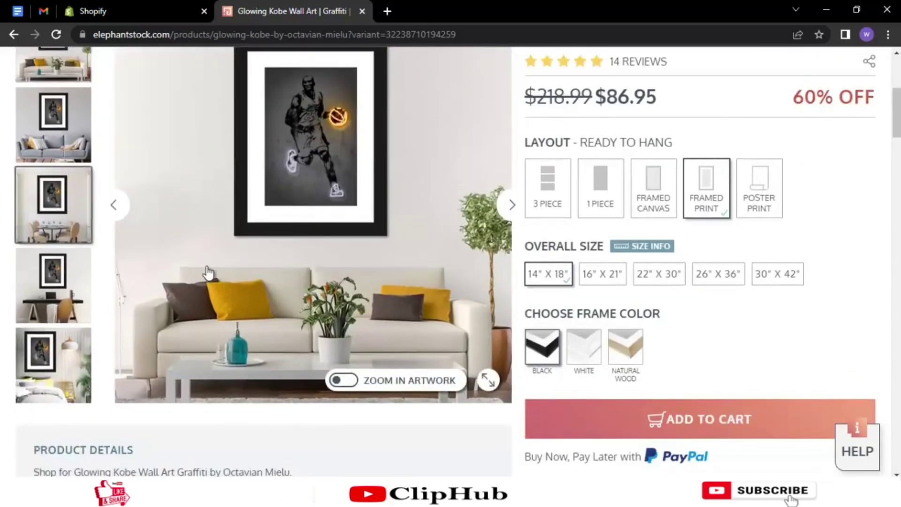
scroll(206, 270, "up", 3)
scroll(131, 300, "down", 2)
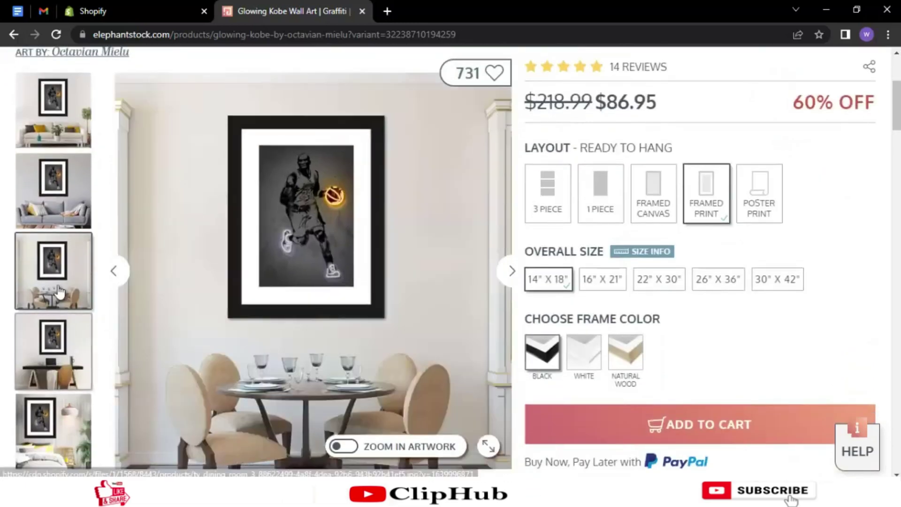
- Save the office desk picture of the framed Kobe print to Downloads as a WEBP file under its suggested name
left_click(58, 370)
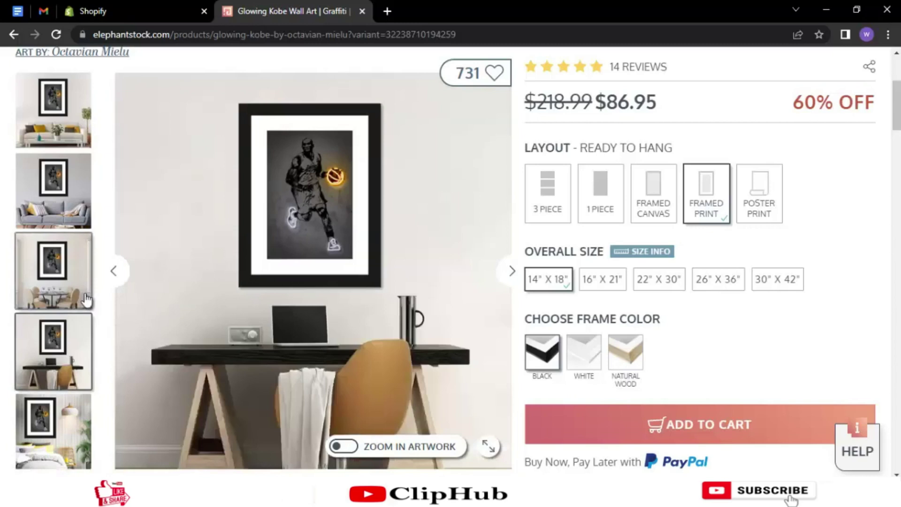
right_click(303, 249)
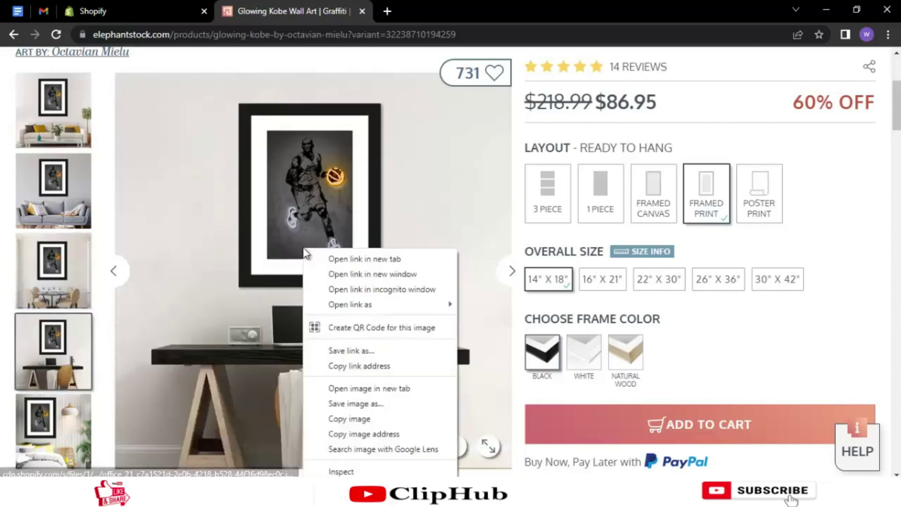
left_click(359, 404)
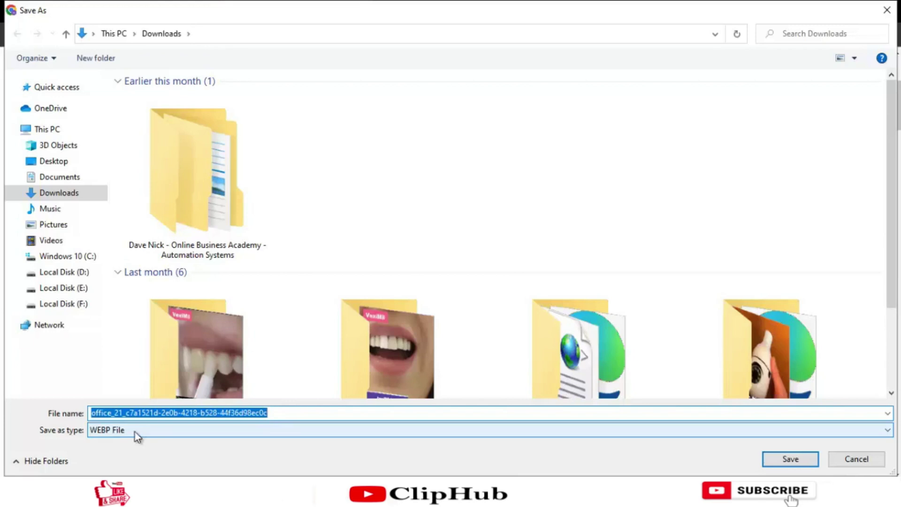
left_click(790, 459)
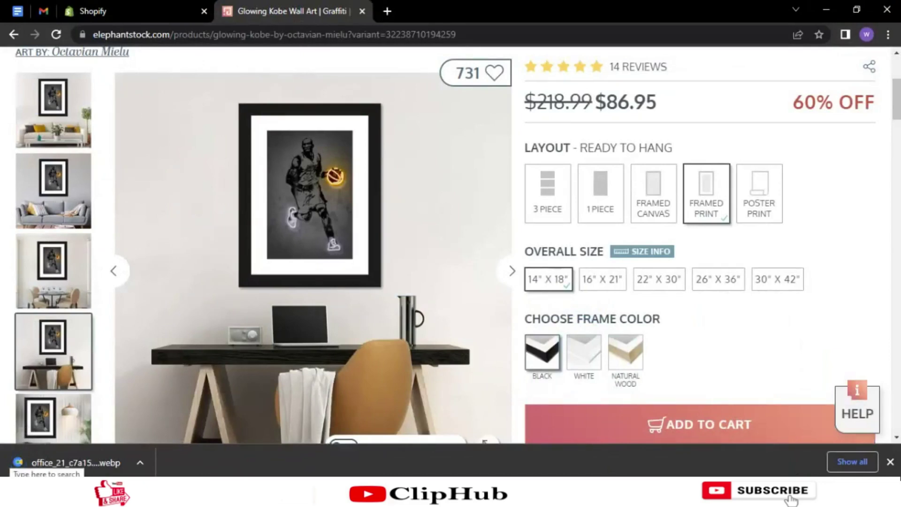
left_click(890, 462)
- Save the office desk picture again to Downloads as tertertet.jpg, using the All Files type
right_click(378, 249)
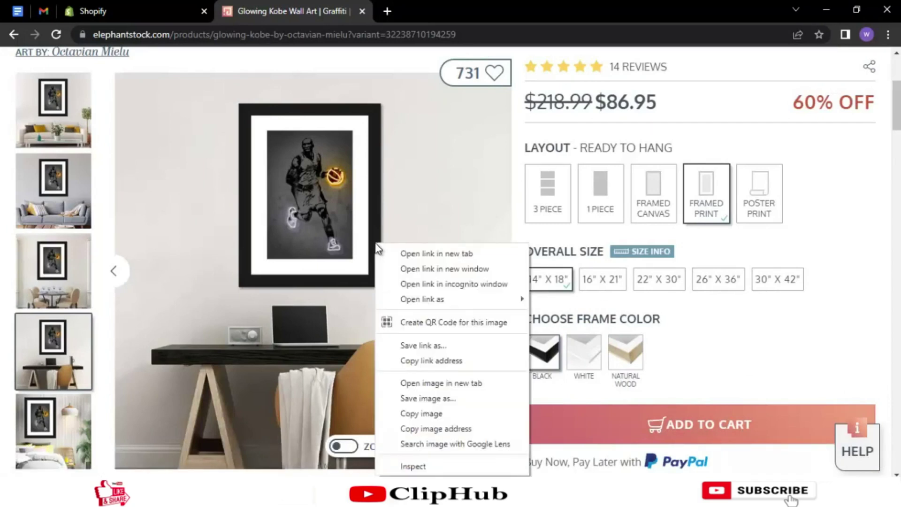
left_click(429, 398)
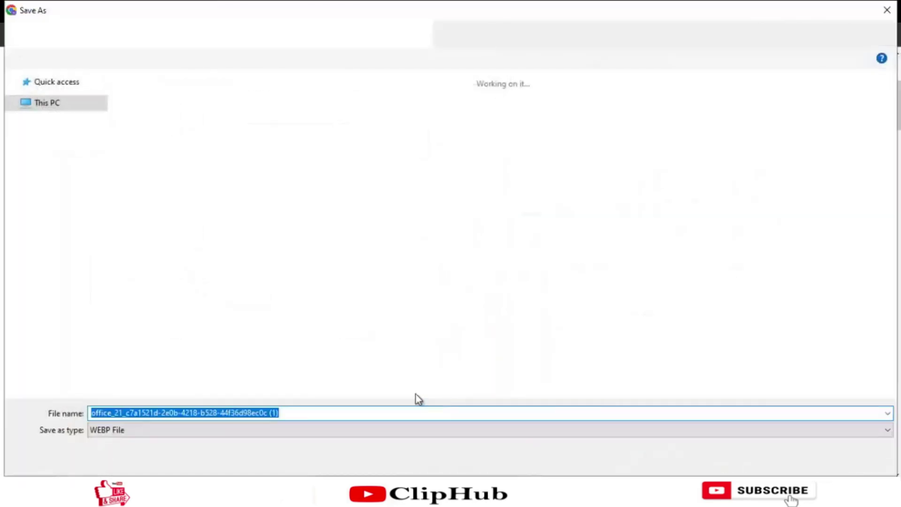
left_click(126, 429)
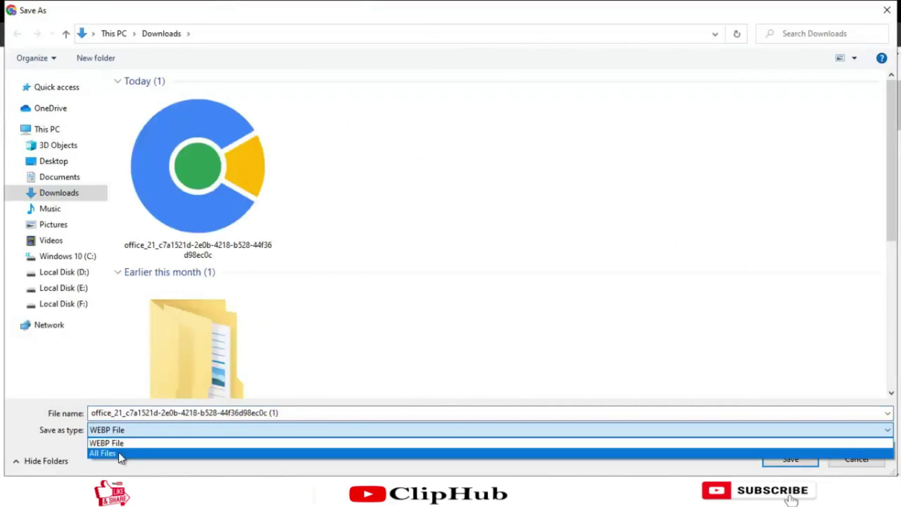
left_click(123, 451)
left_click(125, 413)
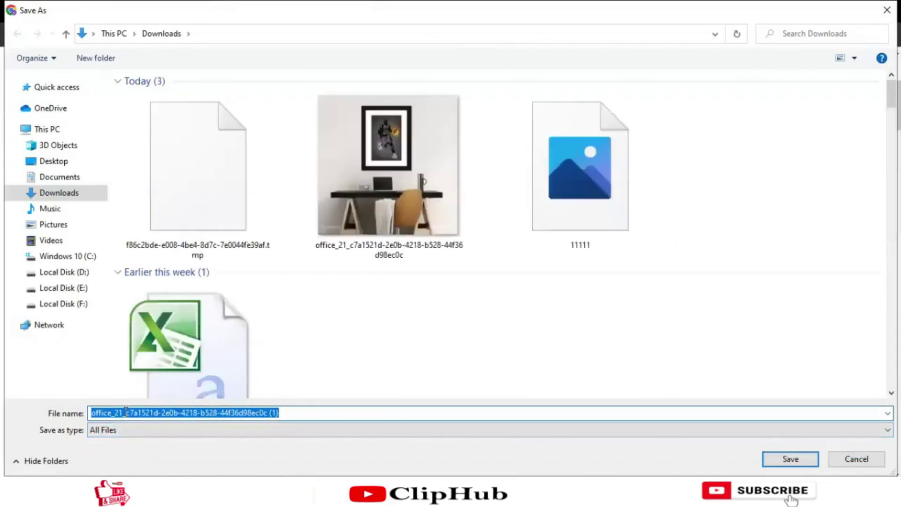
type("tertertet")
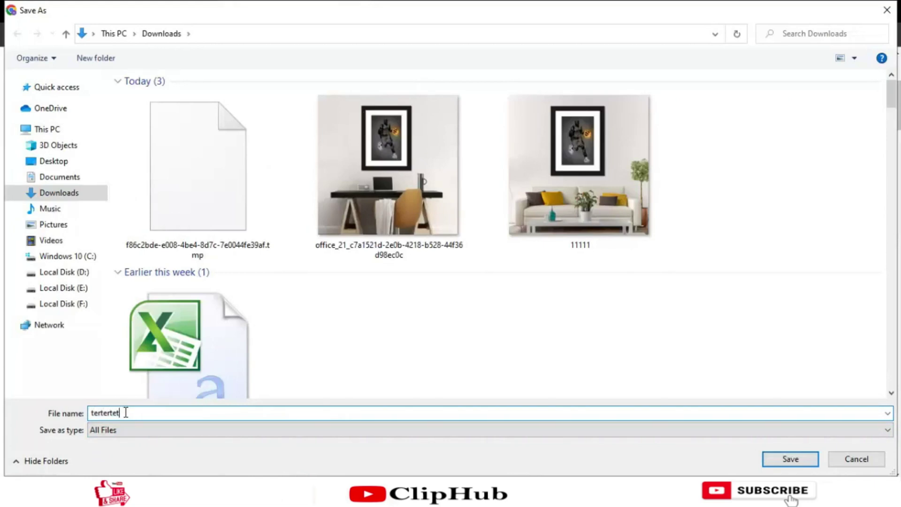
type(".jpg")
key("Return")
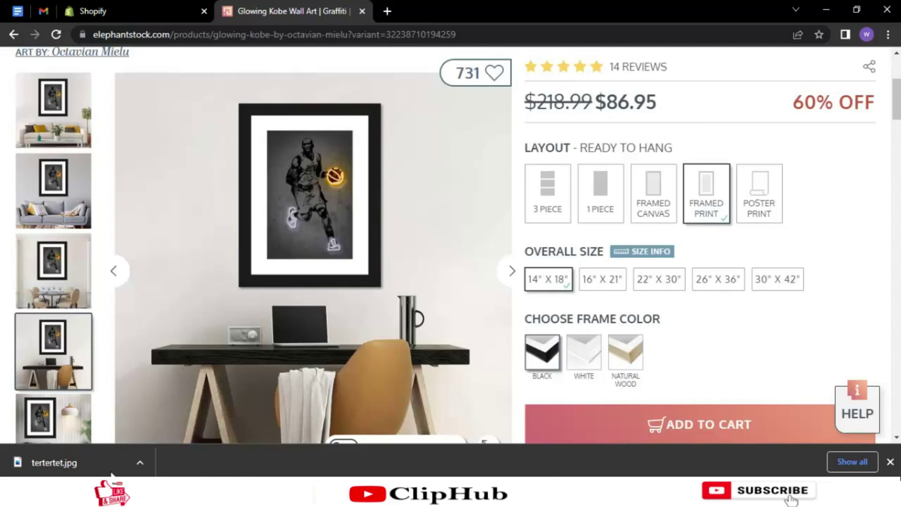
- Show tertertet.jpg in its Downloads folder, delete the duplicate office_21 WEBP picture there, and minimize the folder window
left_click(94, 492)
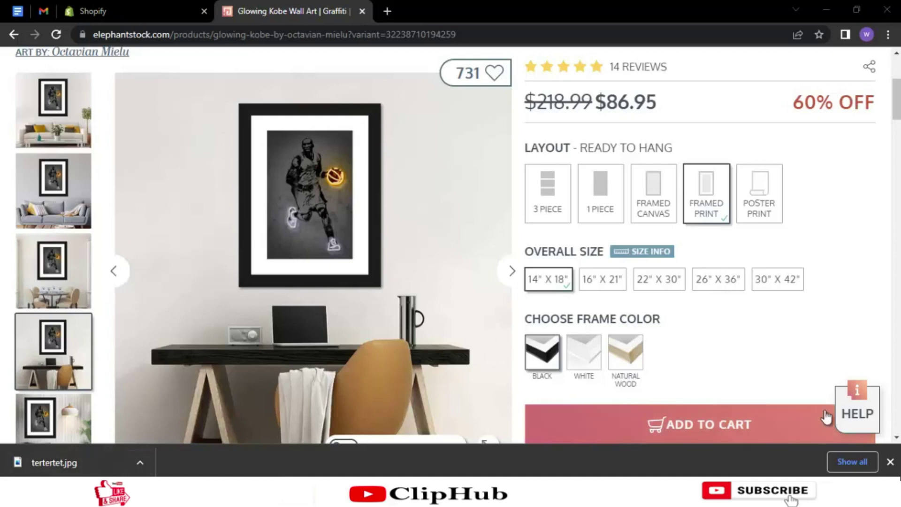
left_click(854, 461)
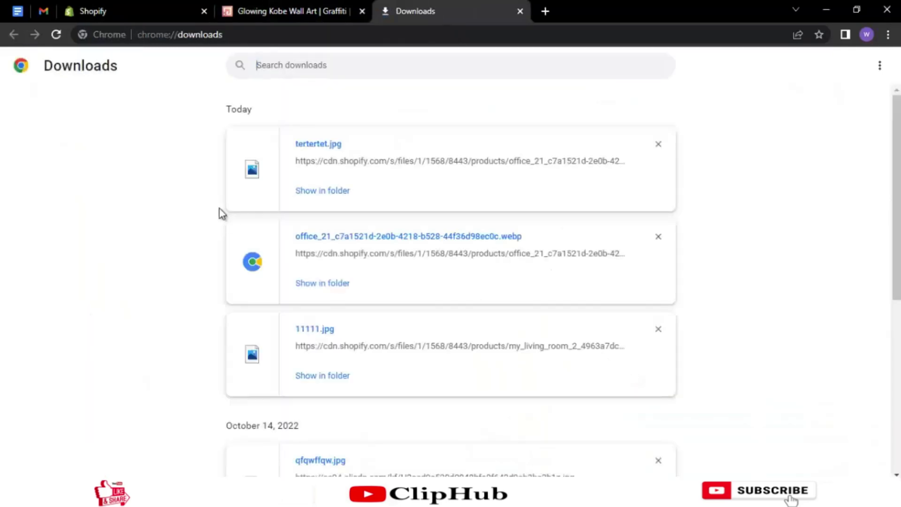
left_click(329, 194)
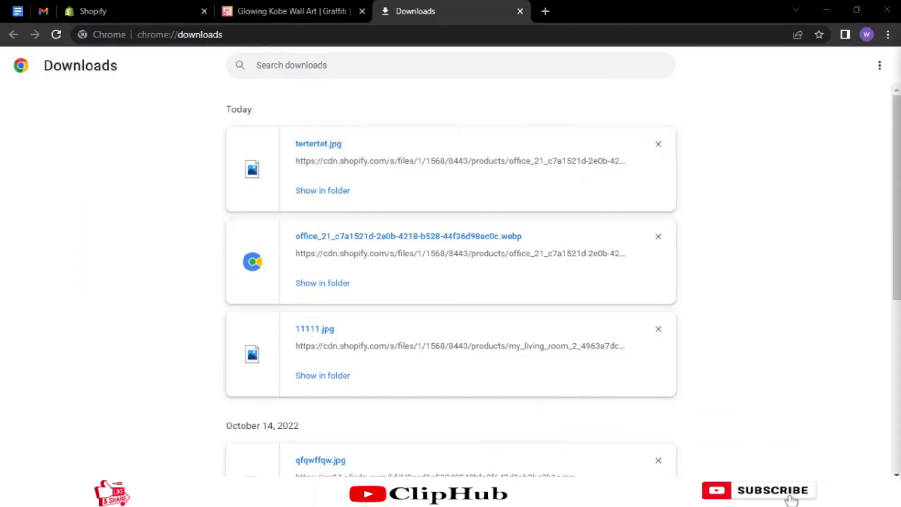
left_click(735, 103)
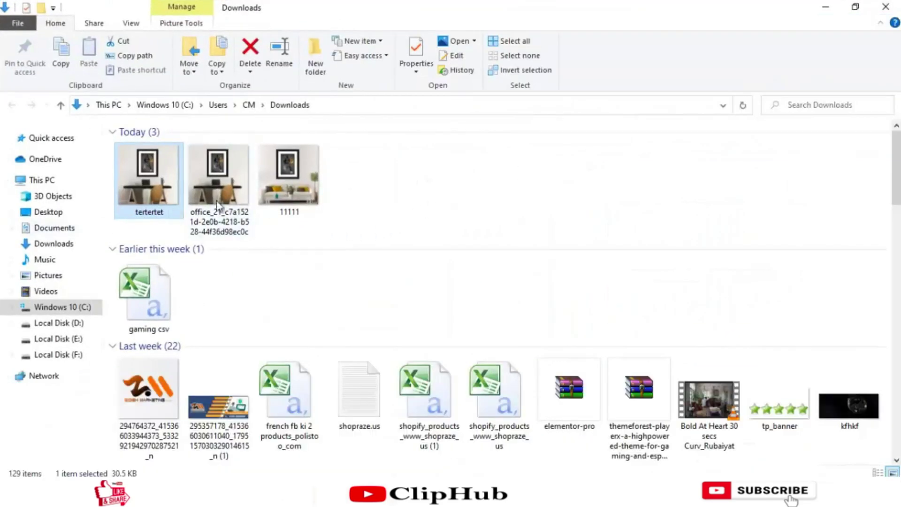
left_click(206, 229)
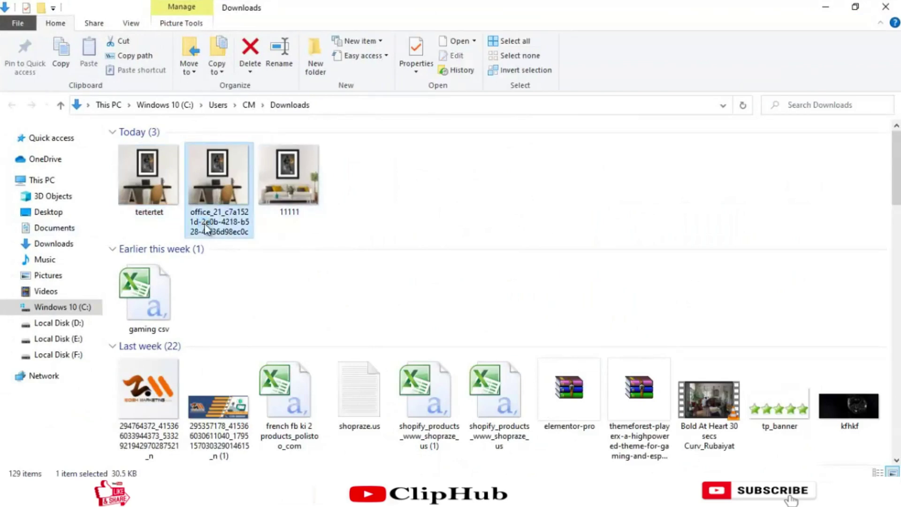
key("Delete")
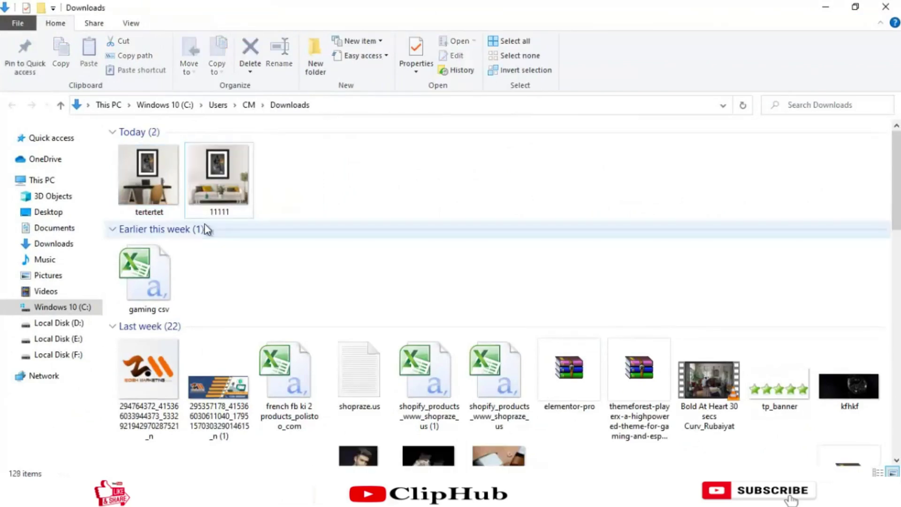
left_click(826, 8)
- Save the bedroom picture from the Glowing Kobe Wall Art gallery to Downloads as iuktkk.jpg, using the All Files type
left_click(277, 6)
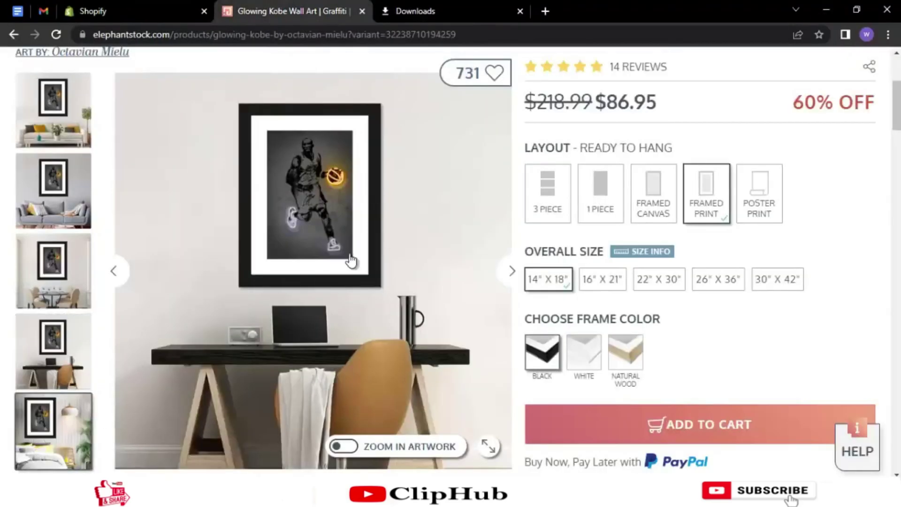
left_click(36, 446)
scroll(283, 192, "down", 3)
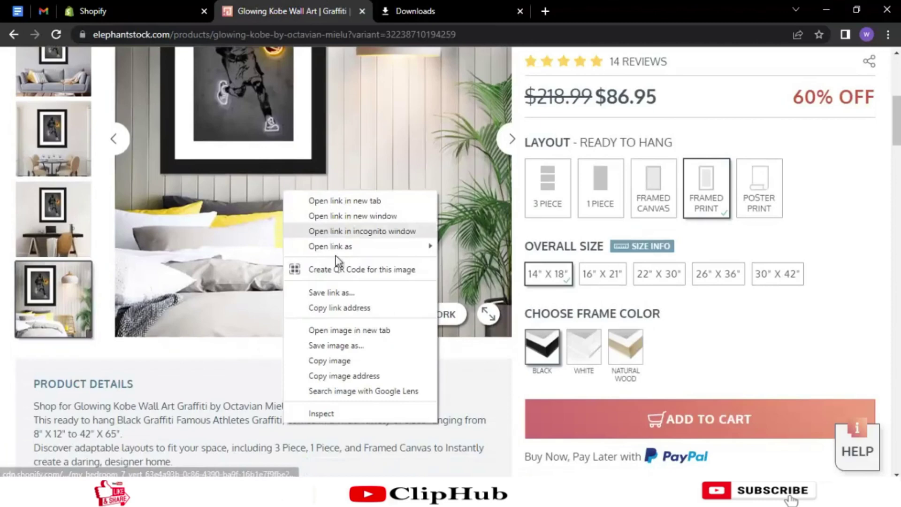
left_click(345, 345)
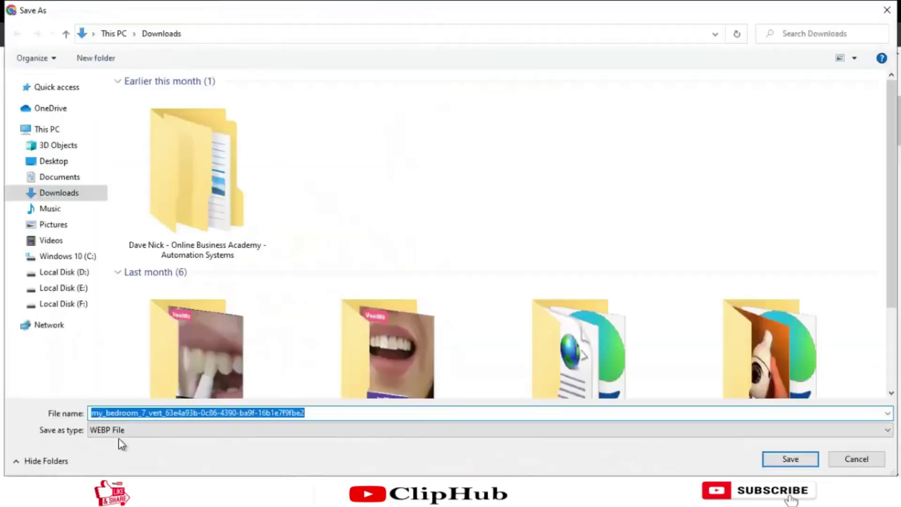
left_click(122, 430)
left_click(123, 453)
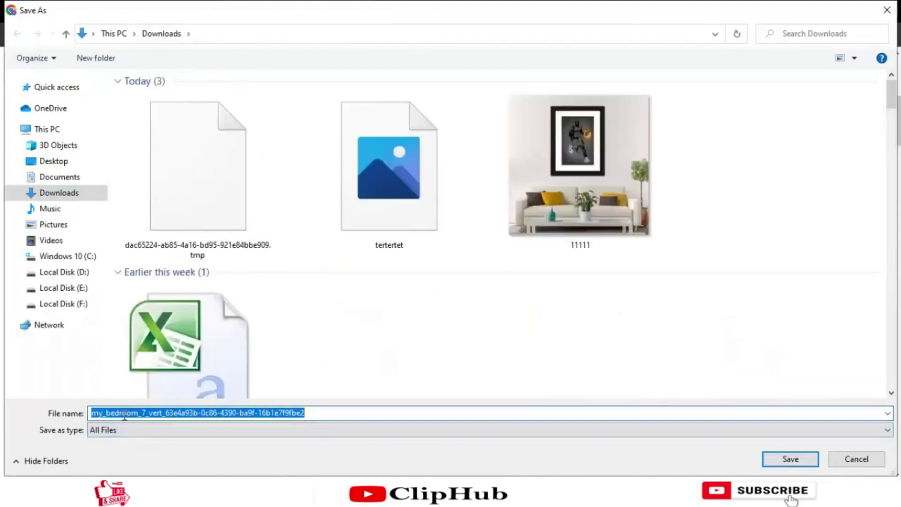
type("iuktkk.")
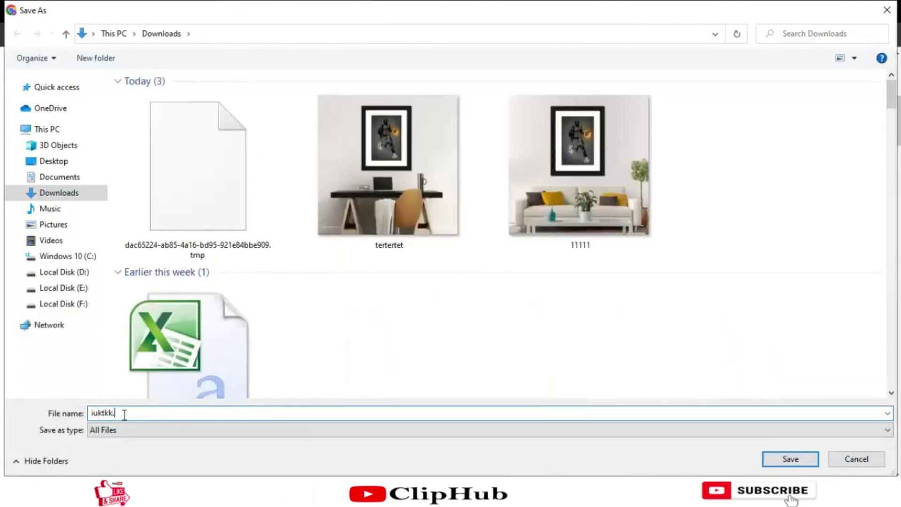
type("jpg")
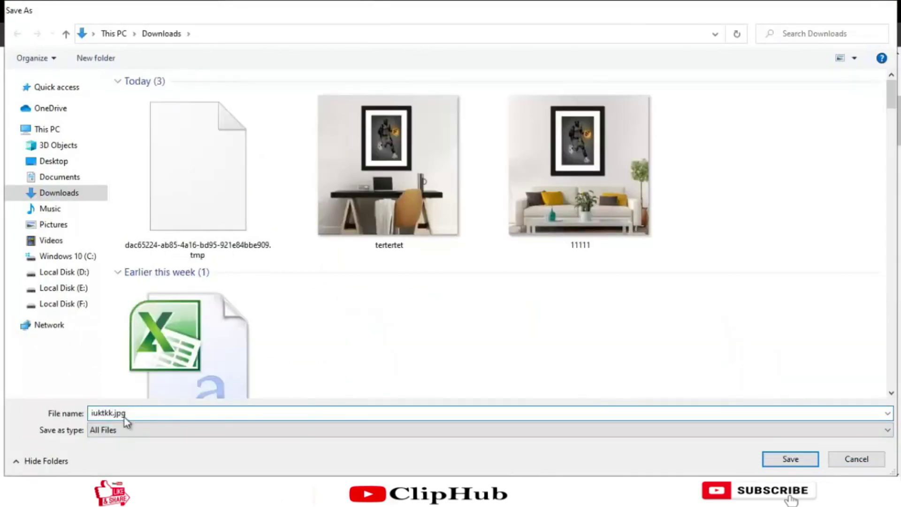
key("Return")
- Copy the product name "Glowing Kobe Wall Art" from the Elephant Stock page into the new Shopify product's title
scroll(278, 400, "up", 3)
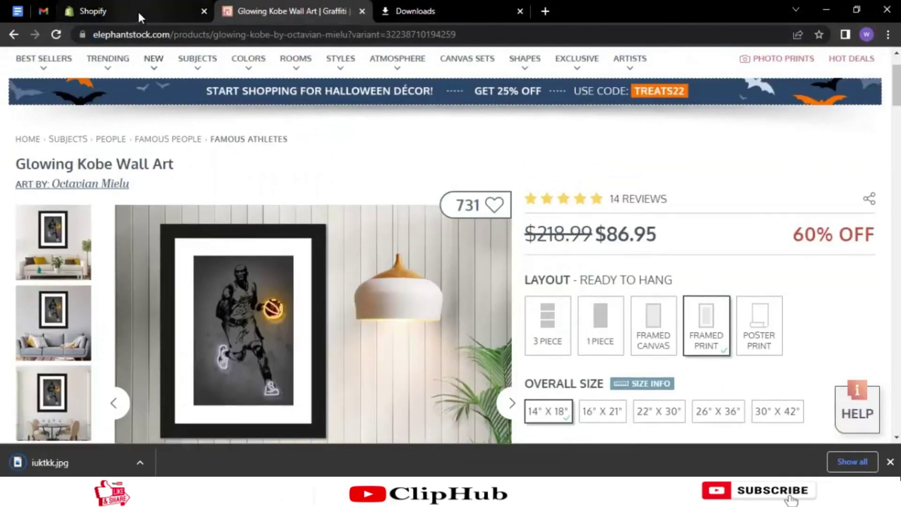
left_click(139, 14)
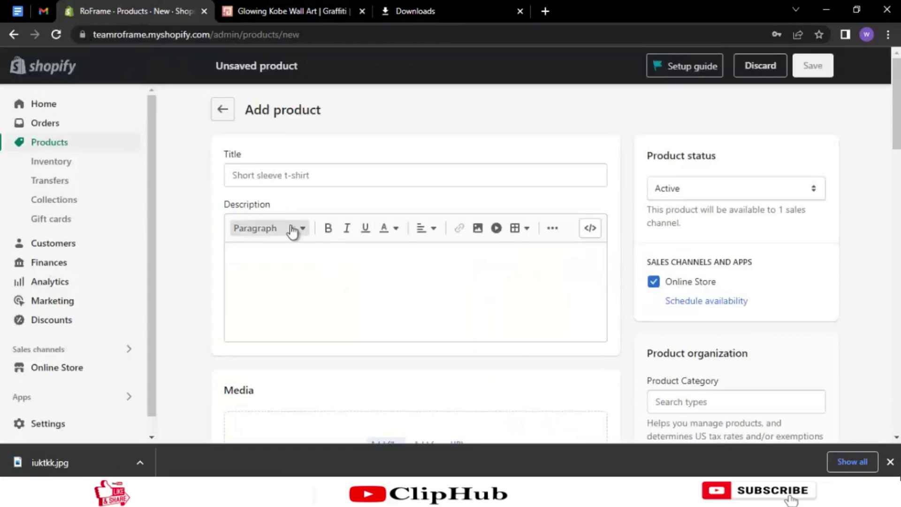
left_click(308, 175)
left_click(303, 12)
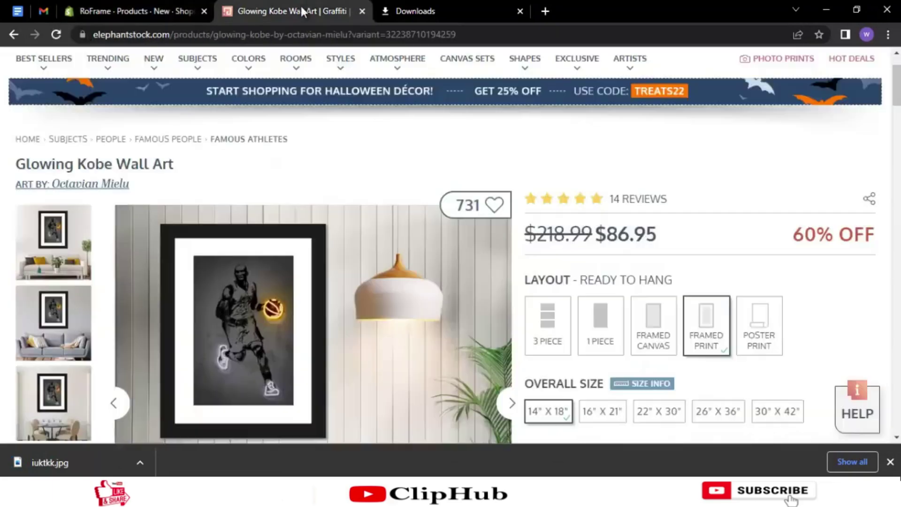
scroll(706, 244, "down", 3)
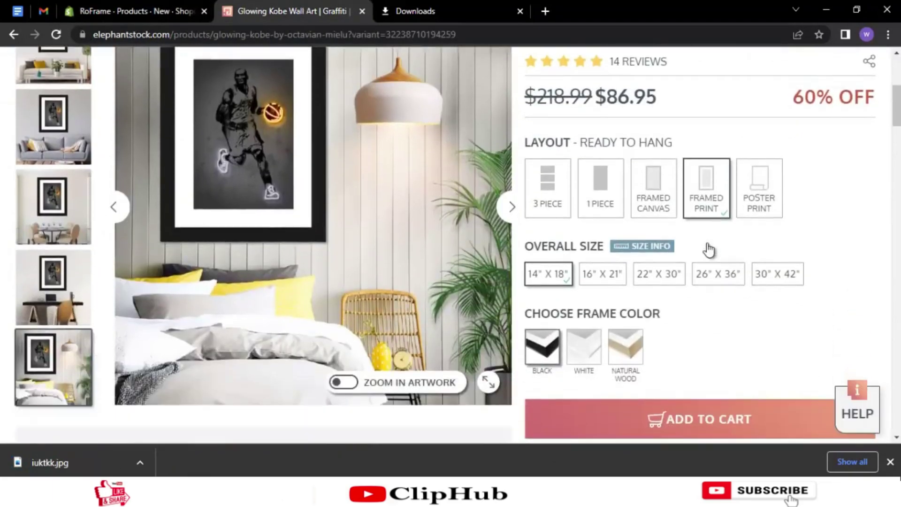
scroll(708, 249, "up", 5)
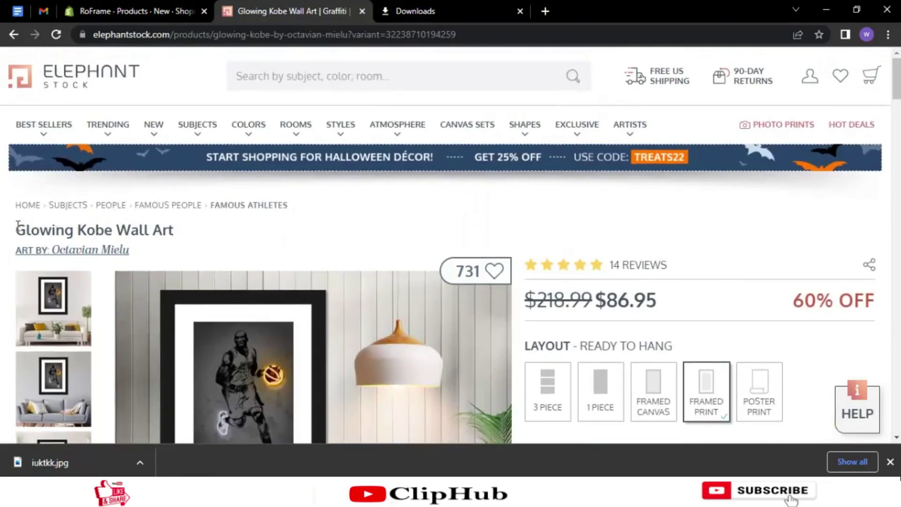
left_click_drag(16, 229, 171, 243)
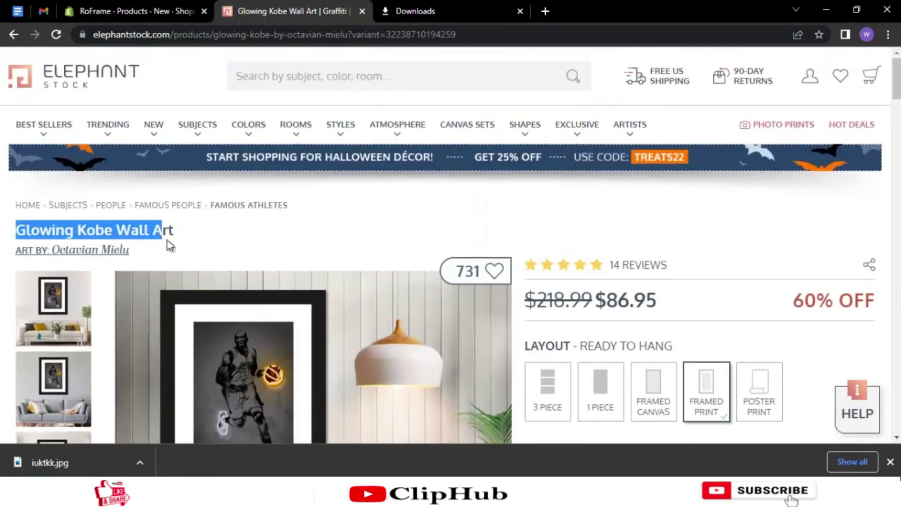
right_click(159, 233)
left_click(184, 243)
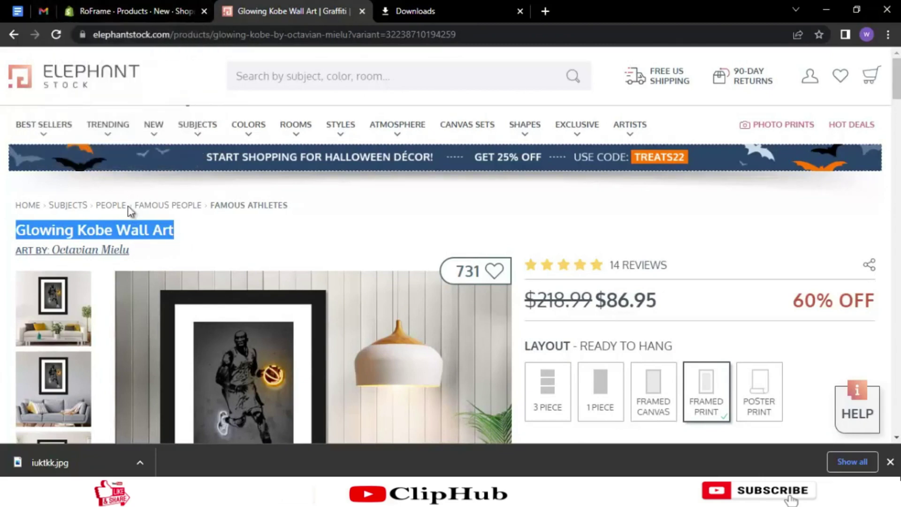
left_click(146, 7)
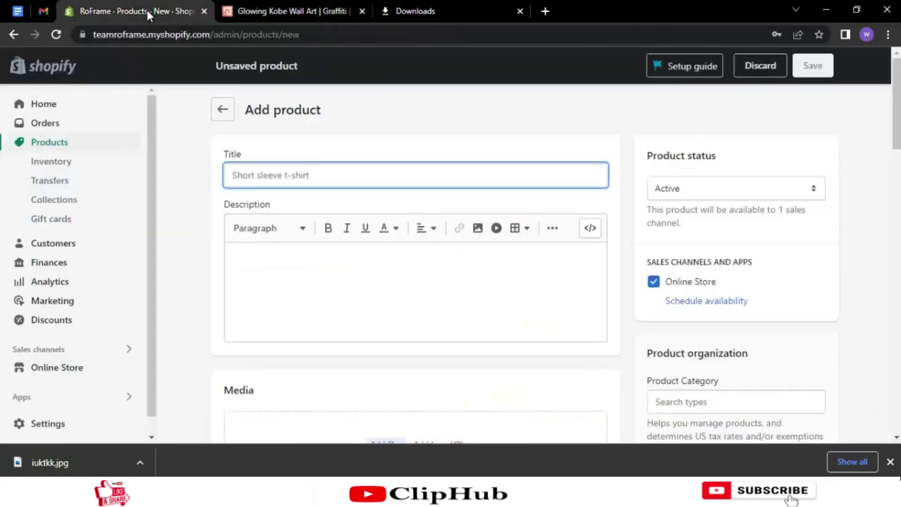
key("ctrl+v")
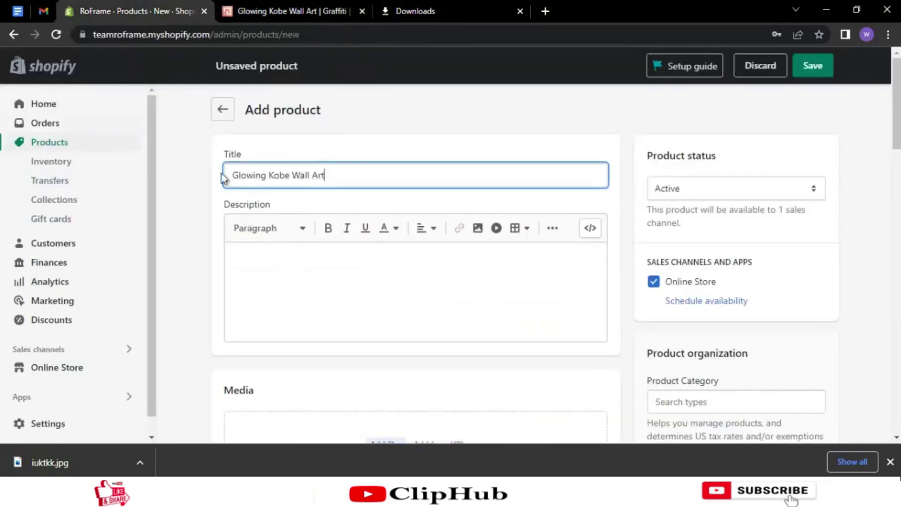
- Copy the product details paragraphs from the Elephant Stock page into the new Shopify product's description
left_click(292, 9)
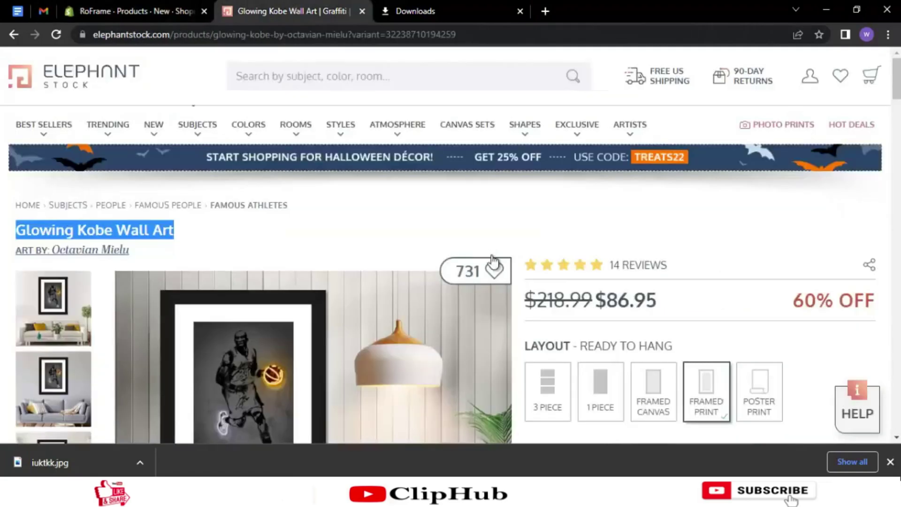
scroll(493, 263, "down", 5)
scroll(492, 257, "down", 1)
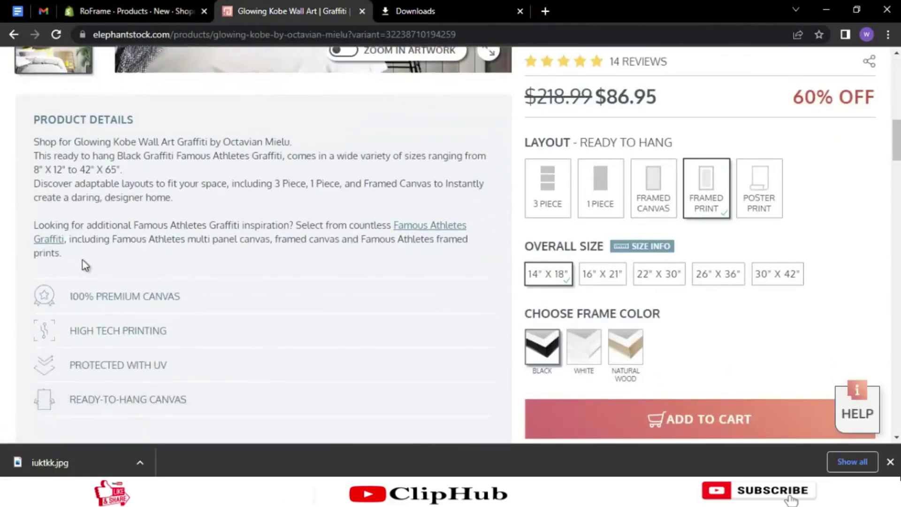
left_click_drag(62, 254, 32, 146)
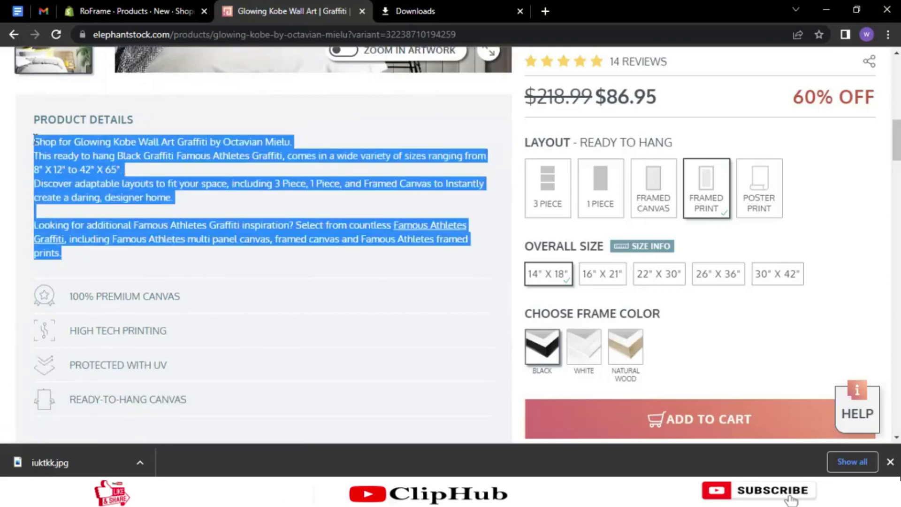
left_click(188, 10)
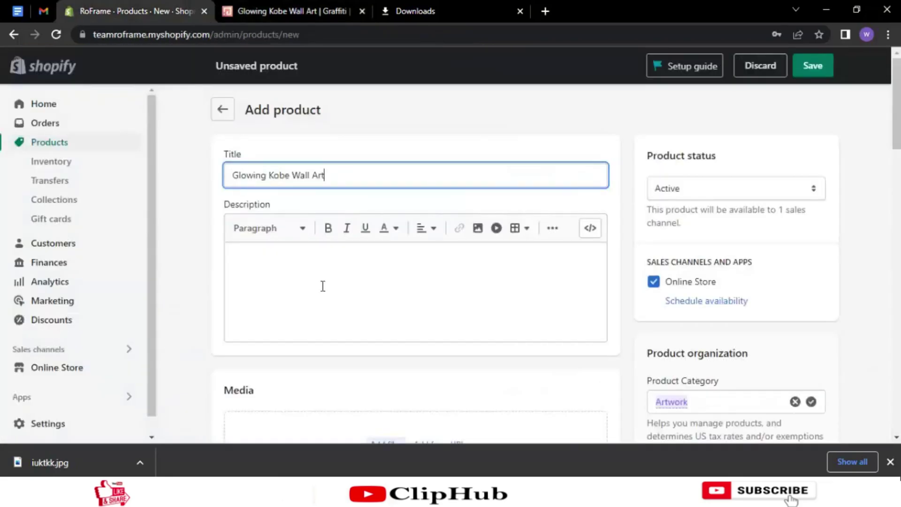
left_click(308, 282)
key("ctrl+v")
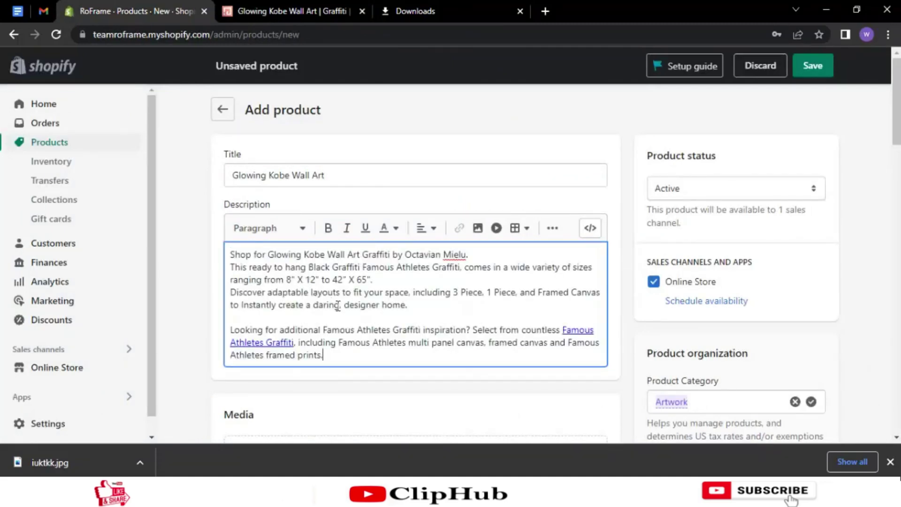
left_click(399, 316)
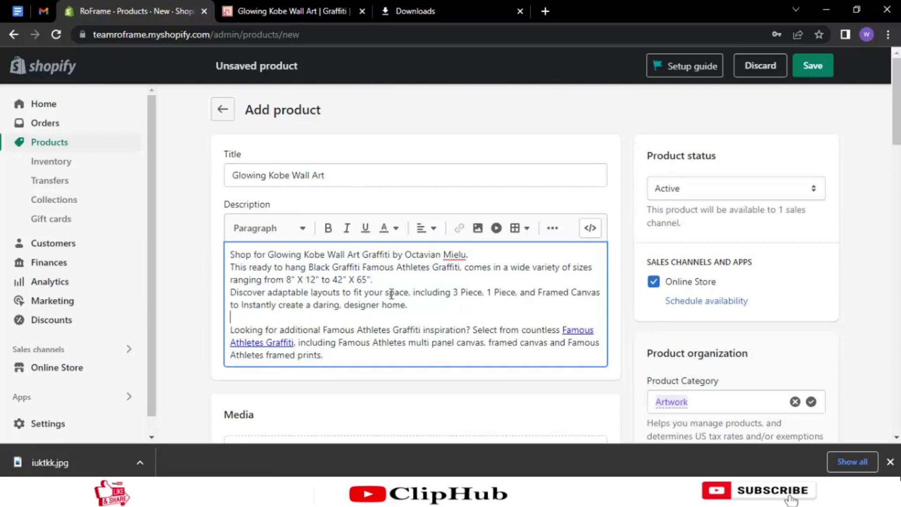
- Close the browser's Downloads page and return to the unsaved Shopify product
left_click(313, 8)
left_click(519, 10)
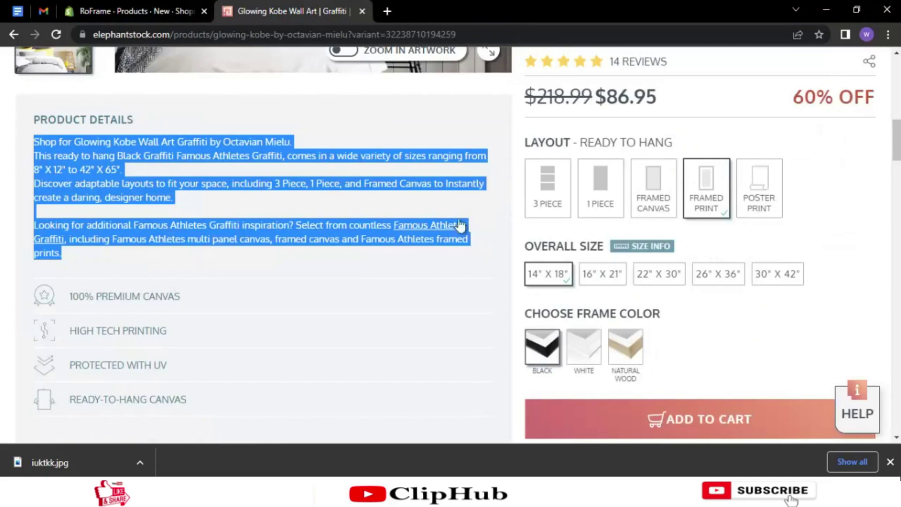
left_click(165, 14)
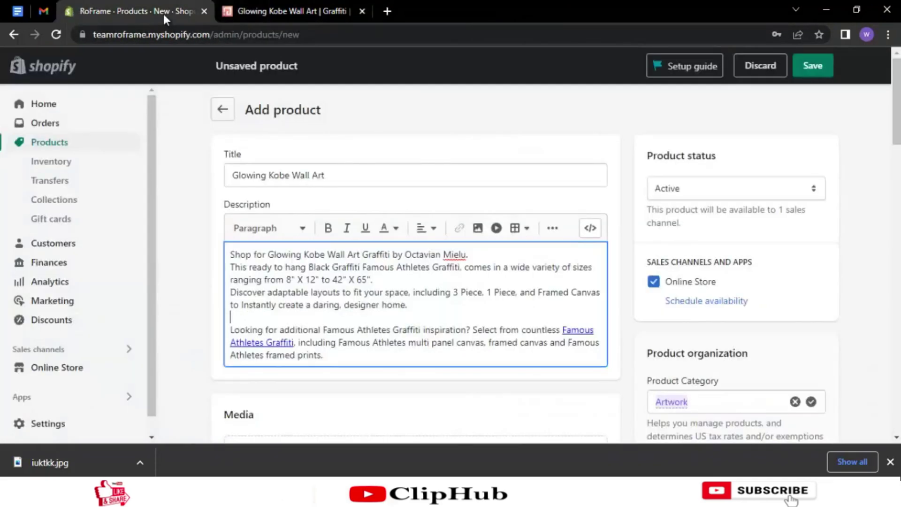
- Clear the elephantstock.com link address from the words "Athletes Graffiti" in the new product's description
left_click(285, 341)
left_click_drag(292, 342, 230, 342)
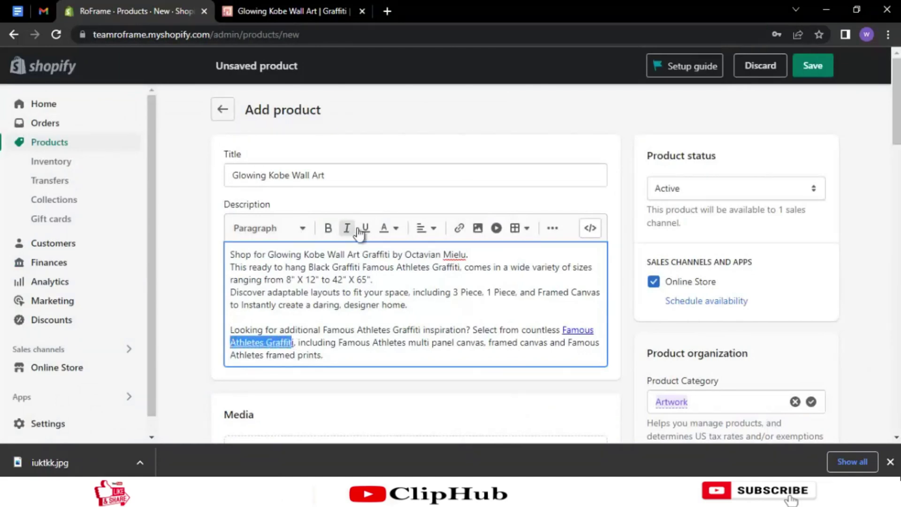
left_click(459, 228)
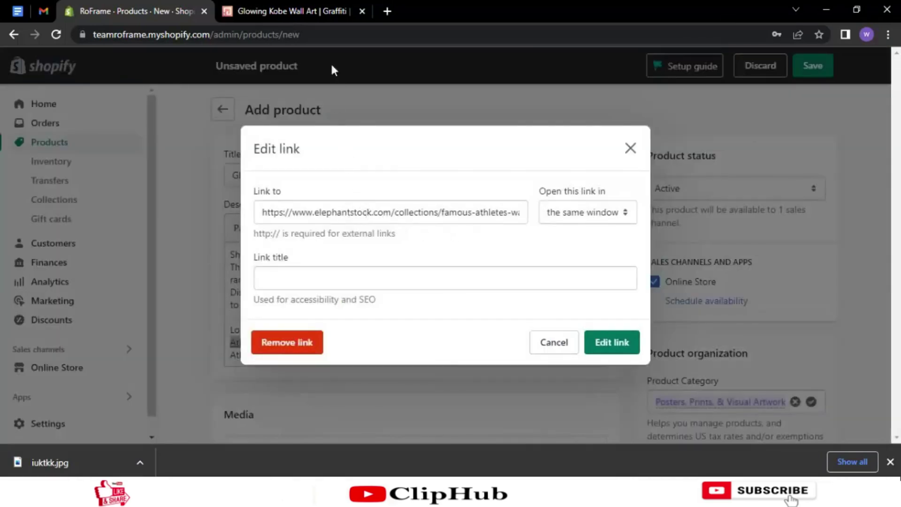
left_click(307, 9)
left_click(132, 11)
triple_click(400, 212)
key("BackSpace")
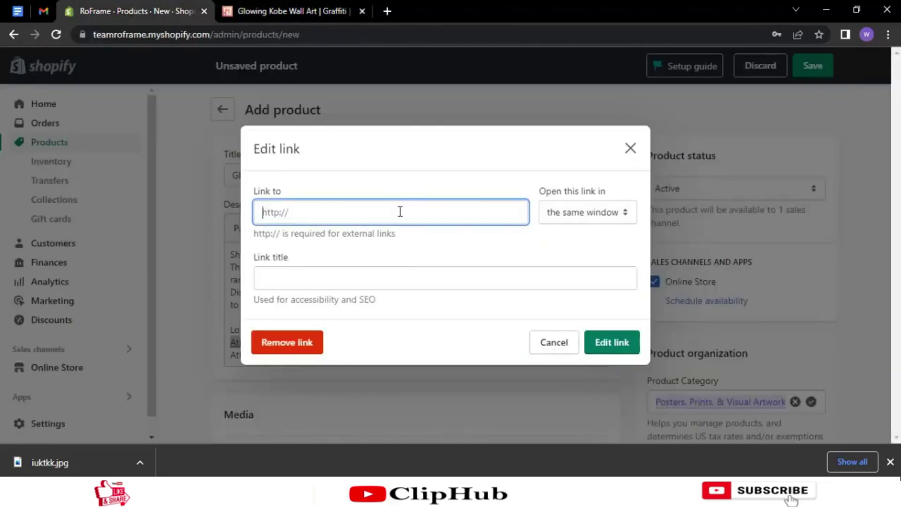
left_click(610, 342)
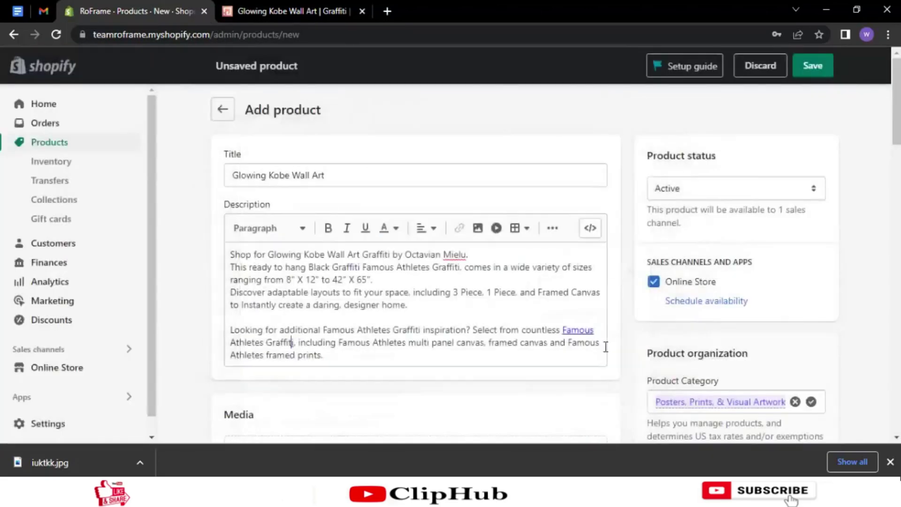
- Clear the leftover link address at the end of the word "Graffiti" in the description's last paragraph
left_click(293, 344)
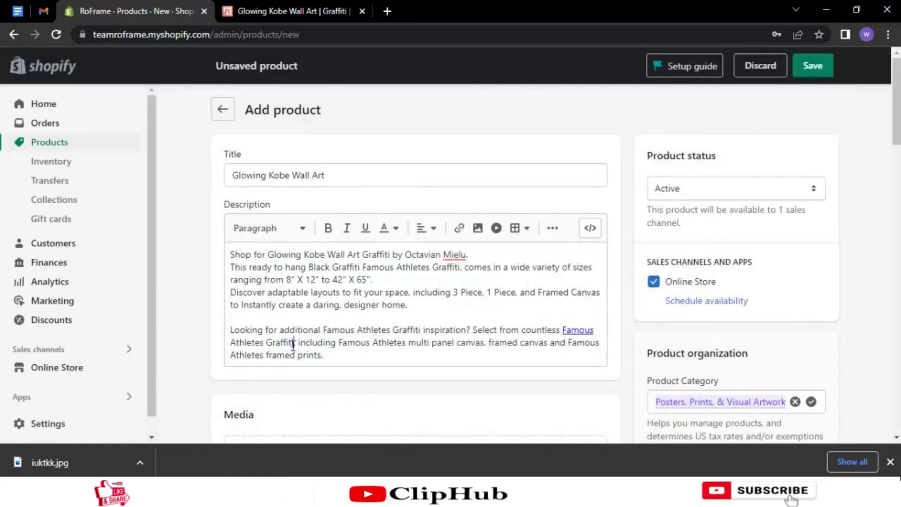
left_click(458, 228)
triple_click(334, 215)
key("BackSpace")
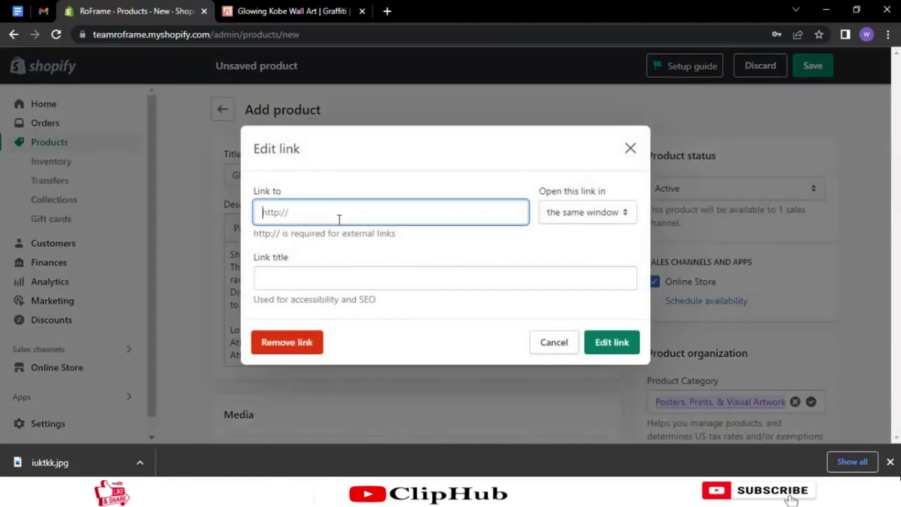
left_click(608, 342)
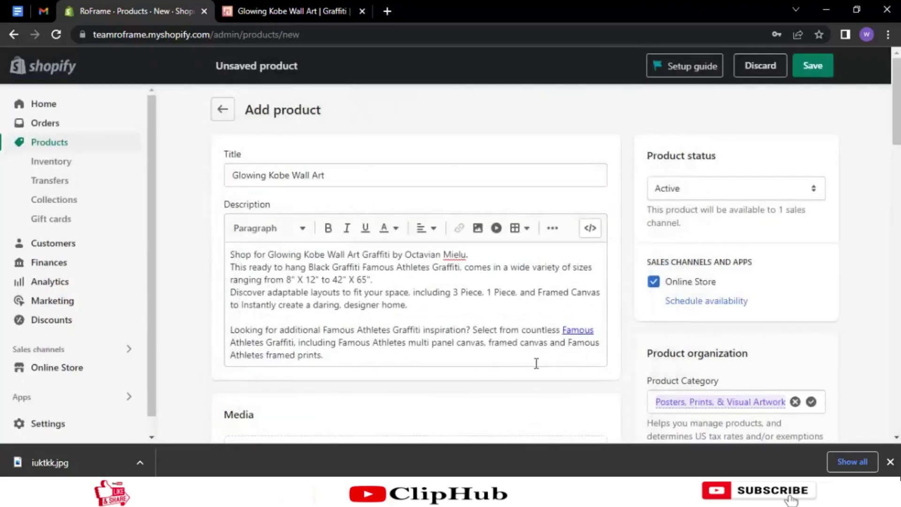
- Clear the elephantstock.com link address from the linked word "Famous" in the description's last paragraph
left_click_drag(562, 330, 594, 330)
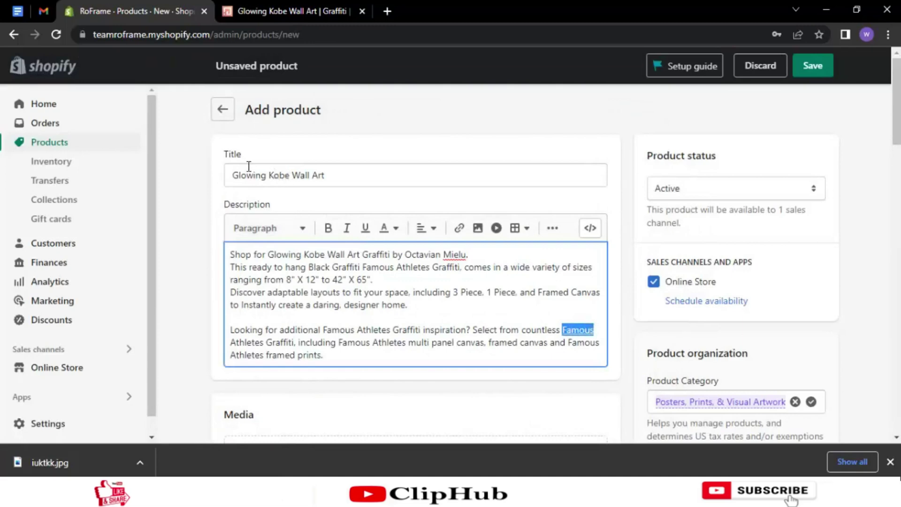
left_click(460, 229)
key("ctrl+a")
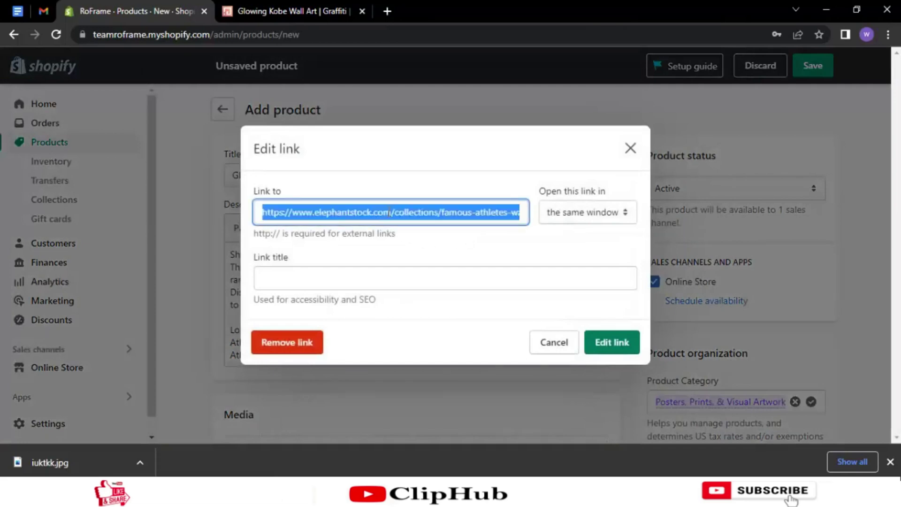
key("BackSpace")
left_click(603, 341)
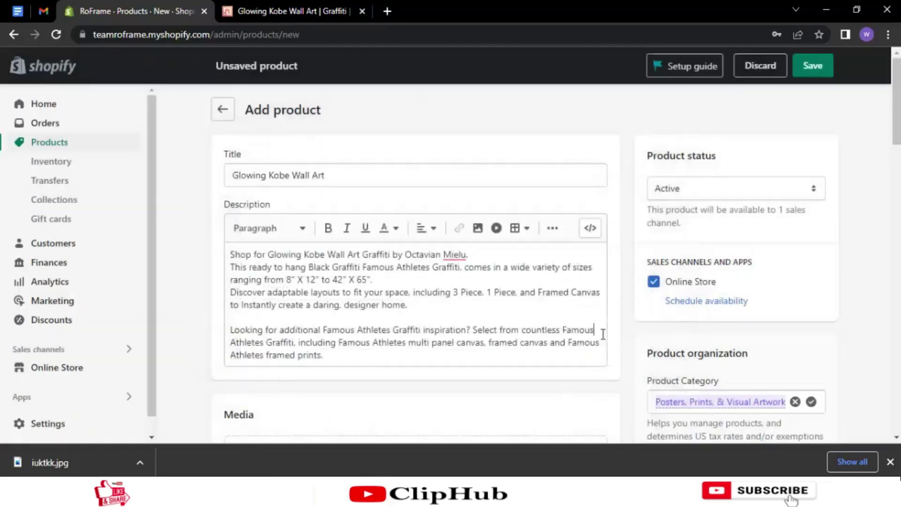
- Search the new product page for the supplier name "elephantstock", copied from the Elephant Stock page's web address
left_click(486, 325)
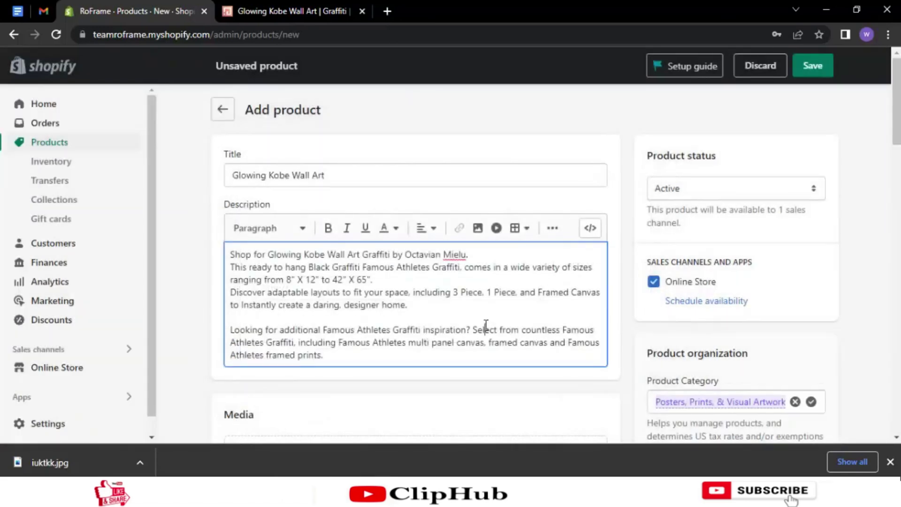
key("ctrl+f")
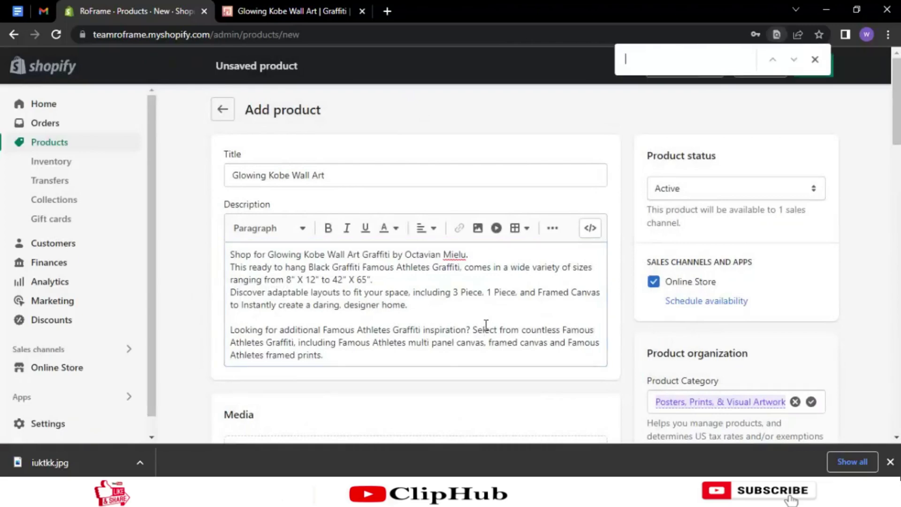
left_click(280, 12)
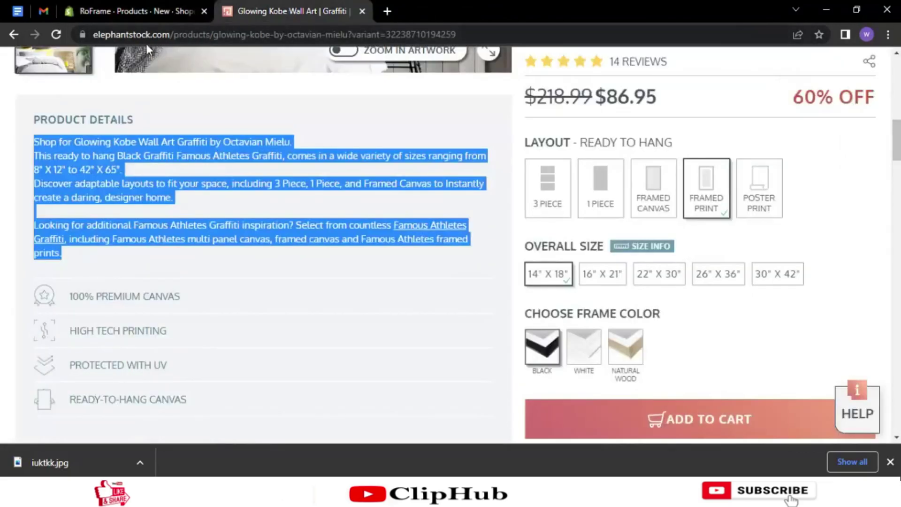
left_click_drag(150, 34, 94, 35)
key("ctrl+c")
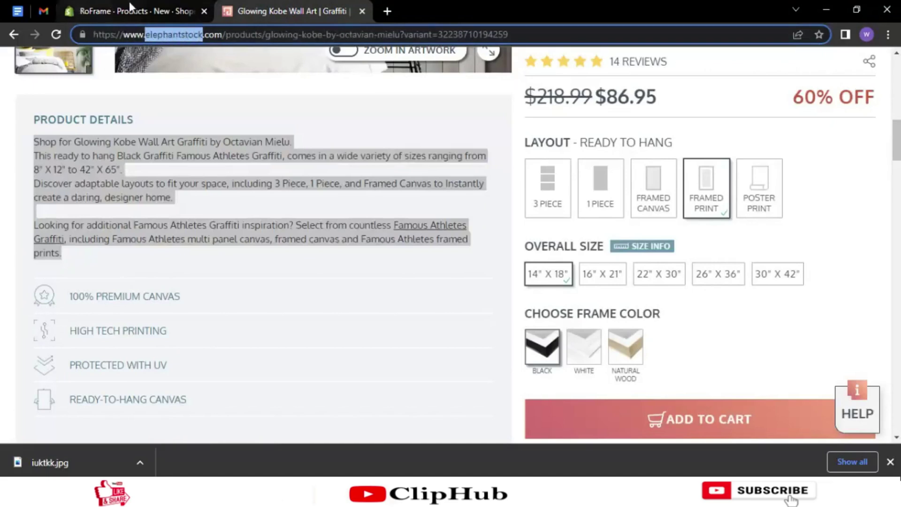
left_click(131, 7)
key("ctrl+v")
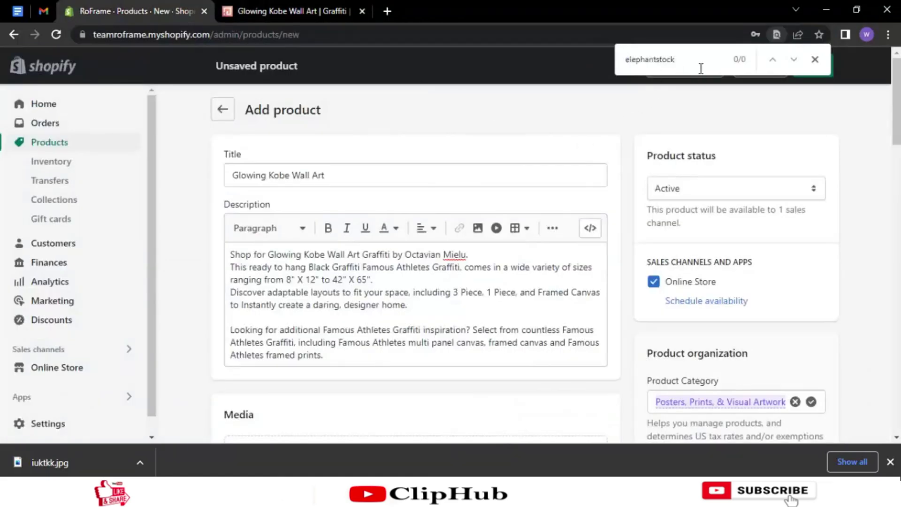
left_click(813, 62)
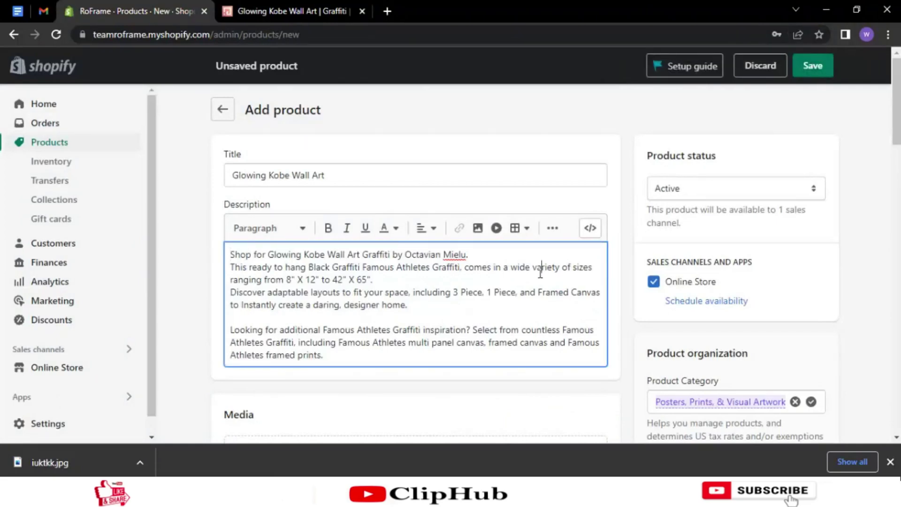
- Upload the three pictures iuktkk, tertertet and 11111 from Downloads to the product's media
scroll(535, 272, "down", 5)
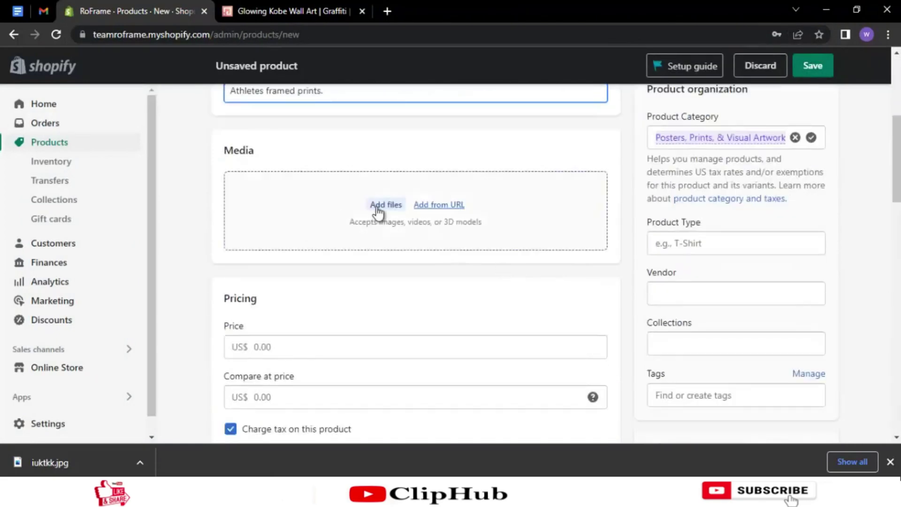
left_click(377, 206)
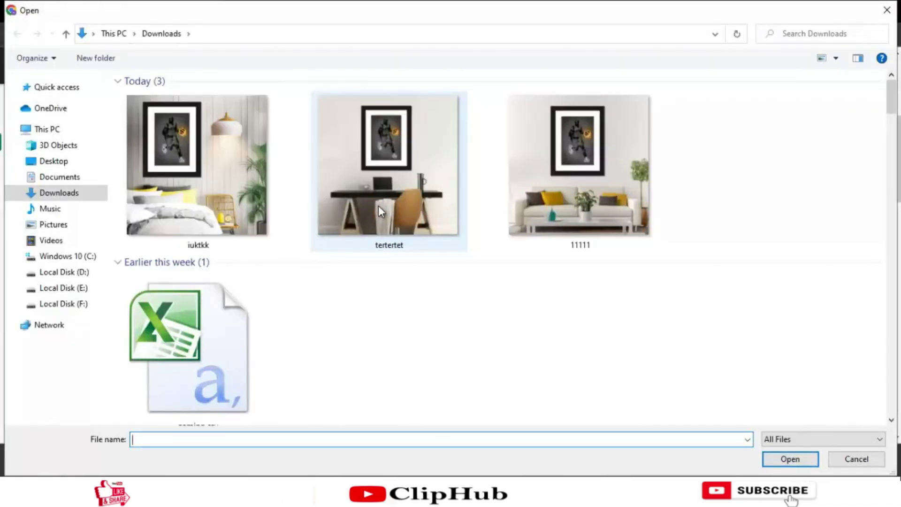
left_click_drag(717, 189, 145, 193)
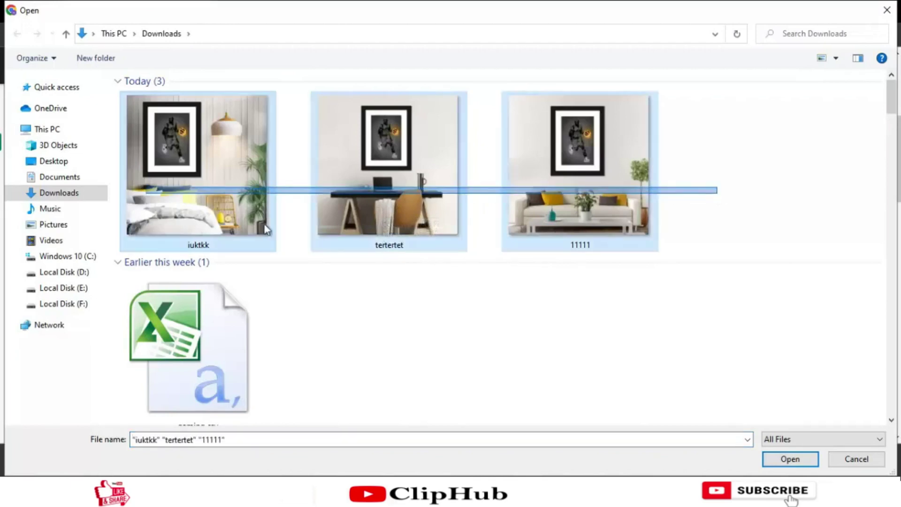
left_click(797, 460)
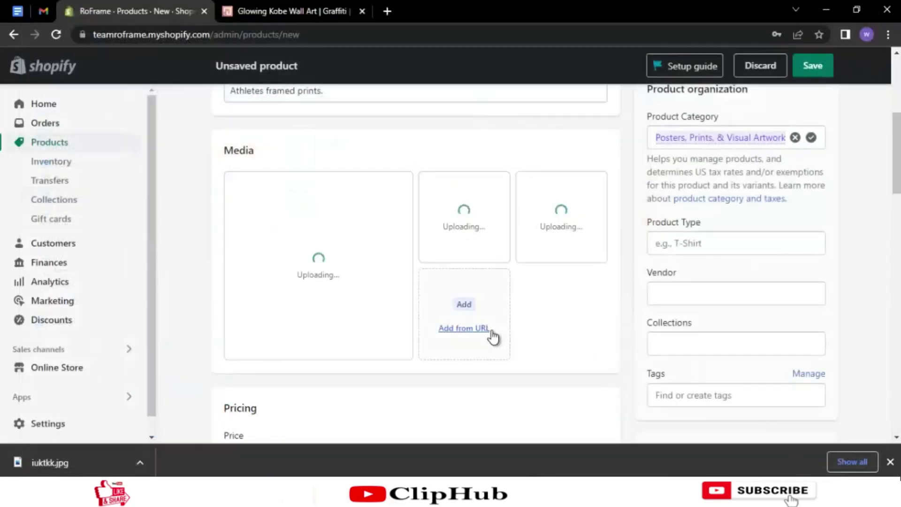
scroll(494, 335, "up", 4)
- Check the selling price on the Elephant Stock page and set the new product's price to US$ 50.99
scroll(494, 331, "down", 11)
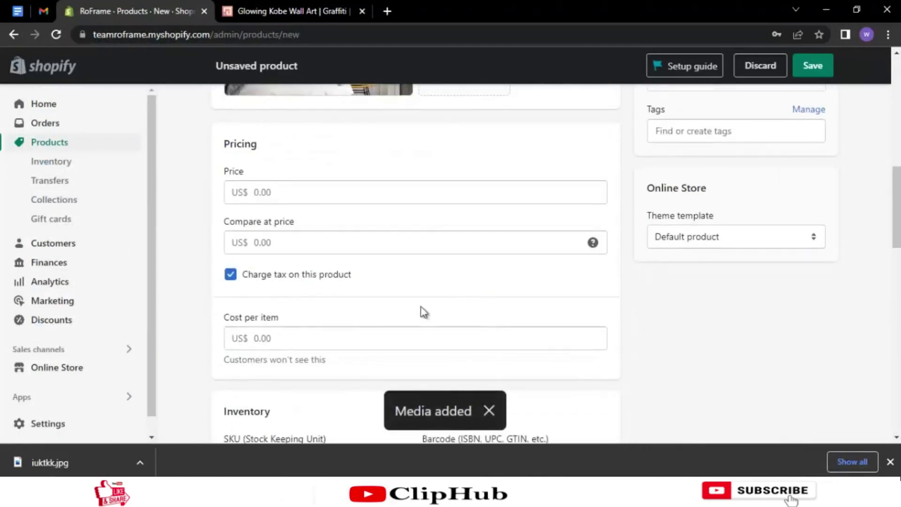
left_click(267, 194)
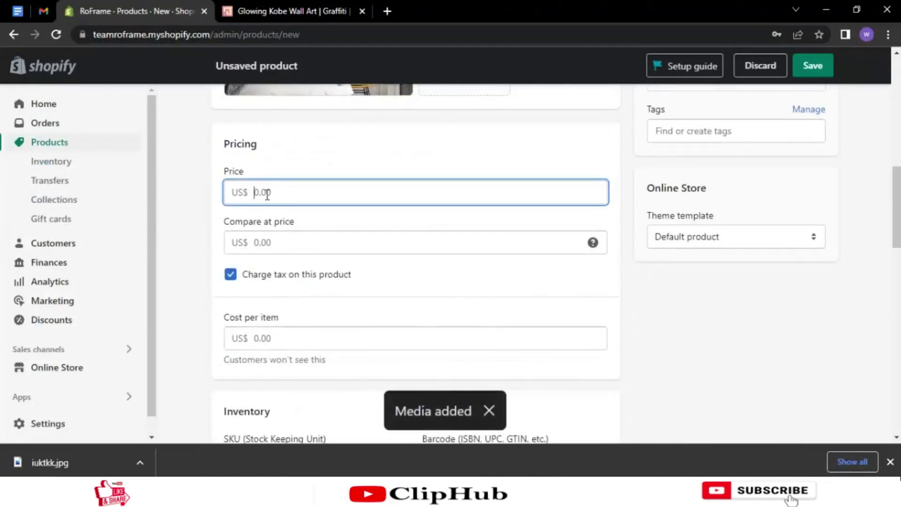
left_click(305, 1)
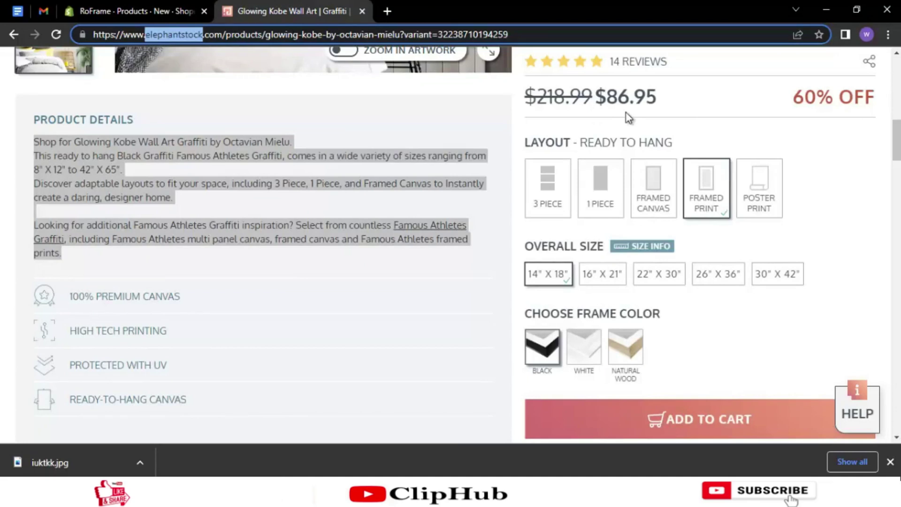
left_click(141, 10)
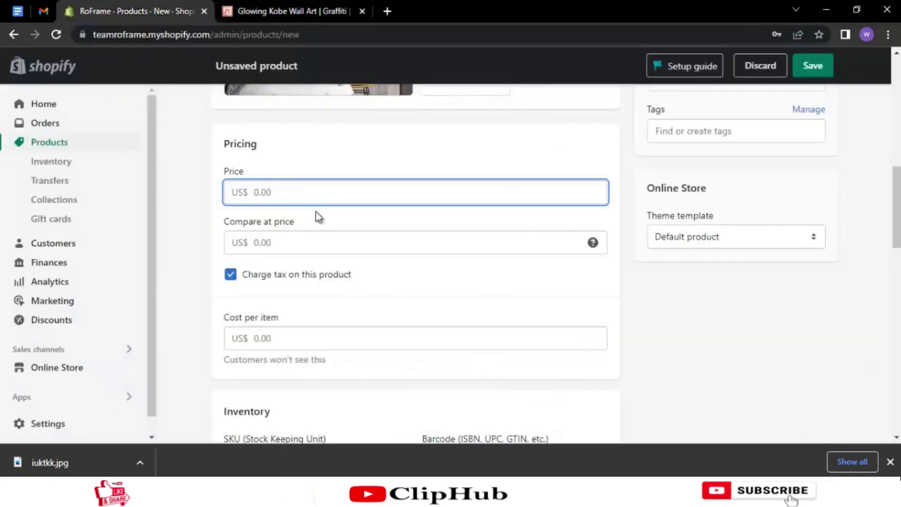
type("50.99")
left_click_drag(264, 193, 277, 194)
left_click(277, 193)
- Examine the crossed-out and sale prices on the Elephant Stock page and compare their cents with the new product's price
left_click(276, 7)
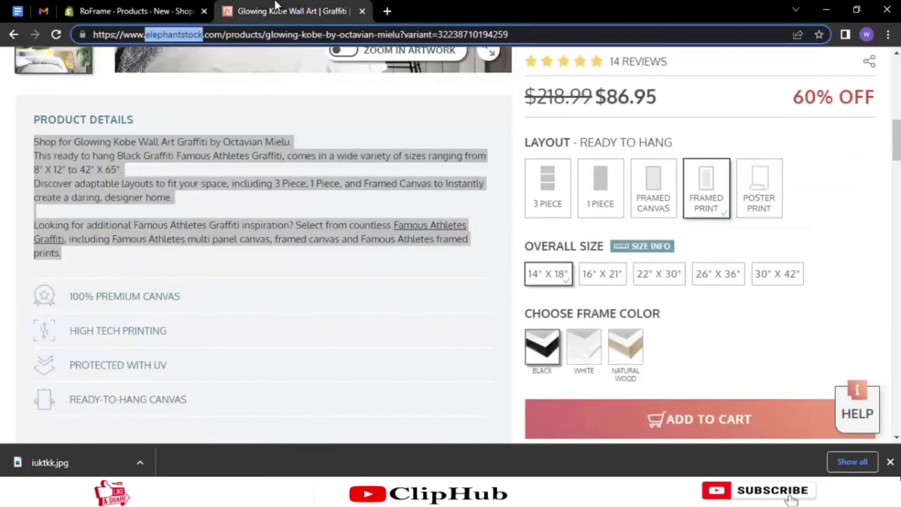
scroll(662, 129, "up", 3)
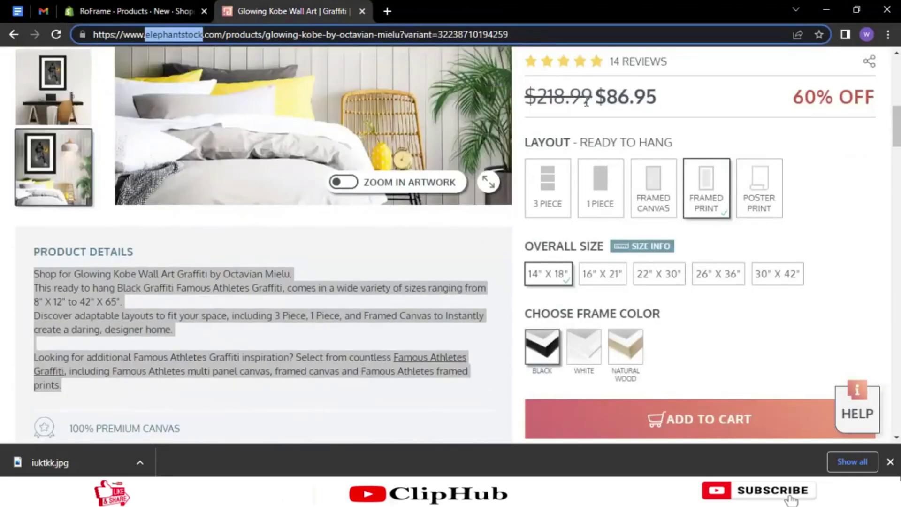
left_click_drag(590, 100, 569, 100)
left_click(130, 6)
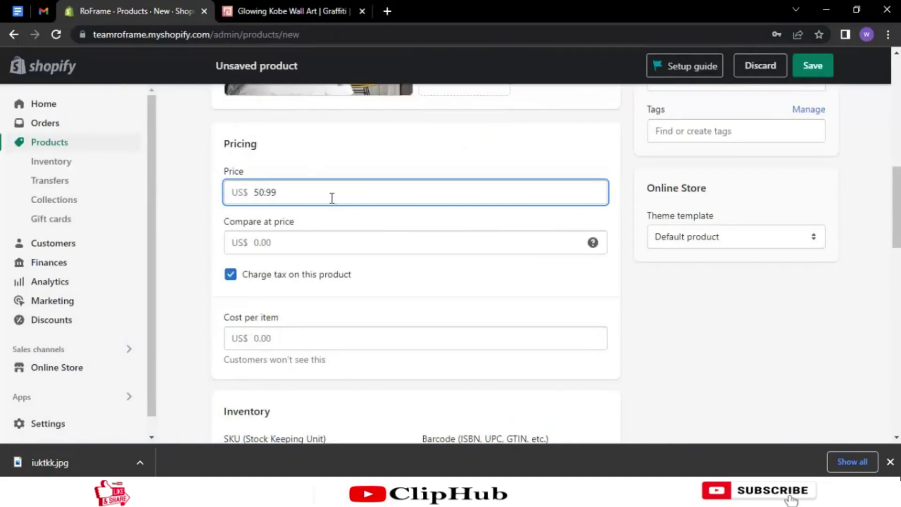
left_click_drag(331, 193, 266, 192)
left_click(270, 244)
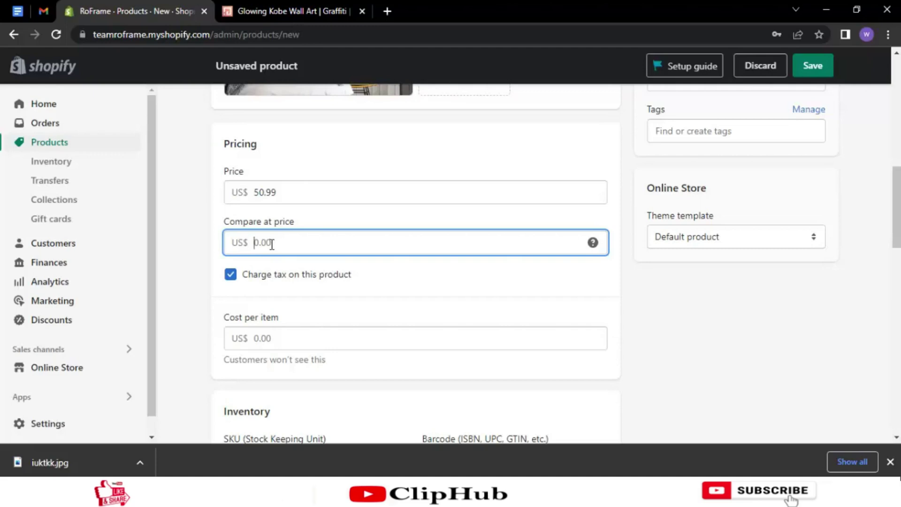
left_click(261, 18)
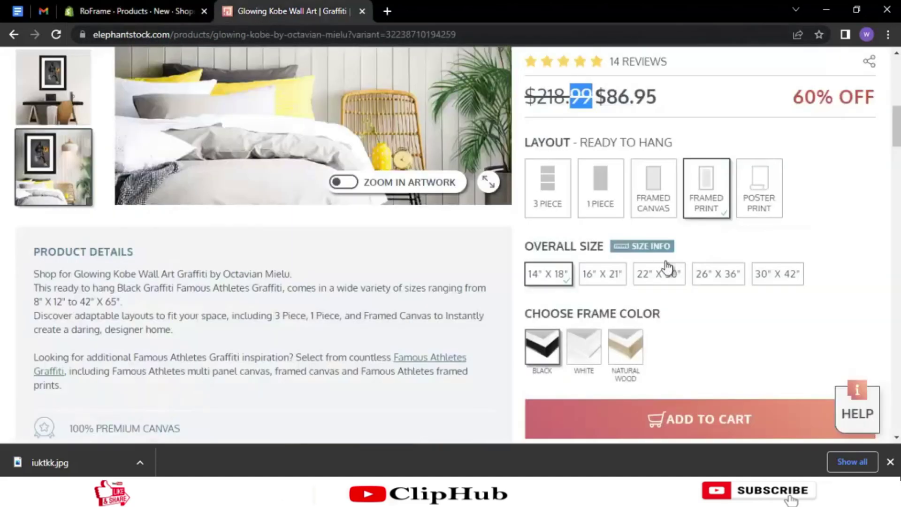
scroll(665, 261, "up", 3)
left_click_drag(526, 99, 565, 107)
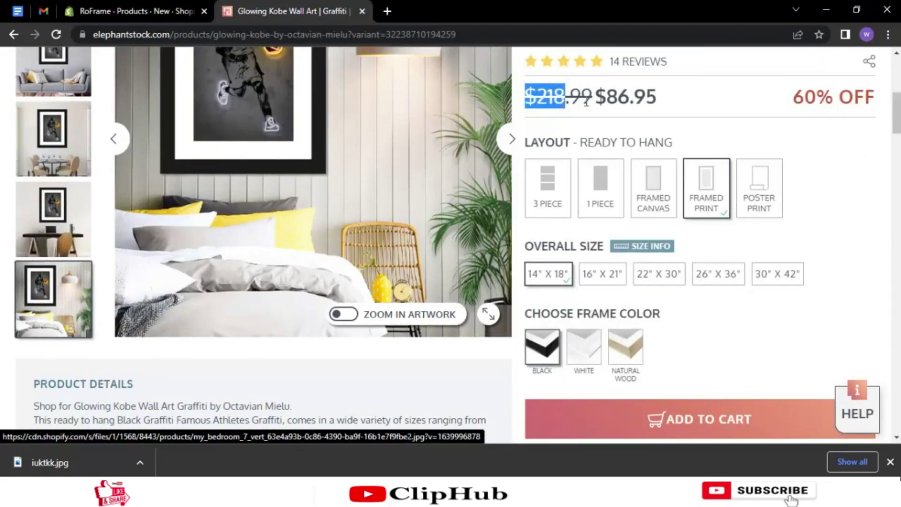
left_click_drag(605, 99, 645, 99)
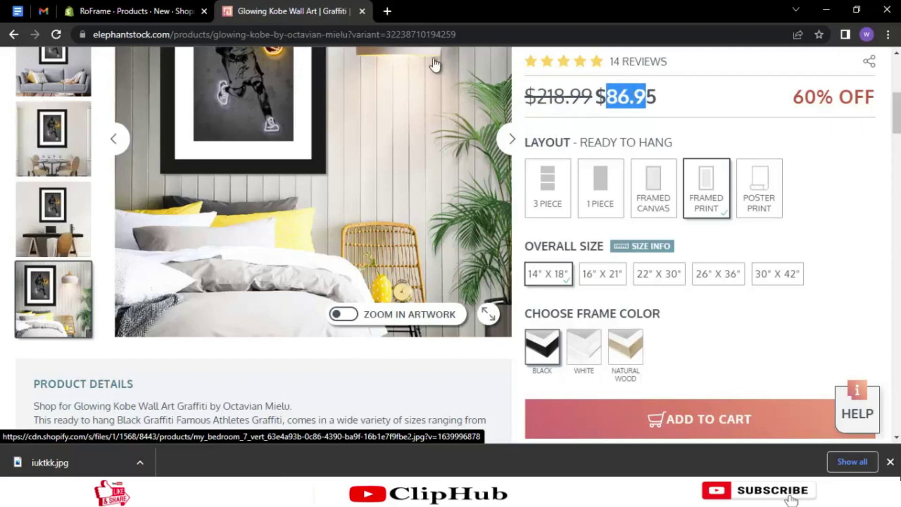
left_click(140, 9)
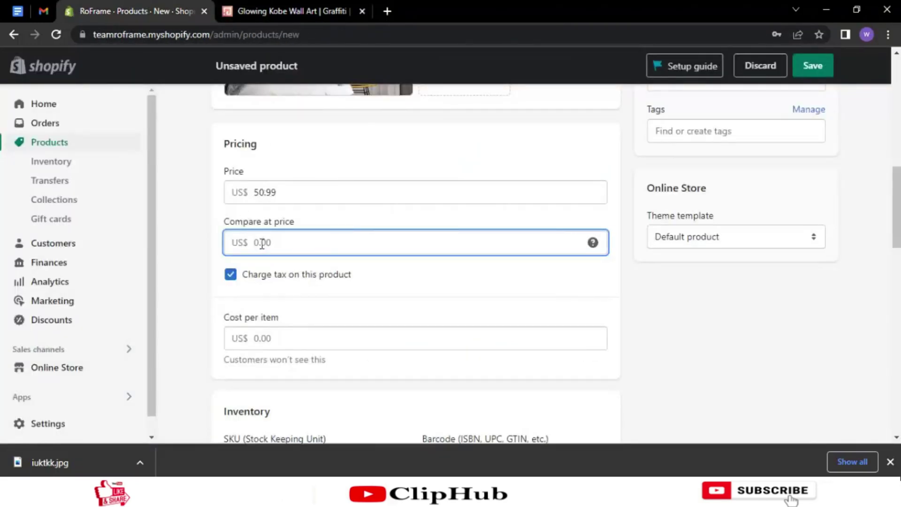
- Set the new product's compare-at price to US$ 120.00
type("1120")
key("BackSpace")
key("BackSpace")
key("BackSpace")
type("20")
left_click(697, 347)
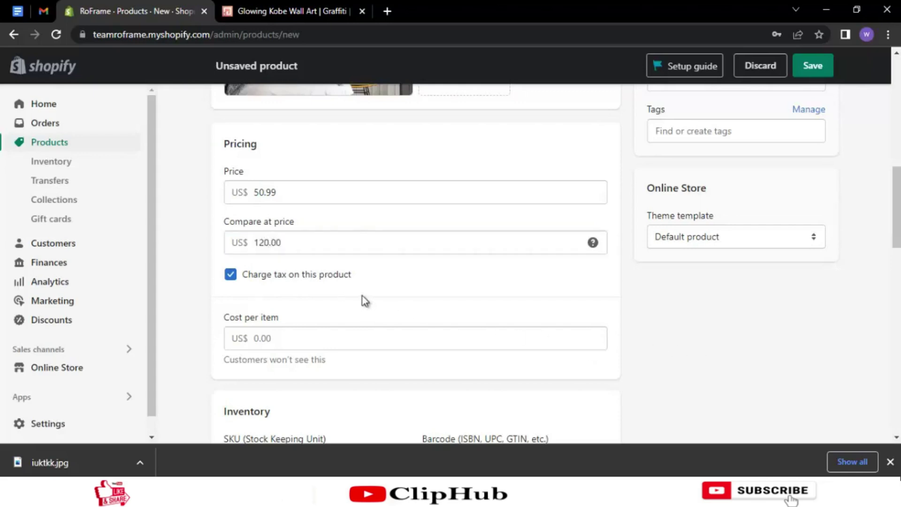
scroll(313, 280, "up", 10)
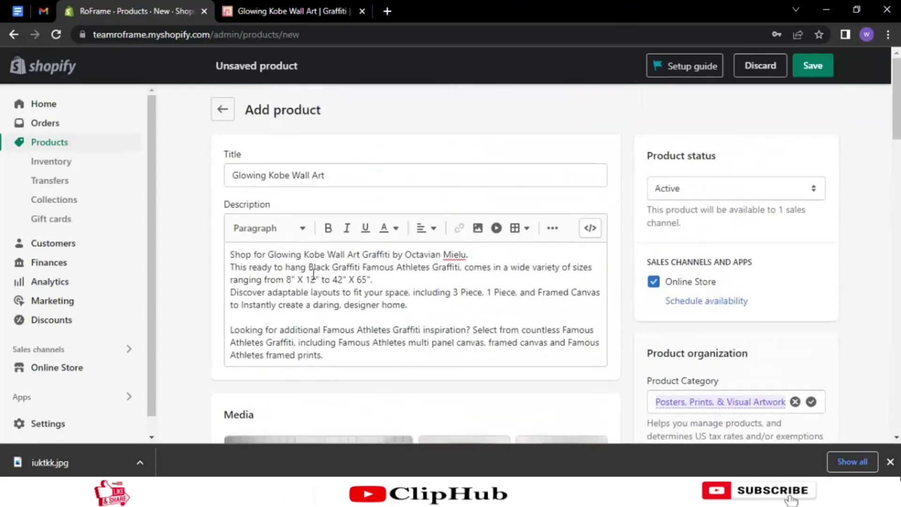
scroll(314, 274, "down", 8)
scroll(313, 274, "down", 6)
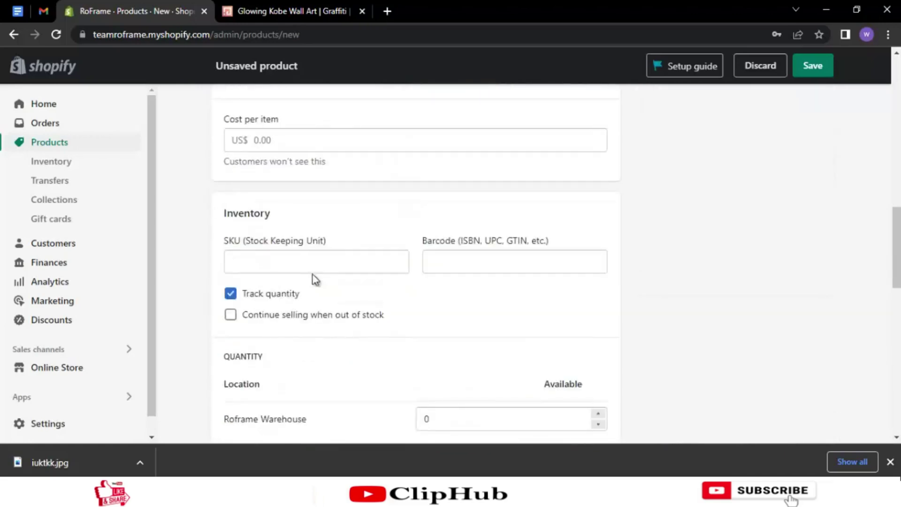
- Turn off quantity tracking in the product's inventory settings, leaving the SKU and barcode blank
scroll(313, 280, "up", 4)
scroll(312, 279, "down", 3)
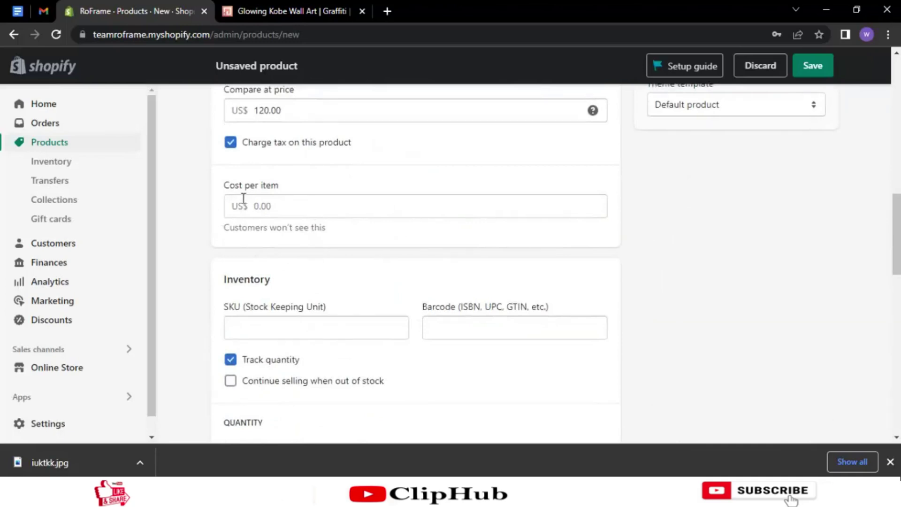
scroll(283, 194, "down", 1)
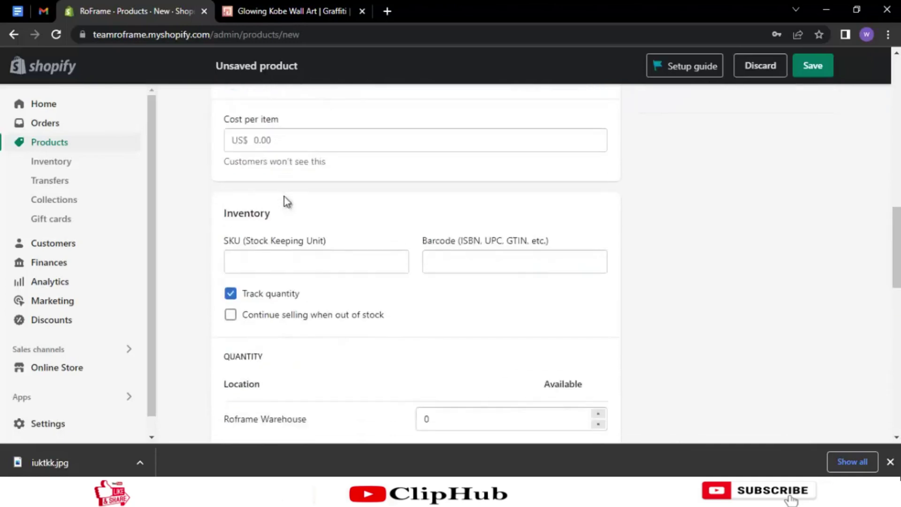
left_click(305, 271)
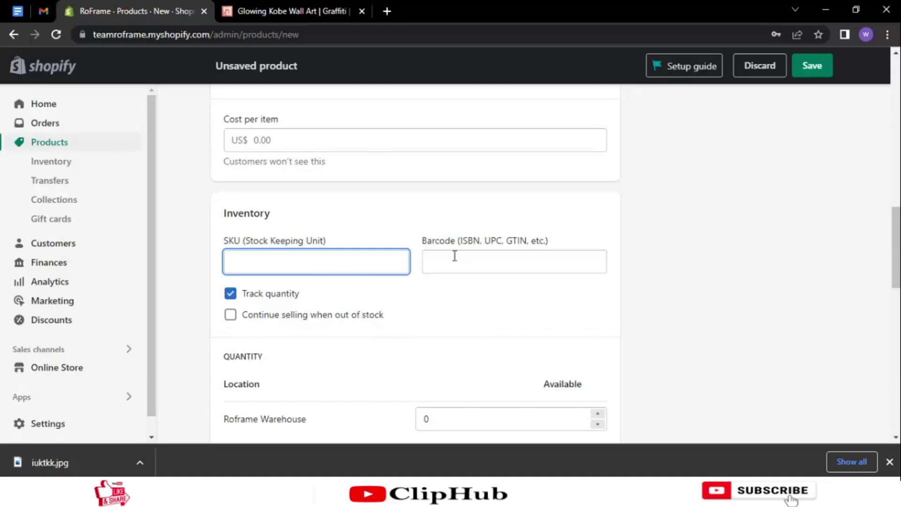
scroll(488, 249, "down", 1)
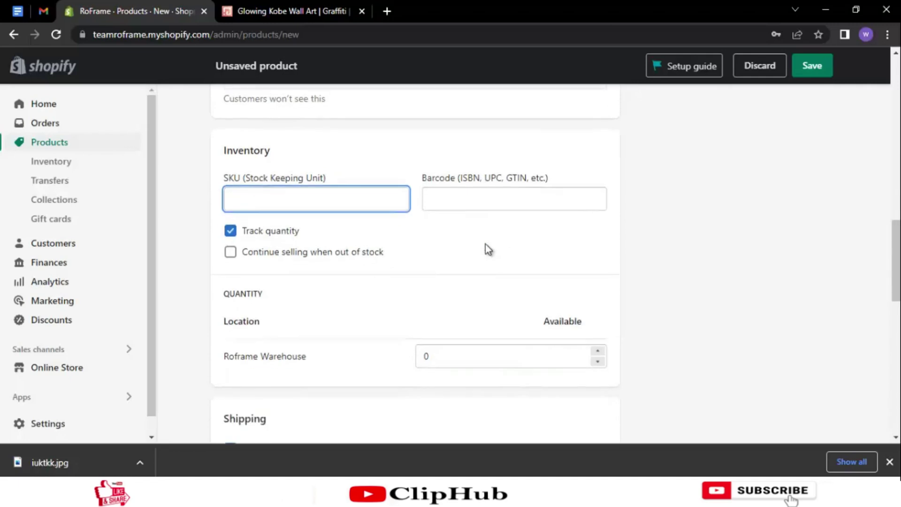
left_click(230, 228)
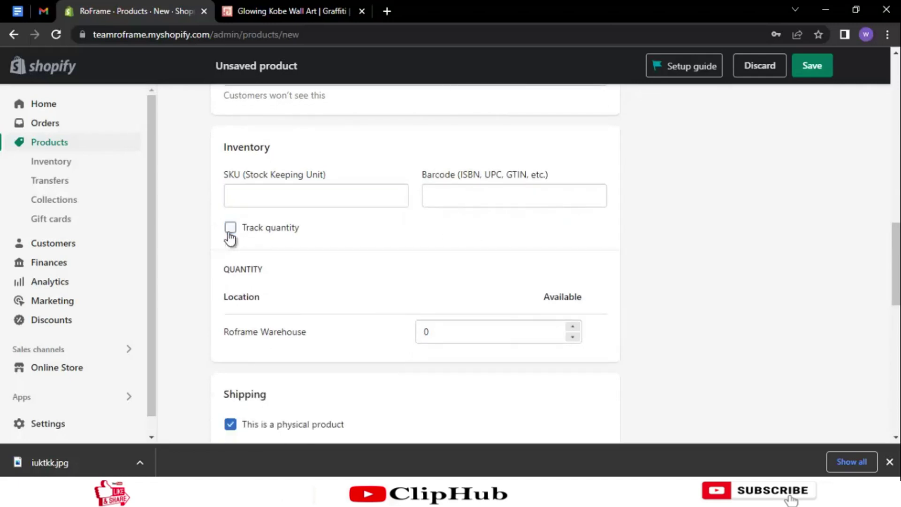
left_click(230, 228)
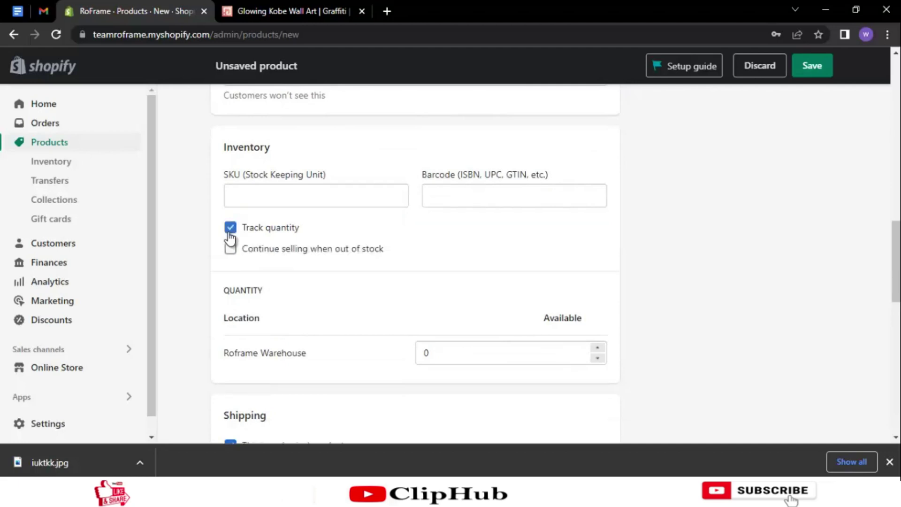
left_click(230, 229)
left_click(230, 229)
left_click(231, 247)
left_click(230, 228)
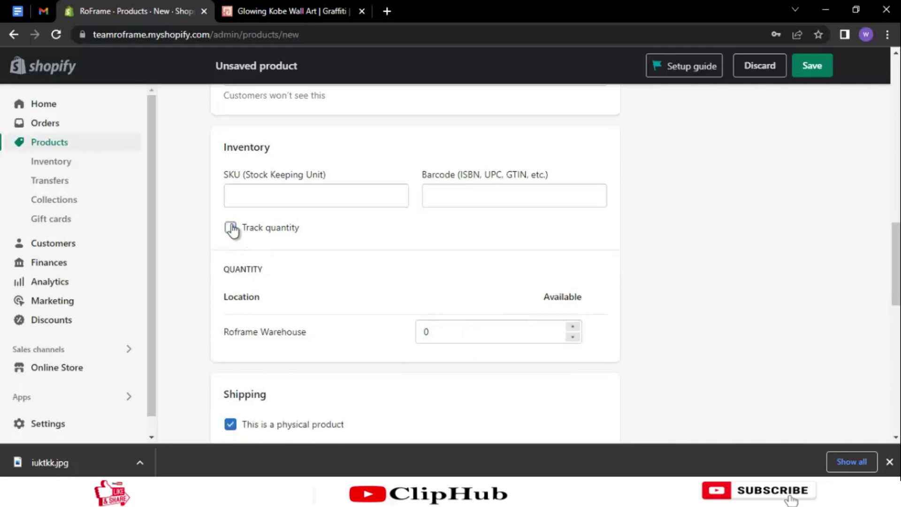
- Try assigning the product to the Home page, Best Seller and New Arrival collections, and clear all three selections
scroll(232, 230, "down", 5)
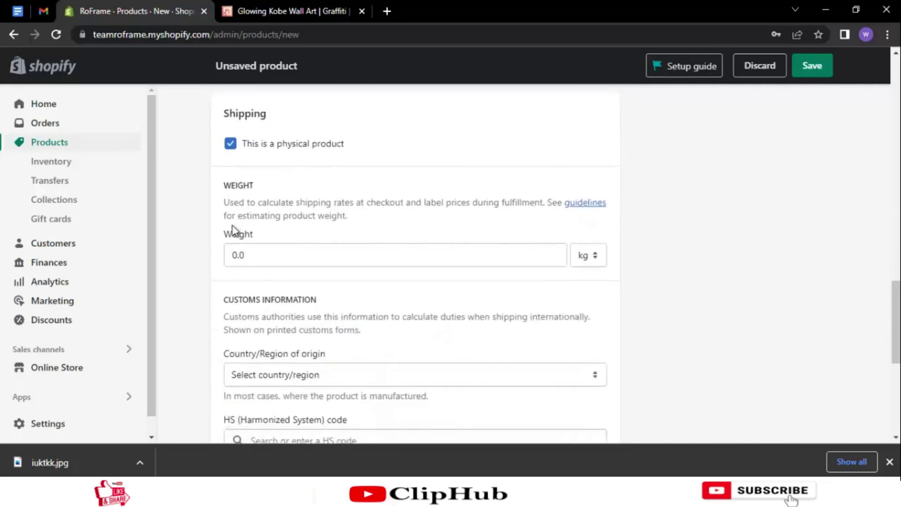
scroll(232, 230, "down", 6)
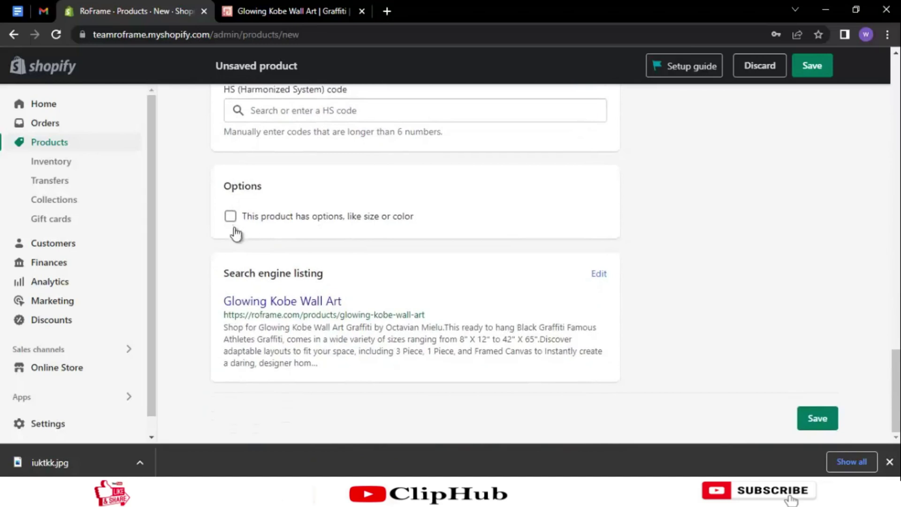
scroll(345, 277, "up", 15)
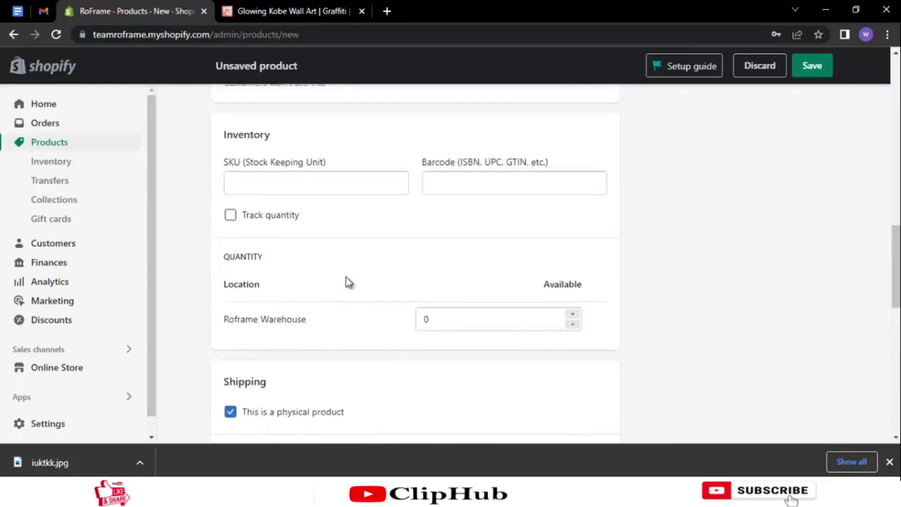
scroll(345, 277, "up", 5)
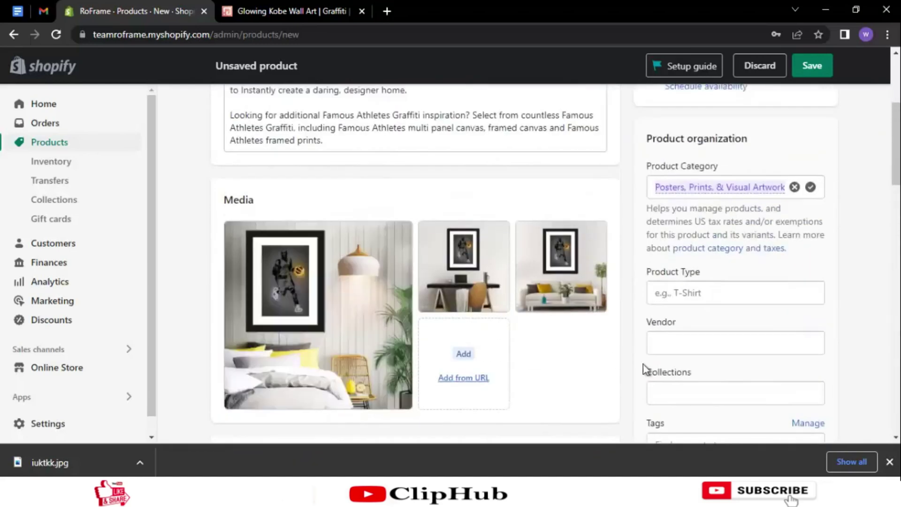
scroll(728, 278, "down", 3)
left_click(713, 258)
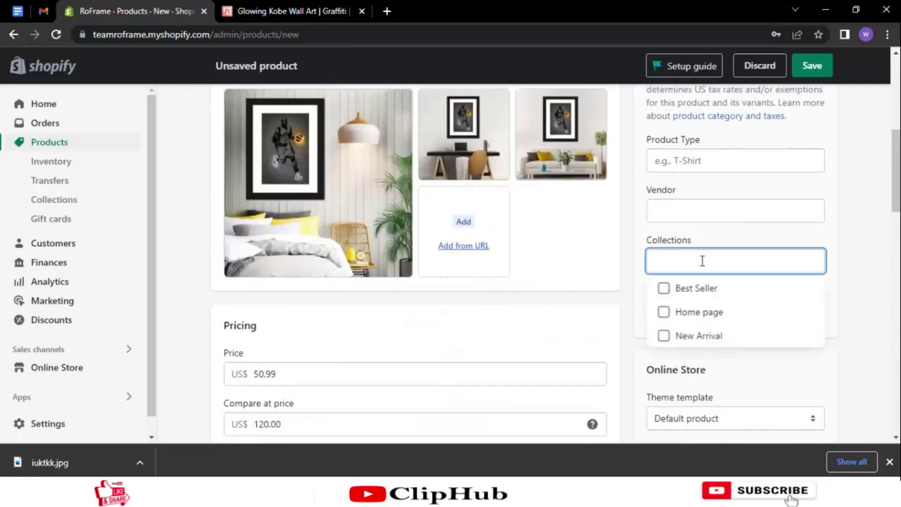
left_click(663, 312)
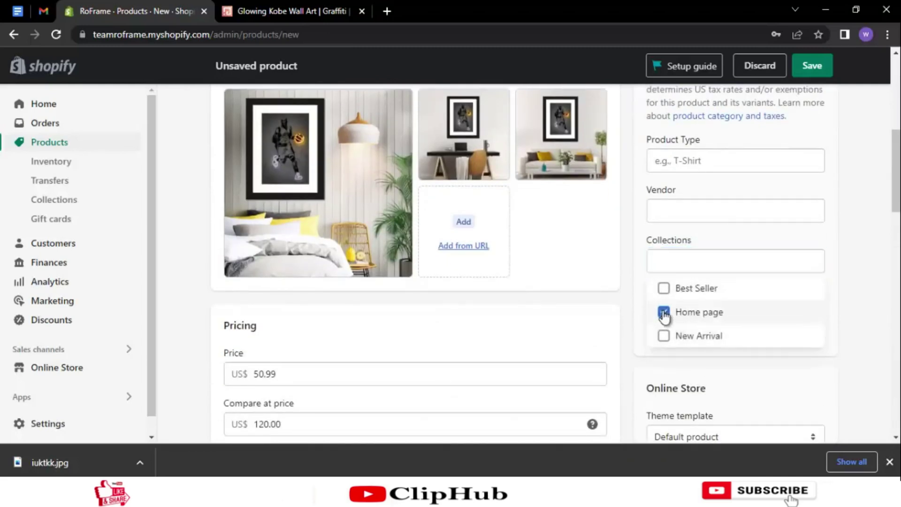
left_click(663, 288)
left_click(664, 335)
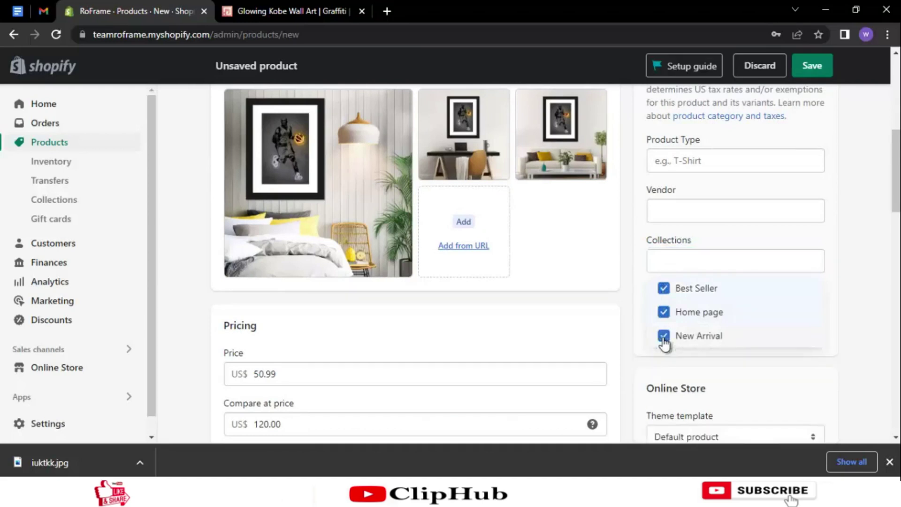
left_click(663, 335)
left_click(663, 312)
left_click(664, 288)
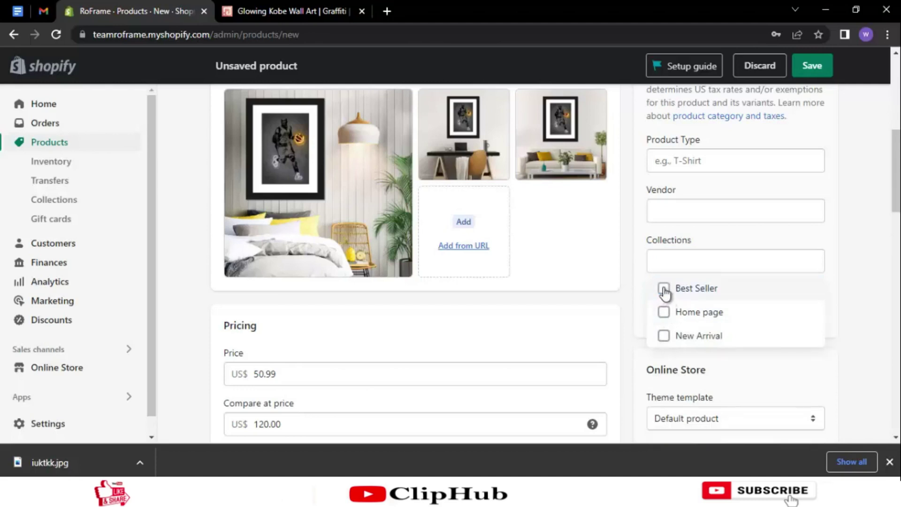
- Set the product's vendor to Saajio
left_click(676, 205)
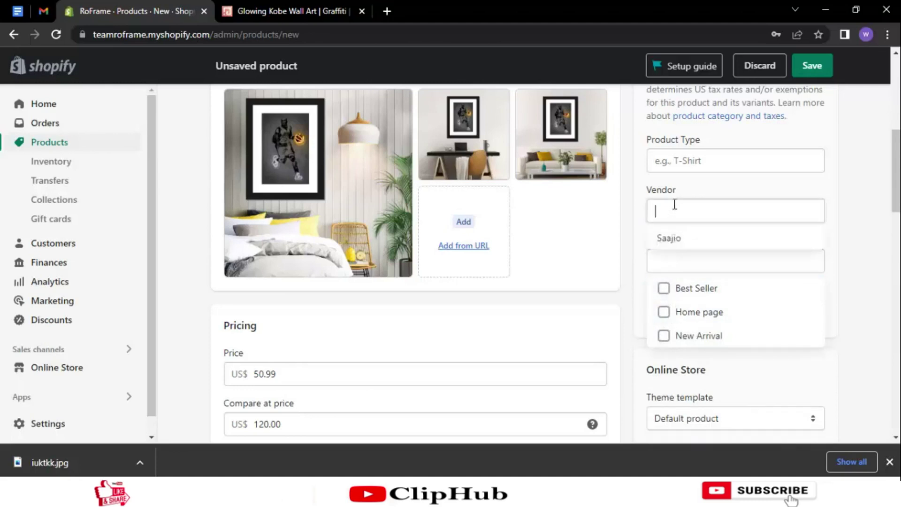
left_click(674, 238)
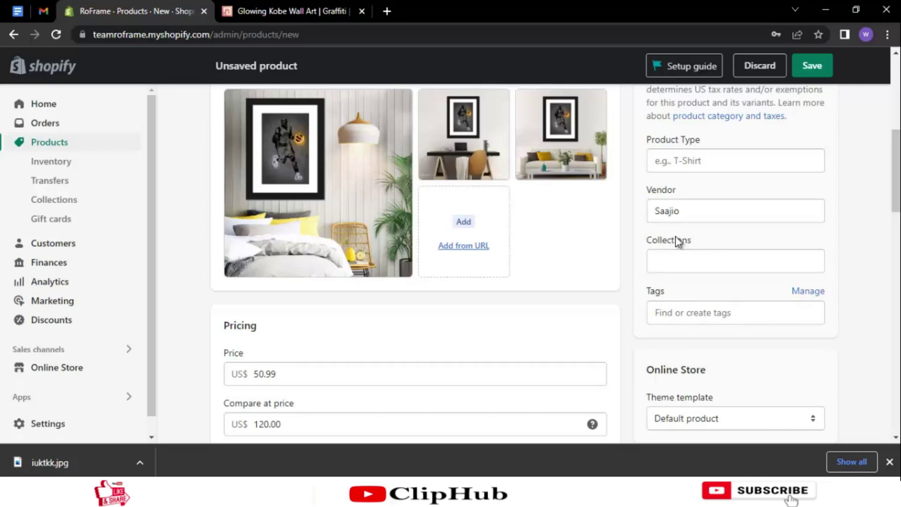
double_click(673, 212)
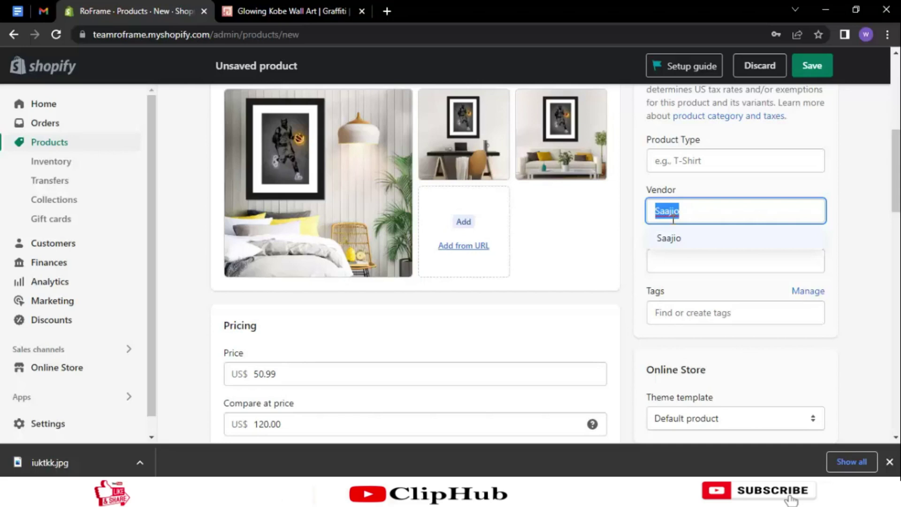
- Try Apparel & Accessories as the product type and clear the entry
scroll(688, 243, "up", 2)
left_click(691, 241)
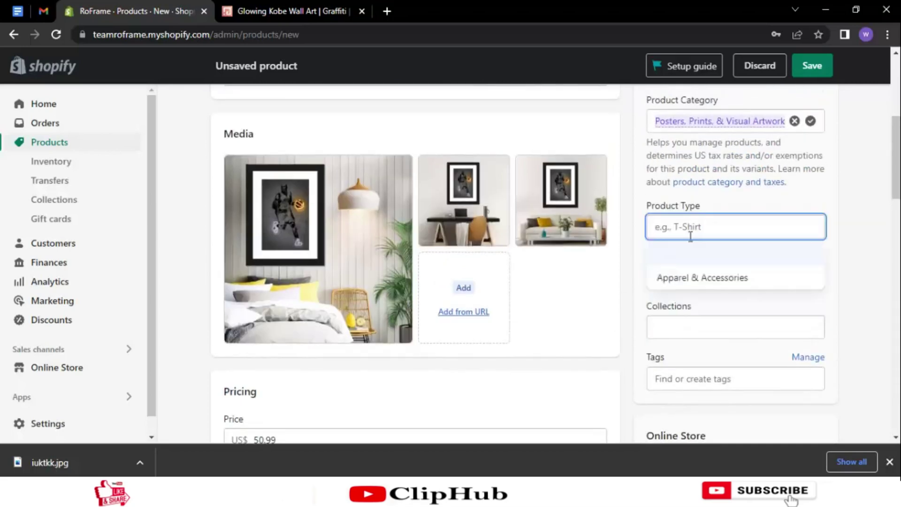
left_click(708, 277)
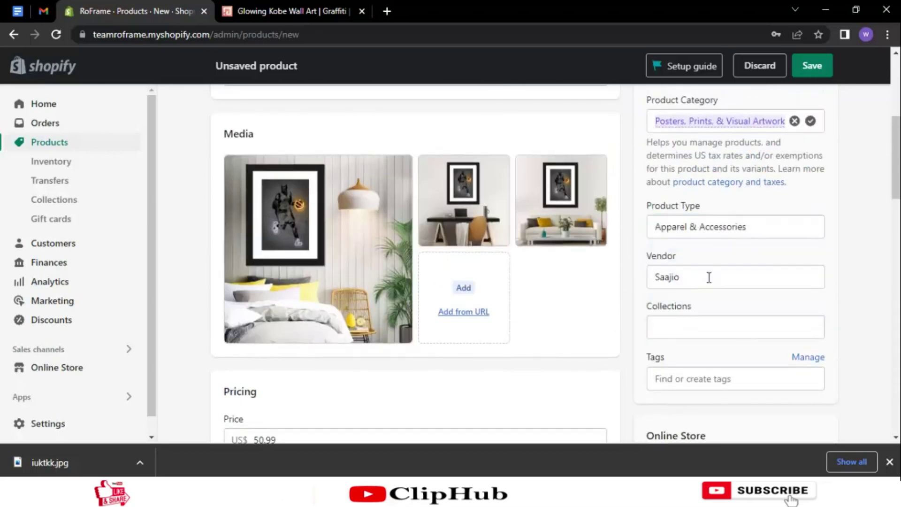
left_click(692, 226)
key("BackSpace")
- Save the new Glowing Kobe Wall Art product and dismiss the notification
scroll(694, 226, "up", 6)
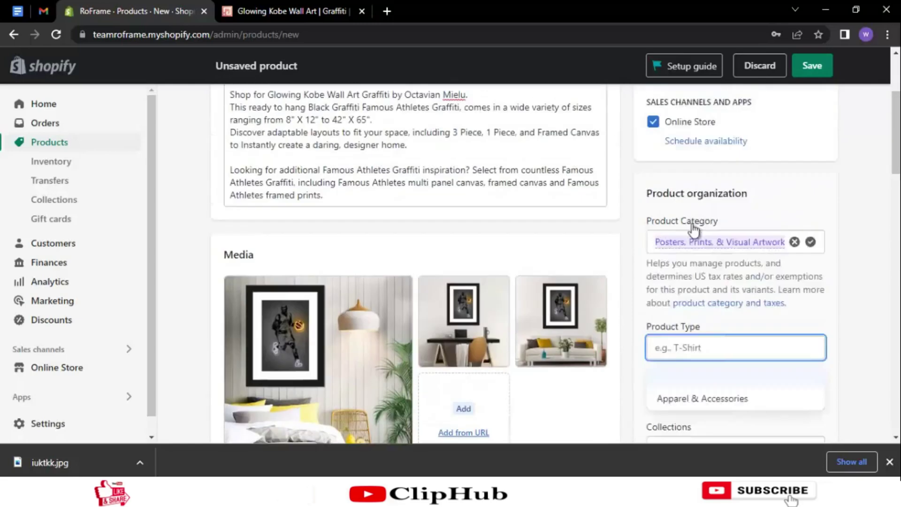
left_click(813, 66)
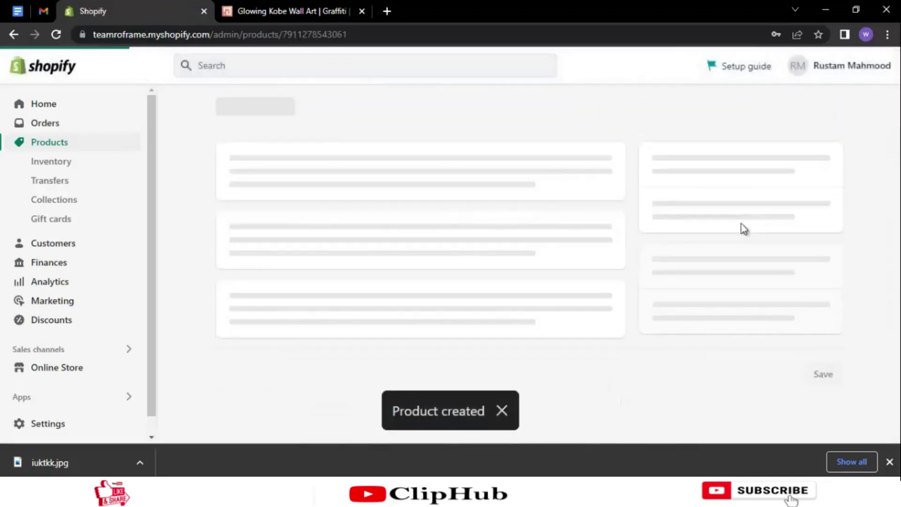
left_click(500, 411)
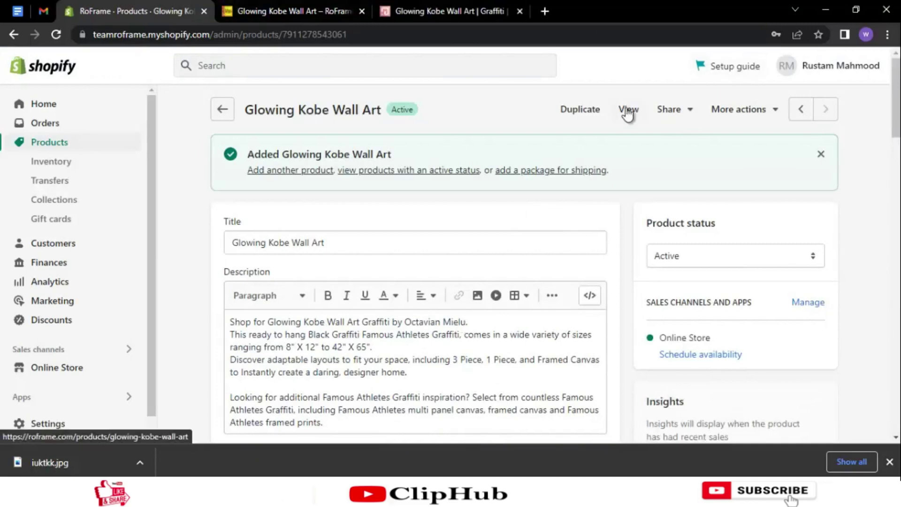
- View the saved product in the online store, hide the store preview bar and examine its images, prices and description
left_click(628, 110)
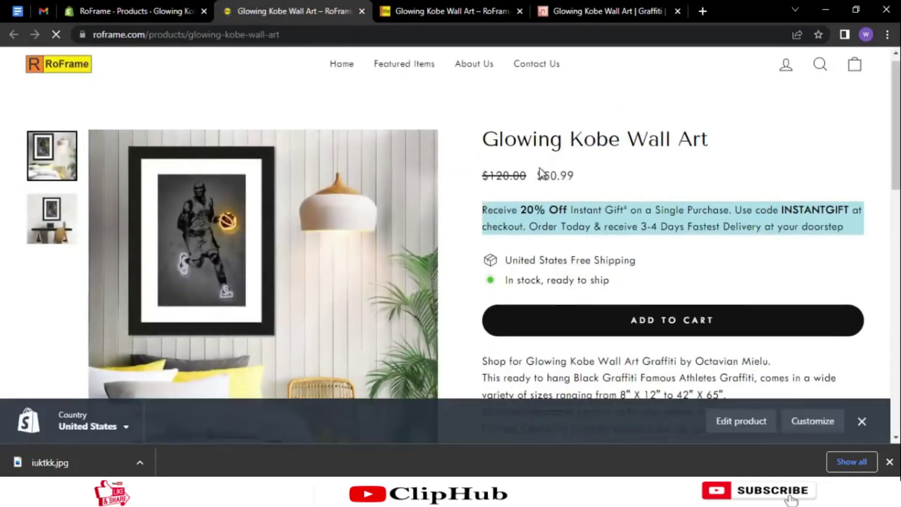
scroll(540, 168, "down", 10)
left_click(861, 421)
scroll(528, 246, "up", 10)
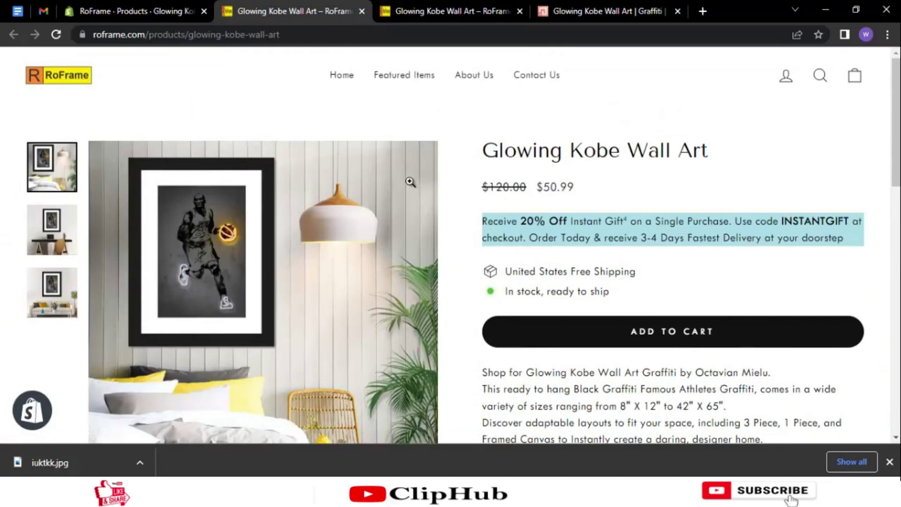
scroll(553, 230, "down", 6)
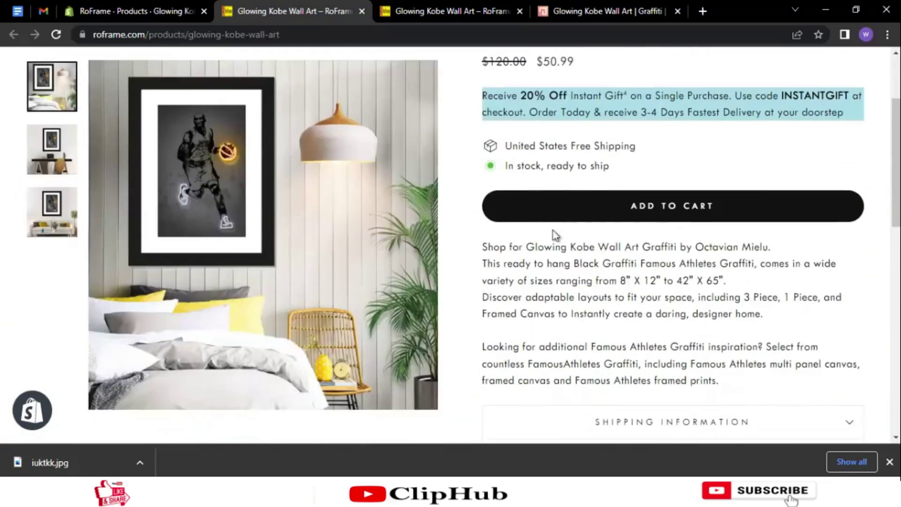
scroll(685, 227, "up", 6)
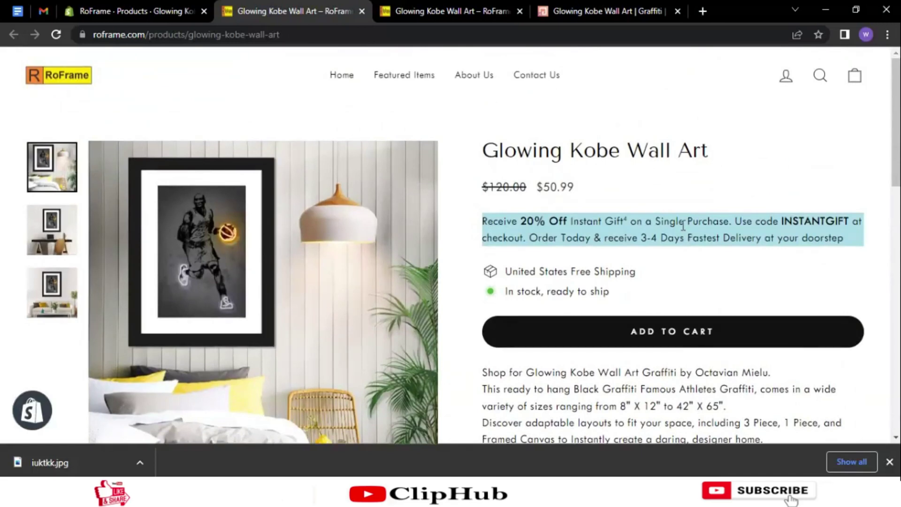
scroll(605, 200, "down", 4)
- Switch to the Shopify Dropshipping Business document in Google Docs and highlight the outline item Customising Product Page, then return to the store
mouse_move(141, 497)
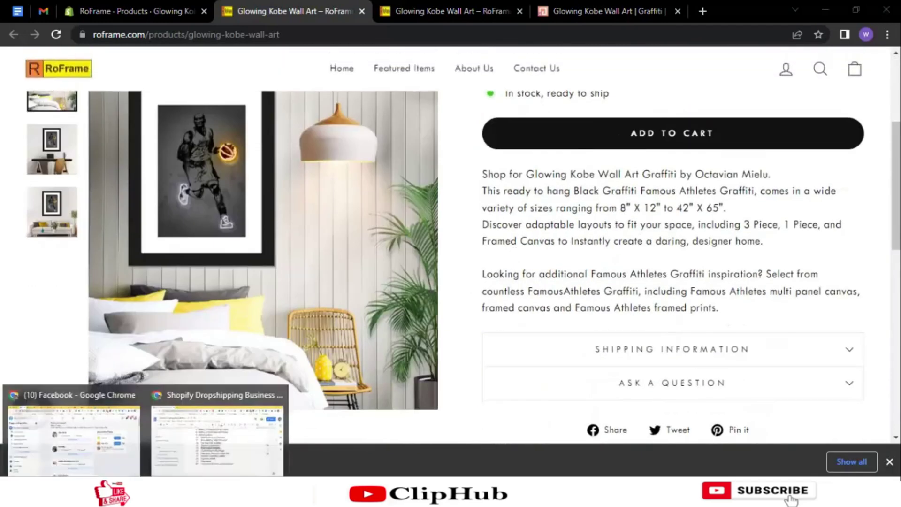
left_click(222, 449)
left_click_drag(406, 289, 478, 289)
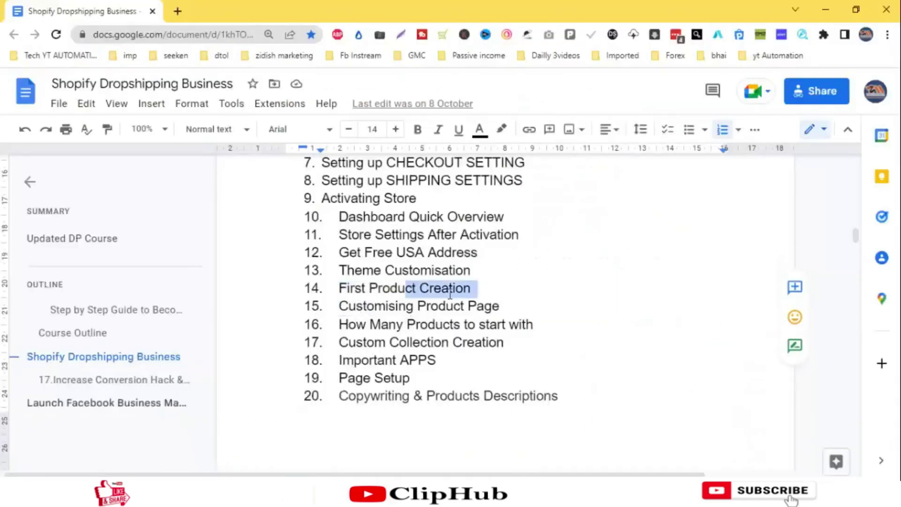
left_click(481, 290)
triple_click(502, 305)
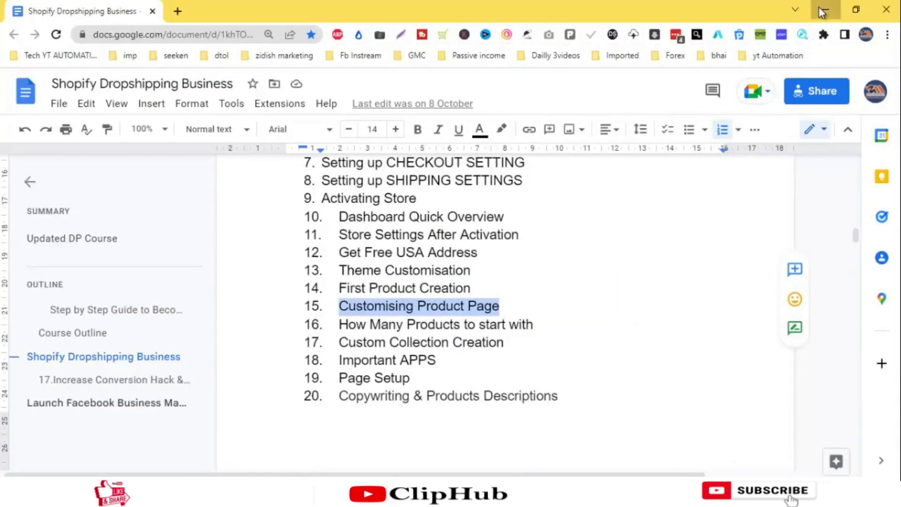
left_click(824, 9)
- Review the live product page from the title to the shipping information section and close the downloads bar
scroll(639, 227, "up", 4)
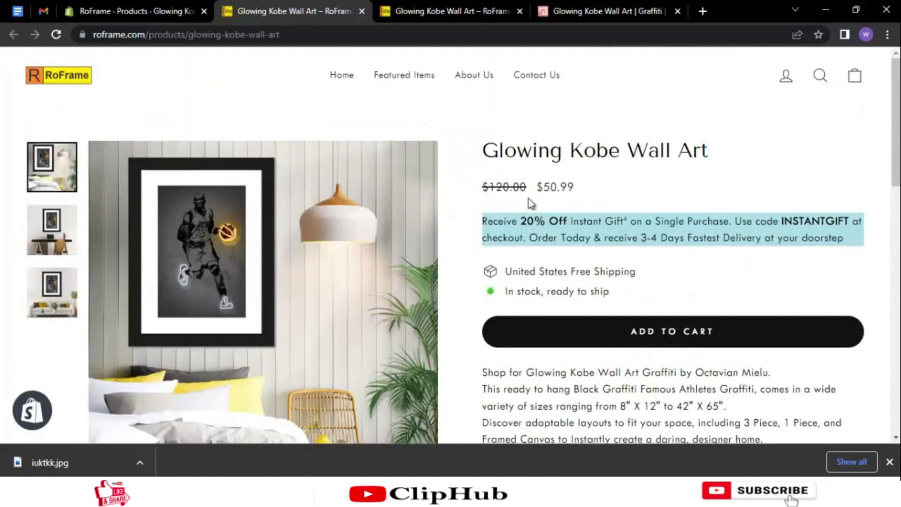
scroll(617, 210, "down", 2)
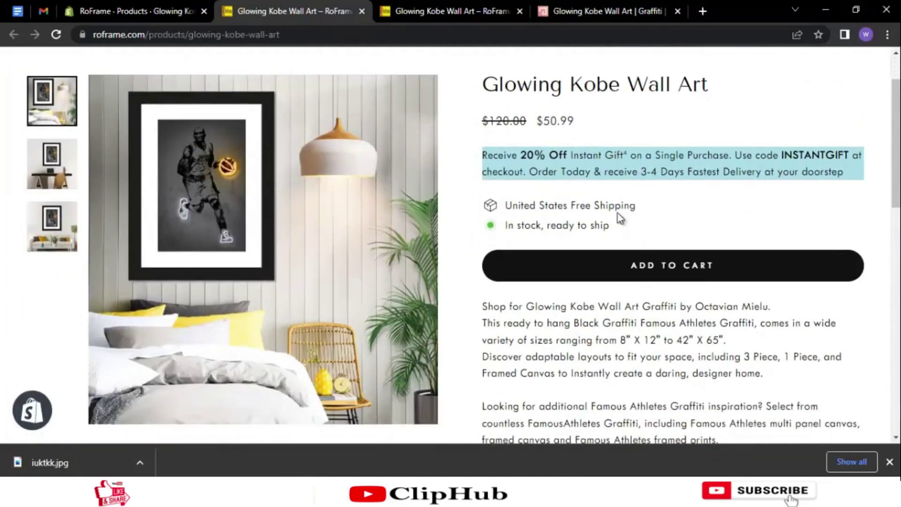
scroll(619, 218, "down", 5)
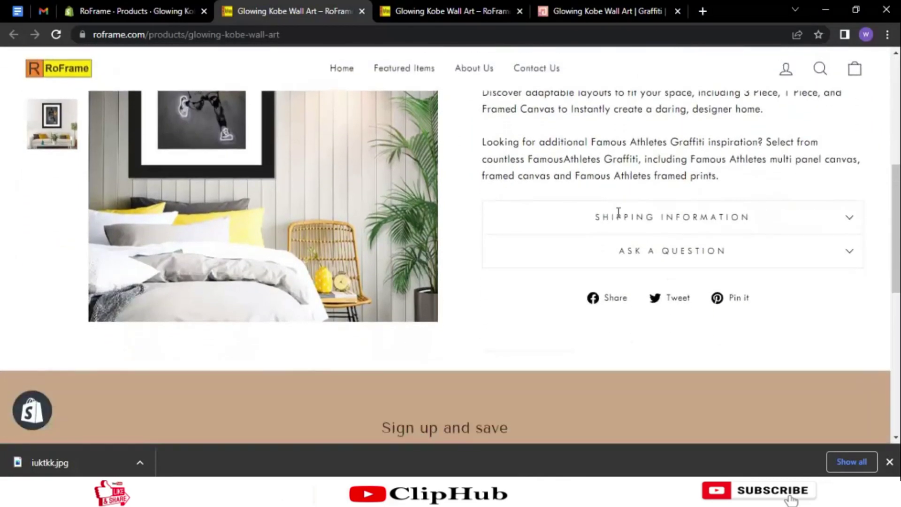
scroll(618, 219, "up", 5)
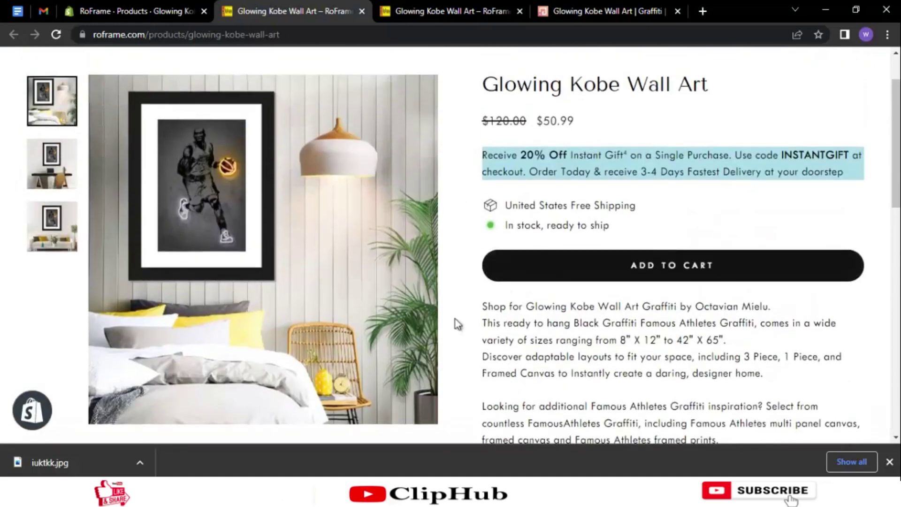
left_click(890, 462)
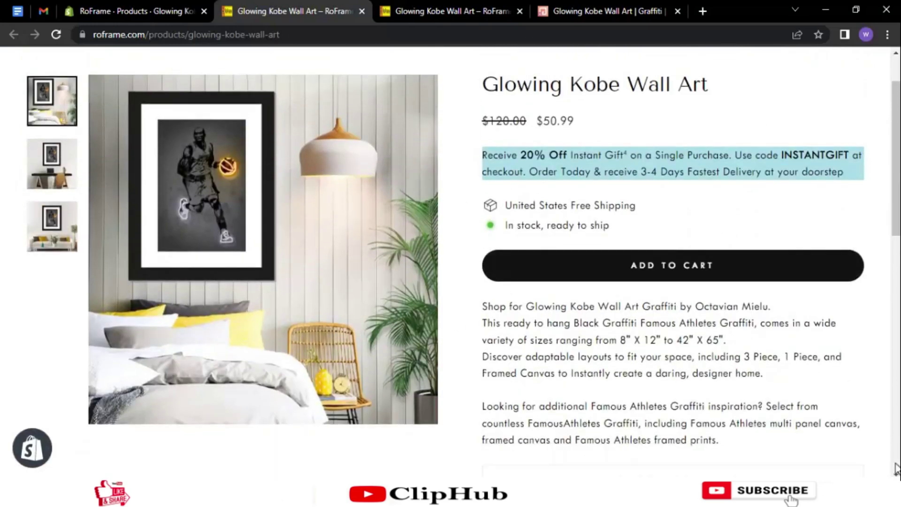